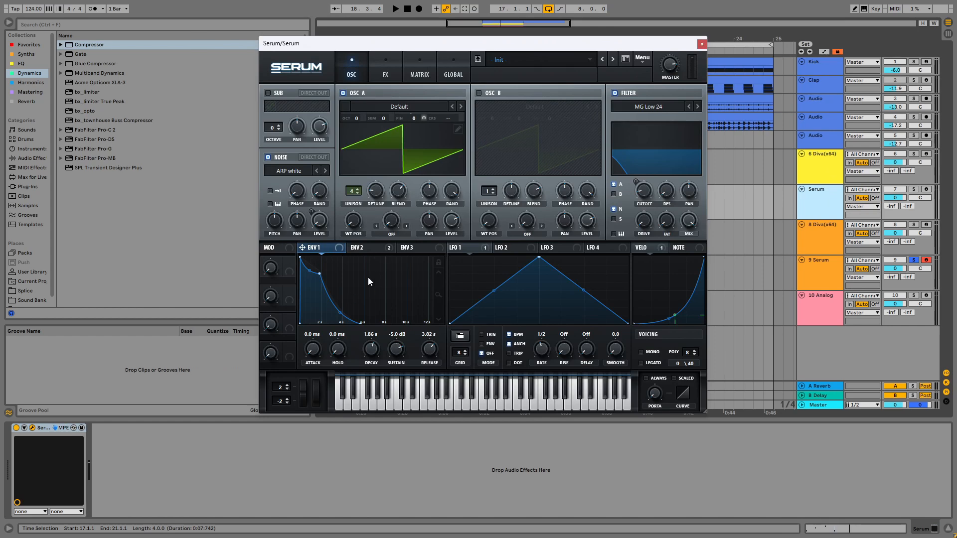
Enable the Delay and Reverb effects in Serum on the yellow Serum track.
left_click(822, 172)
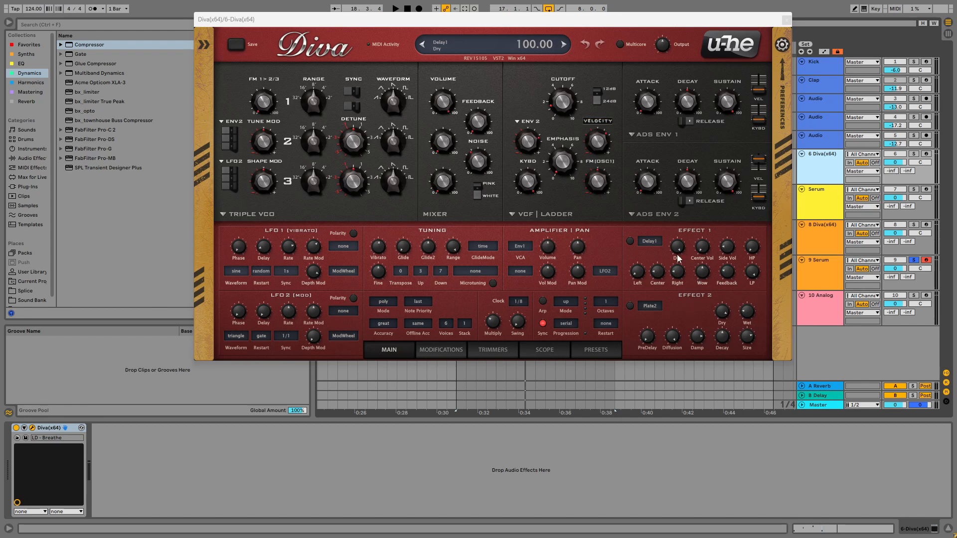
left_click(817, 204)
left_click(376, 61)
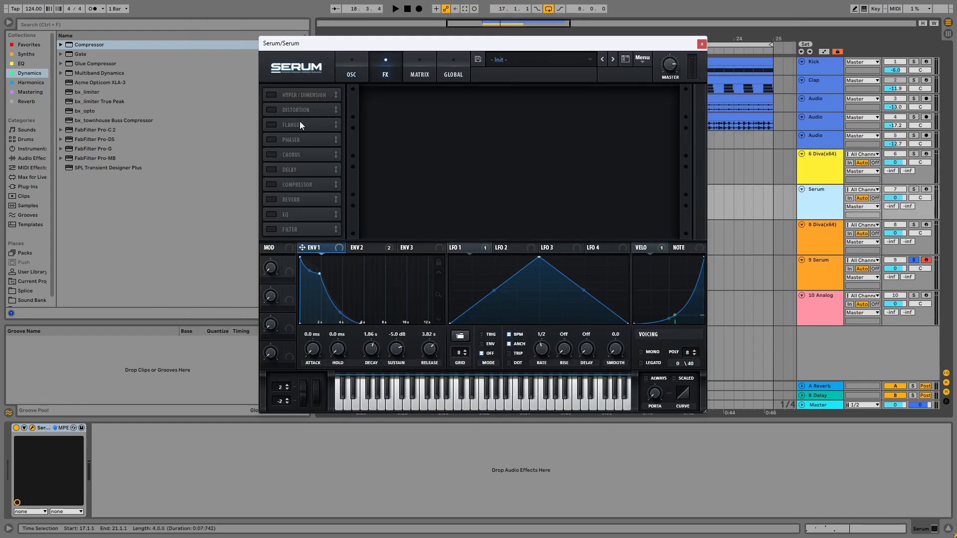
left_click(269, 170)
left_click(274, 201)
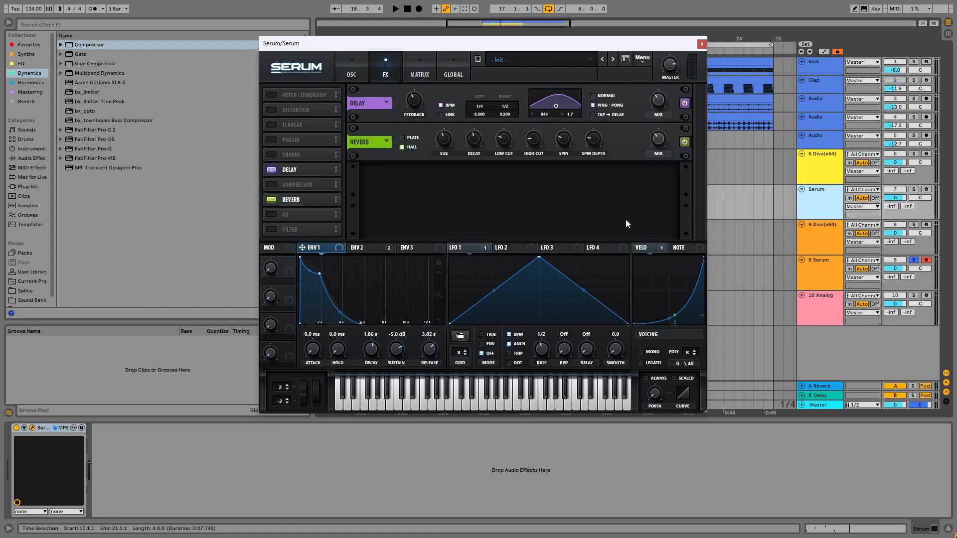
Enable the Delay1 and Plate2 effects in Diva on track 6.
left_click(837, 161)
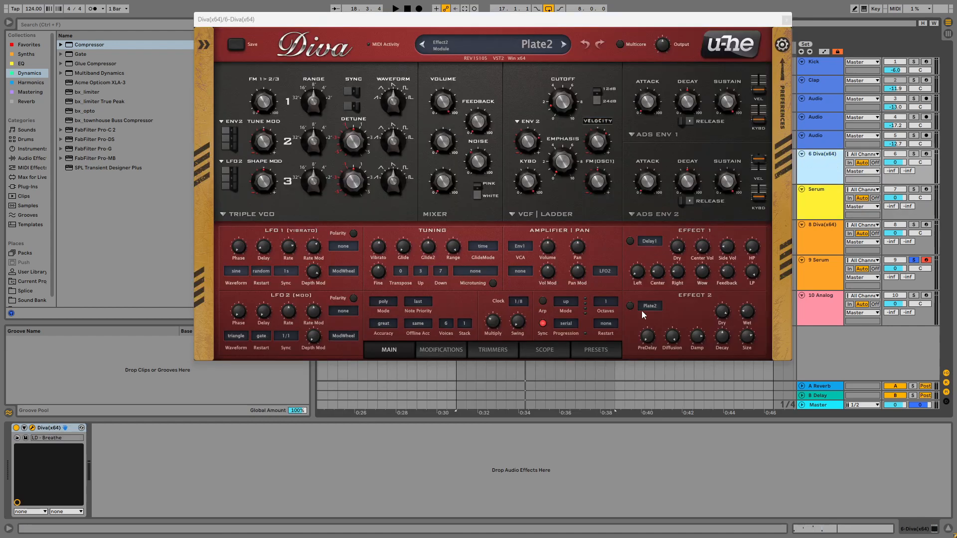
left_click(630, 240)
left_click(630, 306)
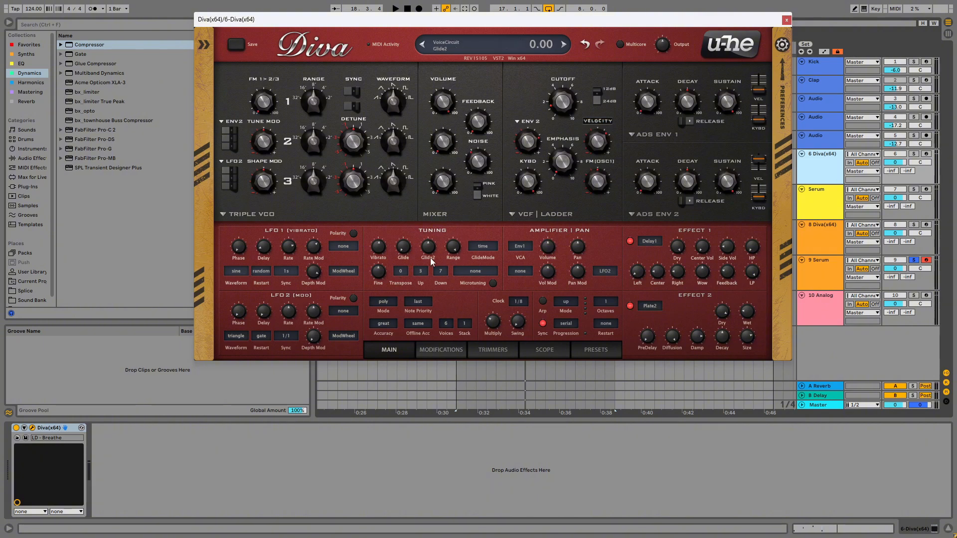
Compare Serum's oscillator page on the yellow Serum track with Diva's main page on track 6.
left_click(827, 201)
left_click(354, 73)
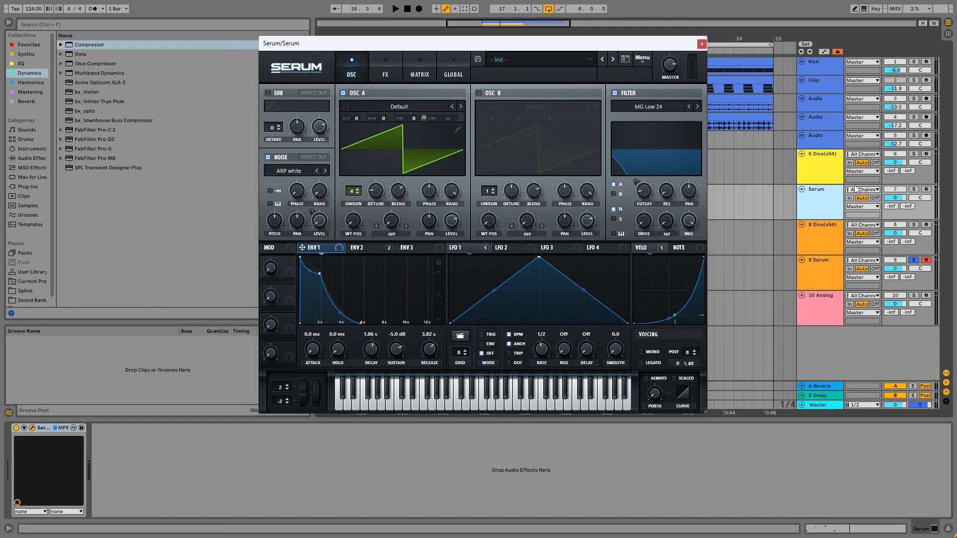
left_click(835, 170)
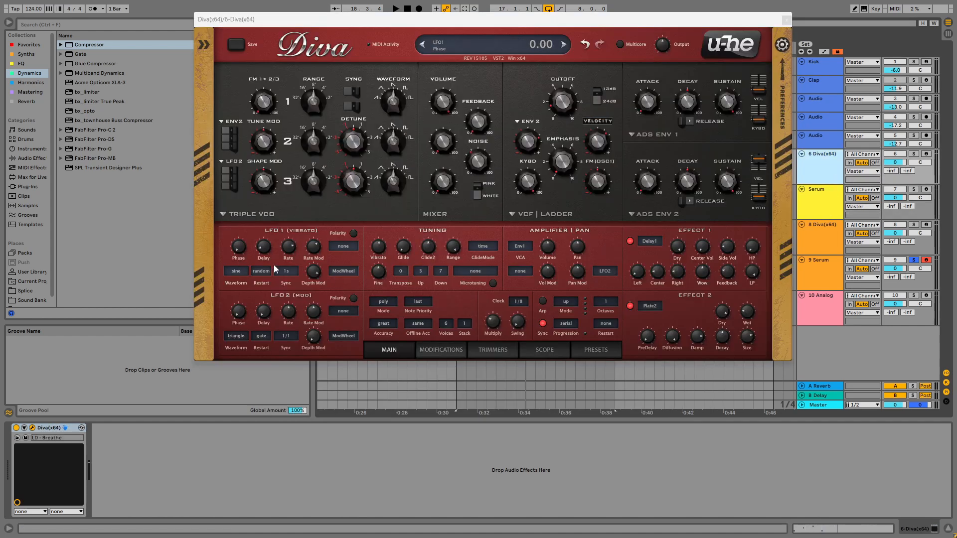
left_click(817, 208)
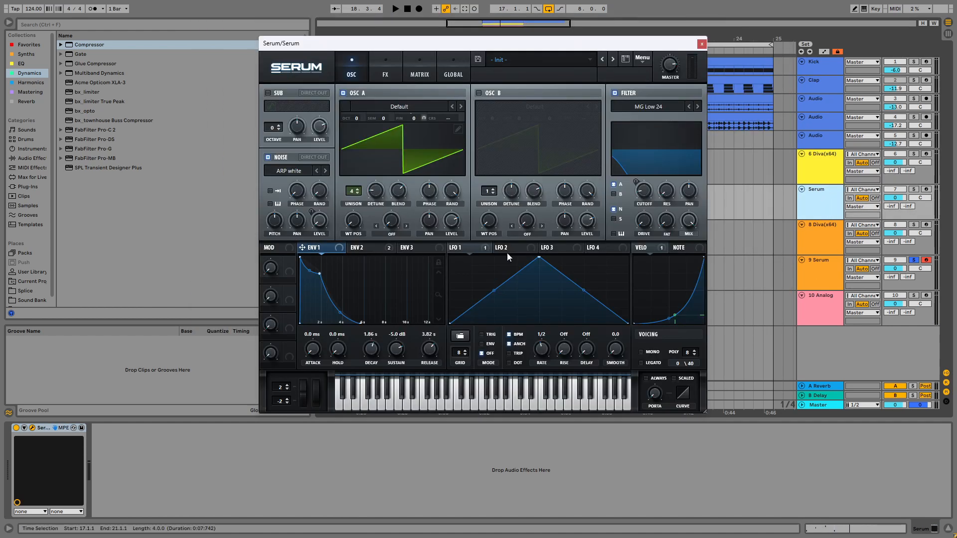
left_click(825, 172)
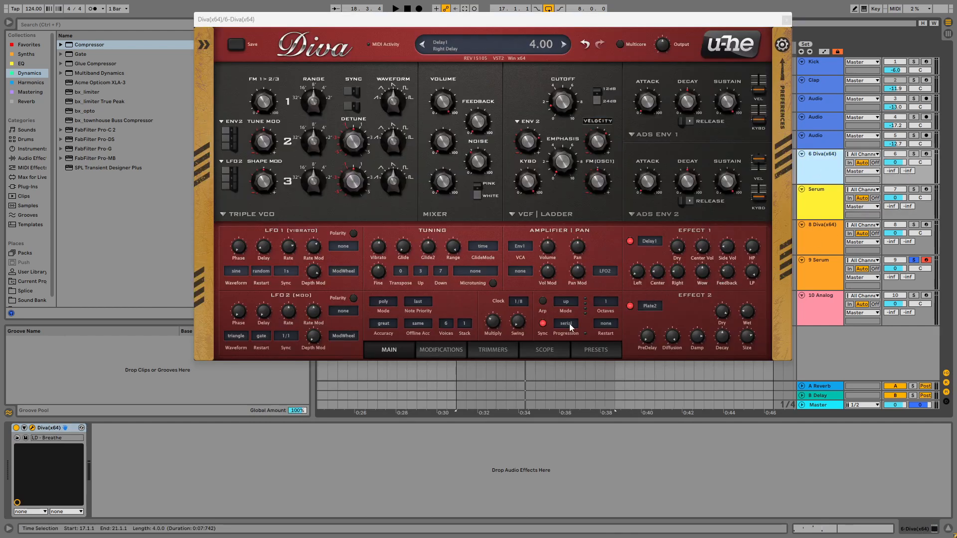
Arm and solo track 6 Diva, and view its preset browser before returning to the main page.
left_click(926, 154)
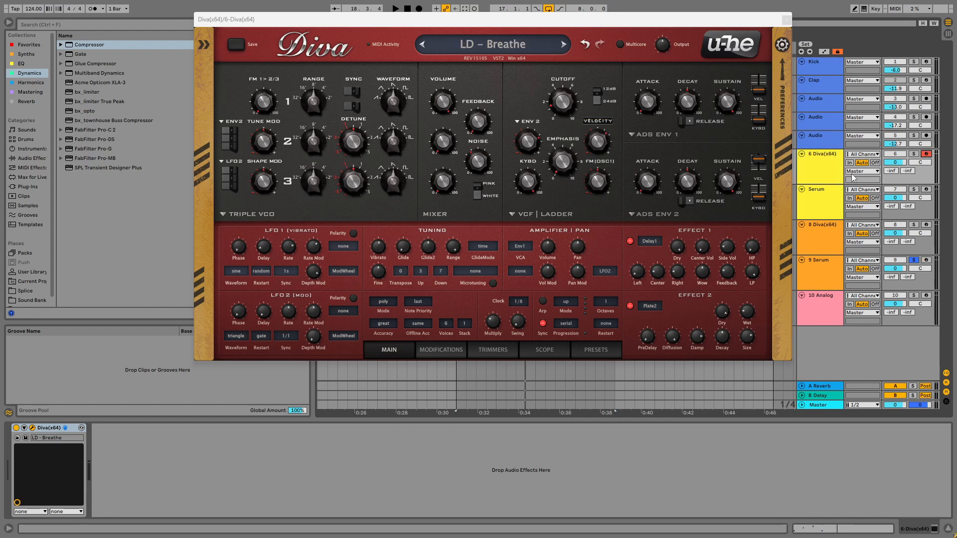
left_click(913, 154)
left_click(593, 349)
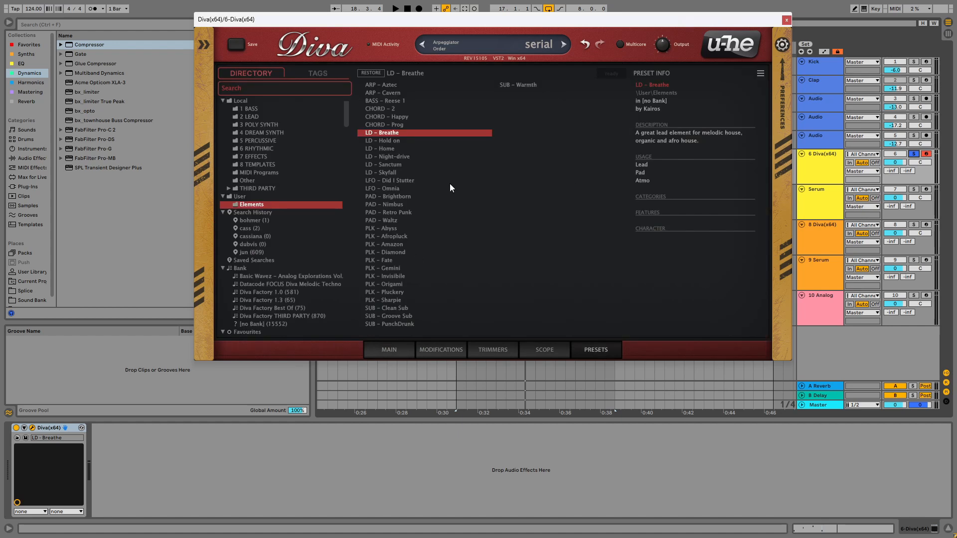
left_click(388, 350)
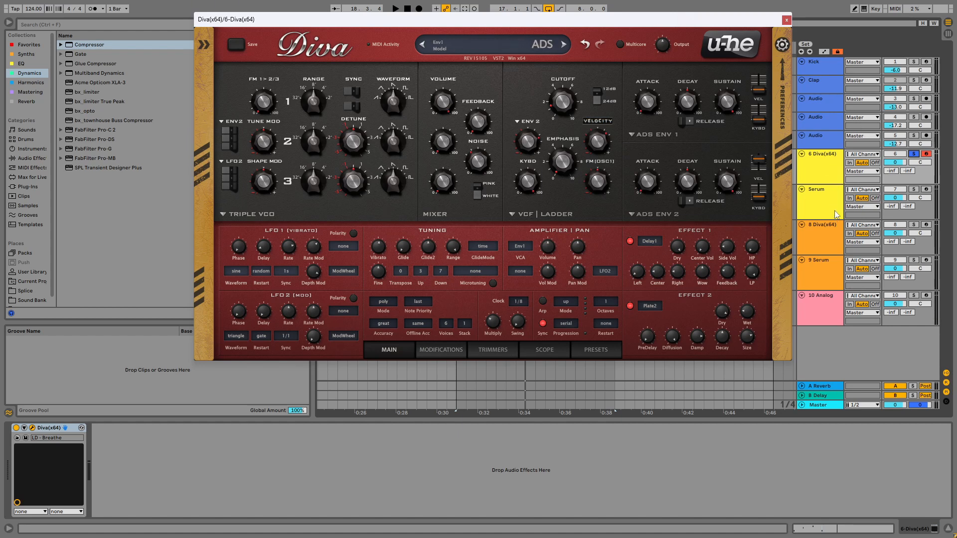
Open the Analog MIDI clip on track 6 Diva and enlarge the note editor, keeping the Diva window clear of it.
left_click(821, 170)
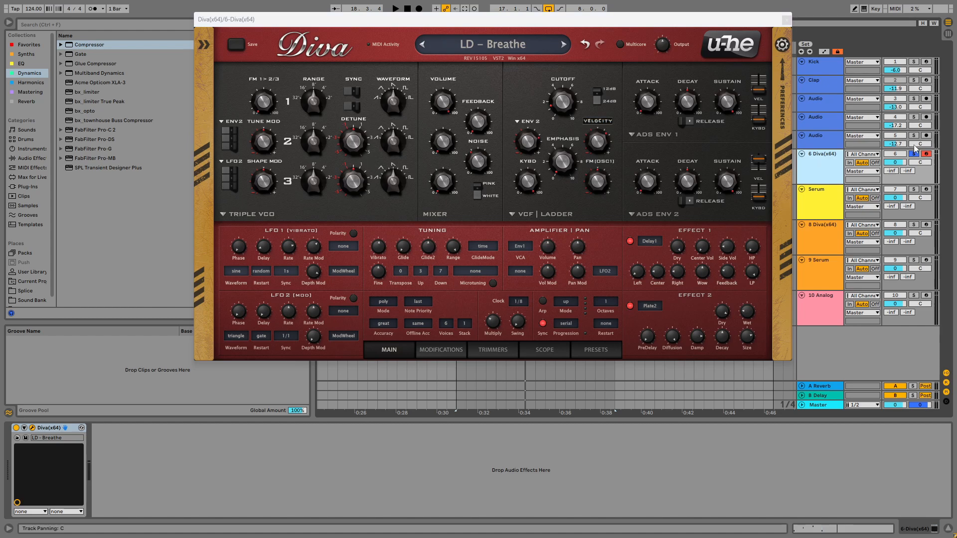
mouse_move(493, 18)
left_mouse_down()
mouse_move(494, 246)
mouse_move(499, 7)
left_mouse_up()
left_click(497, 151)
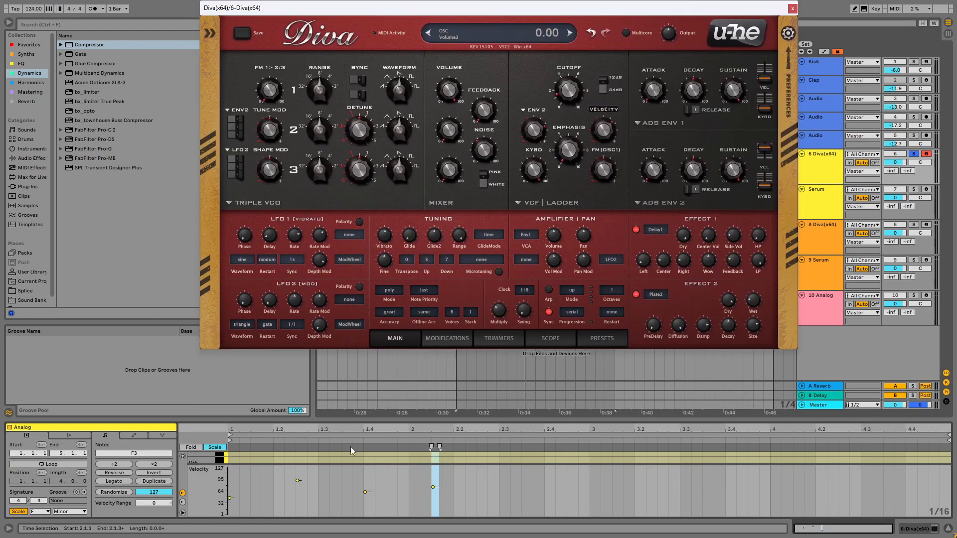
left_click_drag(371, 425, 375, 182)
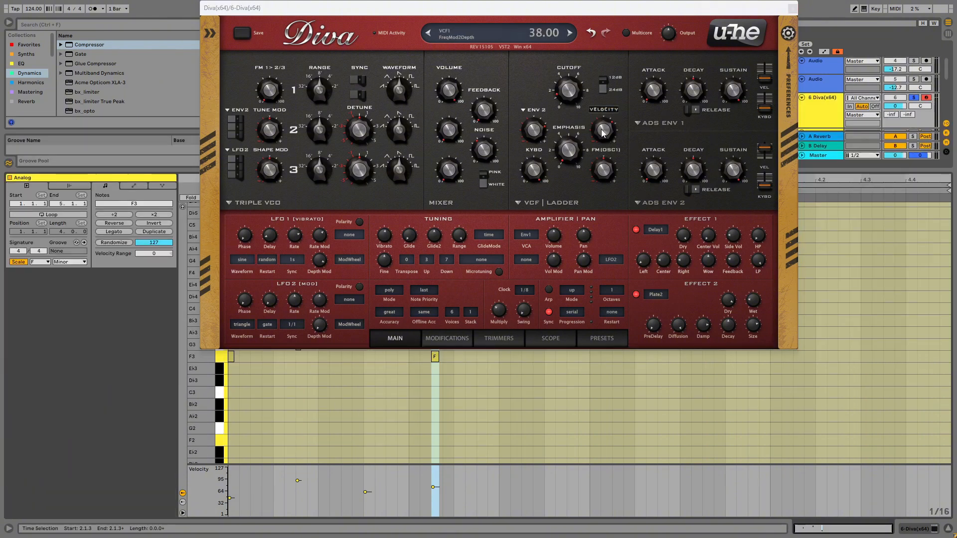
left_click_drag(396, 13, 585, 38)
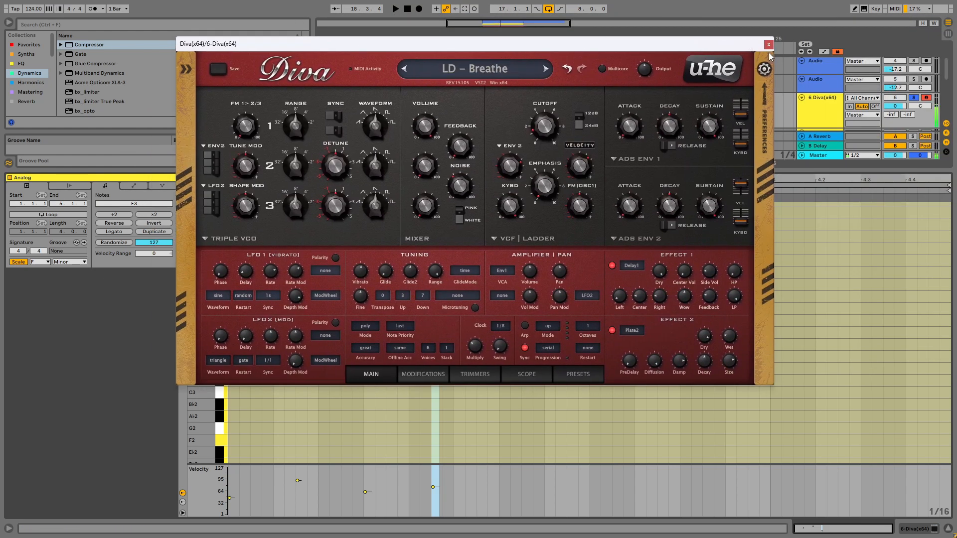
Close the Diva window and play the Analog clip on track 6 to audition the Diva sound.
left_click(769, 44)
left_click(575, 113)
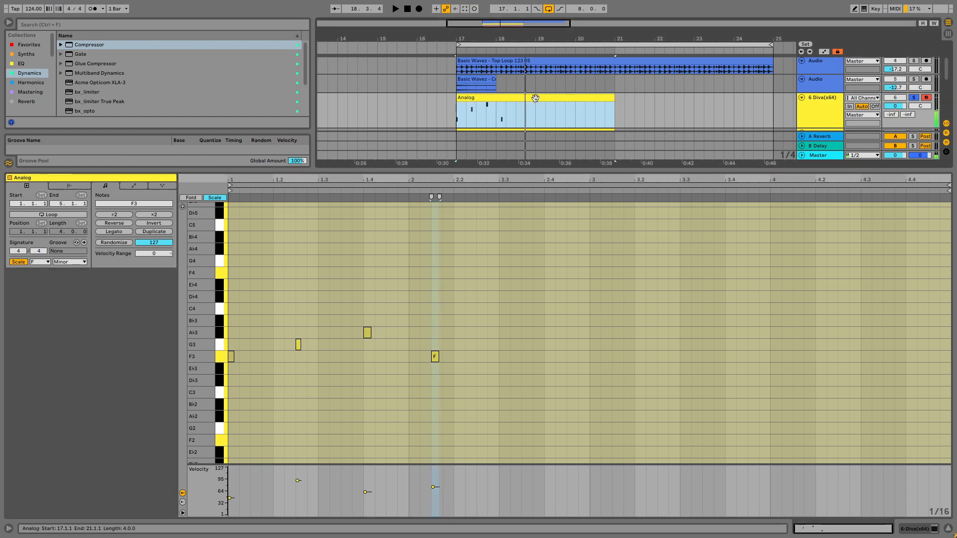
key("space")
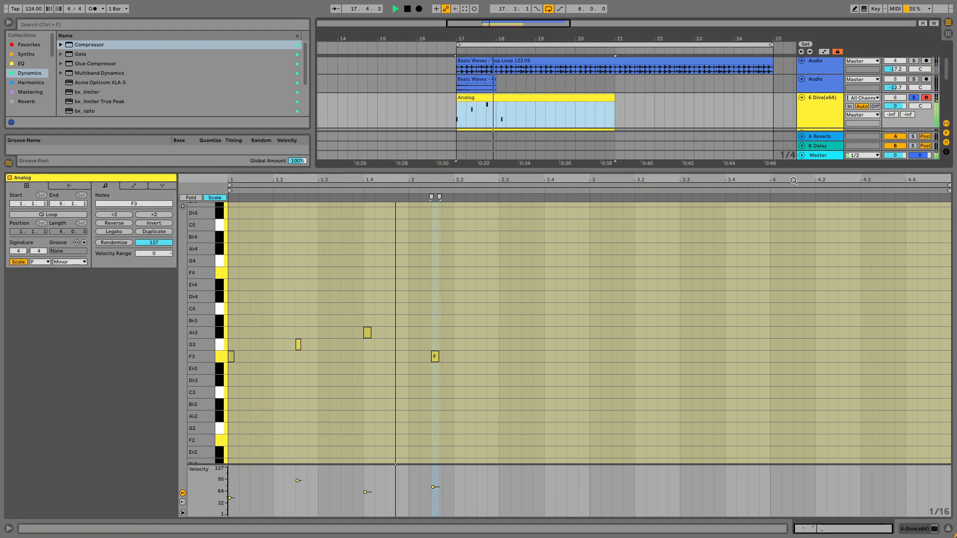
key("space")
Solo the yellow Serum track and play its Analog clip to audition the Serum version of the sound.
scroll(824, 106, "down", 1)
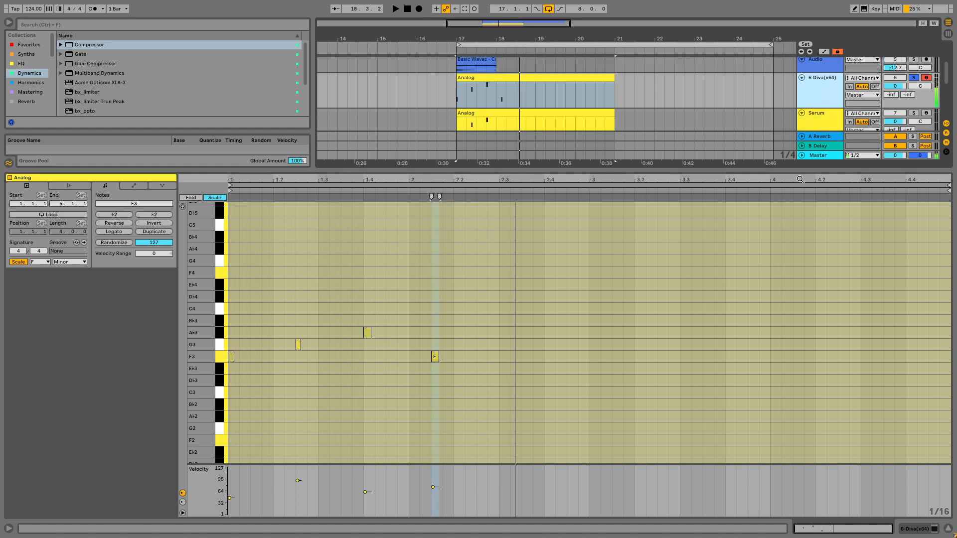
left_click_drag(535, 171, 534, 248)
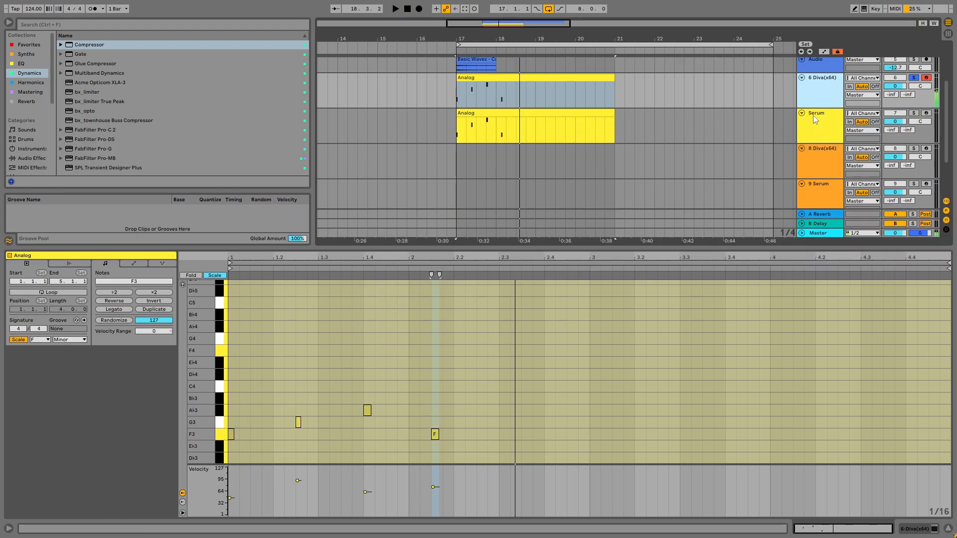
left_click(913, 114)
left_click(830, 113)
key("space")
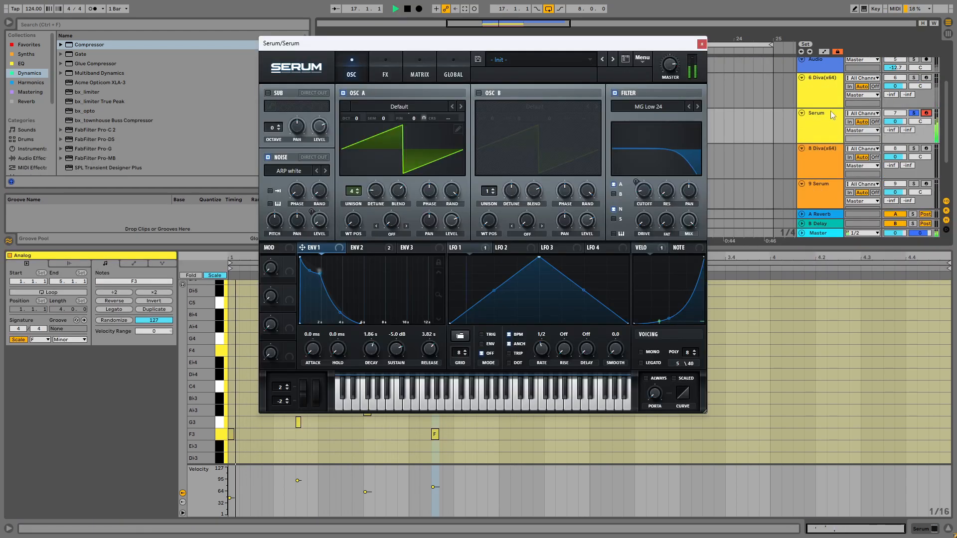
left_click(701, 45)
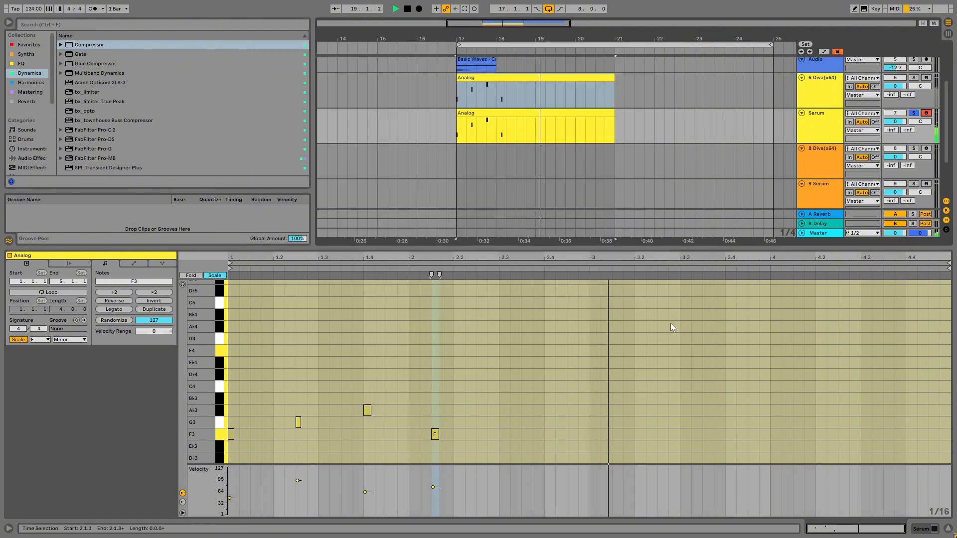
key("space")
Solo and arm track 10 Analog, show its device chain, and play its clip to audition the sound.
scroll(824, 128, "down", 2)
scroll(824, 128, "down", 1)
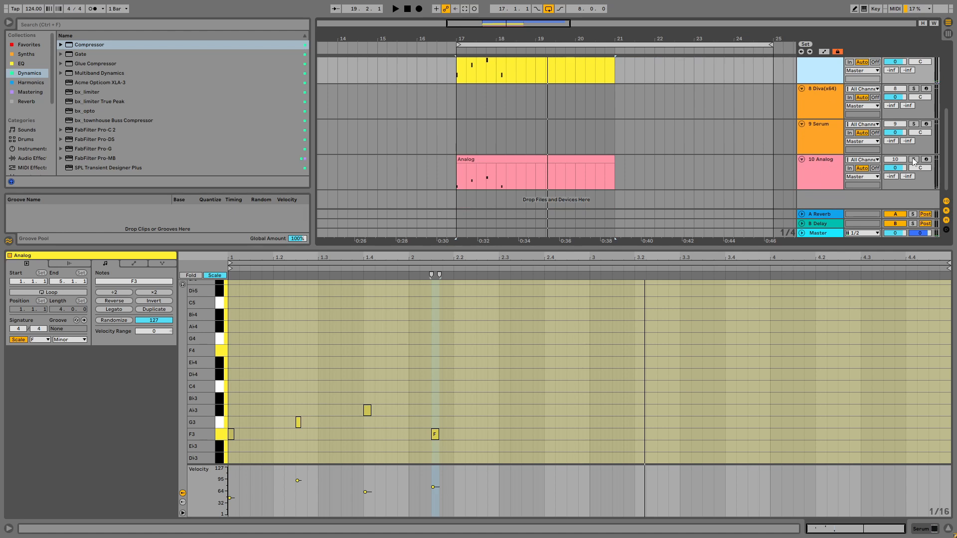
left_click(913, 160)
left_click(821, 174)
left_click(926, 160)
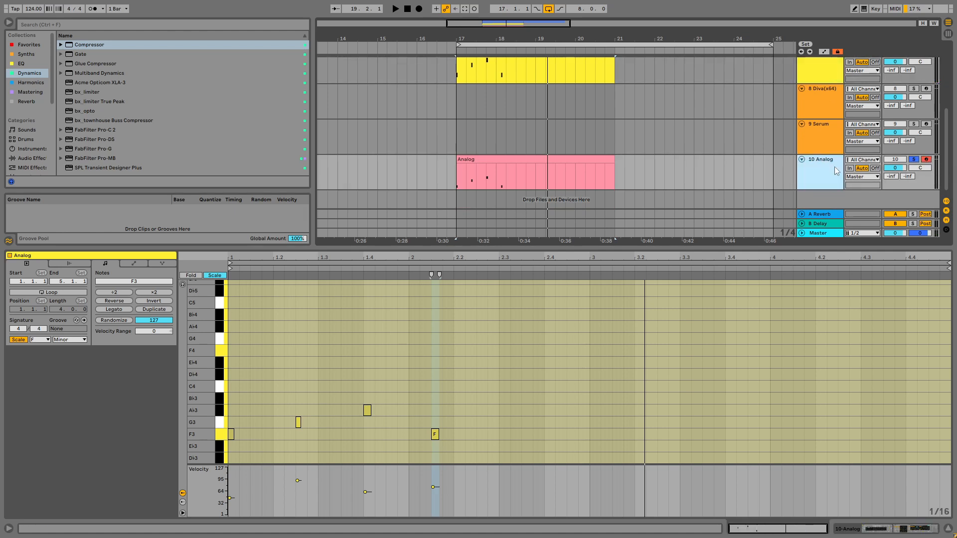
key("shift+Tab")
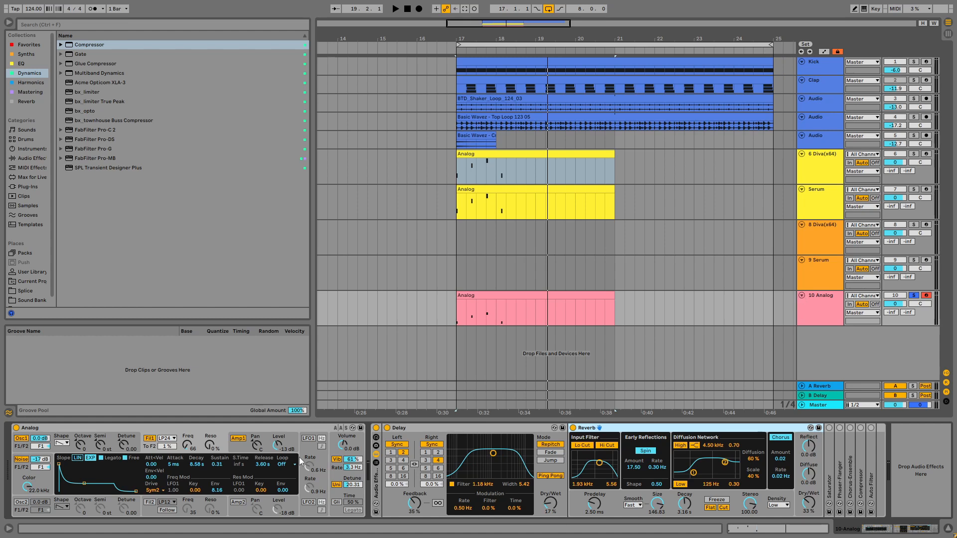
key("space")
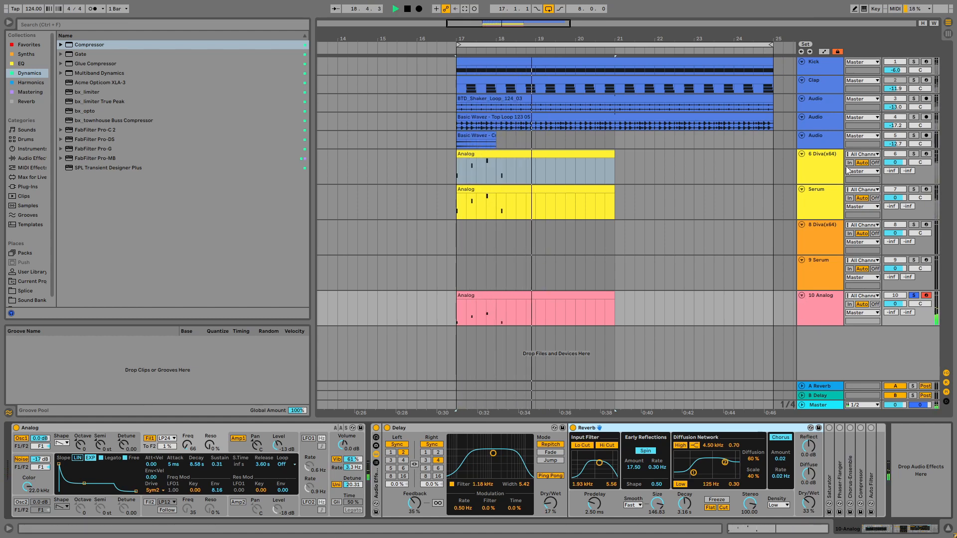
left_click(826, 170)
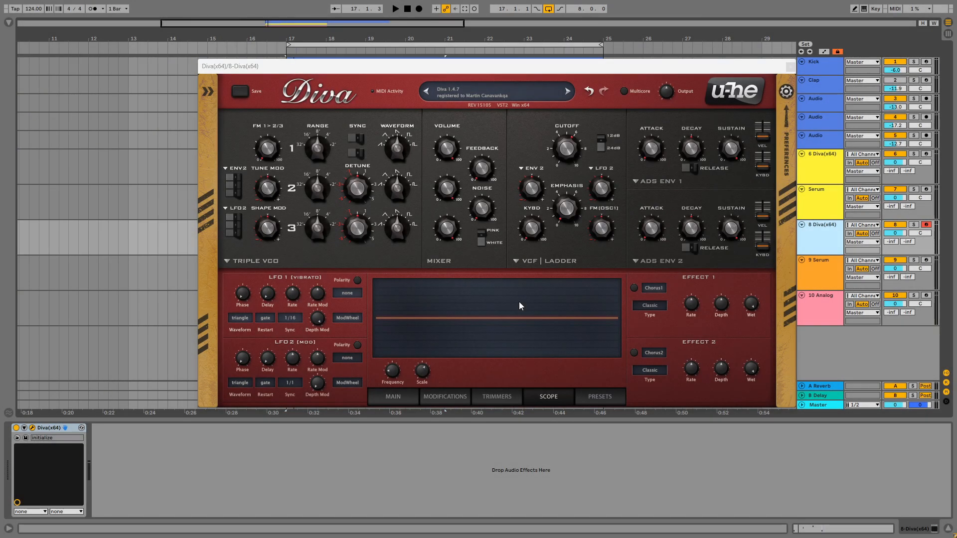
Try Diva's Dual VCO, DCO, Dual VCO Eco and Digital oscillator models on track 8, and return to Triple VCO.
left_click_drag(349, 66, 327, 57)
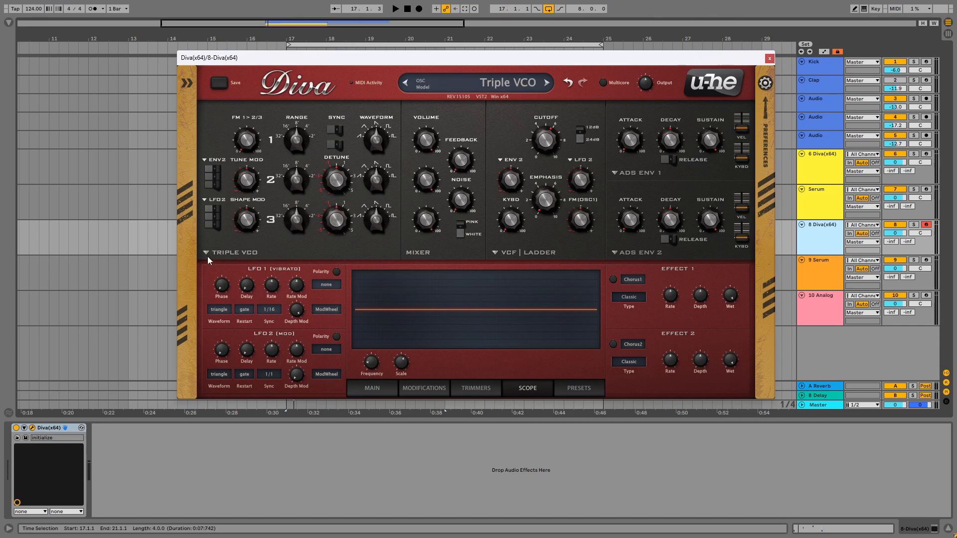
left_click(231, 252)
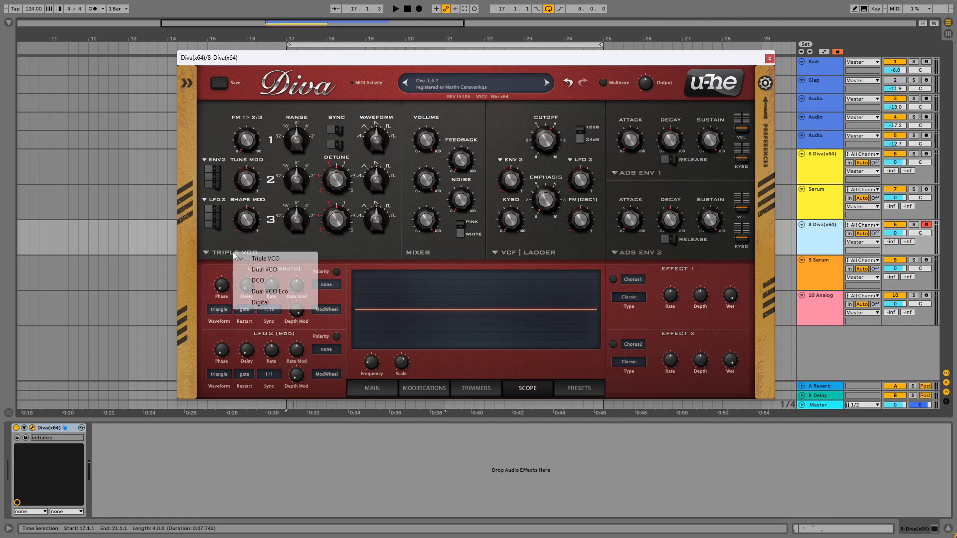
left_click(208, 256)
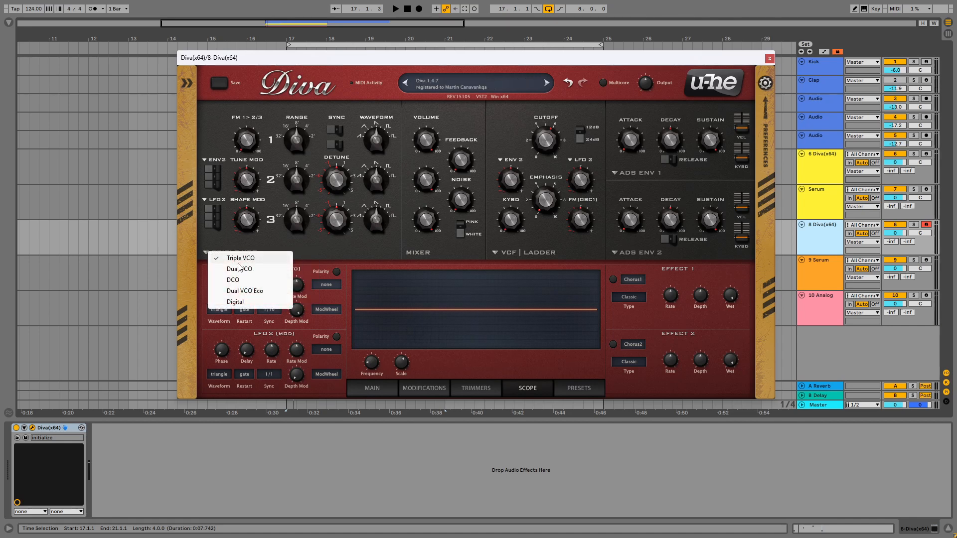
left_click(247, 269)
left_click(214, 253)
left_click(239, 280)
left_click(215, 252)
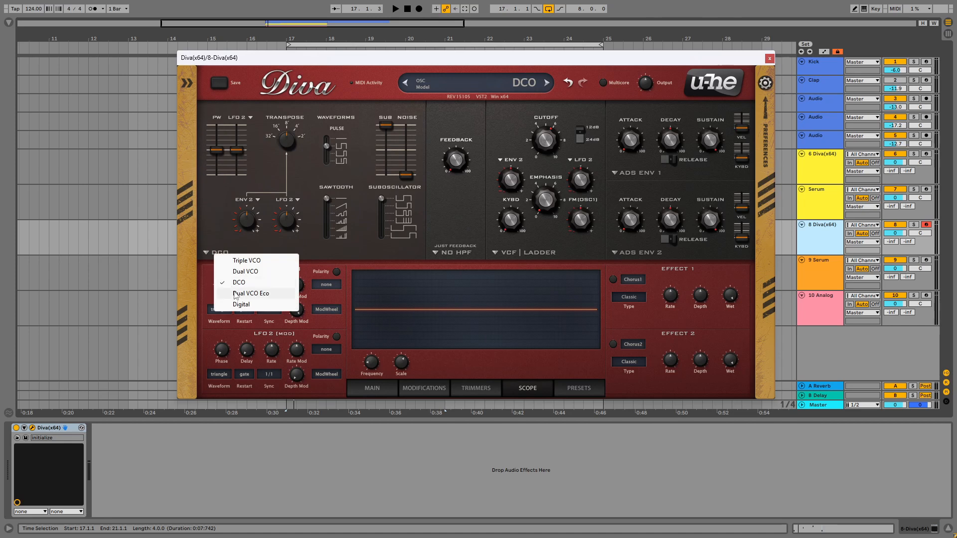
left_click(254, 292)
left_click(214, 253)
left_click(249, 303)
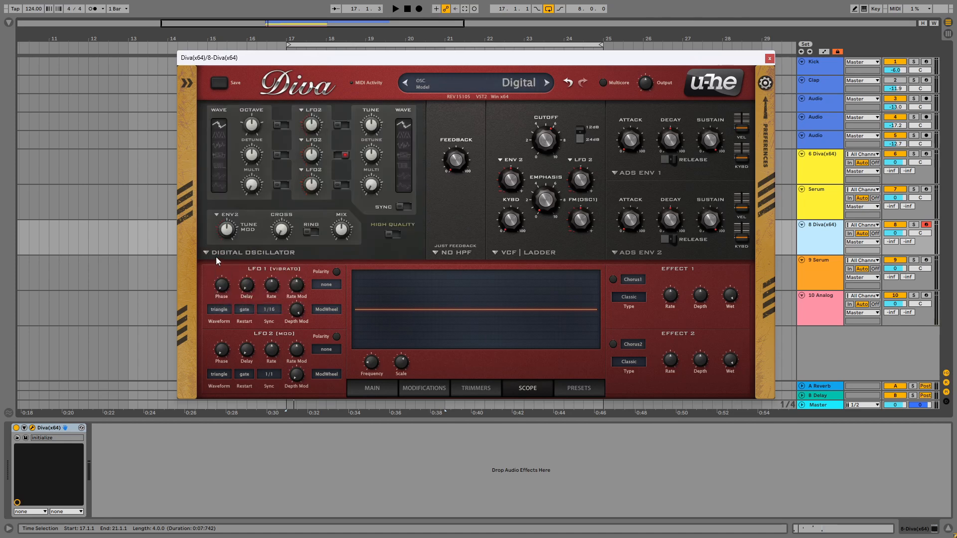
left_click(214, 253)
left_click(247, 259)
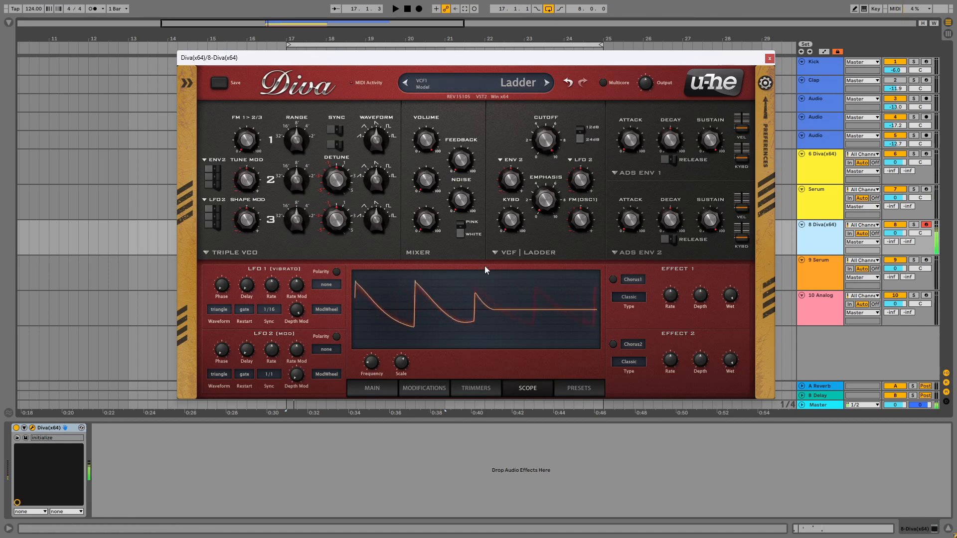
Alternate record arming between track 8 Diva and track 9 Serum to compare their initialized sounds.
left_click(927, 260)
left_click(926, 225)
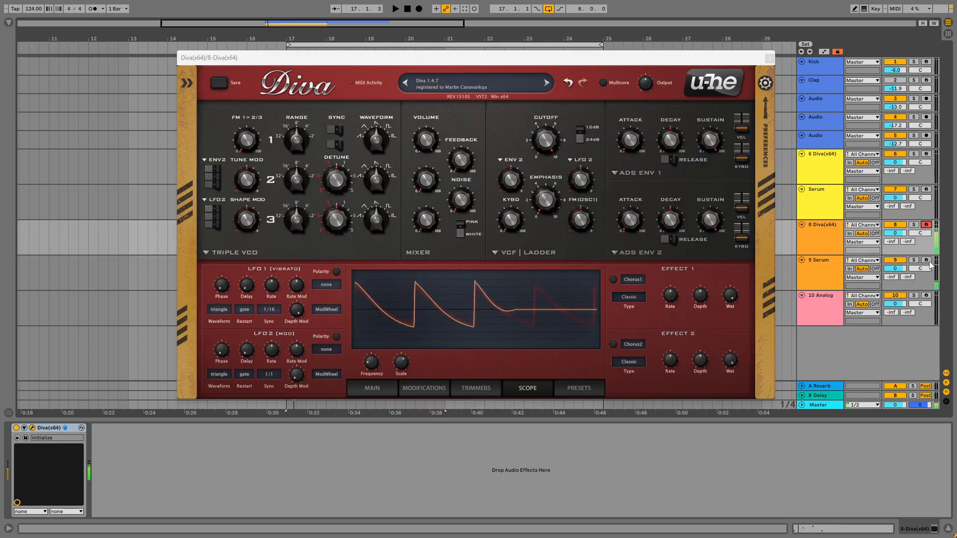
left_click(926, 260)
left_click(927, 226)
left_click(927, 261)
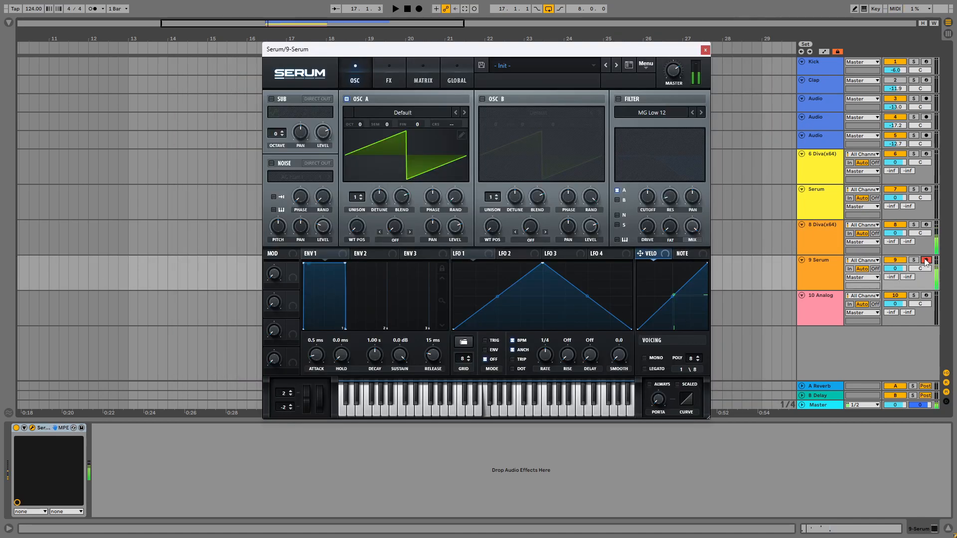
Keep switching the armed track between 8 Diva and 9 Serum to compare them repeatedly, ending on Diva.
left_click(926, 225)
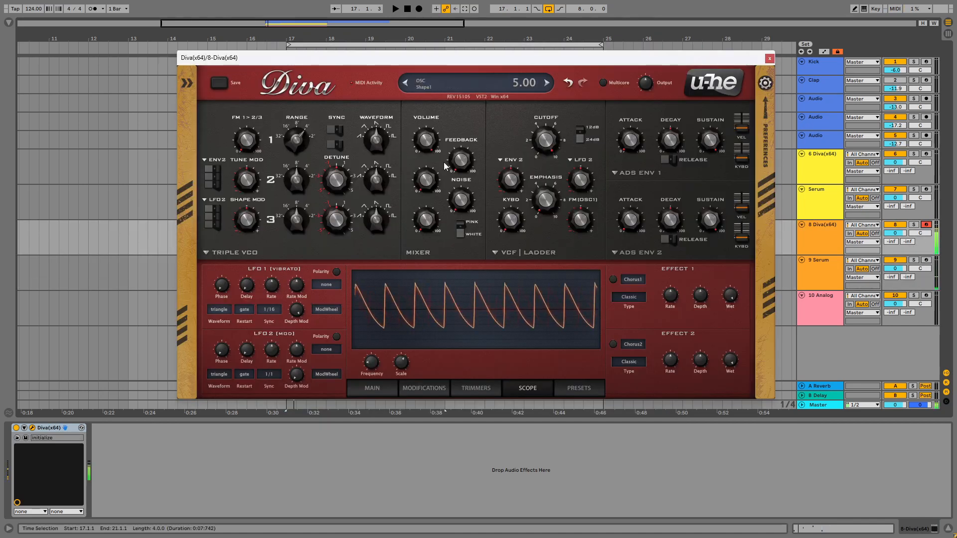
left_click(926, 261)
left_click(926, 226)
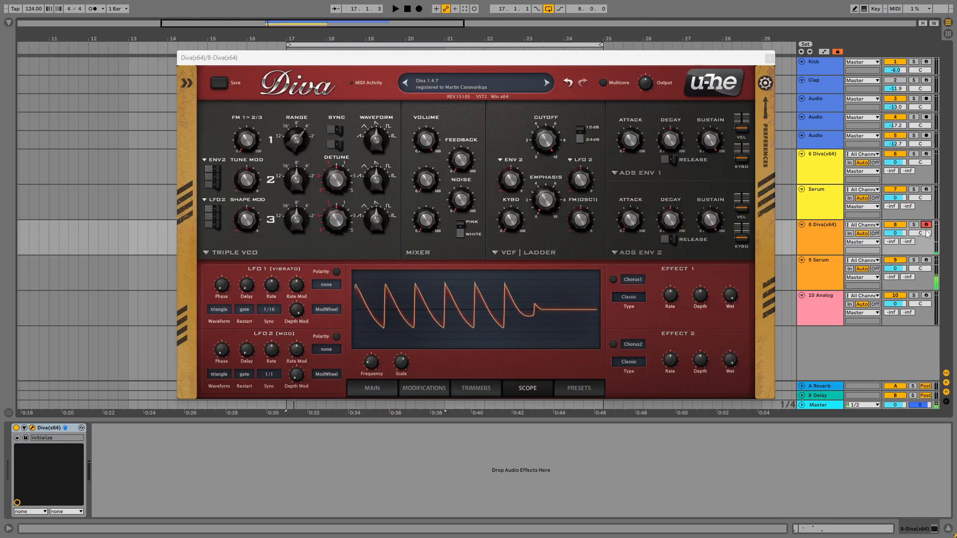
left_click(927, 261)
left_click(925, 225)
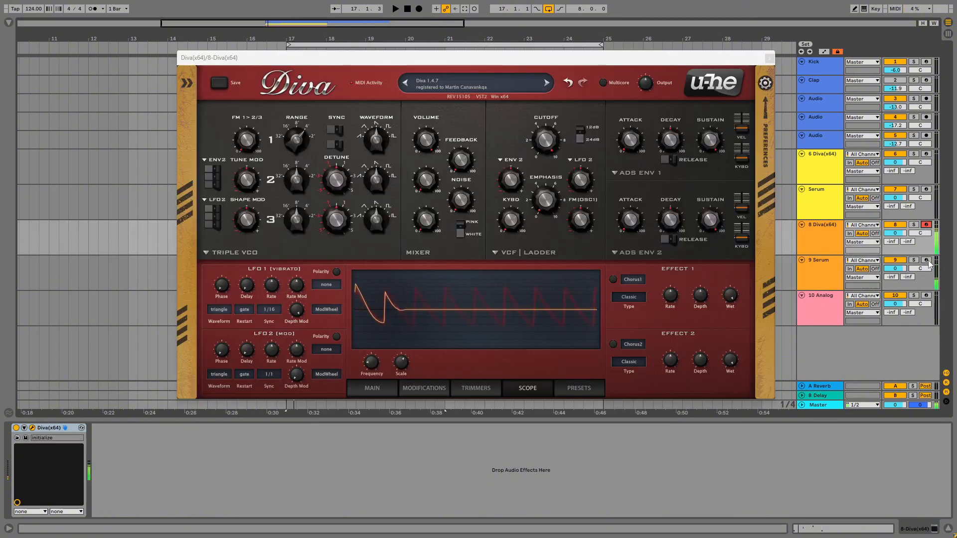
left_click(927, 260)
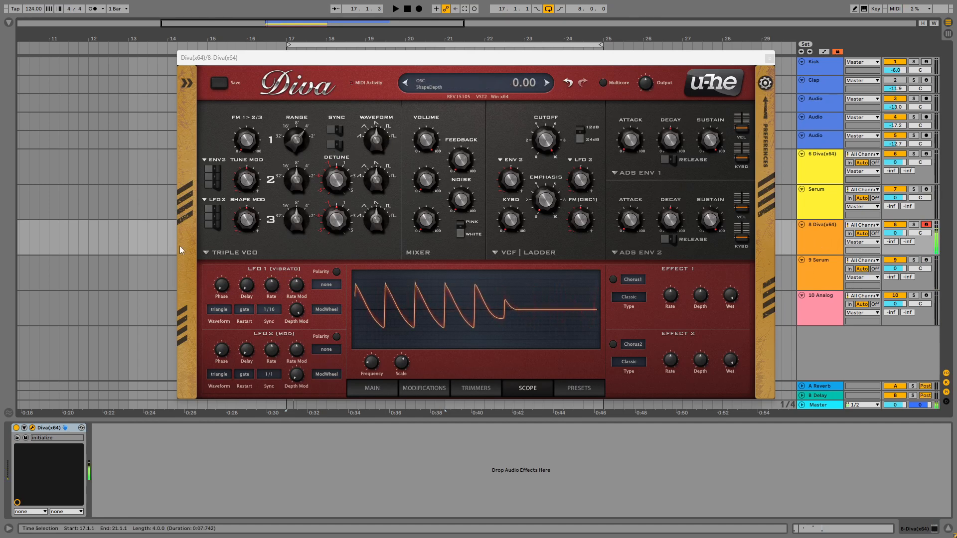
Switch the oscillator model of track 8's Diva to Dual VCO, then to DCO.
left_click(207, 253)
left_click(234, 269)
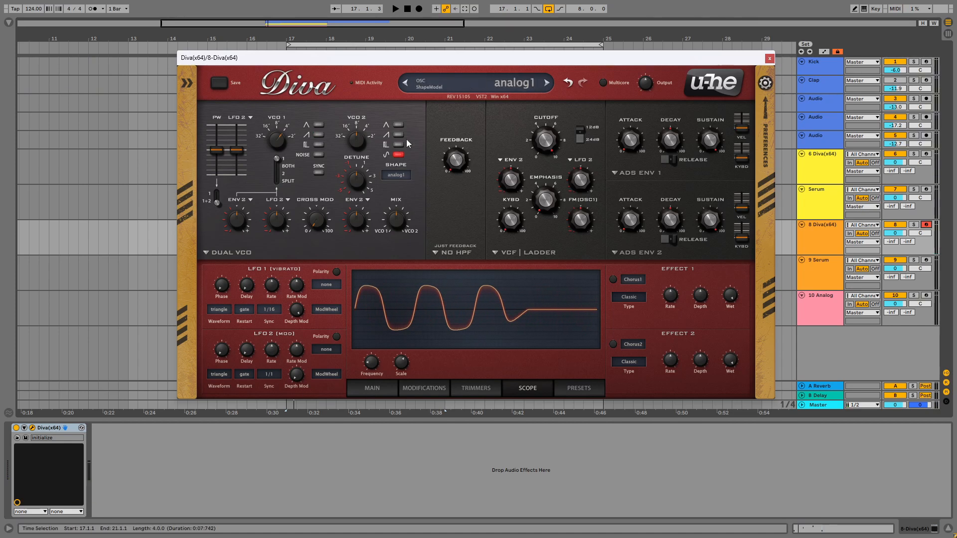
left_click(230, 253)
left_click(252, 286)
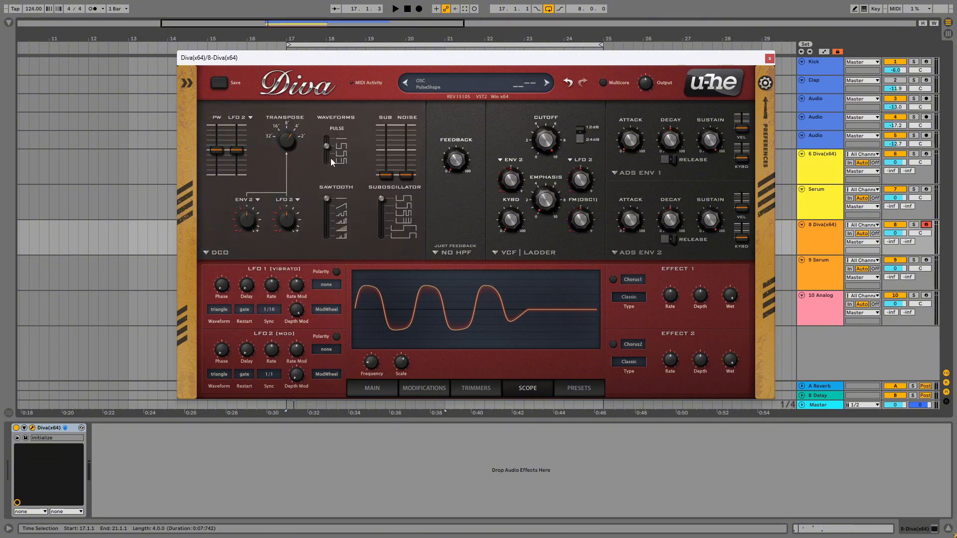
Select the lowest pulse waveform in the DCO model and sweep its pulse width up and down, returning it to the middle.
left_click_drag(328, 154, 327, 161)
left_click_drag(214, 153, 228, 119)
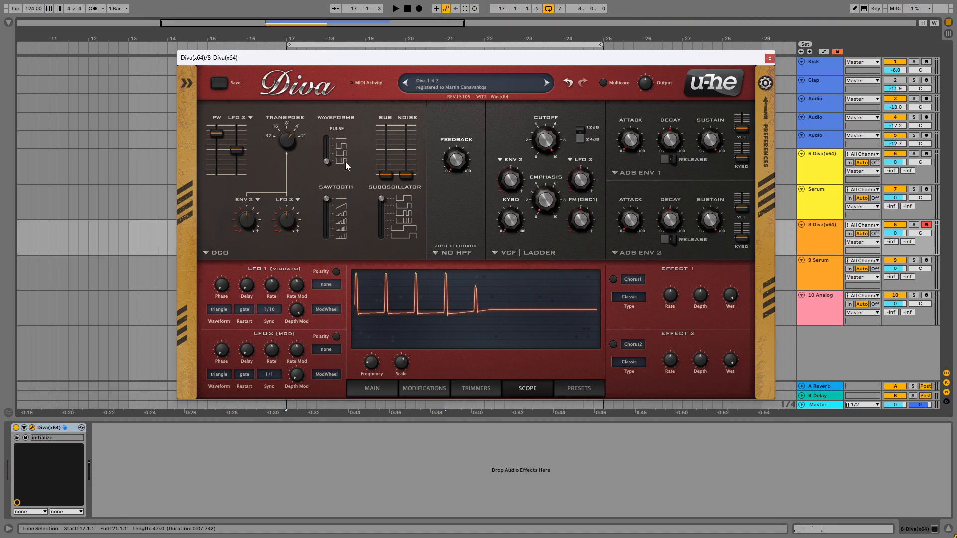
left_click_drag(215, 132, 265, 184)
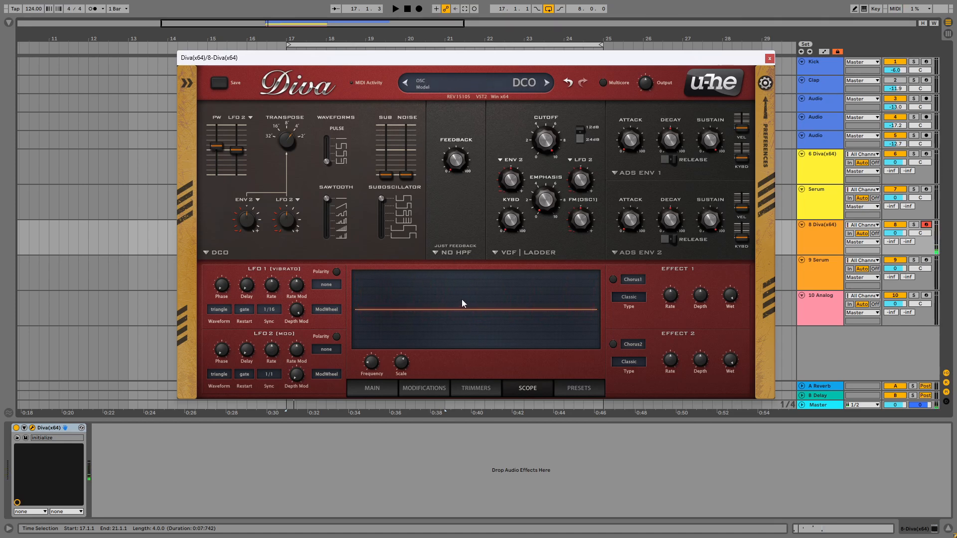
left_click_drag(218, 149, 248, 162)
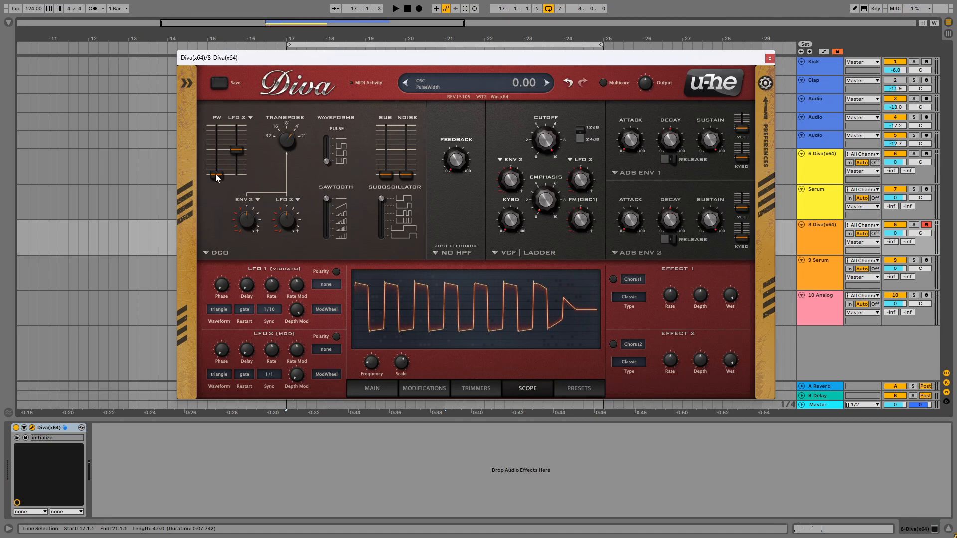
left_click_drag(216, 175, 216, 157)
Raise the DCO sub-oscillator to full and return it to zero, then raise the noise level to about halfway.
left_click_drag(386, 175, 378, 87)
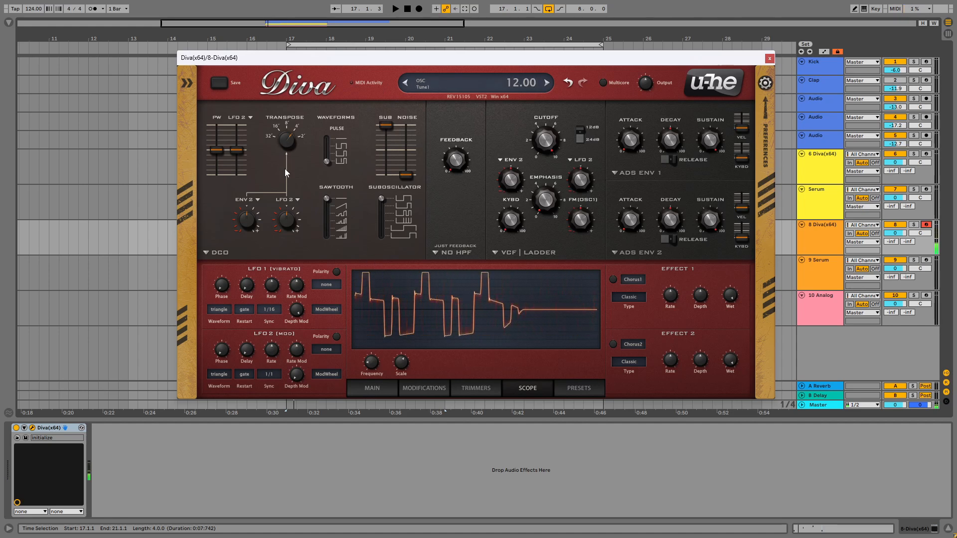
left_click_drag(386, 125, 395, 244)
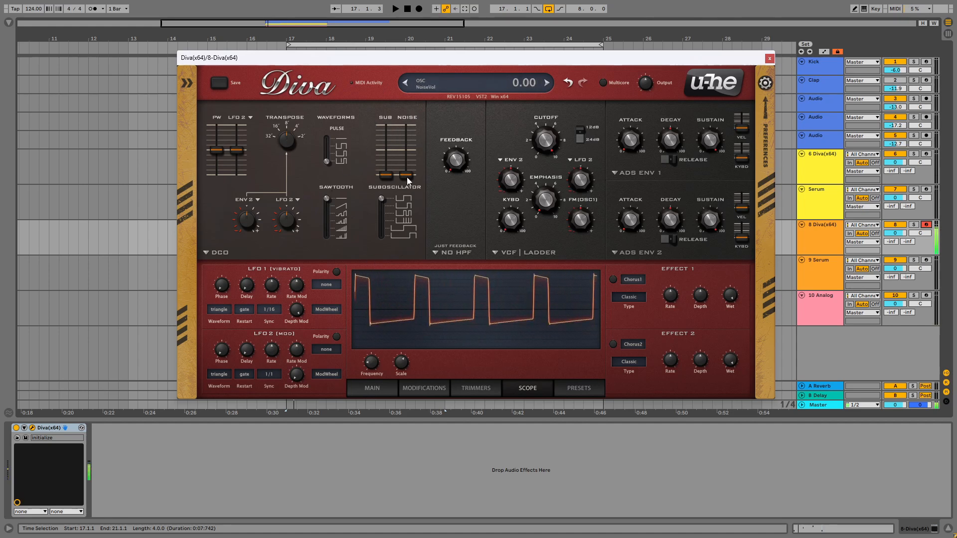
left_click_drag(407, 177, 407, 148)
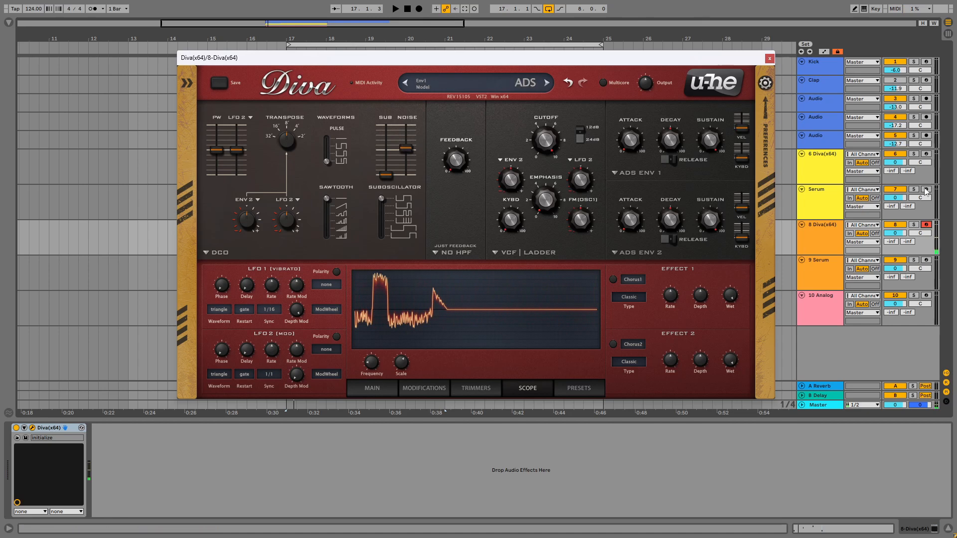
Arm track 6 and show its Diva with the LD - Breathe preset to audition the patch.
left_click(841, 169)
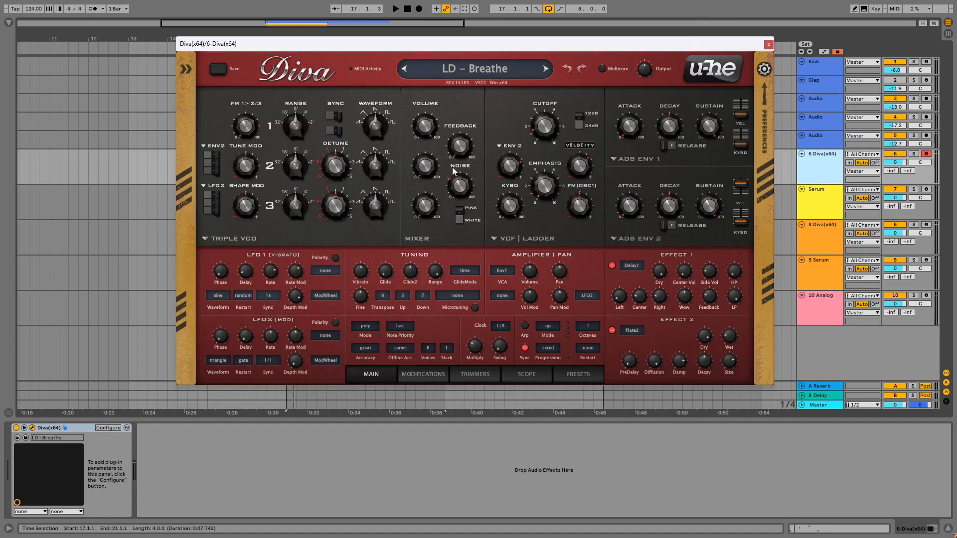
left_click(32, 428)
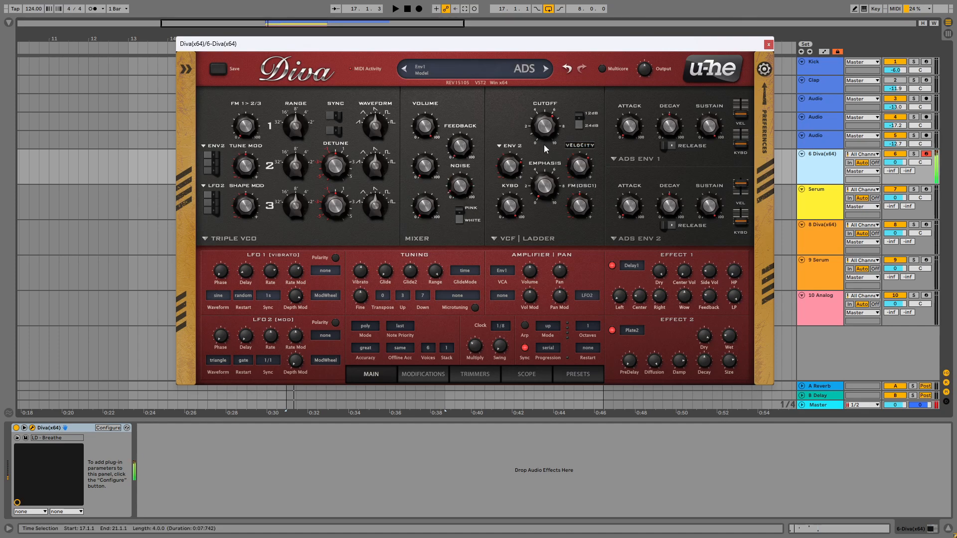
left_click(546, 68)
left_click(403, 69)
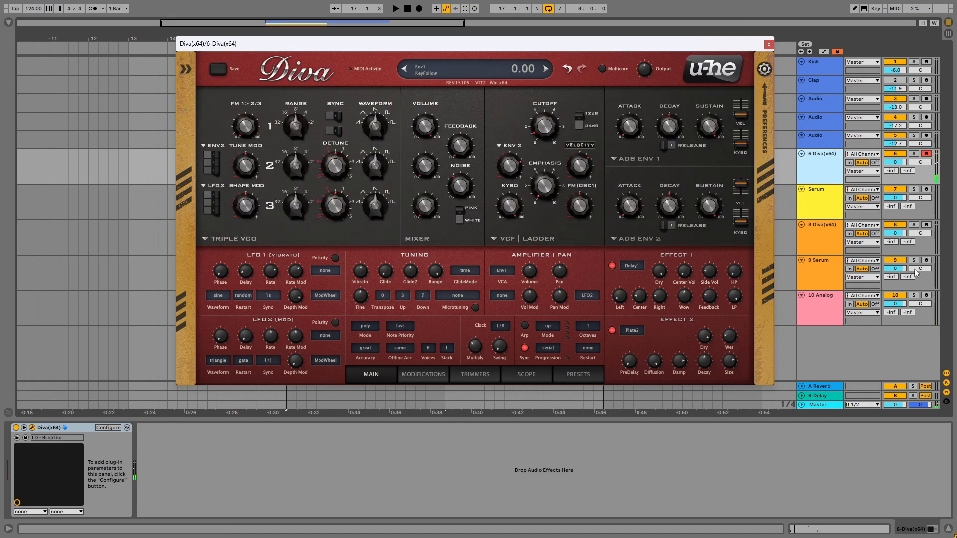
Return to track 8's Diva and set its oscillator model to Triple VCO.
key("Down")
key("Down")
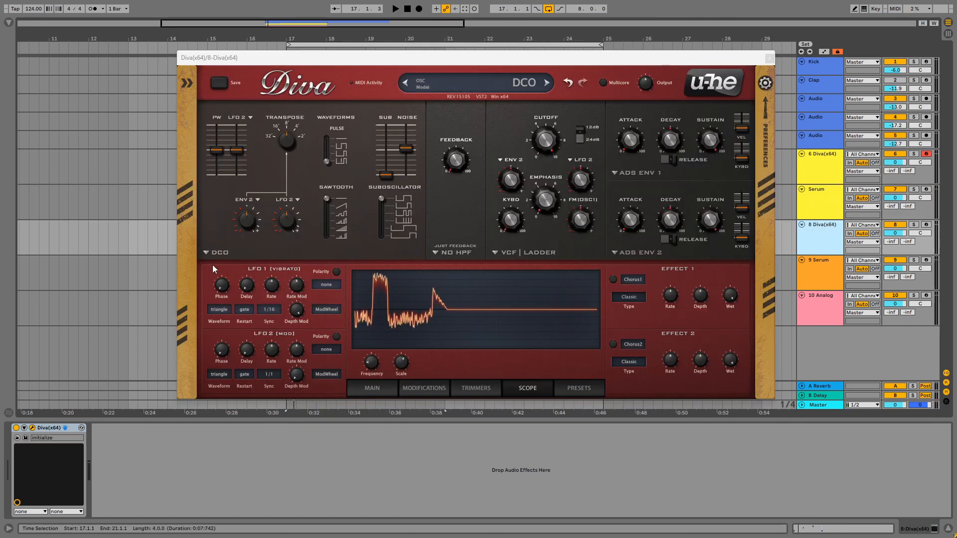
left_click(212, 251)
left_click(219, 254)
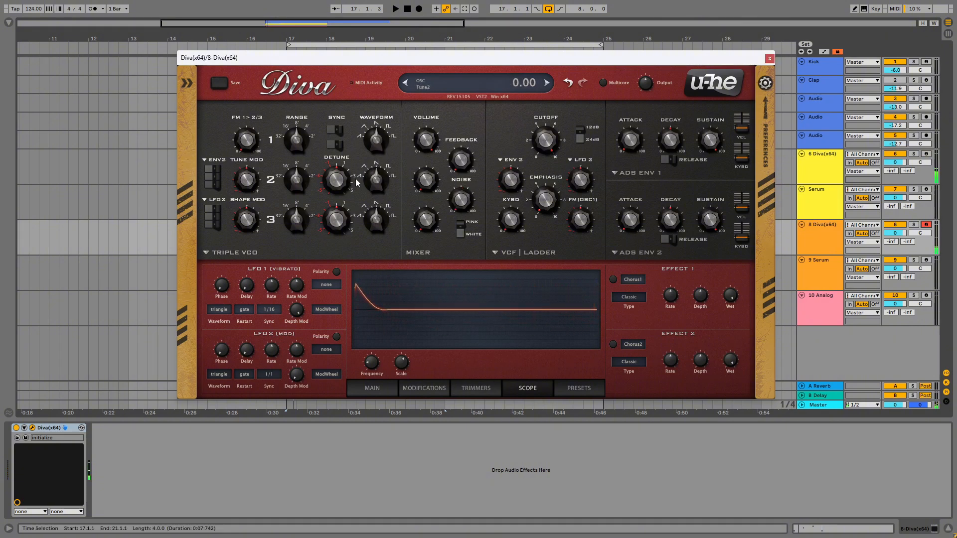
Switch the oscillator model to Dual VCO, replace VCO 2's sine with the pulse waveform, and sweep the pulse width.
left_click(229, 252)
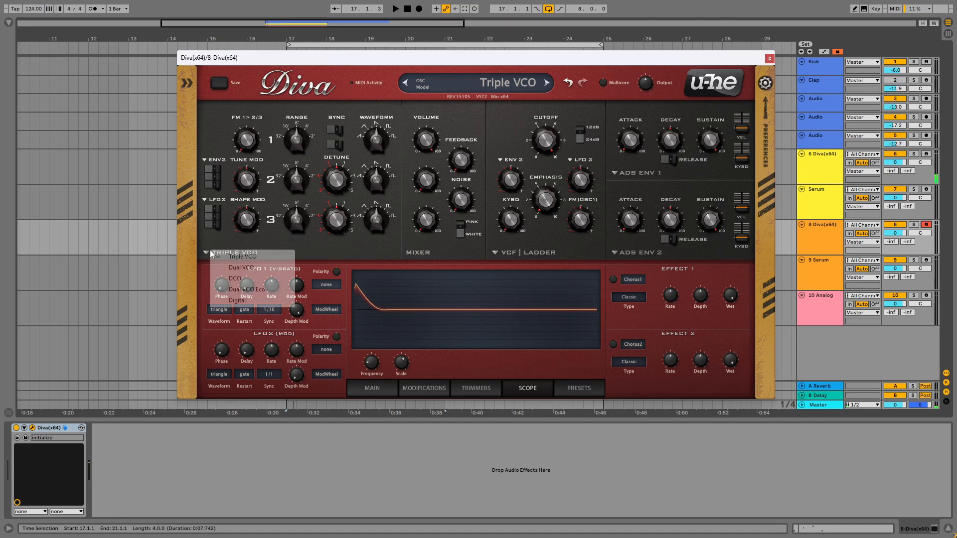
left_click(234, 268)
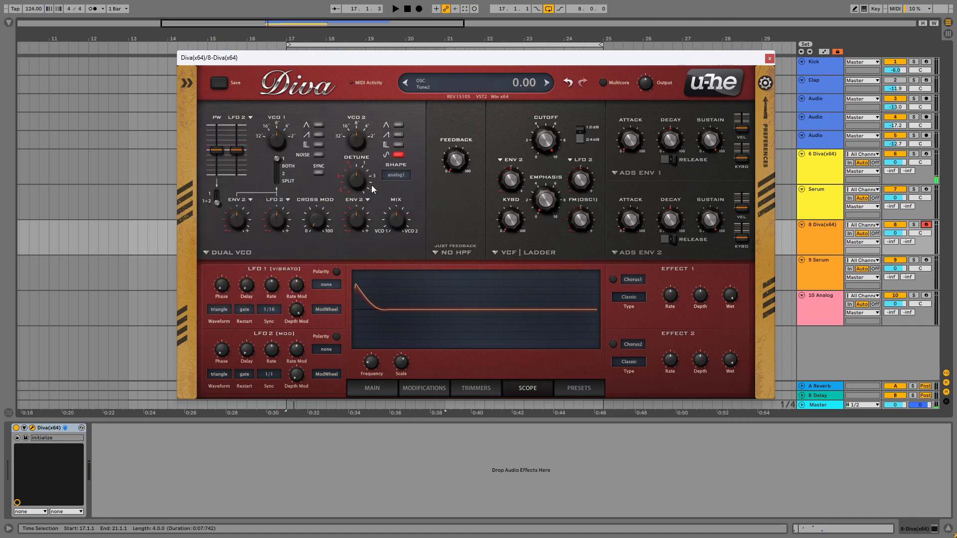
left_click(398, 144)
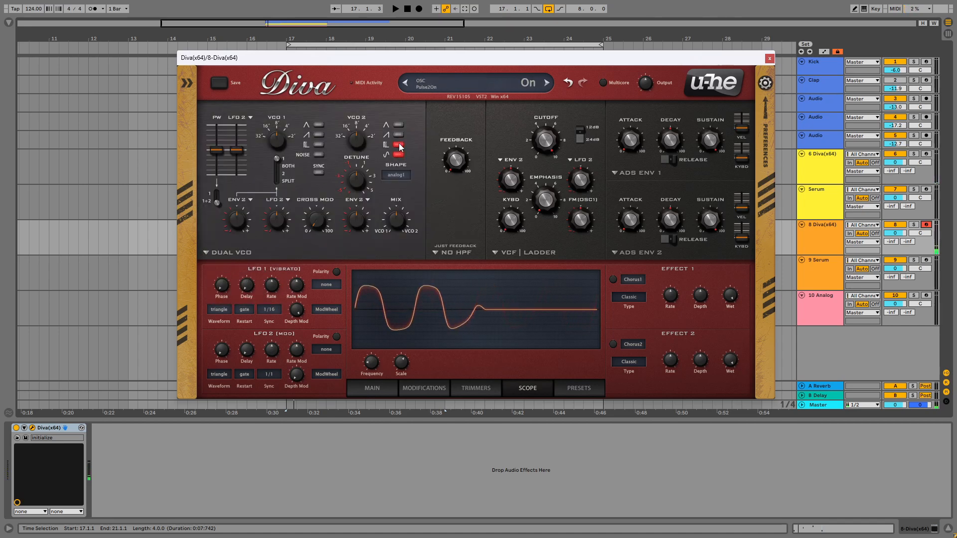
left_click(399, 155)
mouse_move(217, 150)
left_mouse_down()
mouse_move(219, 175)
mouse_move(219, 127)
mouse_move(222, 178)
mouse_move(222, 109)
mouse_move(219, 170)
mouse_move(226, 112)
mouse_move(227, 145)
left_mouse_up()
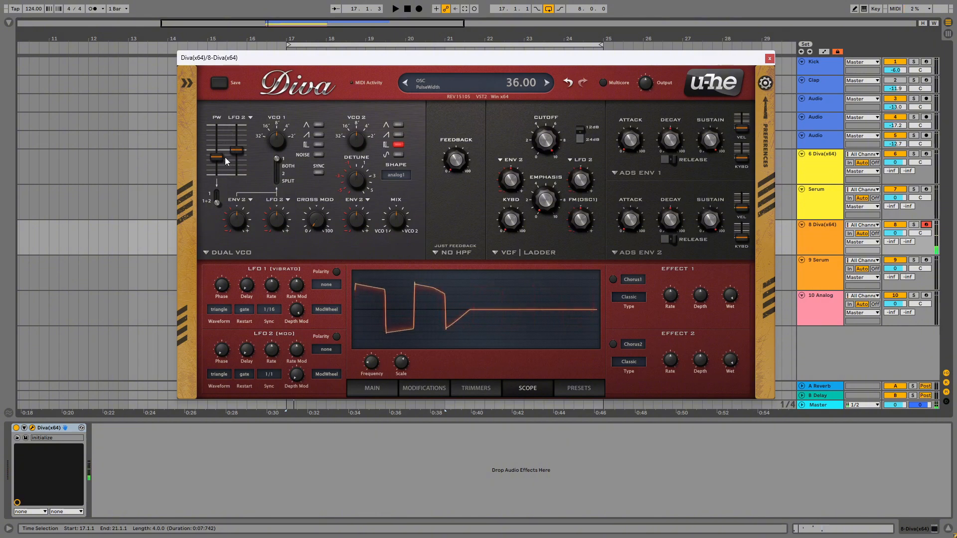
Enable the sawtooth on VCO 1 and the pulse on VCO 2, and sweep the mix between the two oscillators.
left_click(318, 135)
left_click(397, 145)
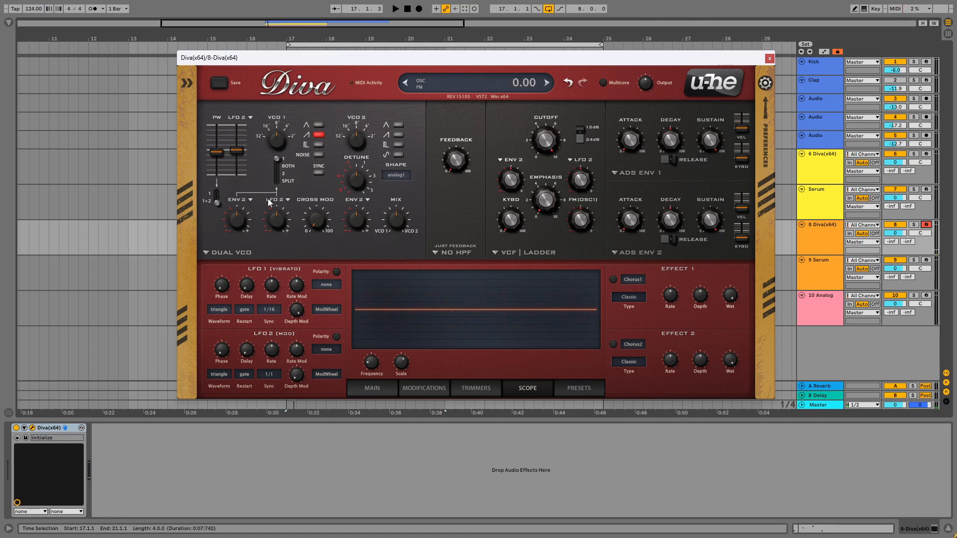
left_click_drag(402, 225, 405, 278)
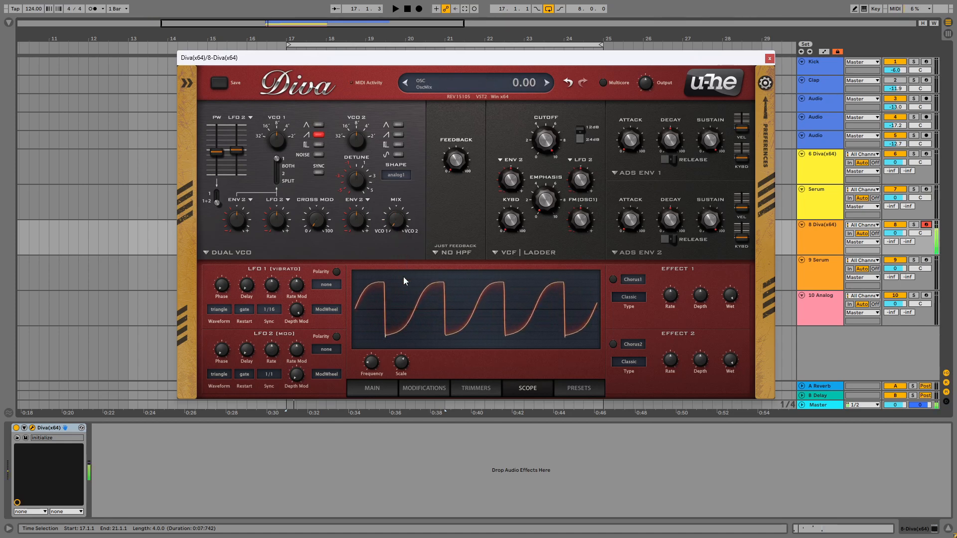
left_click(319, 135)
left_click(398, 144)
left_click(398, 135)
mouse_move(396, 224)
left_mouse_down()
mouse_move(423, 343)
mouse_move(412, 223)
mouse_move(398, 243)
mouse_move(400, 217)
mouse_move(402, 232)
mouse_move(399, 218)
mouse_move(388, 230)
left_mouse_up()
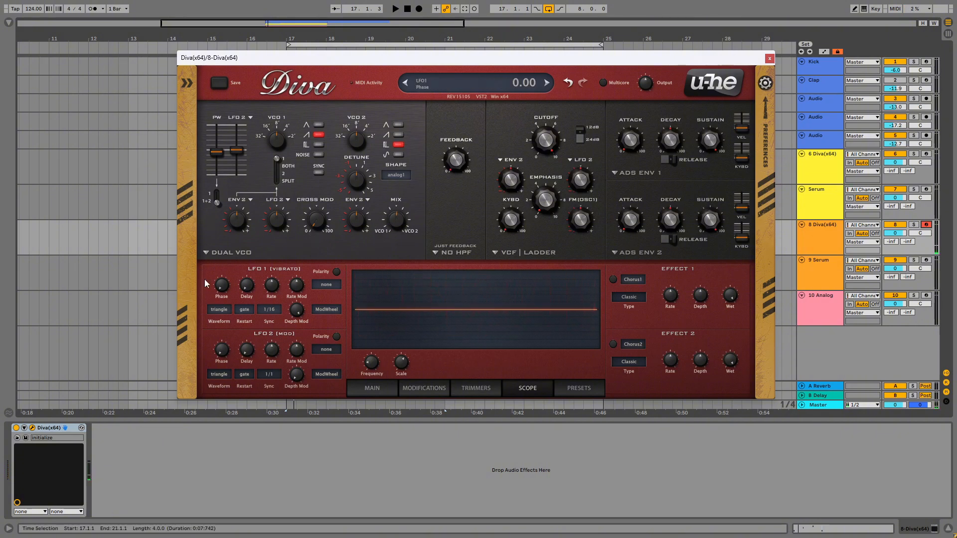
Change the oscillator model from Dual VCO to DCO, then back to Triple VCO.
left_click(219, 252)
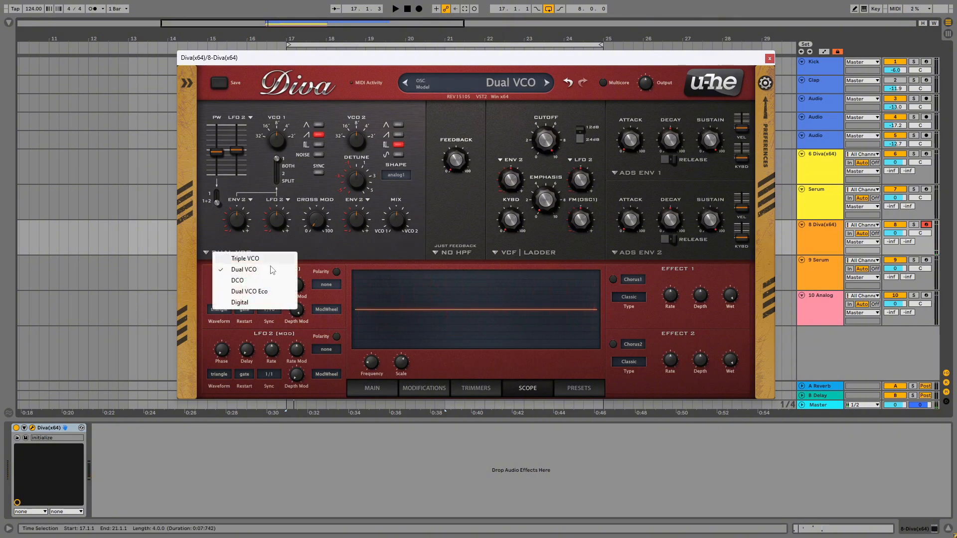
left_click(238, 280)
left_click(212, 253)
left_click(231, 255)
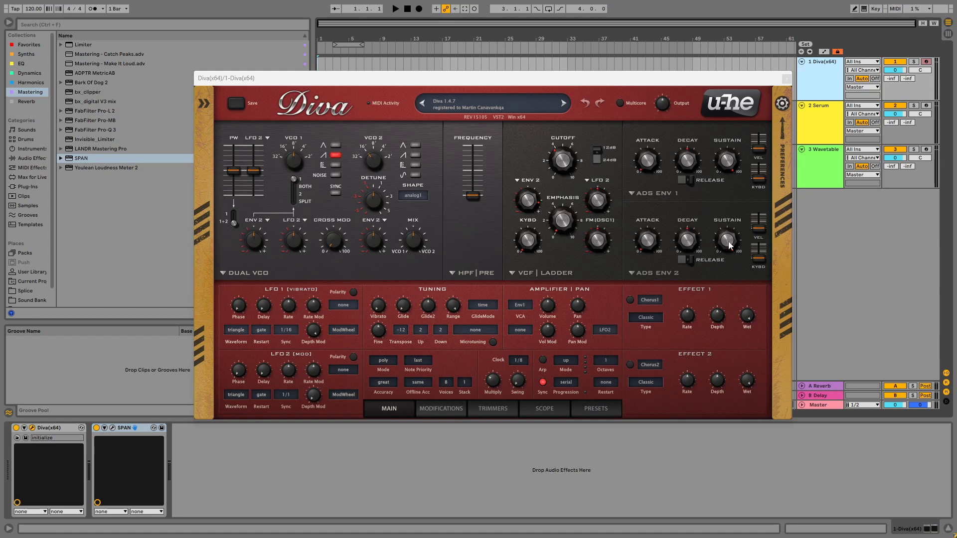
Show the available high-pass filter models in track 1's Diva.
left_click(474, 279)
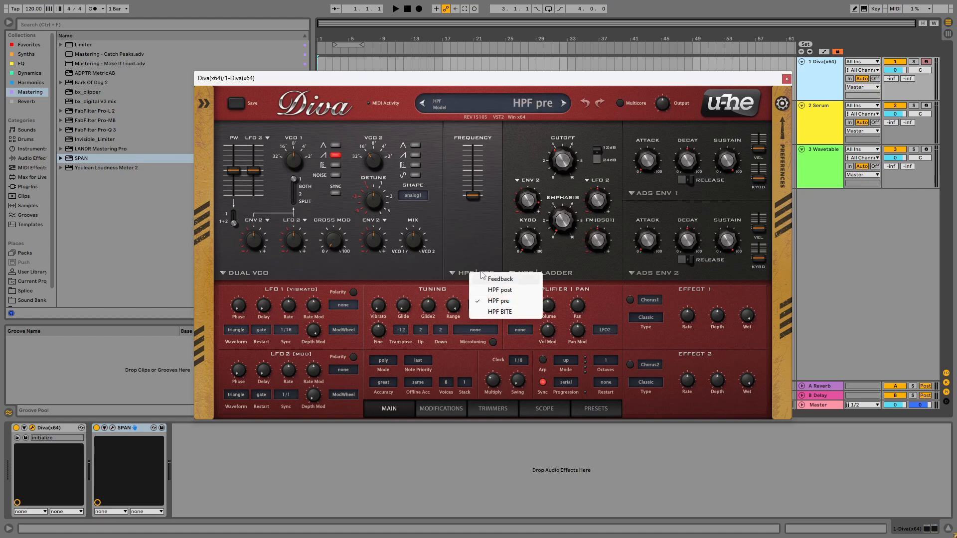
left_click(475, 270)
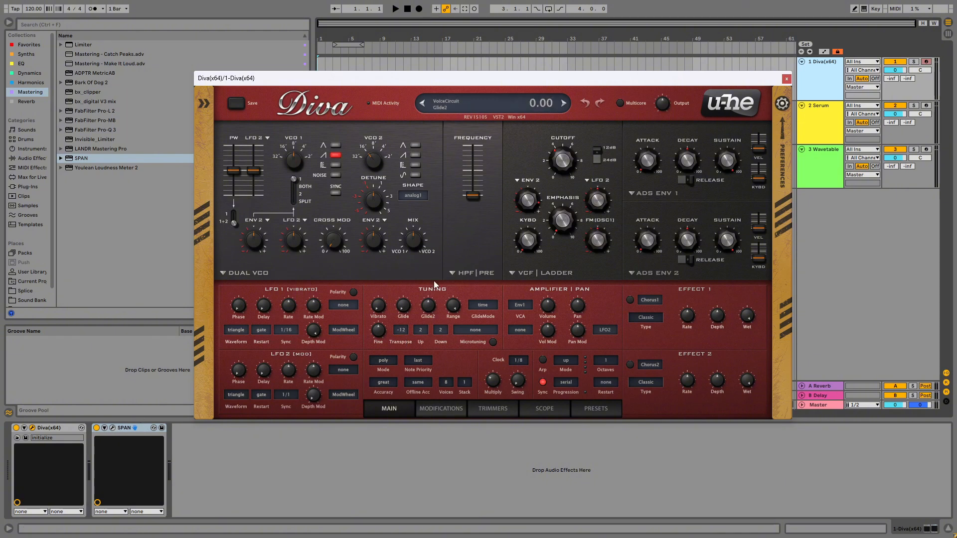
left_click(467, 272)
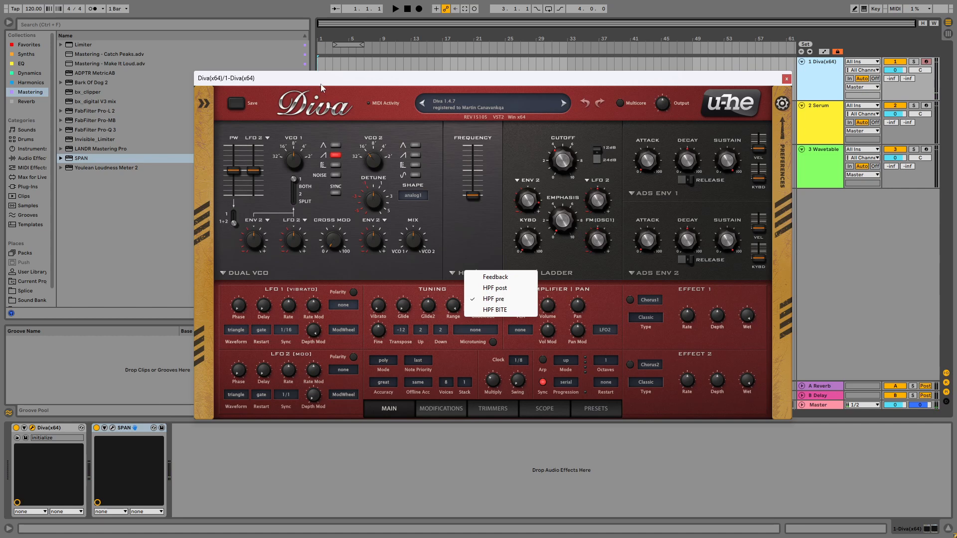
Move the Diva window aside and place track 1's SPAN analyzer next to it.
left_click_drag(321, 87, 488, 86)
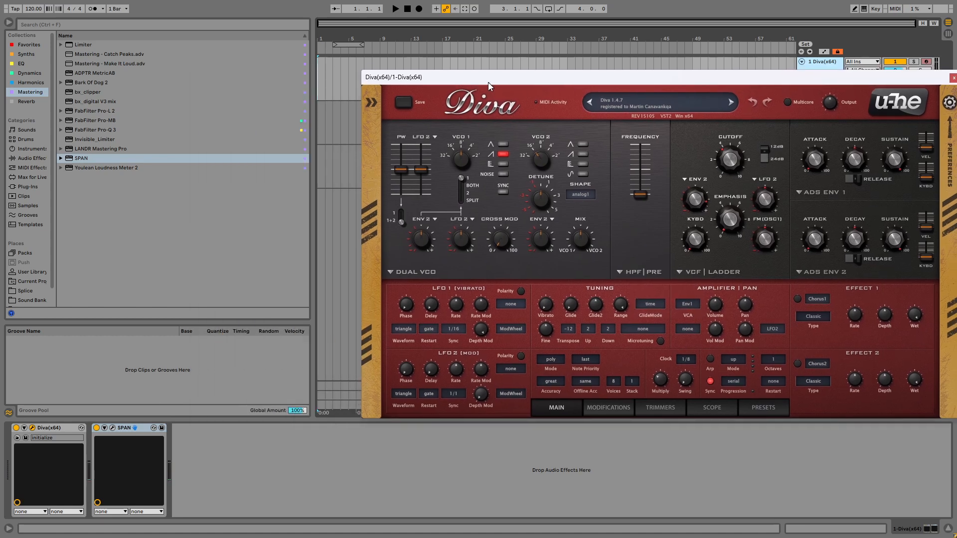
left_click(113, 429)
left_click_drag(158, 42, 165, 19)
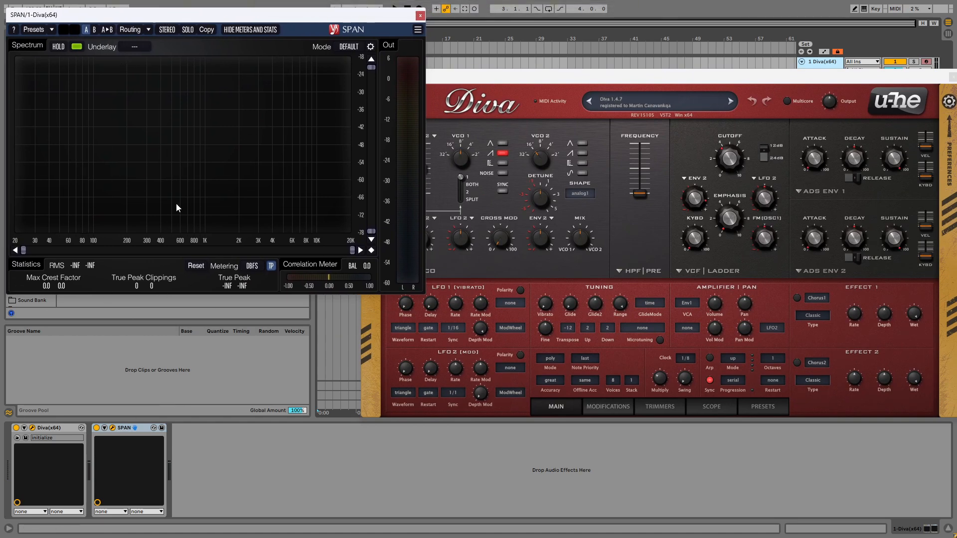
Sweep the HPF pre frequency up and back to 30.00, then switch the filter to HPF post with its frequency on Boost.
left_click_drag(645, 194, 639, 148)
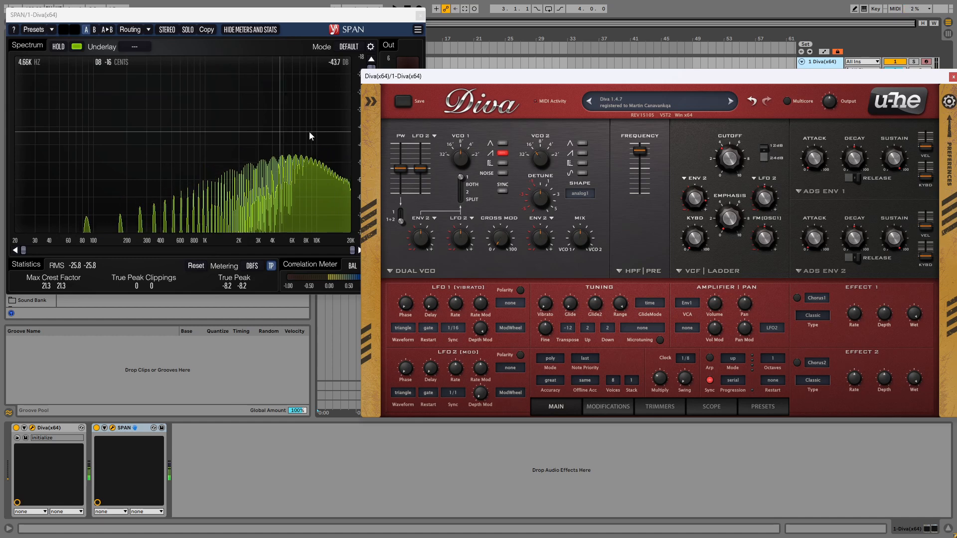
left_click_drag(648, 148, 644, 203)
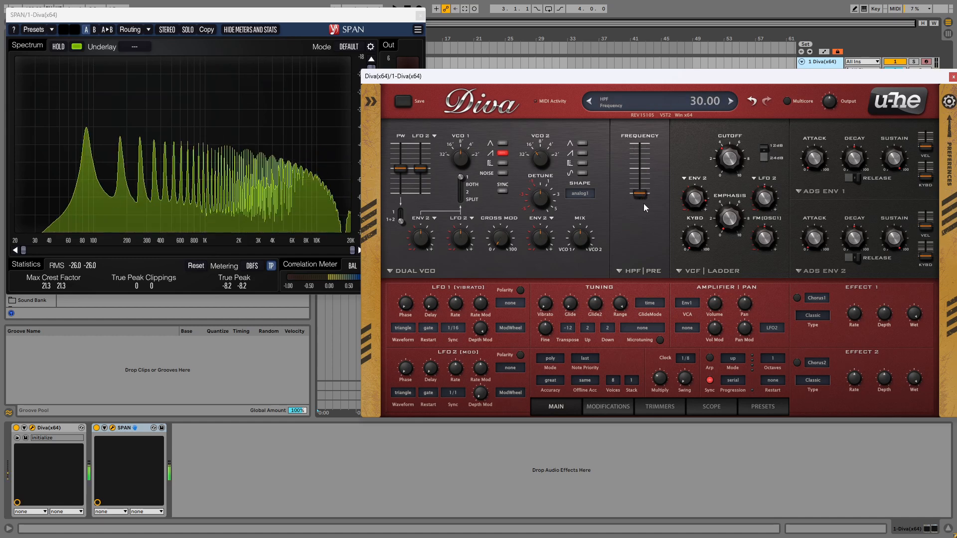
left_click(627, 271)
left_click(648, 287)
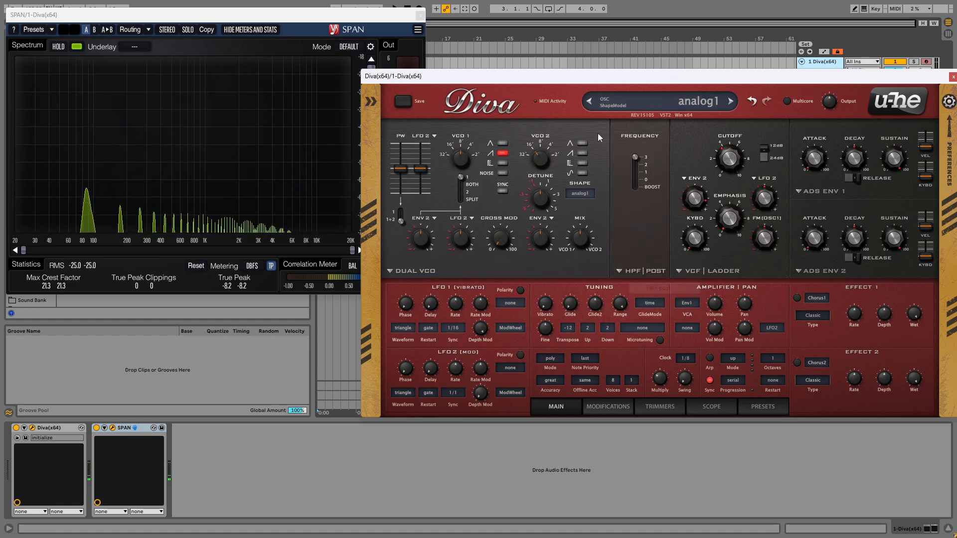
left_click(650, 191)
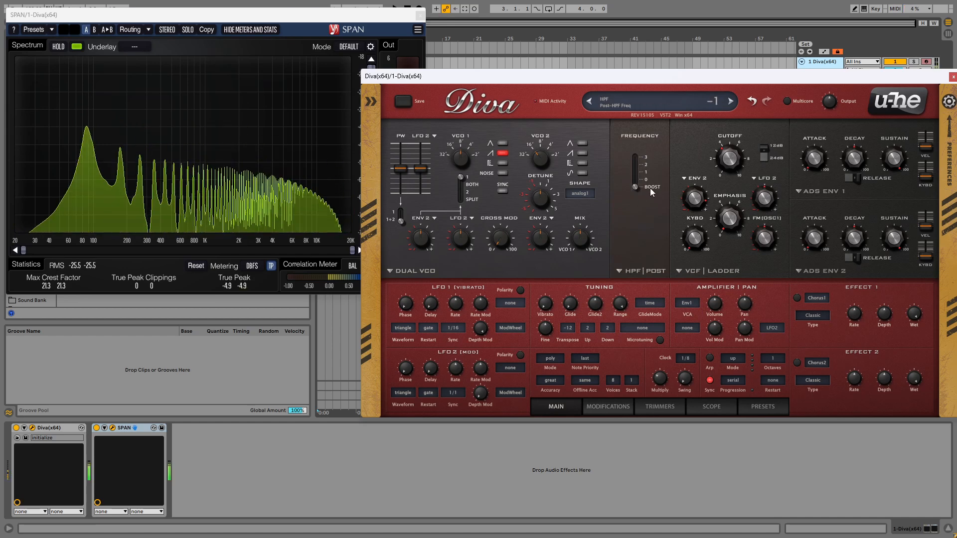
Raise the HPF post frequency from Boost to position 3 while watching the SPAN spectrum.
mouse_move(92, 156)
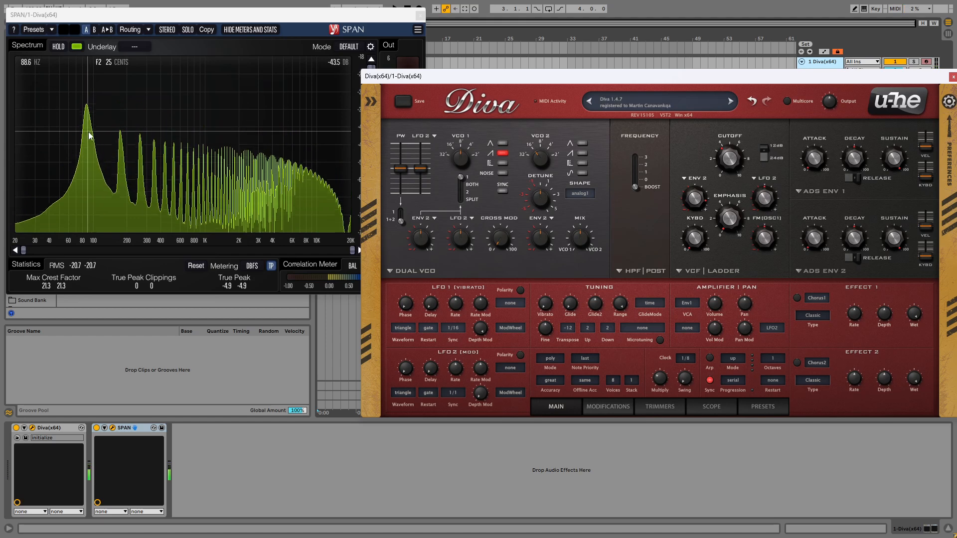
left_click(634, 157)
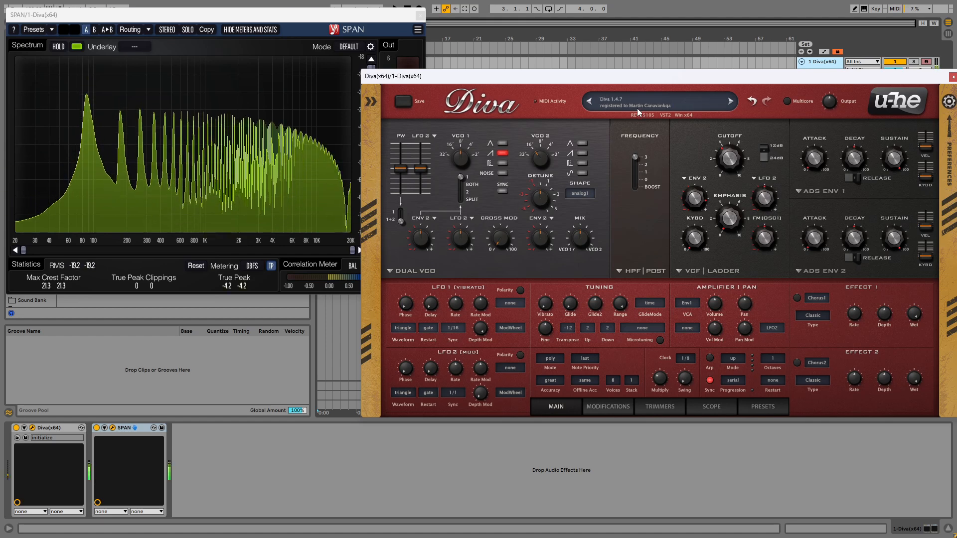
Switch Diva's high-pass section to Feedback and sweep the feedback amount up and back down.
left_click(643, 270)
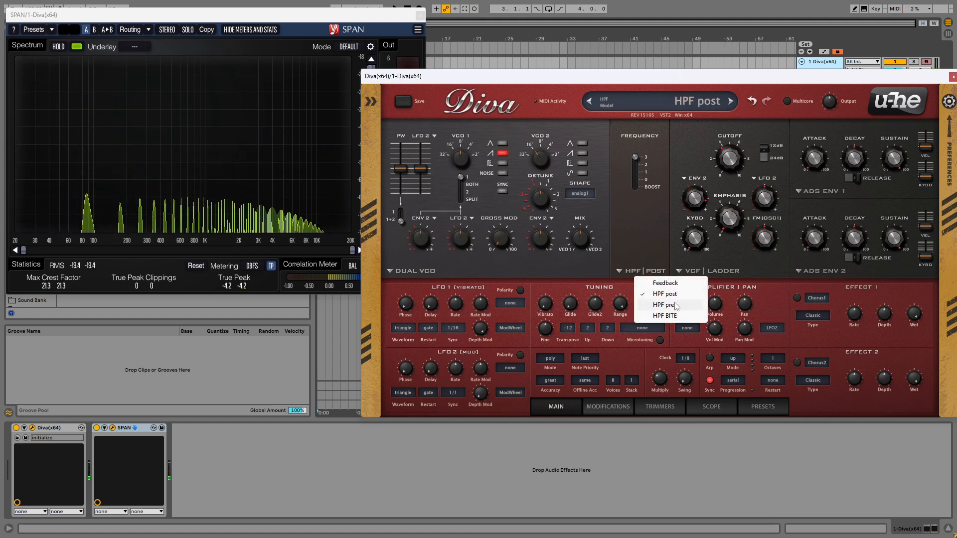
left_click(665, 283)
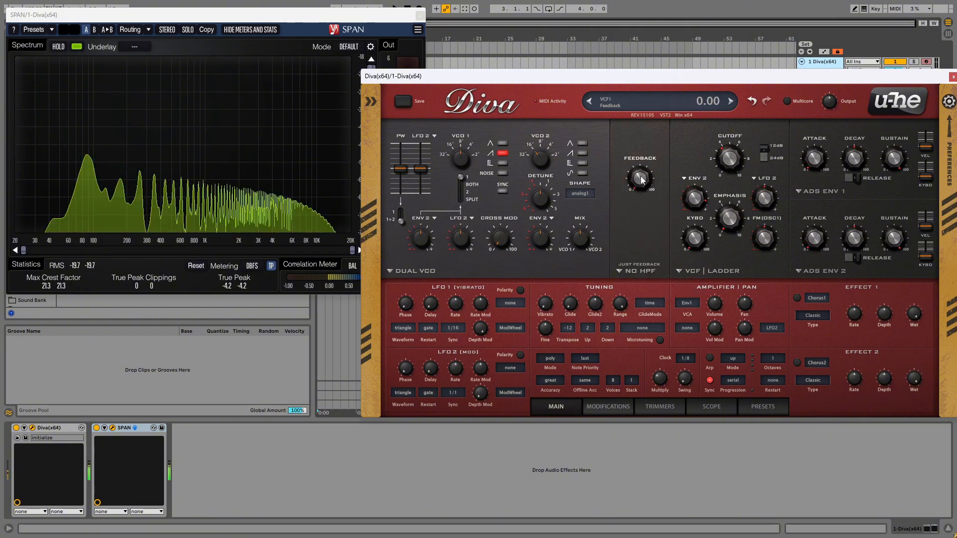
left_click_drag(642, 179, 637, 128)
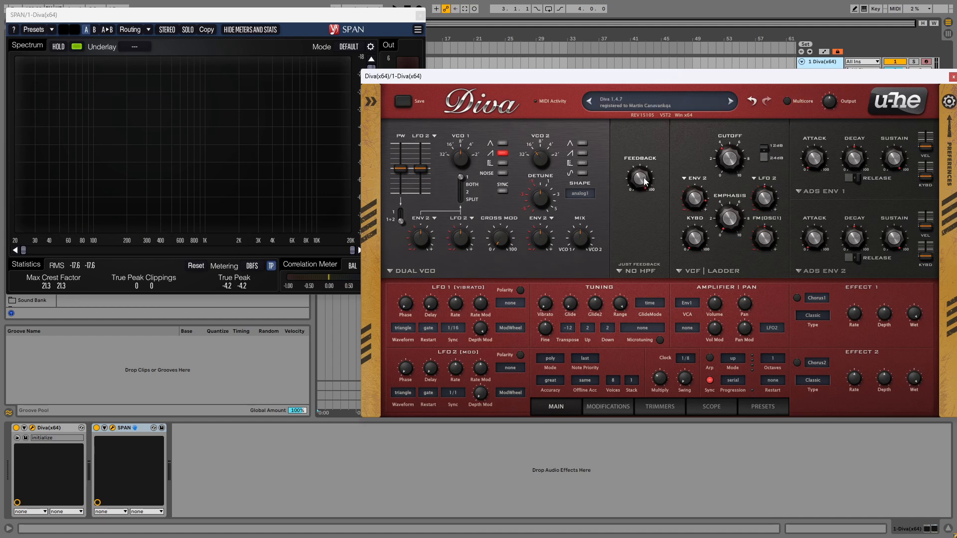
left_click_drag(644, 183, 649, 152)
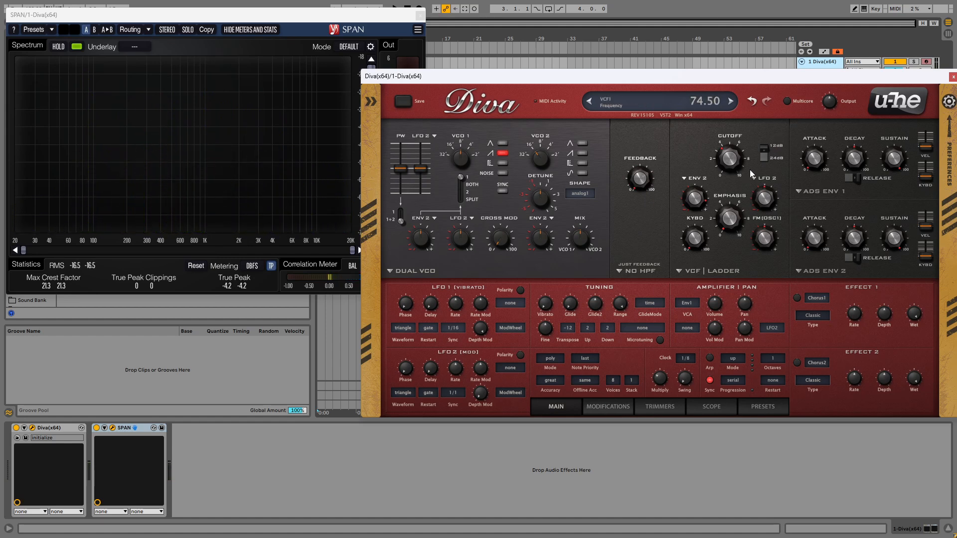
Change the high-pass model to HPF BITE and raise its cutoff.
left_click(655, 269)
left_click(658, 305)
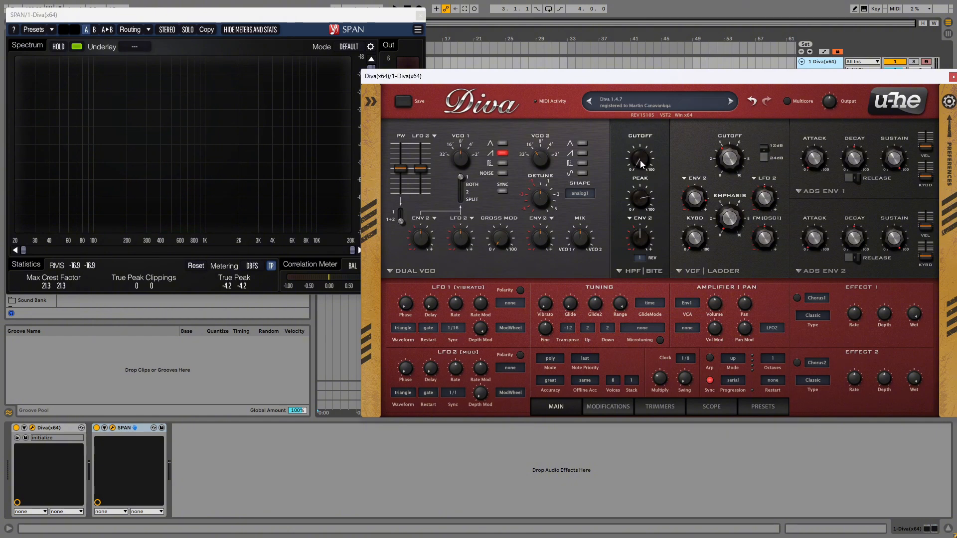
left_click_drag(640, 160, 644, 126)
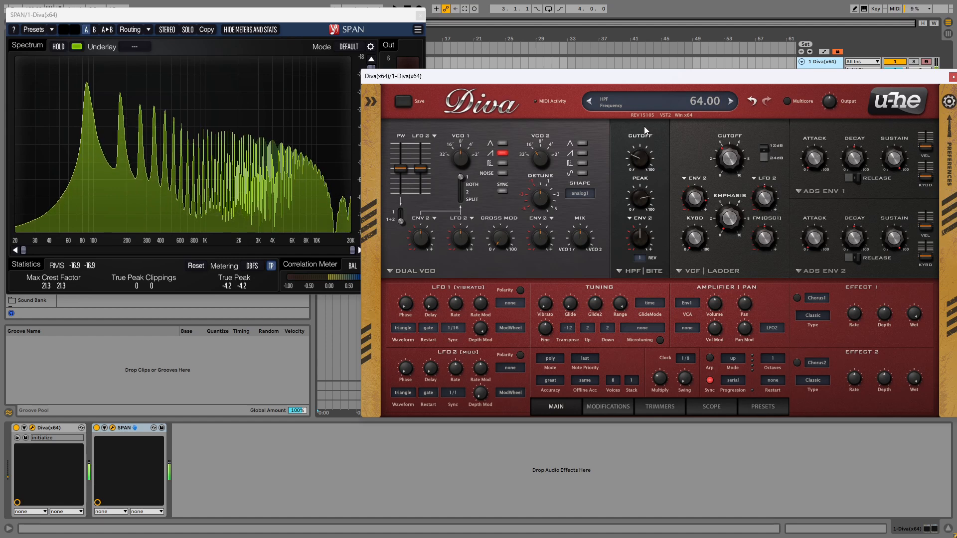
Sweep the HPF BITE's peak and cutoff up and down, bringing the cutoff to 88.00.
left_click_drag(639, 199, 634, 243)
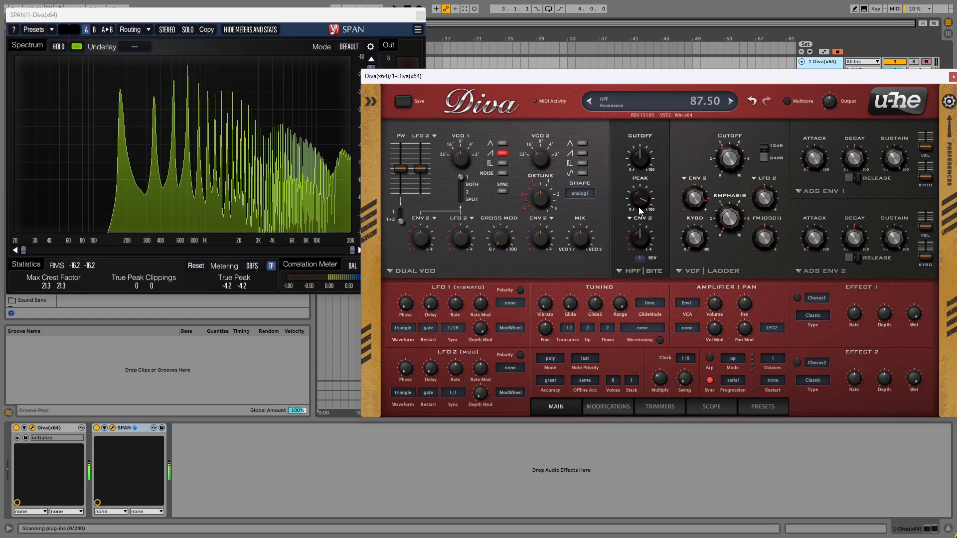
left_click_drag(643, 188, 641, 203)
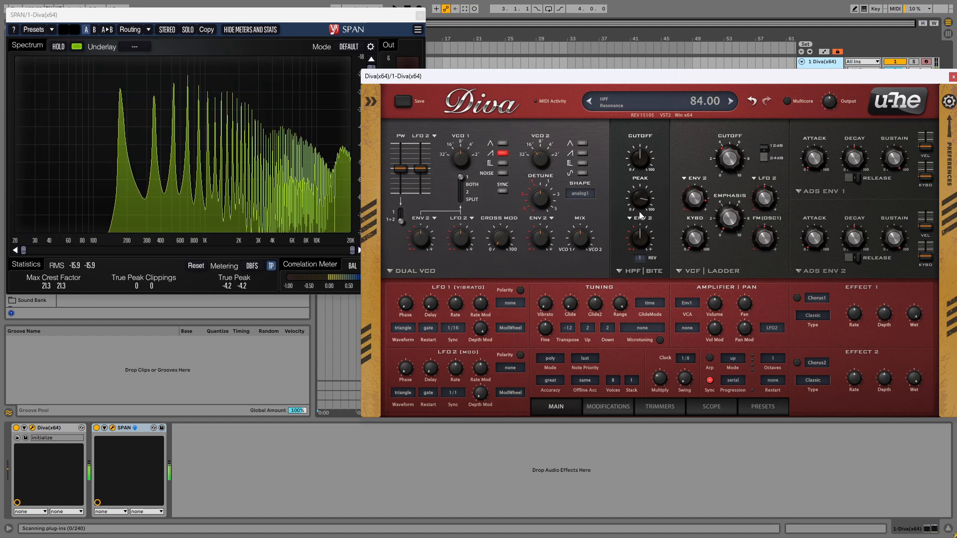
left_click_drag(640, 174, 644, 148)
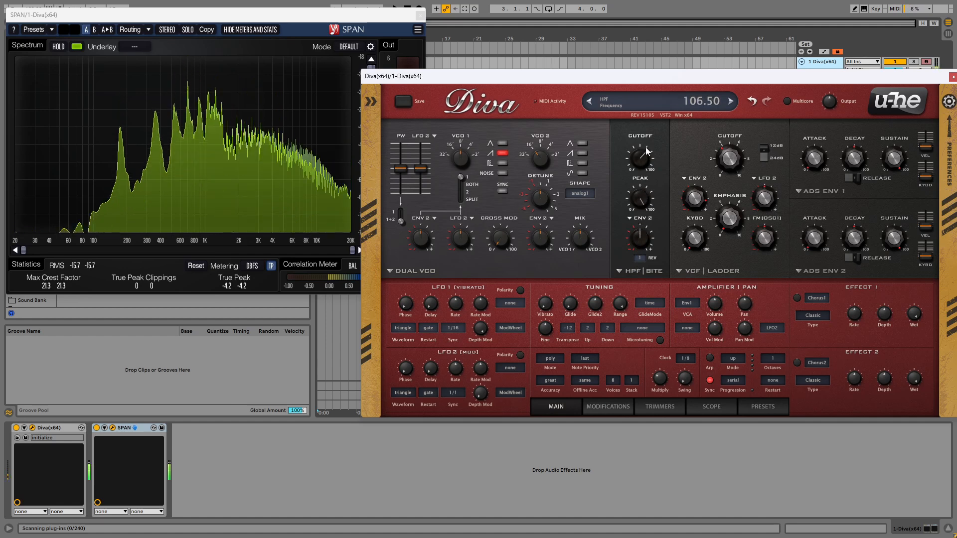
left_click(634, 204)
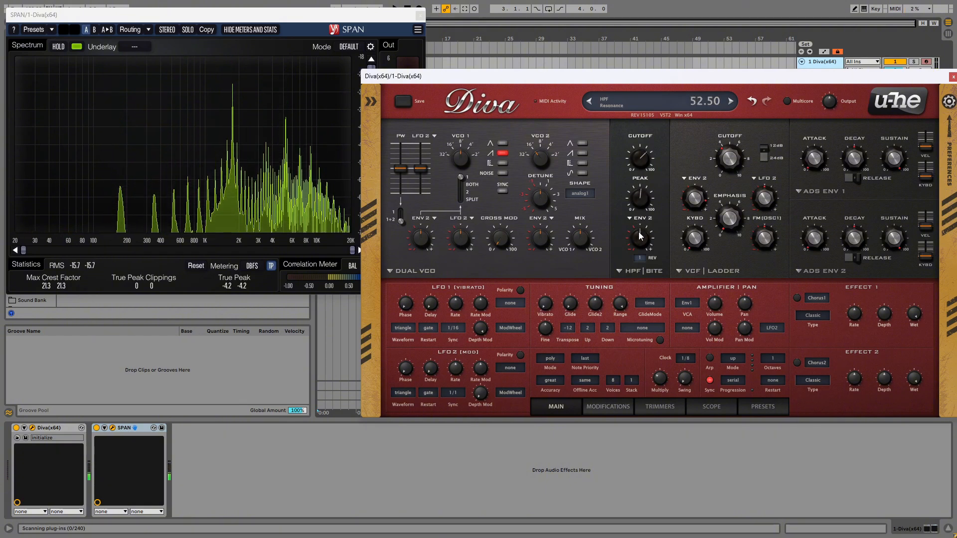
left_click_drag(640, 198, 646, 170)
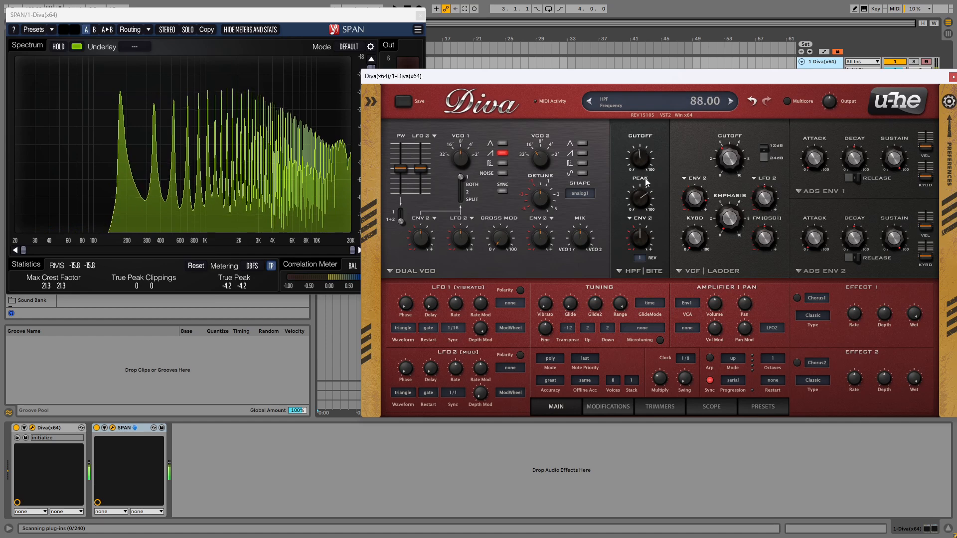
Show the available VCF models, then return the high-pass section to Feedback.
left_click(643, 271)
left_click(703, 273)
left_click(701, 273)
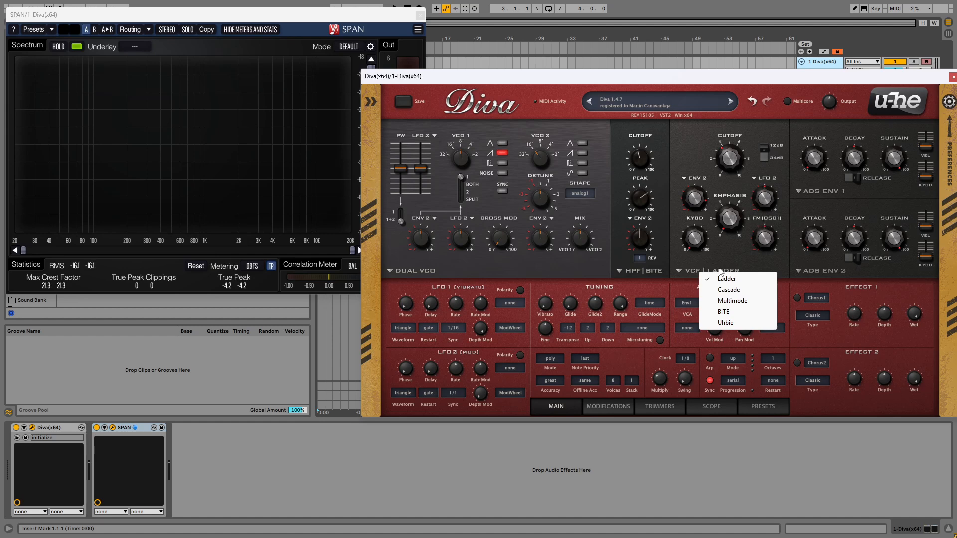
left_click(626, 277)
left_click(655, 280)
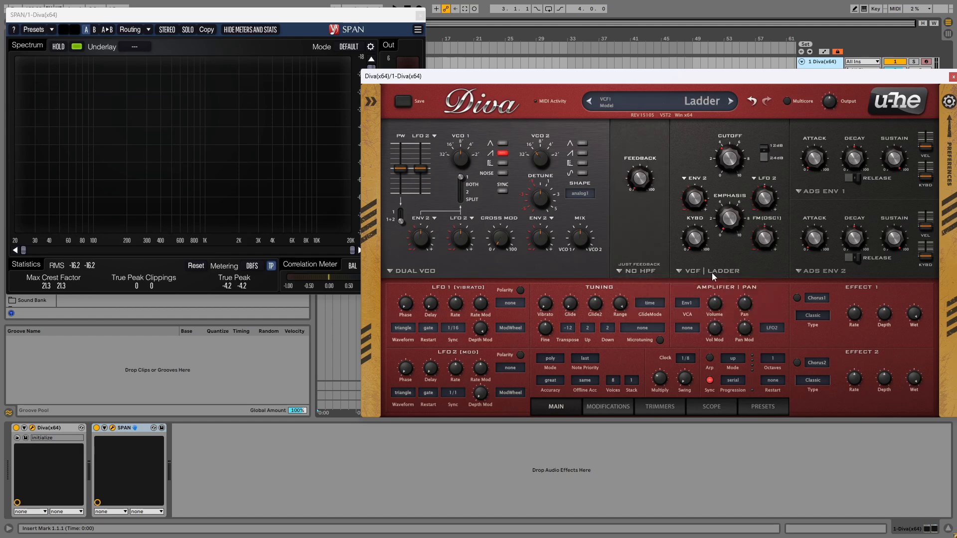
Shift the Diva window and change the VCF model from Ladder to Cascade.
left_click(698, 273)
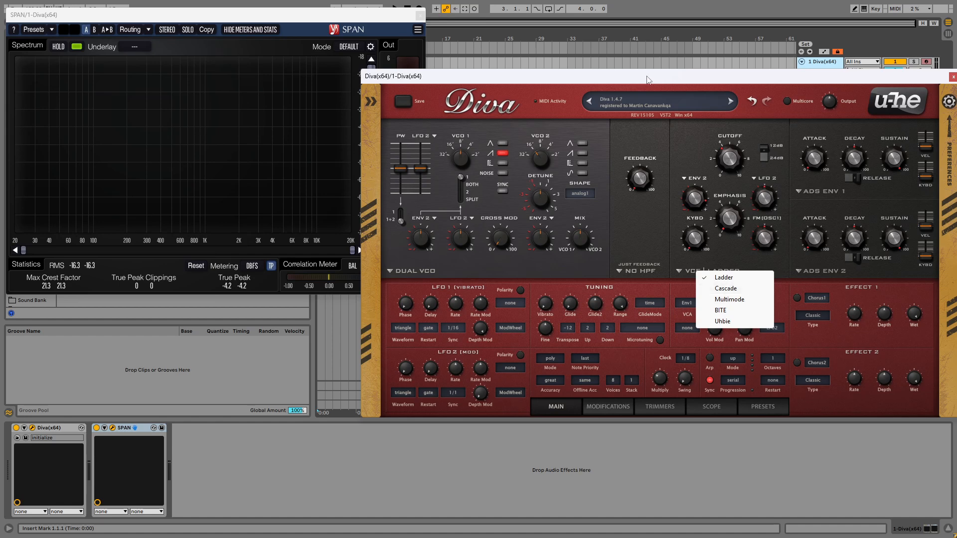
left_click_drag(647, 76, 579, 67)
left_click(633, 263)
left_click(648, 280)
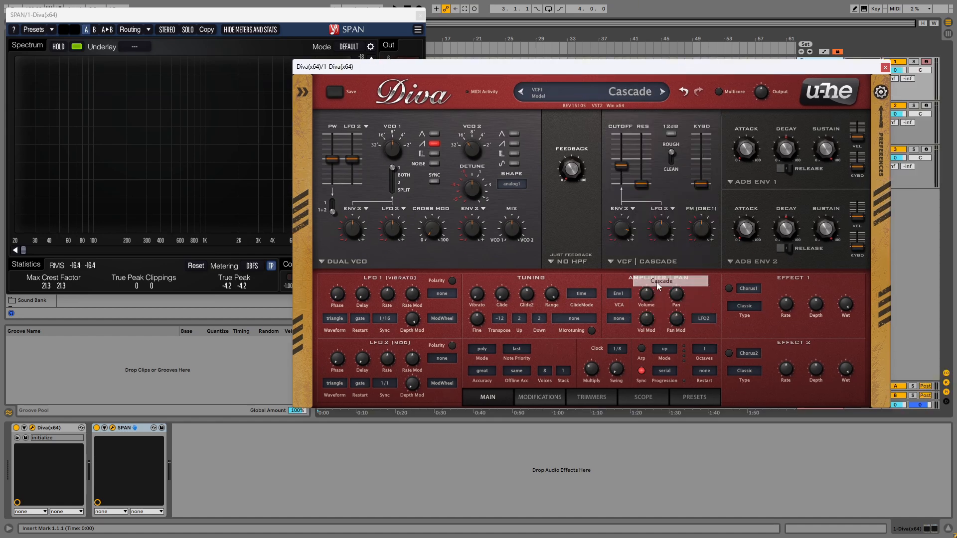
Turn on the Cascade filter's 12dB mode, then change the VCF model back to Ladder with the 24dB slope.
left_click(628, 265)
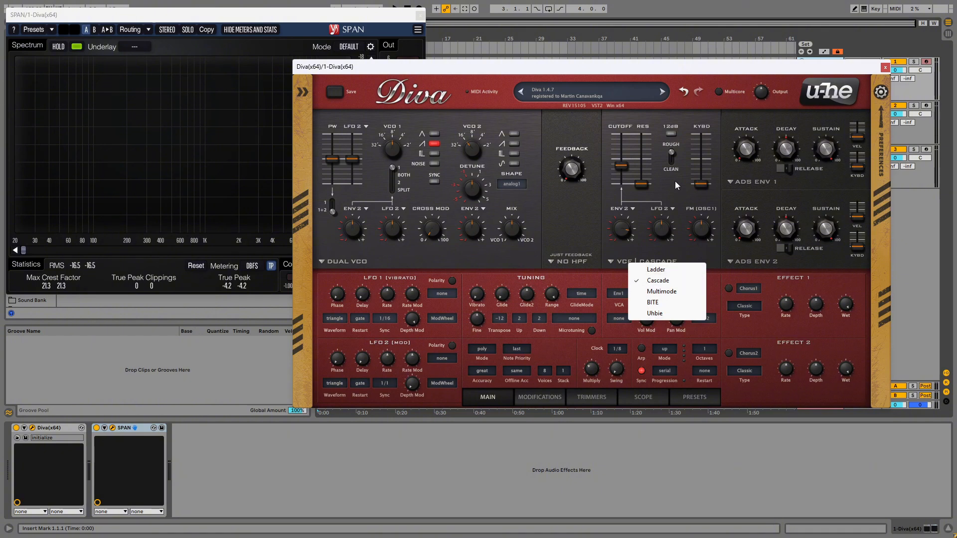
left_click(674, 134)
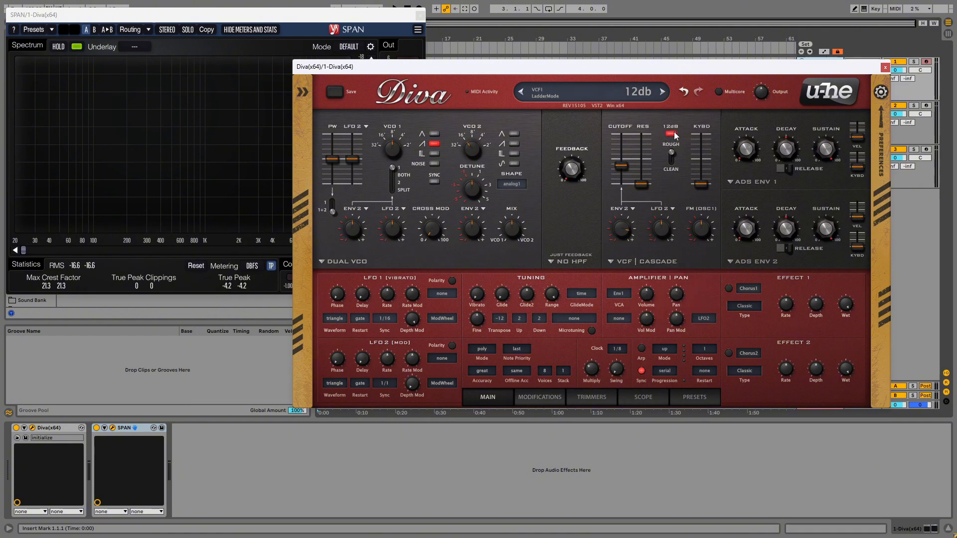
left_click(651, 257)
left_click(675, 267)
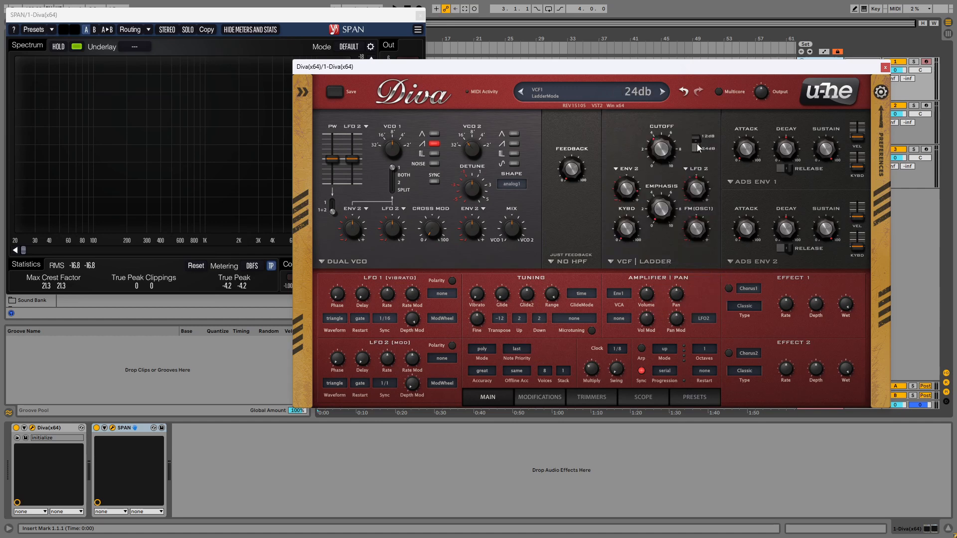
Move the Diva window clear of the SPAN analyzer and lower the Ladder filter's cutoff to 57.50.
left_click_drag(603, 66, 721, 62)
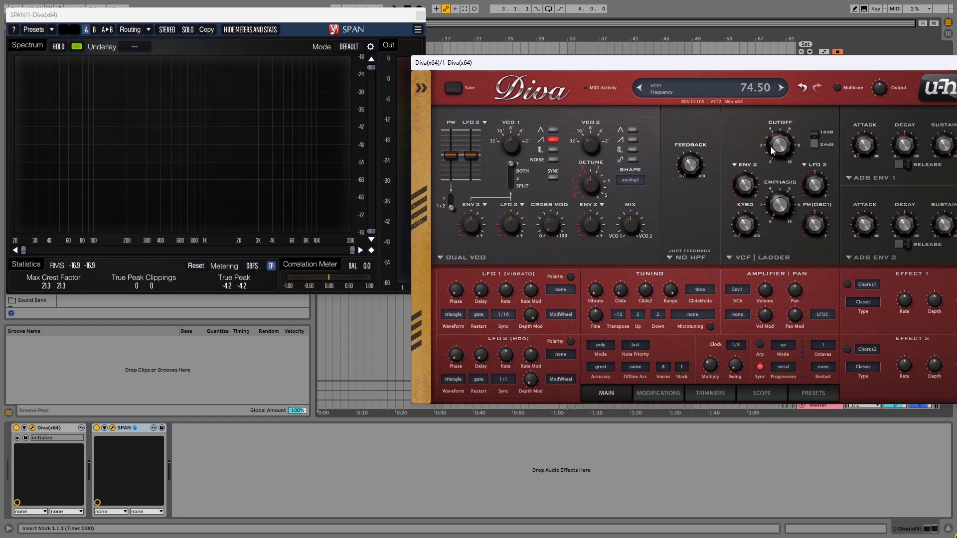
left_click_drag(771, 146, 794, 163)
left_click(813, 141)
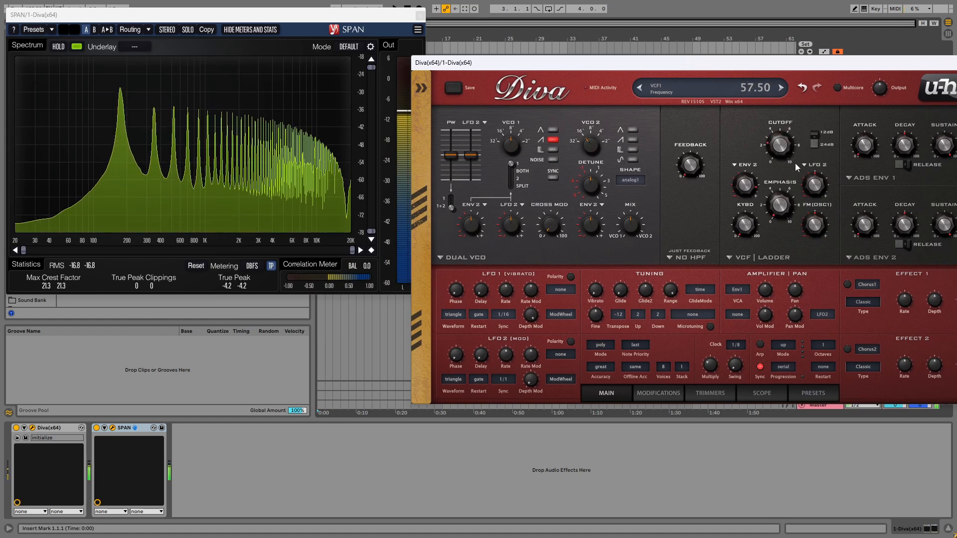
Reposition the Diva window, adjust the Ladder cutoff and switch its slope to 12dB and back to 24dB.
left_click_drag(771, 68, 657, 185)
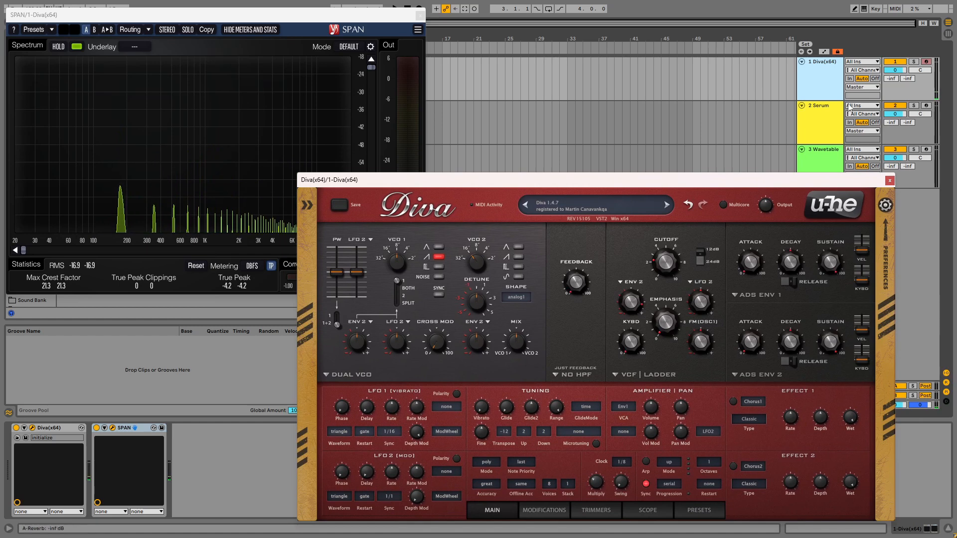
left_click_drag(665, 264, 668, 281)
left_click(699, 261)
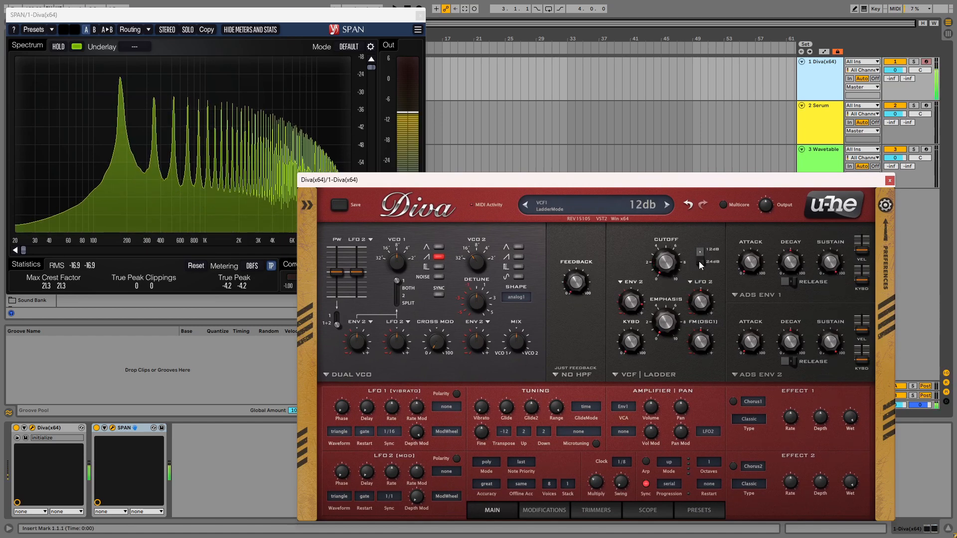
left_click(698, 259)
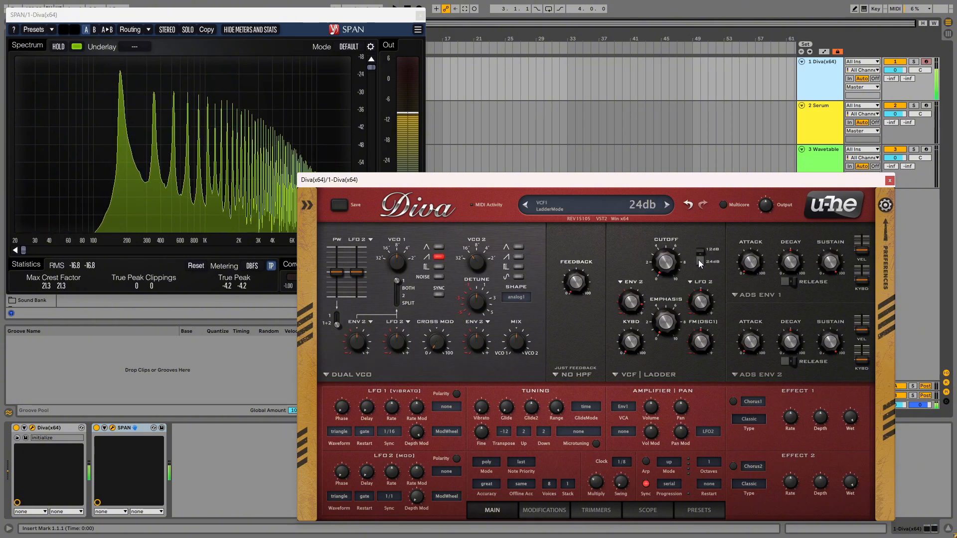
Uncover SPAN's full spectrum and compare the Ladder filter's 12dB and 24dB slopes on it.
left_click_drag(648, 179, 729, 101)
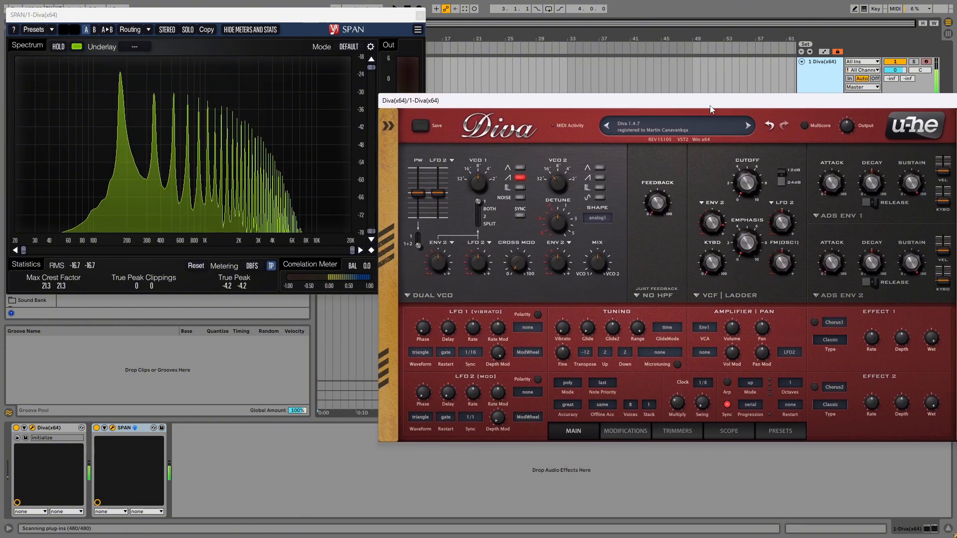
left_click(782, 179)
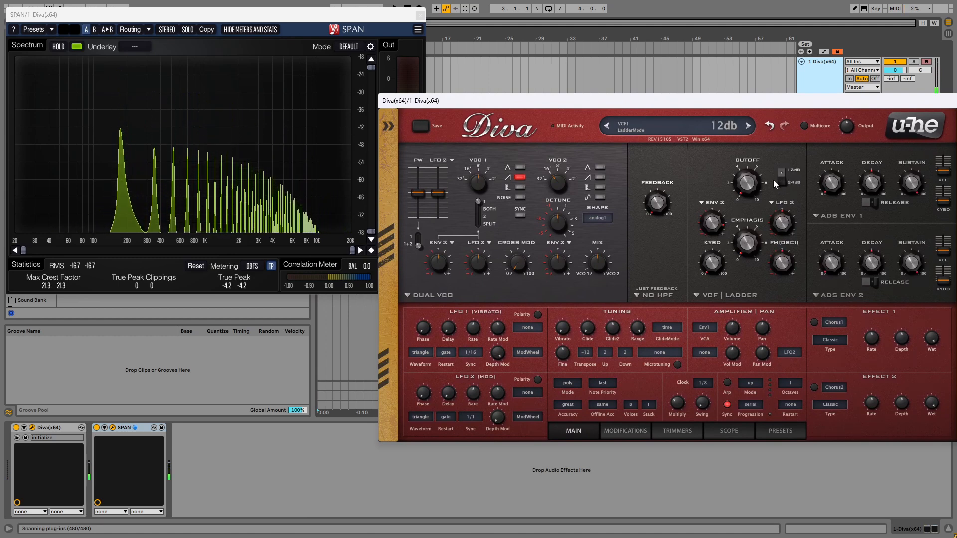
left_click(782, 172)
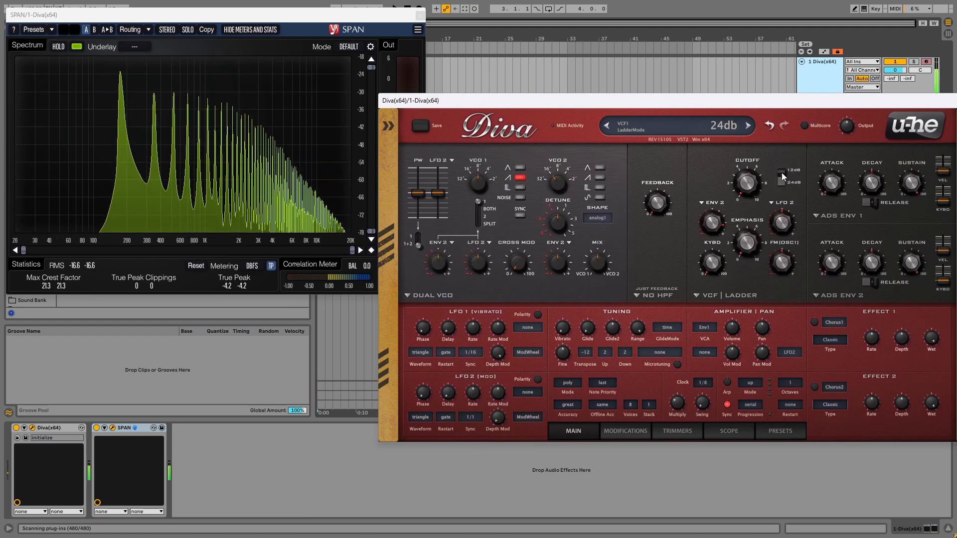
Set the Ladder filter's slope to 12dB and its cutoff to 97.50, moving the Diva window around the analyzer.
left_click_drag(647, 101, 566, 78)
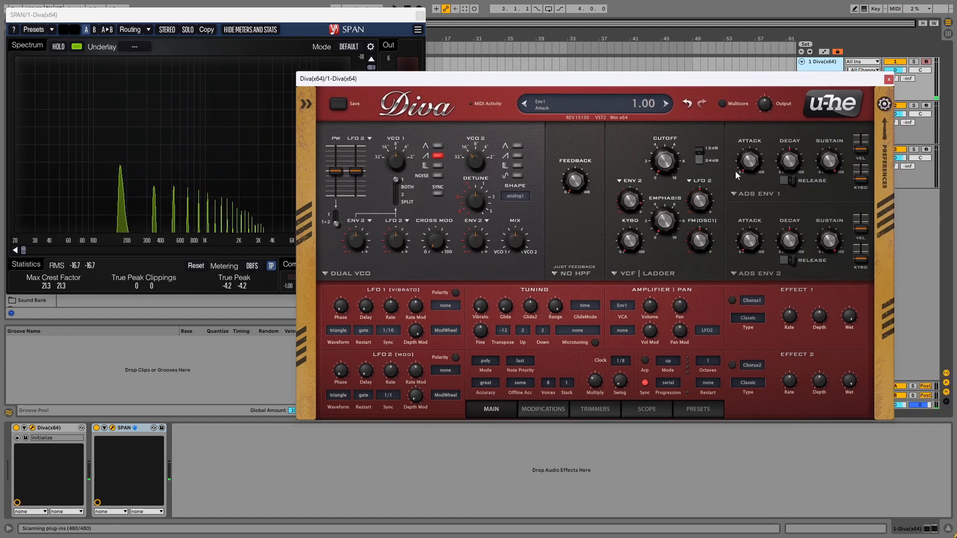
left_click_drag(707, 77, 786, 61)
mouse_move(743, 120)
left_mouse_down()
mouse_move(746, 94)
mouse_move(745, 124)
left_mouse_up()
left_click(778, 136)
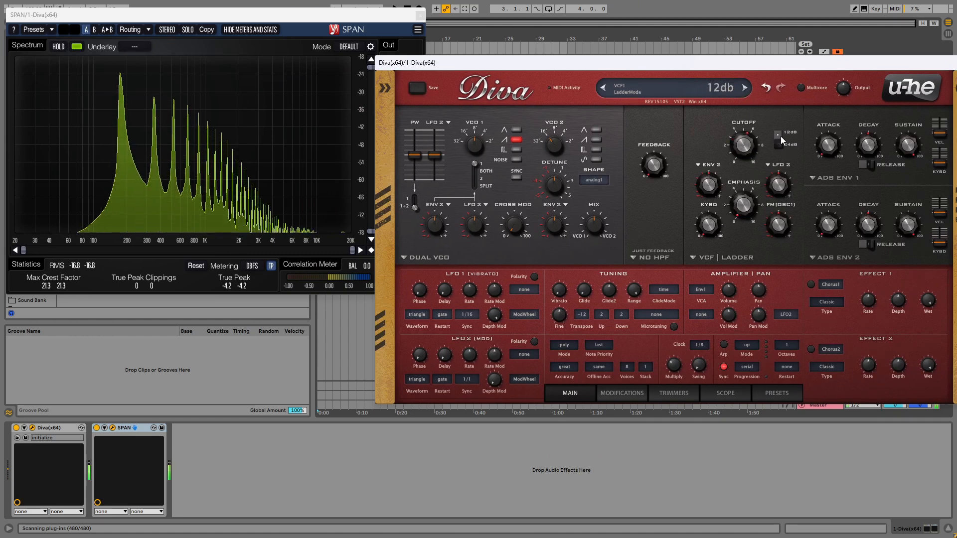
left_click_drag(783, 66, 612, 61)
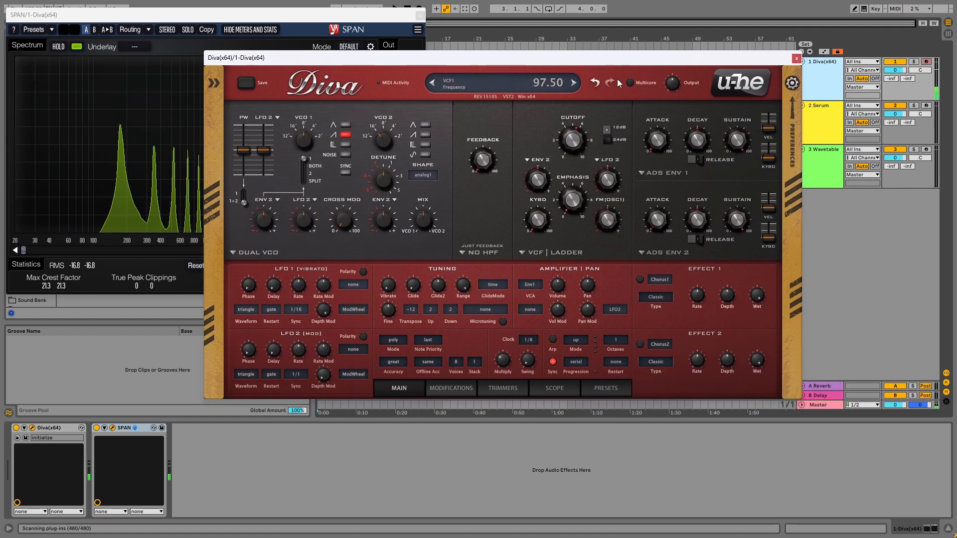
Change envelope 2 and envelope 1 from ADS to the analogue model, then shift the Diva window.
left_click(702, 261)
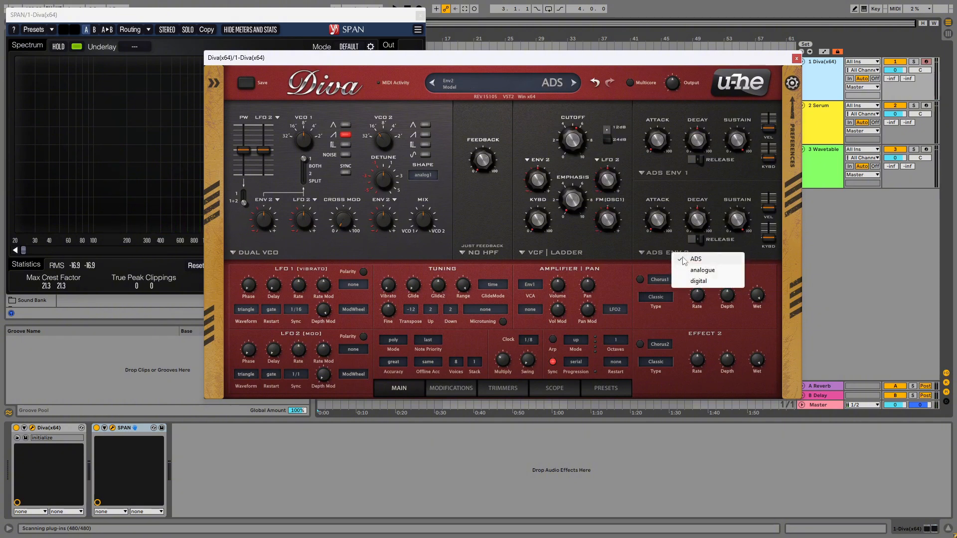
left_click(708, 272)
left_click(655, 178)
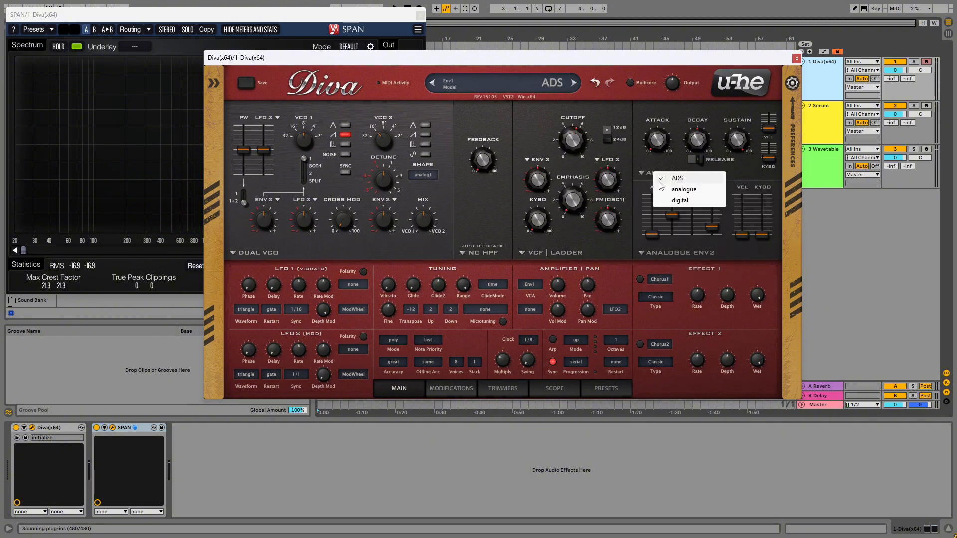
left_click(661, 189)
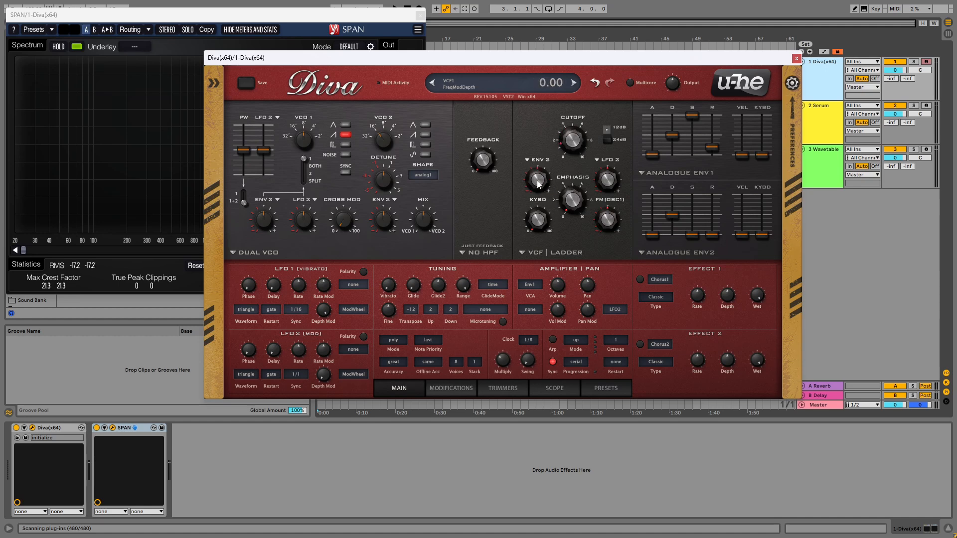
left_click_drag(565, 57, 621, 39)
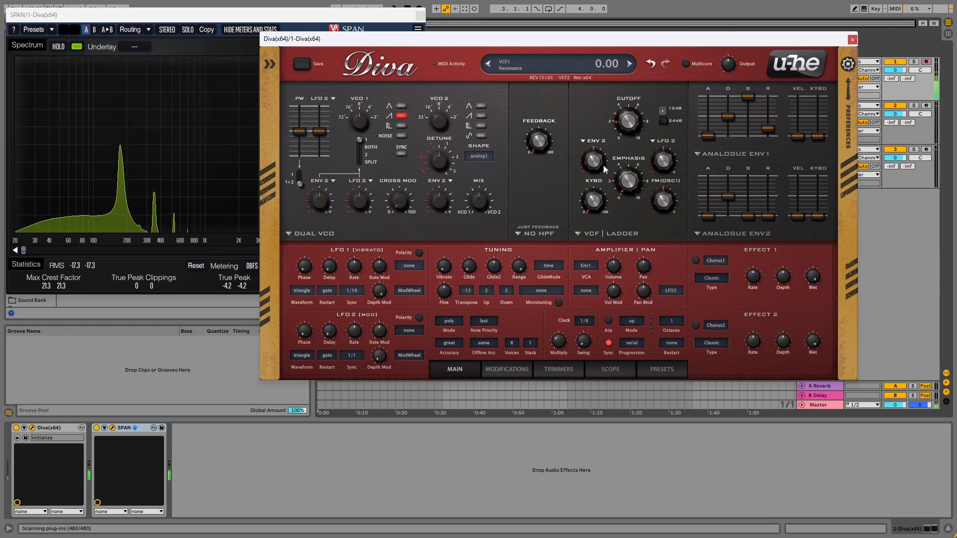
Set the Ladder filter's envelope 2 modulation to 64.00 and vary envelope 2's decay, moving the Diva window aside.
left_click_drag(594, 166, 594, 151)
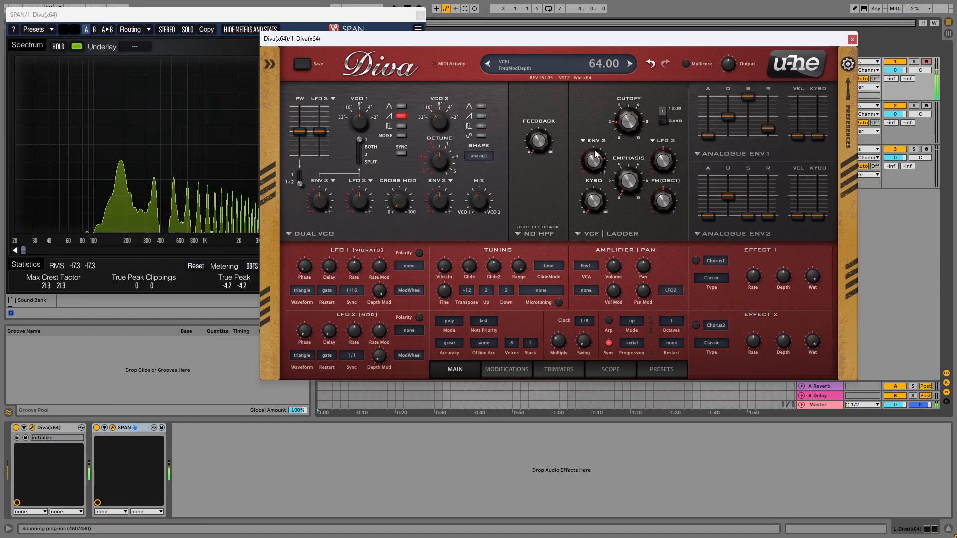
left_click_drag(737, 38, 799, 9)
mouse_move(790, 167)
left_mouse_down()
mouse_move(794, 182)
mouse_move(793, 170)
left_mouse_up()
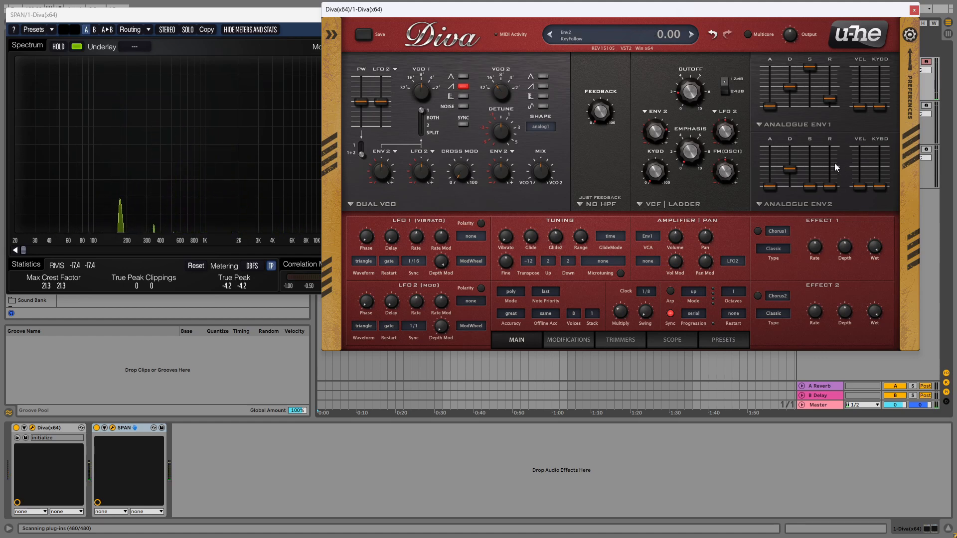
left_click_drag(790, 167, 794, 143)
left_click_drag(791, 165, 790, 173)
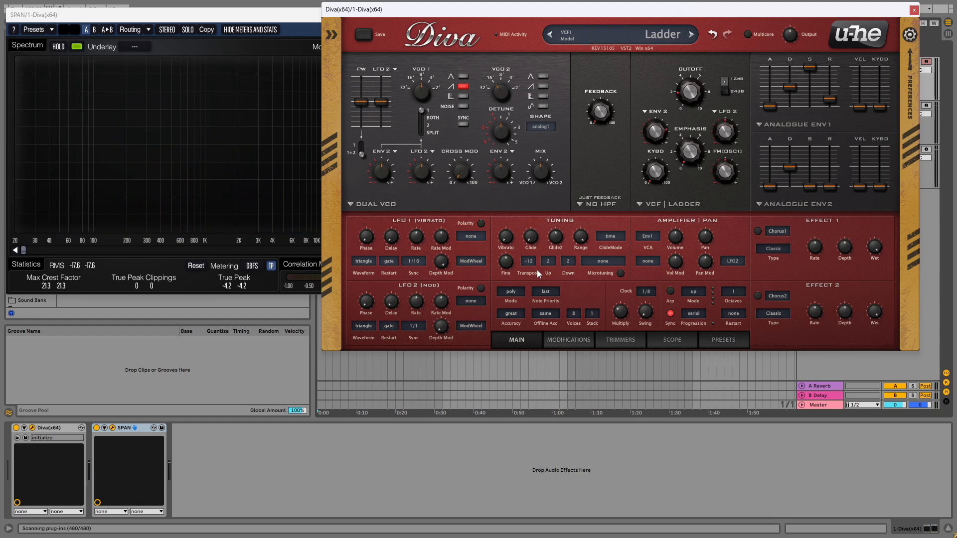
Try LFO 2's sync at 1/16 and at 1/4, moving the Diva window to uncover the analyzer.
left_click(413, 326)
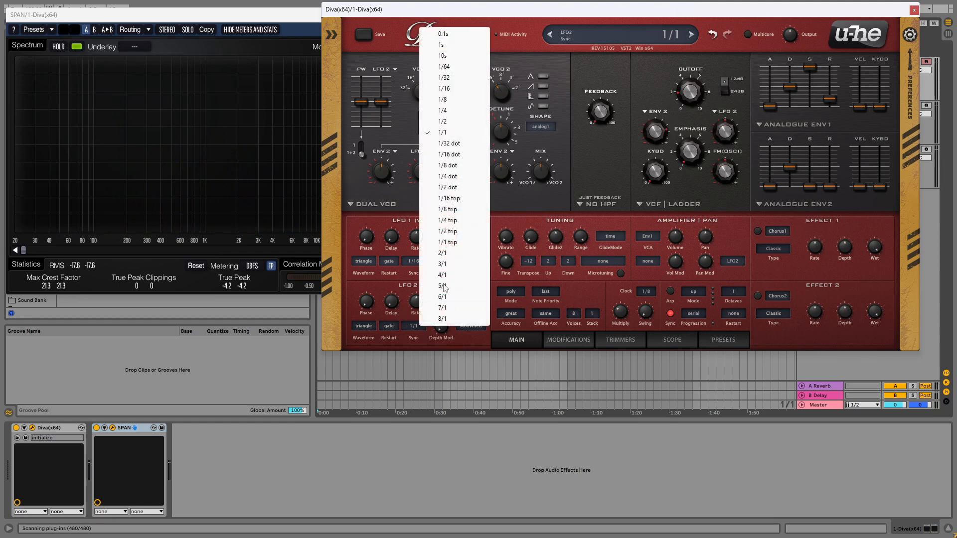
left_click(451, 90)
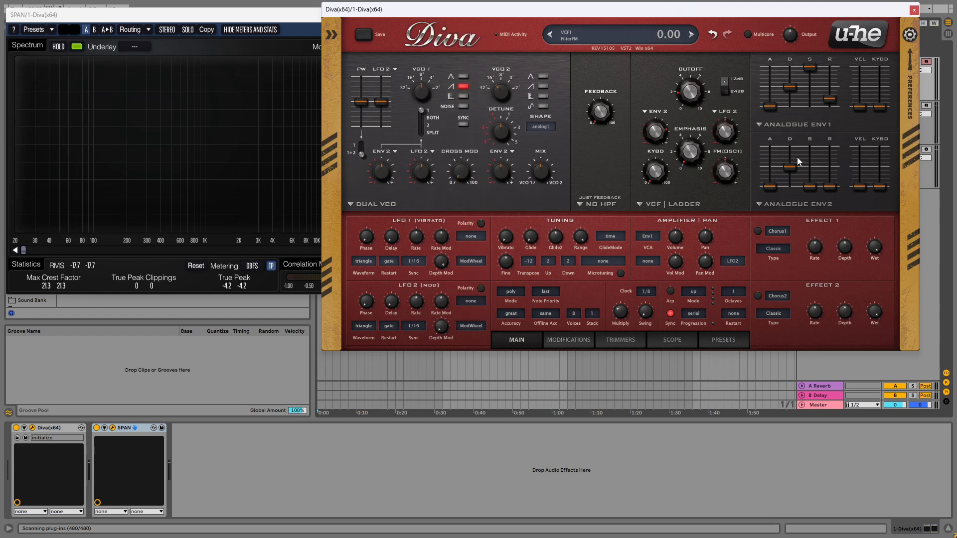
left_click_drag(671, 15, 672, 53)
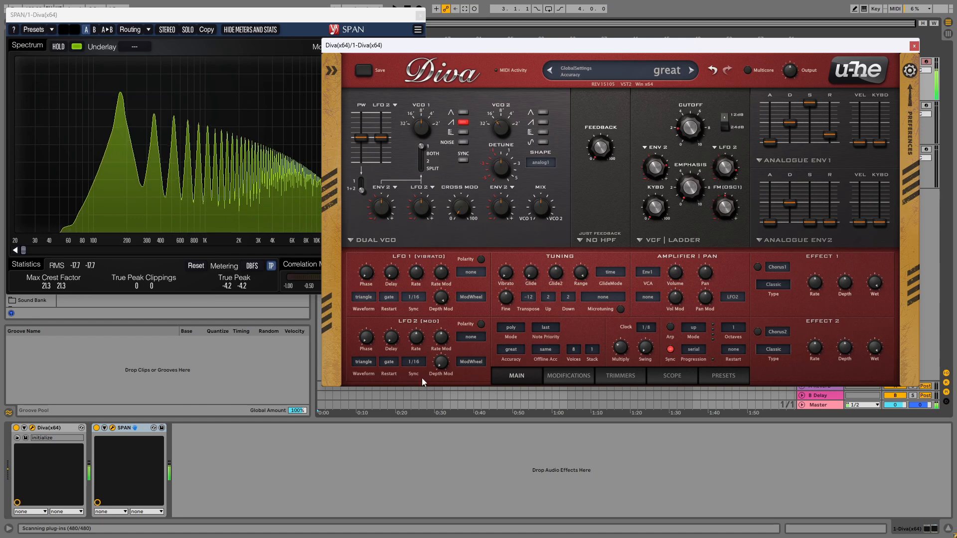
left_click(420, 360)
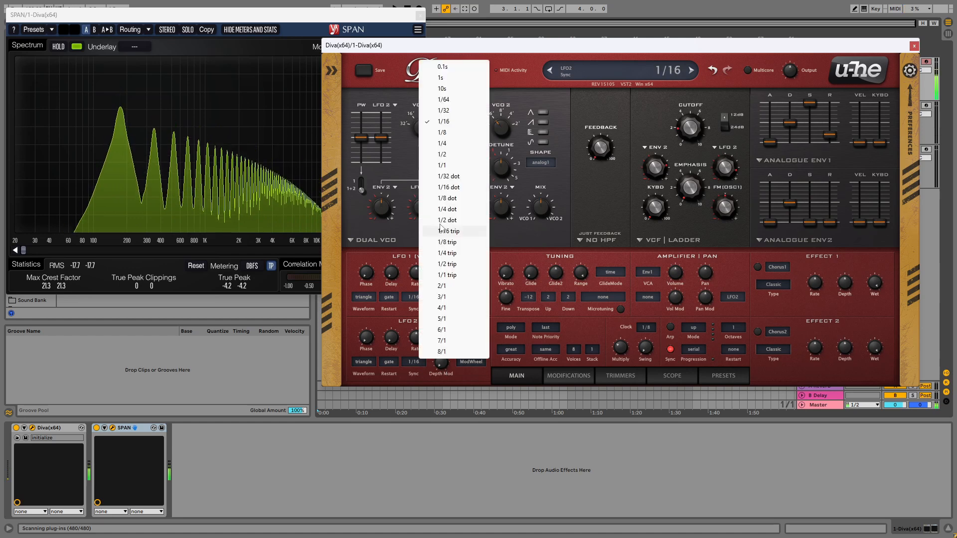
left_click(466, 143)
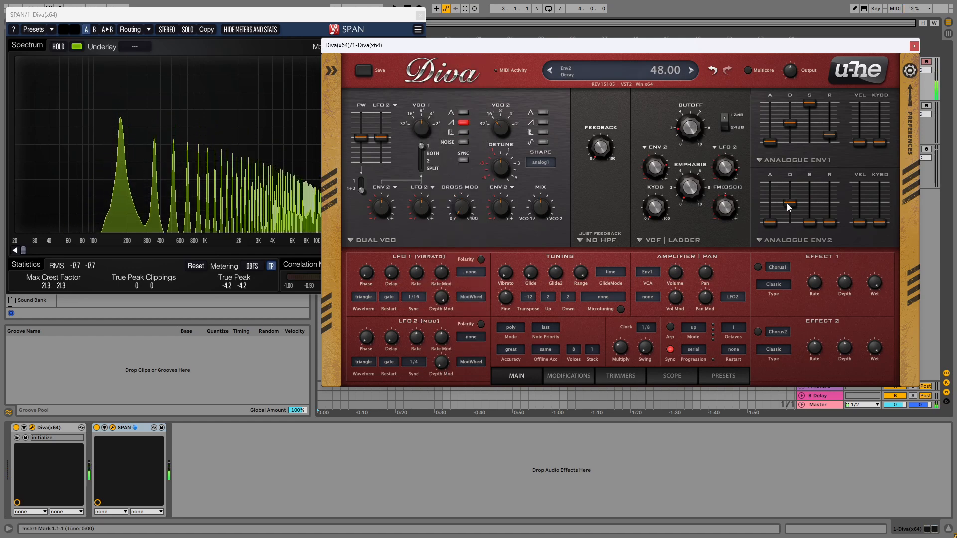
Set LFO 2 to a sine waveform with 1/16 sync and raise the Ladder filter's cutoff to 62.00.
left_click(360, 366)
left_click(426, 370)
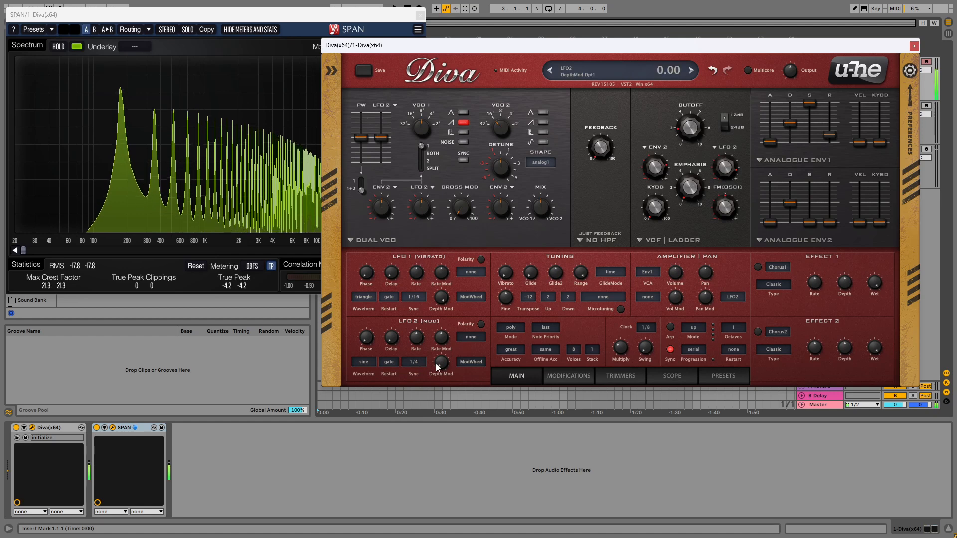
left_click(413, 363)
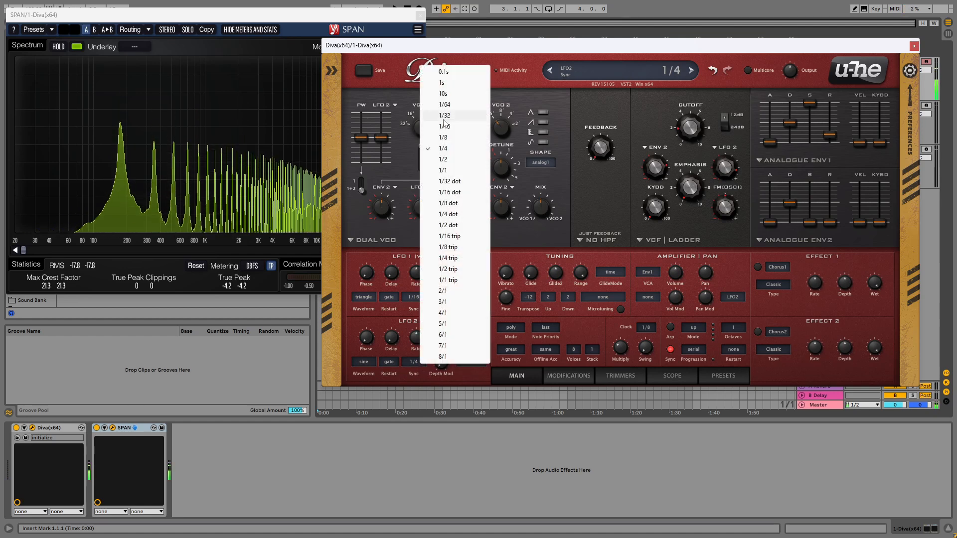
left_click(451, 123)
left_click_drag(454, 384, 465, 304)
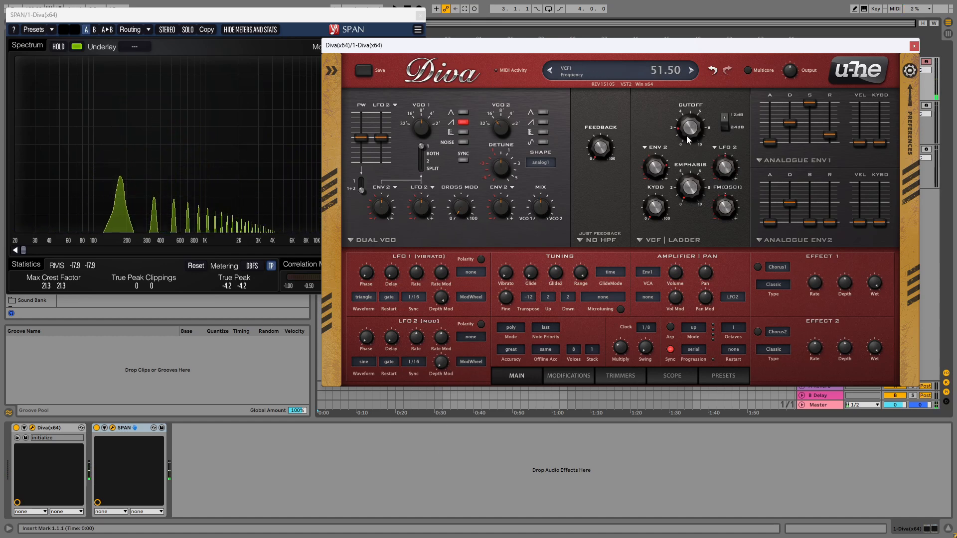
mouse_move(687, 129)
left_mouse_down()
mouse_move(683, 88)
mouse_move(678, 113)
left_mouse_up()
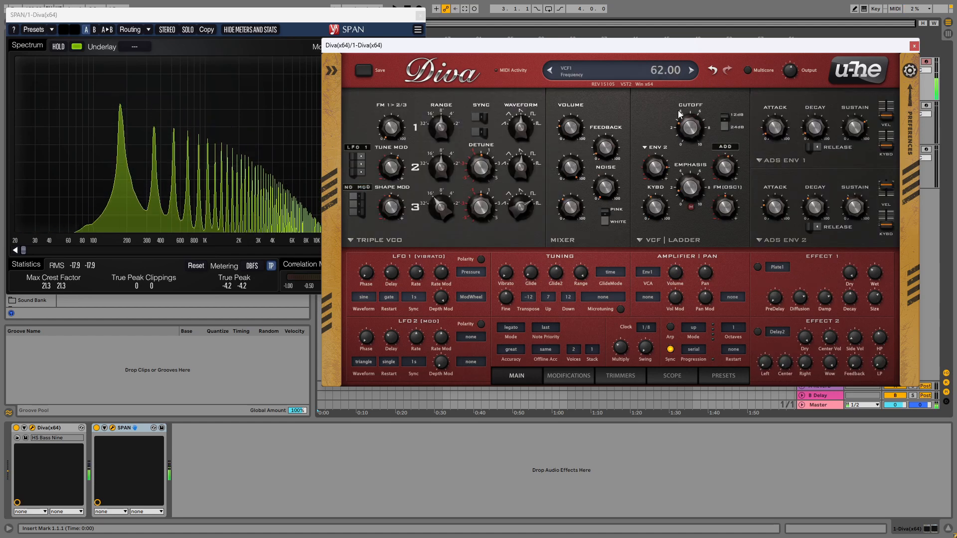
Step through the neighbouring Diva presets and reset the patch to init.
left_click(691, 70)
left_click(550, 69)
right_click(636, 70)
left_click(653, 75)
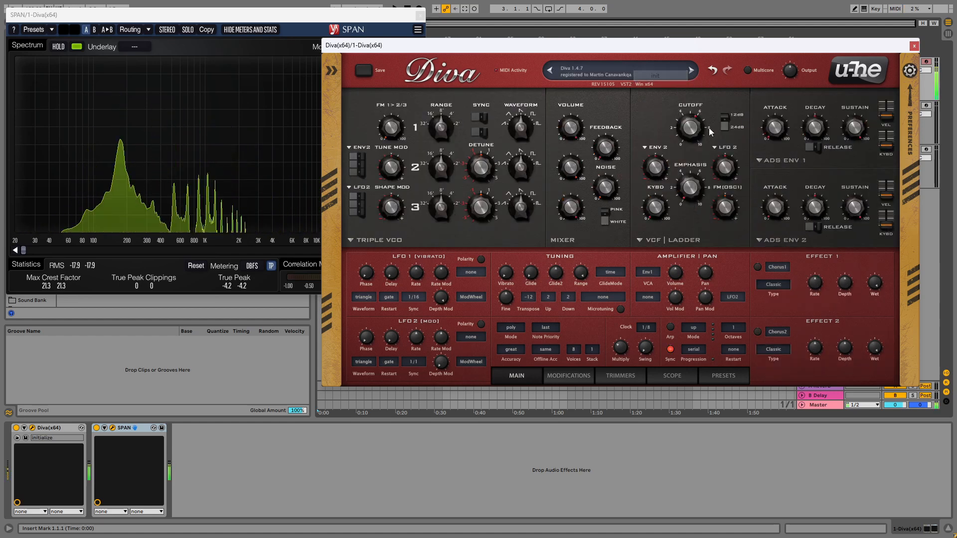
Adjust the Ladder filter's cutoff and set its oscillator 1 FM amount to 24.00.
mouse_move(697, 129)
left_mouse_down()
mouse_move(694, 82)
mouse_move(687, 143)
mouse_move(697, 110)
mouse_move(690, 128)
left_mouse_up()
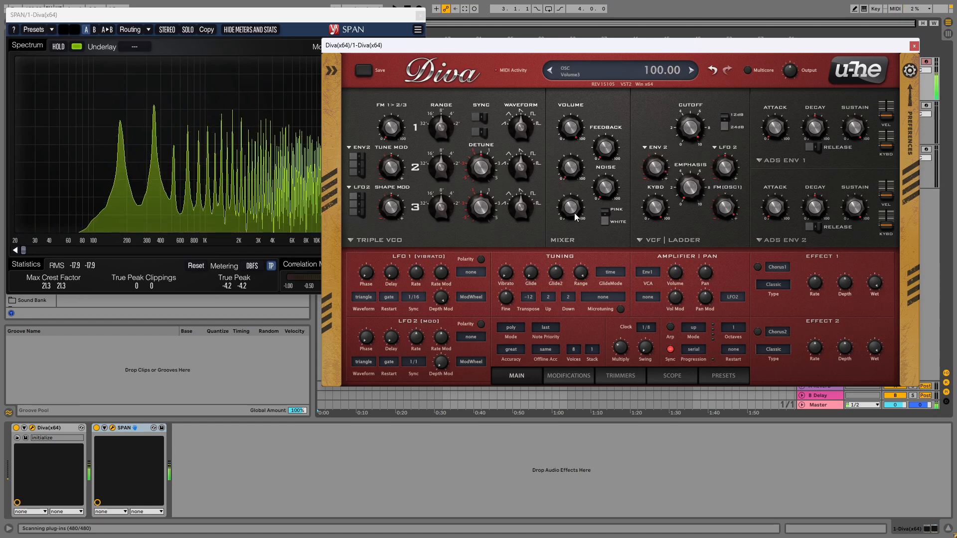
left_click_drag(737, 218, 733, 234)
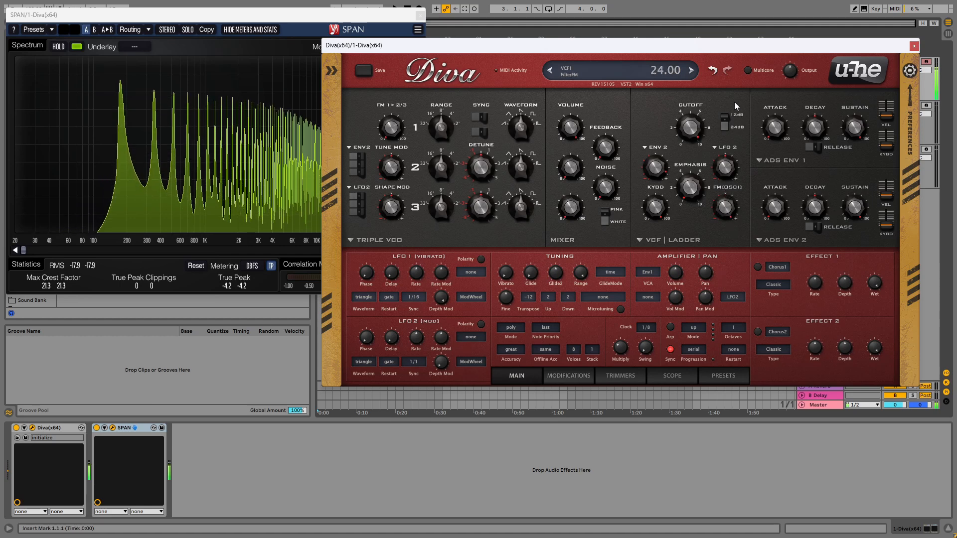
scroll(733, 205, "up", 6)
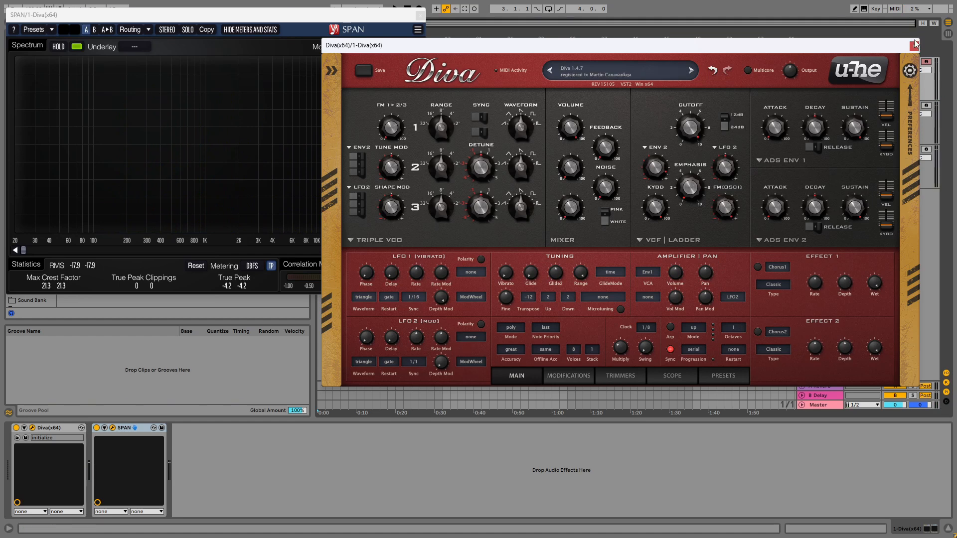
key("F11")
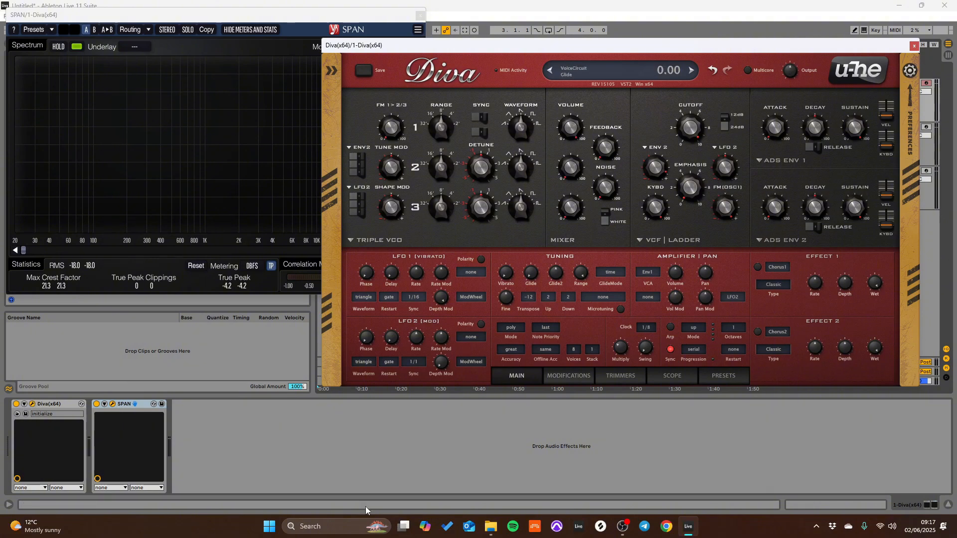
left_click(623, 527)
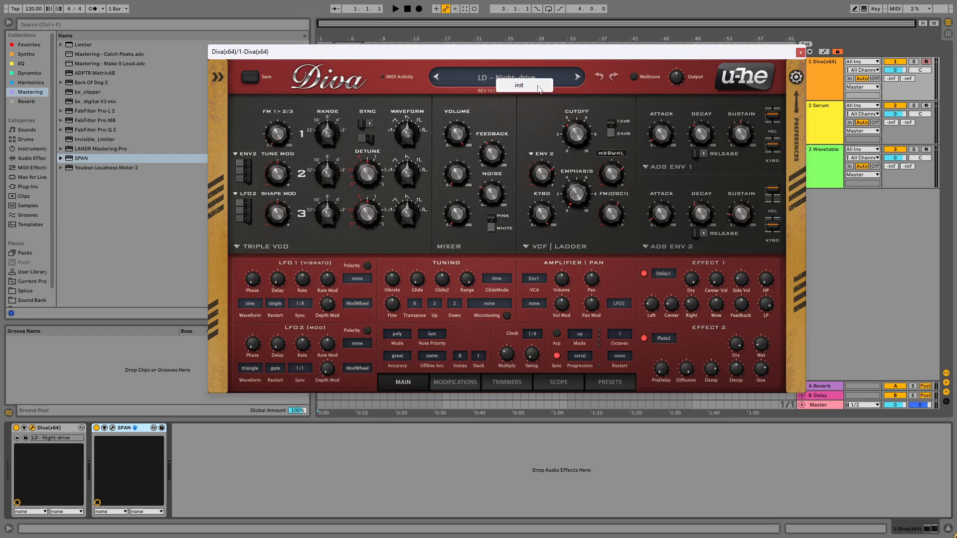
Reset the LD - Night-drive patch to init and examine the model options for envelope 1.
left_click(537, 88)
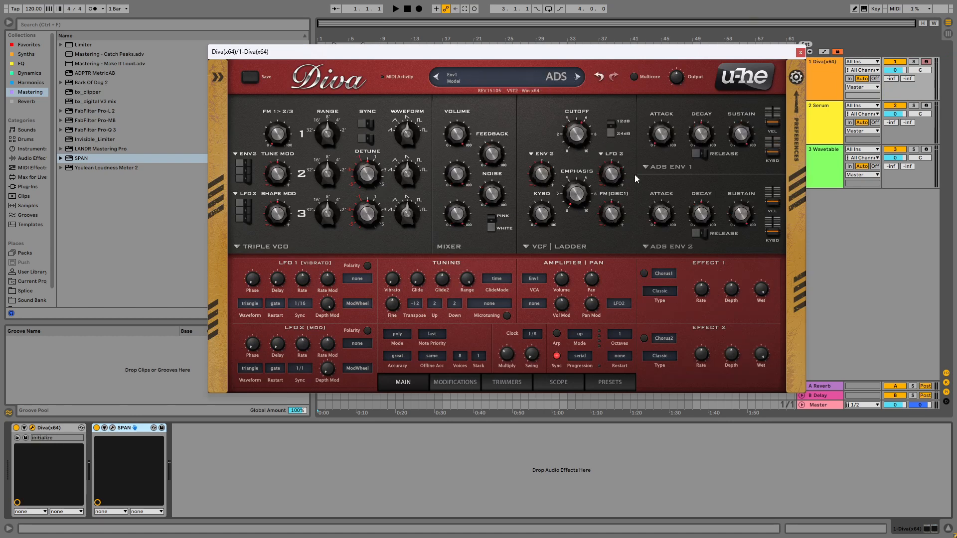
left_click(665, 166)
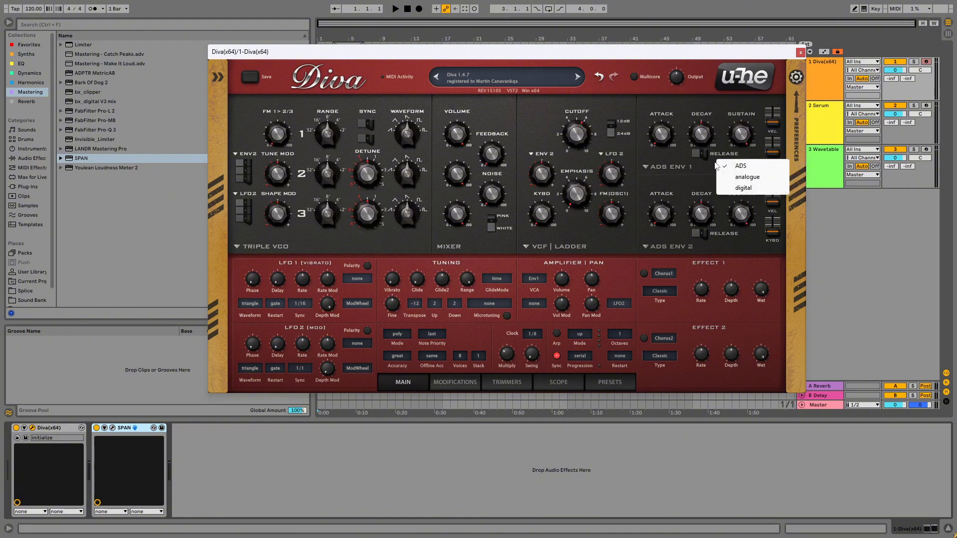
left_click(701, 165)
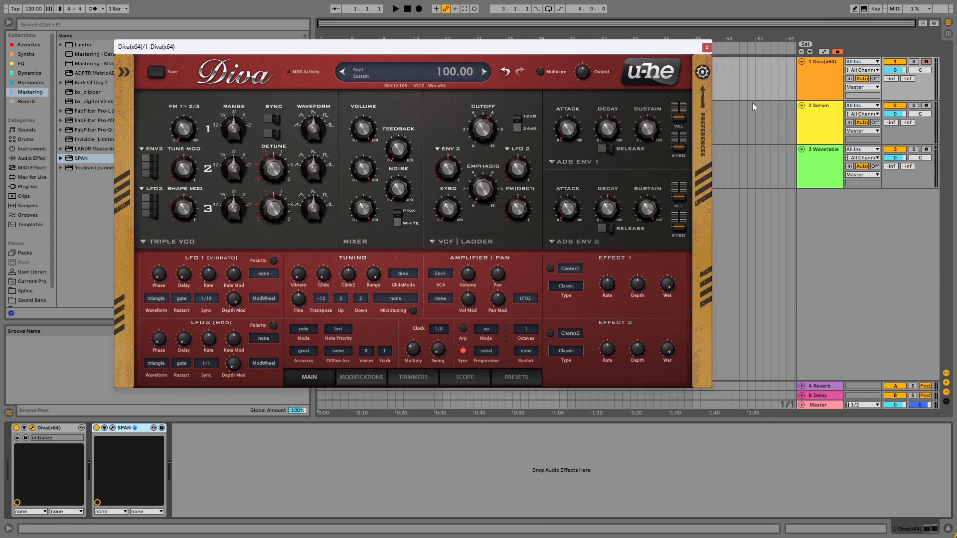
Open Serum on the second track for an envelope and filter comparison, and return to the Diva track.
left_click(821, 124)
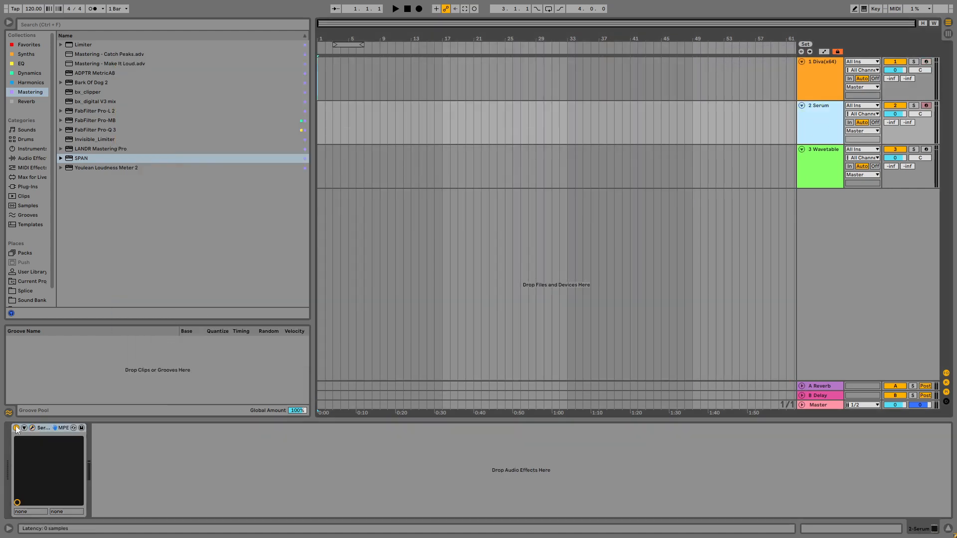
left_click(32, 429)
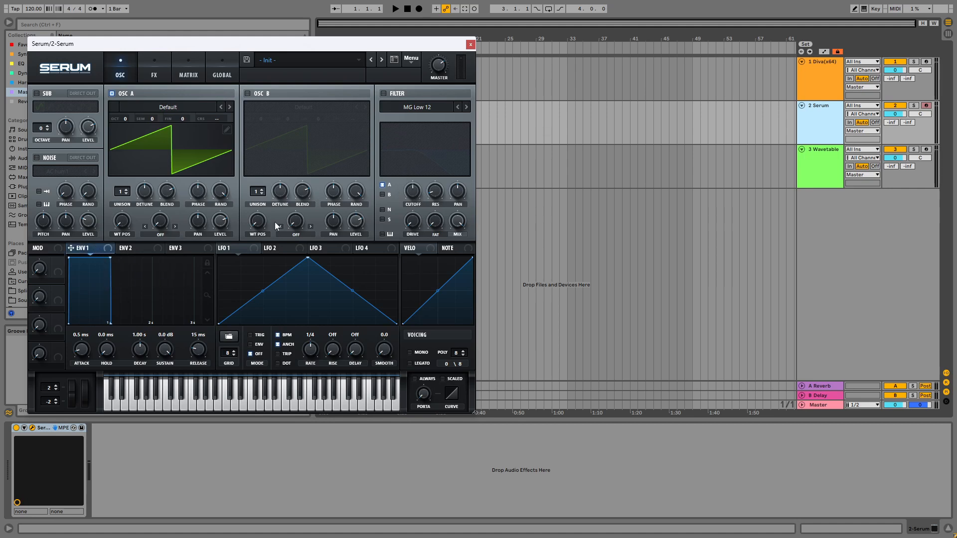
right_click(419, 193)
left_click(455, 223)
key("Up")
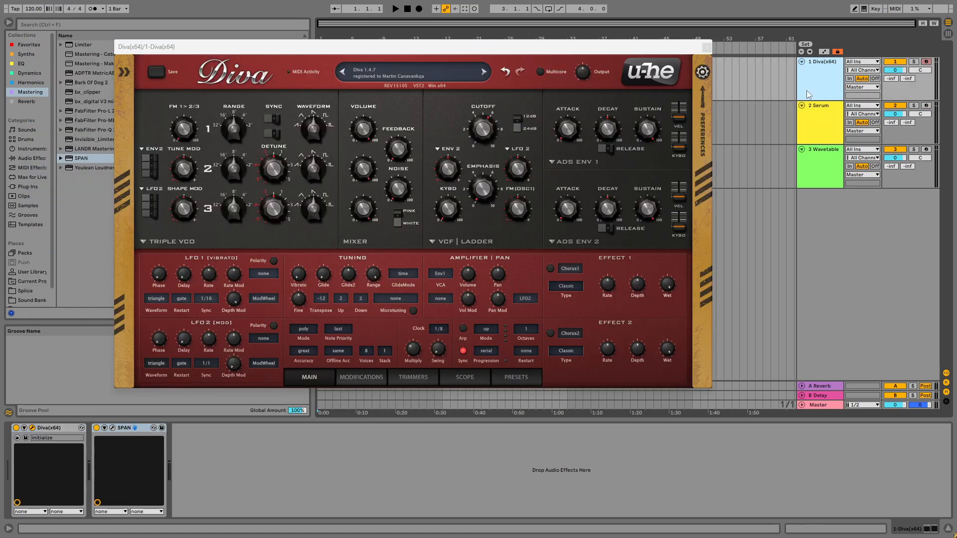
Switch envelope 1 to the analogue model, try its release slider, and switch envelope 2 to the digital model.
left_click(564, 163)
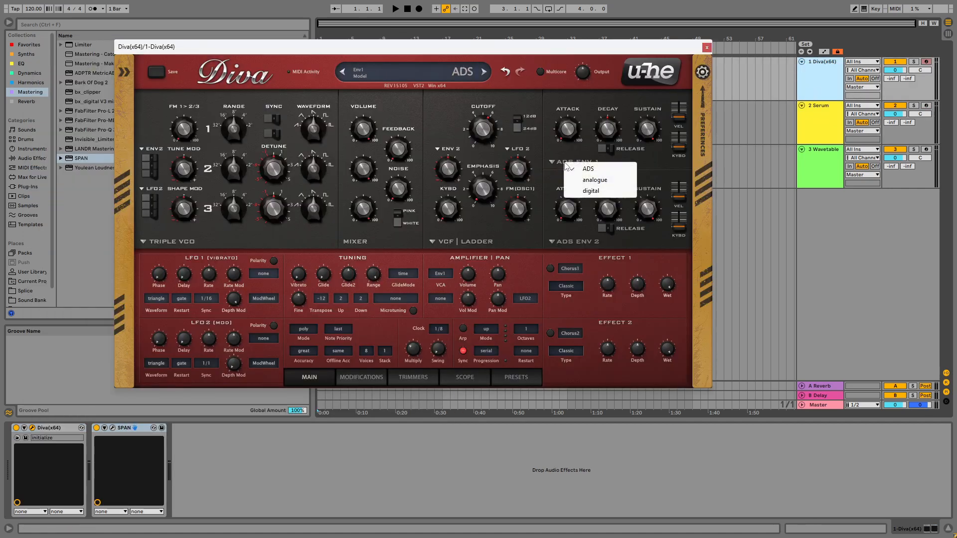
left_click(594, 179)
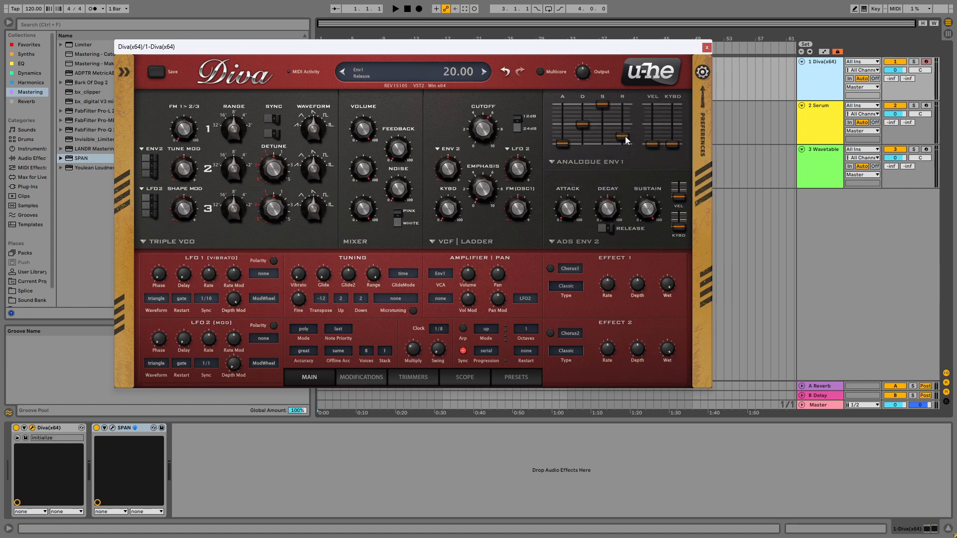
mouse_move(626, 140)
left_mouse_down()
mouse_move(626, 125)
mouse_move(620, 133)
left_mouse_up()
left_click(572, 243)
left_click(560, 232)
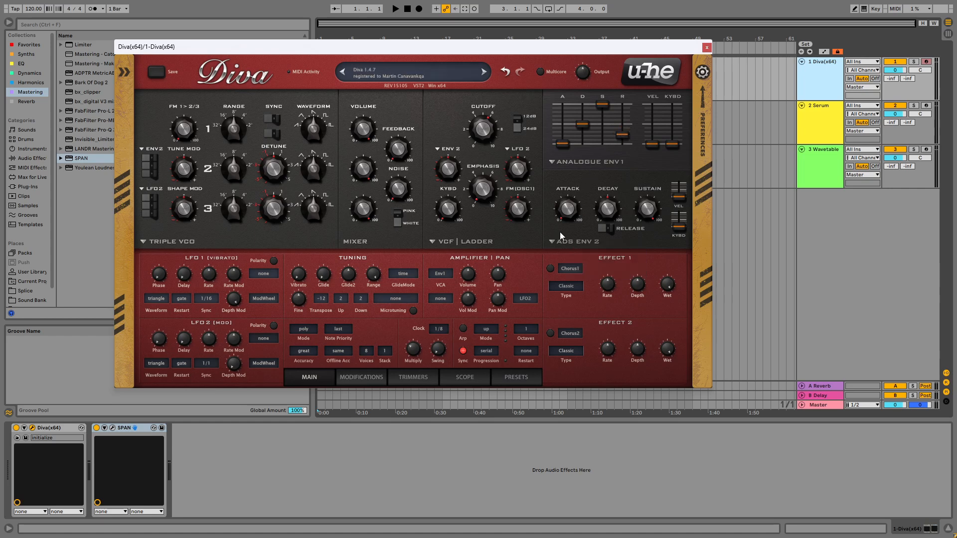
left_click(574, 241)
left_click(616, 269)
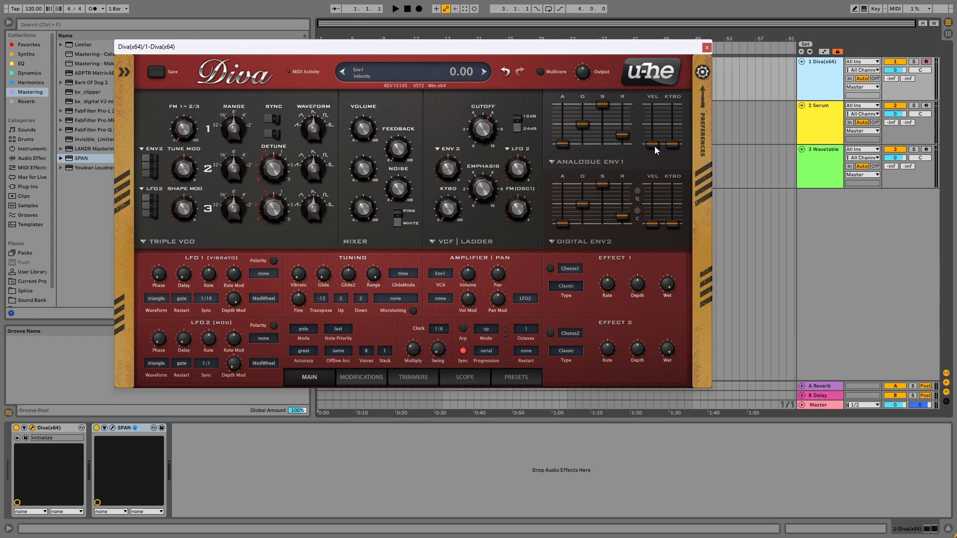
Return envelope 1 and envelope 2 to the ADS model.
left_click(574, 161)
left_click(589, 164)
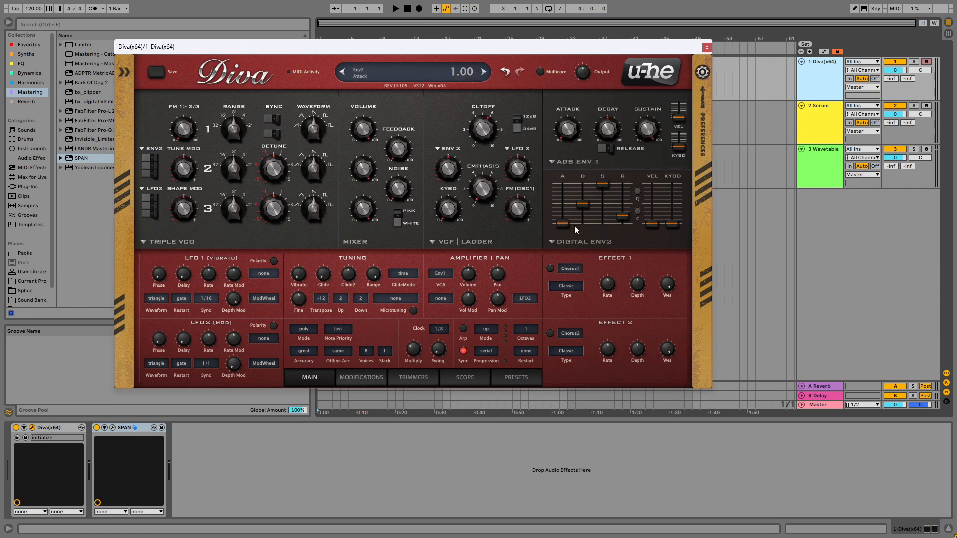
left_click(573, 242)
left_click(589, 244)
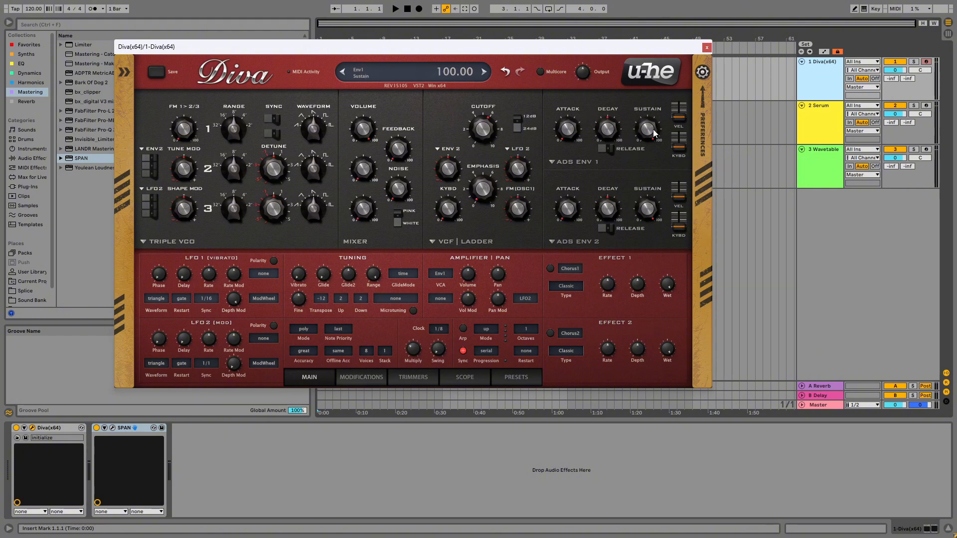
Turn on the release switches of both ADS envelopes and adjust envelope 2's decay.
left_click(609, 148)
left_click(608, 228)
left_click_drag(606, 216, 606, 229)
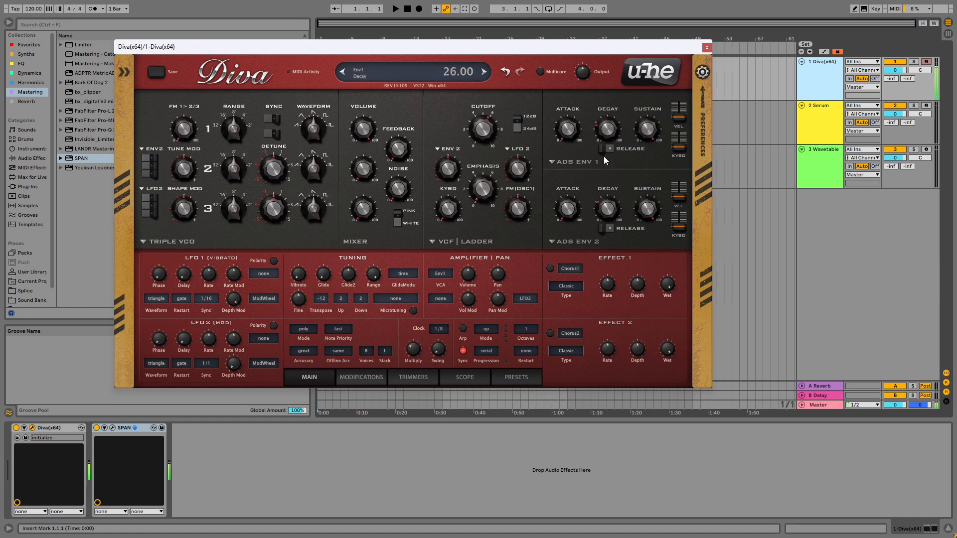
Vary the decay of both ADS envelopes while playing notes, setting envelope 1's decay to 41.50.
left_click_drag(606, 160, 611, 154)
mouse_move(612, 133)
mouse_move(609, 208)
left_click_drag(609, 208, 616, 192)
left_click_drag(605, 121, 603, 116)
left_click_drag(610, 141, 608, 121)
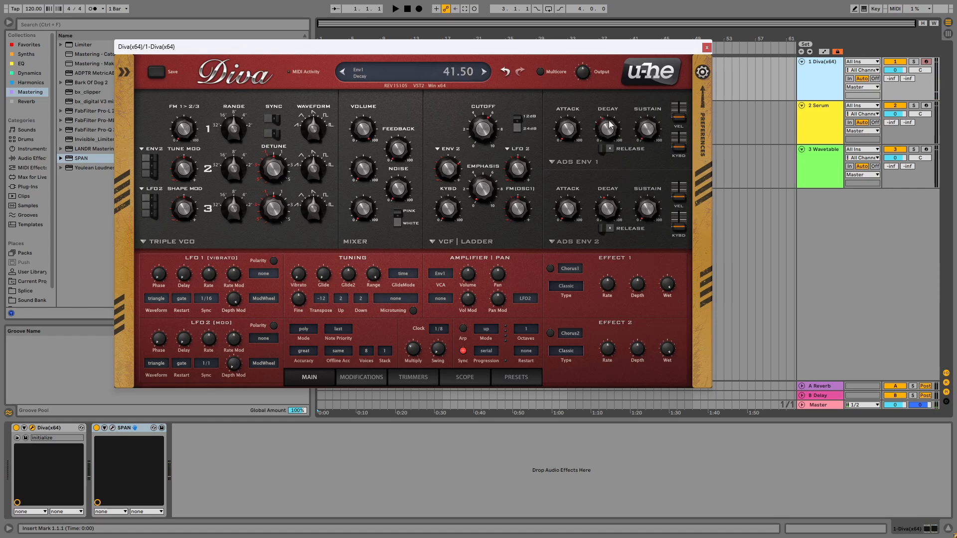
left_click_drag(606, 218, 609, 221)
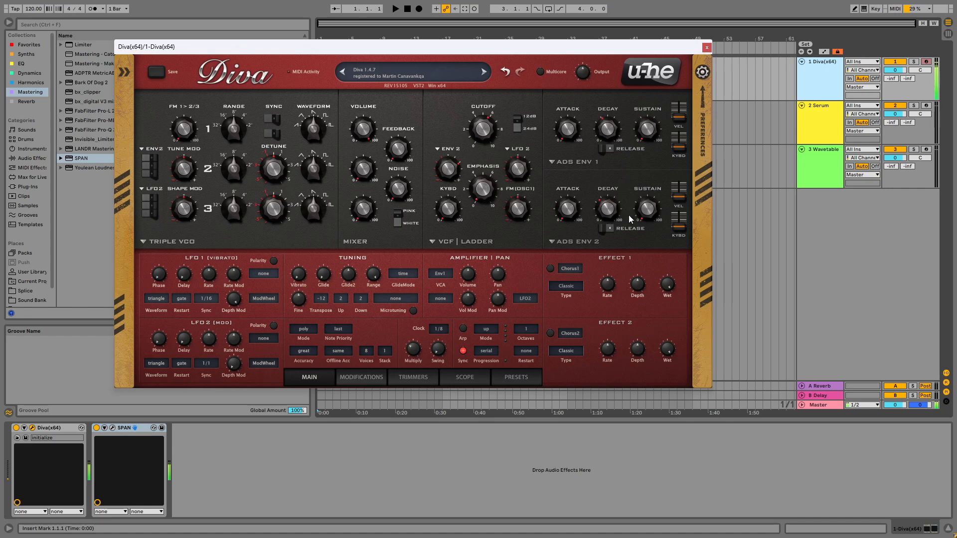
Turn off the release switches of both ADS envelopes and set envelope 2's sustain to 53.50.
left_click(609, 149)
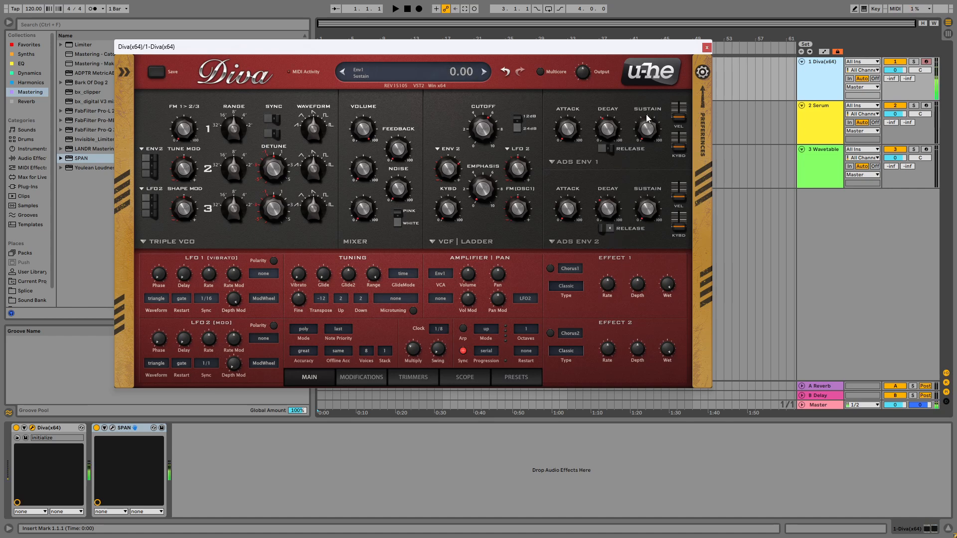
left_click(607, 228)
left_click_drag(643, 213, 642, 205)
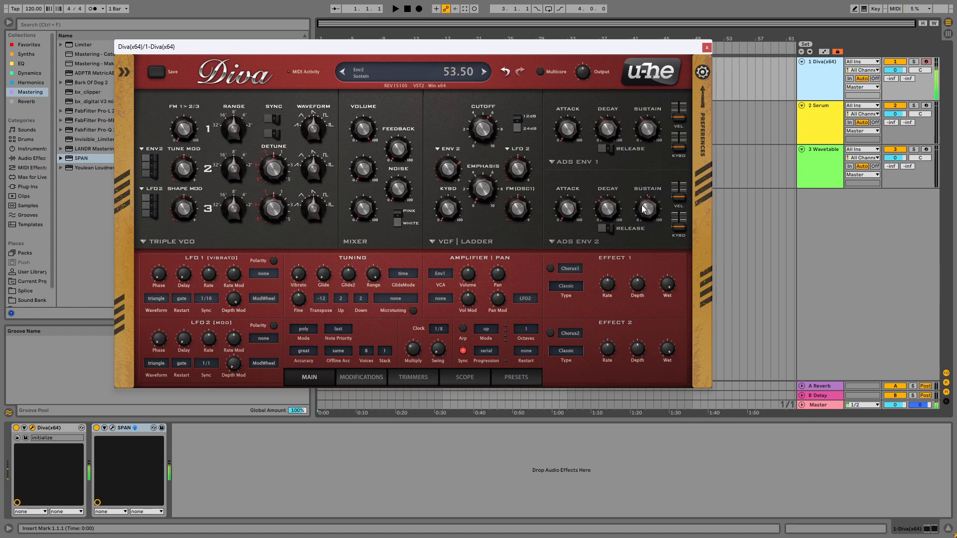
Load the LD - Breathe preset in Diva and turn off its Delay1 and Plate2 effects.
left_click(607, 149)
left_click(427, 81)
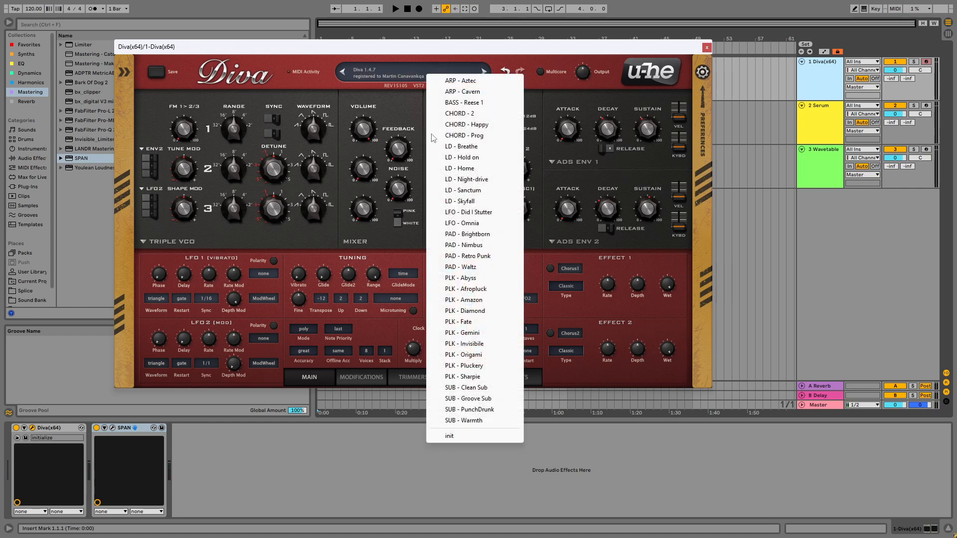
left_click(474, 147)
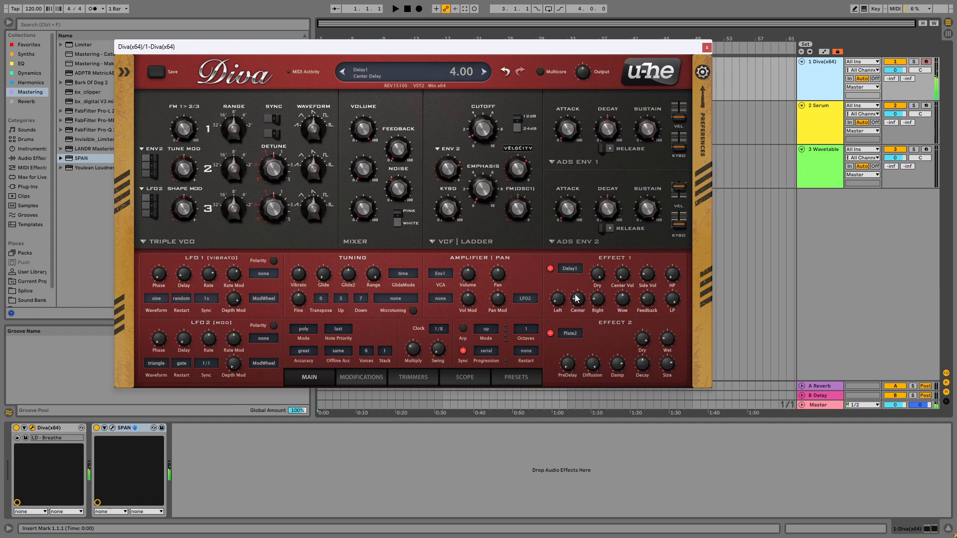
left_click(551, 269)
left_click(550, 334)
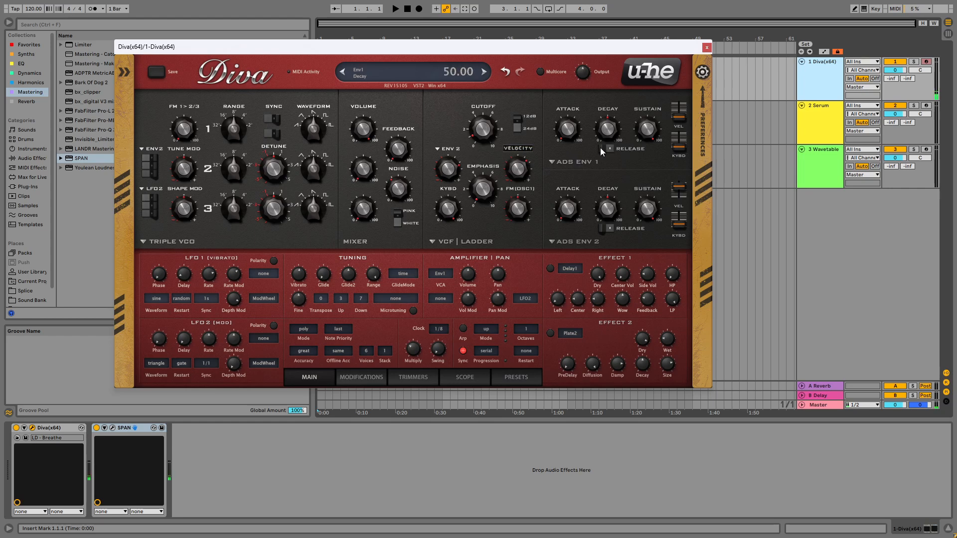
left_click(566, 162)
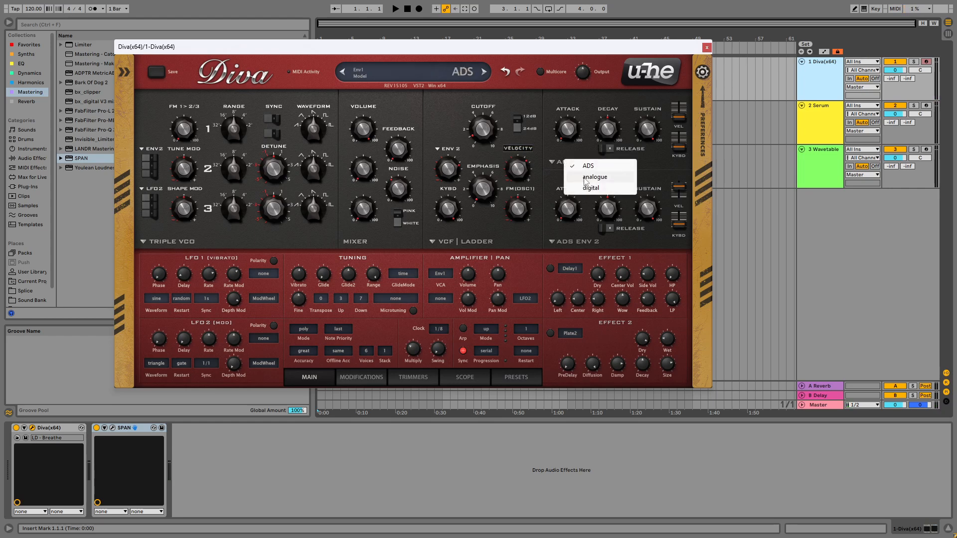
Reload the init preset and switch both envelope 1 and envelope 2 to the analogue model.
right_click(413, 77)
left_click(424, 83)
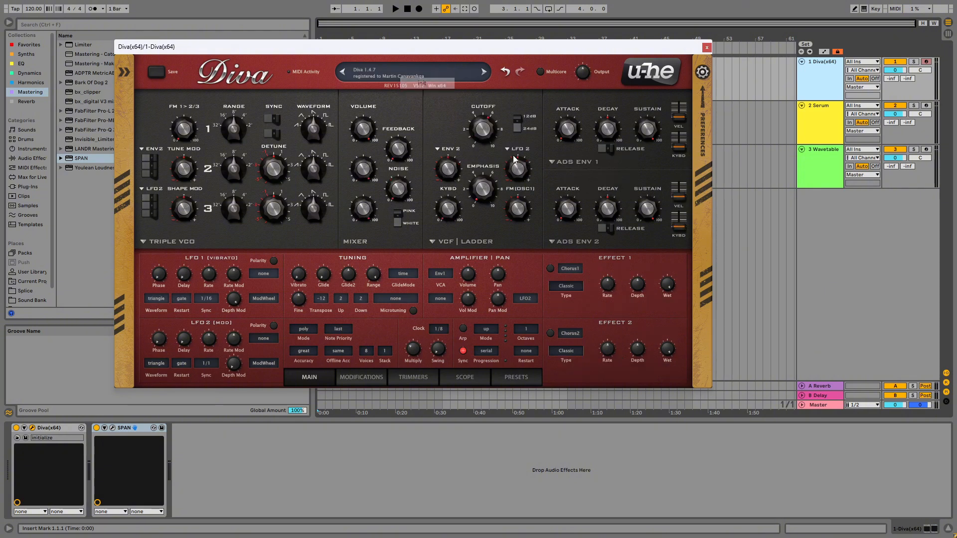
left_click(582, 162)
left_click(613, 173)
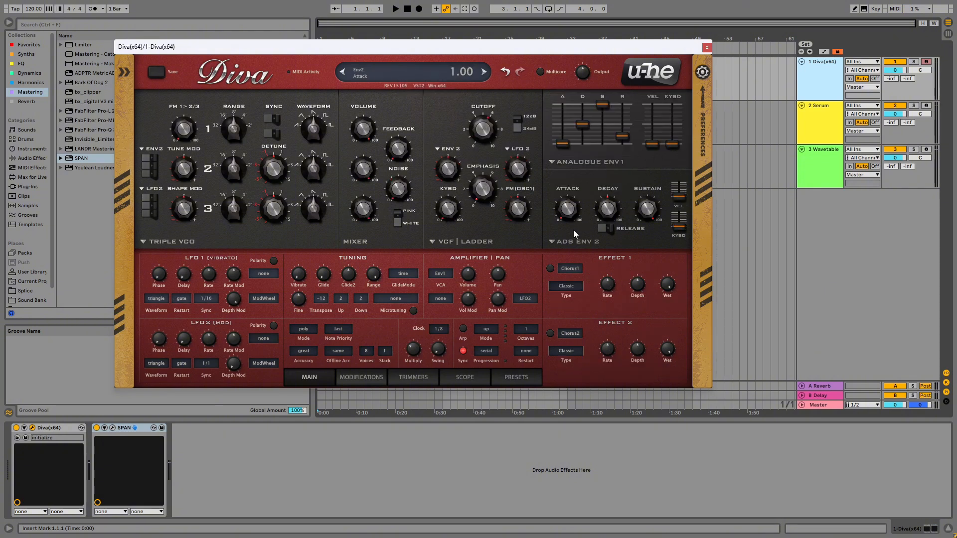
left_click(578, 241)
left_click(585, 255)
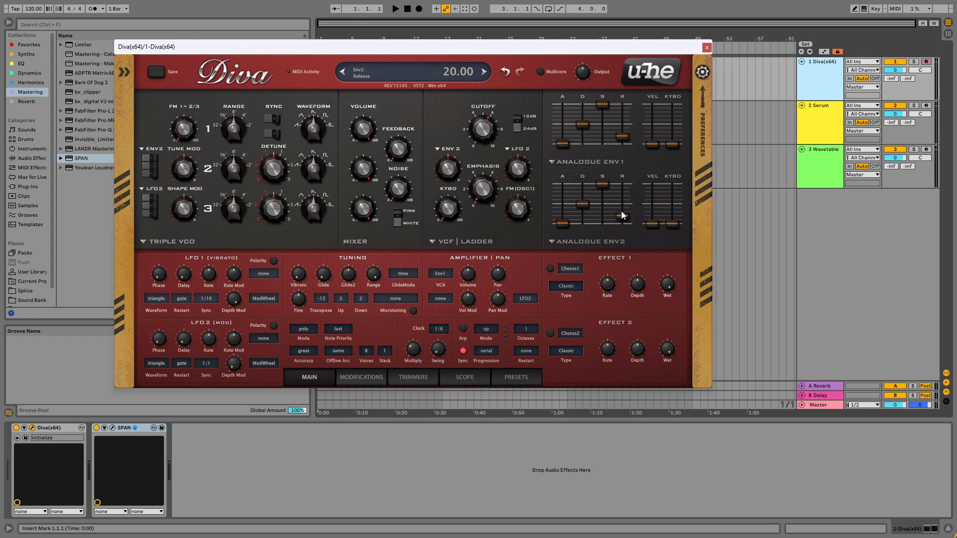
Lower the sustain of both analogue envelopes to 0 and lengthen their release.
left_click_drag(621, 208, 622, 206)
left_click_drag(460, 171, 449, 189)
left_click_drag(602, 185, 602, 225)
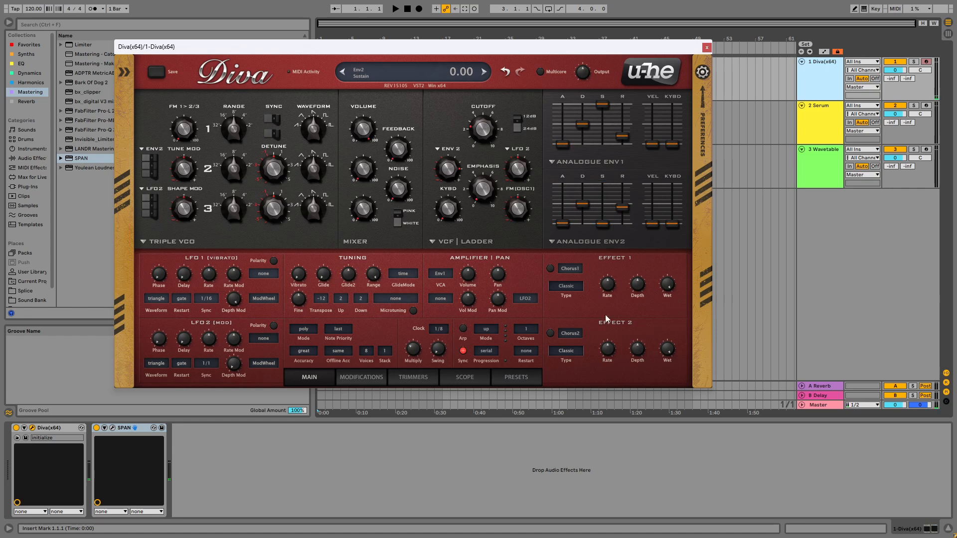
left_click_drag(604, 106, 621, 125)
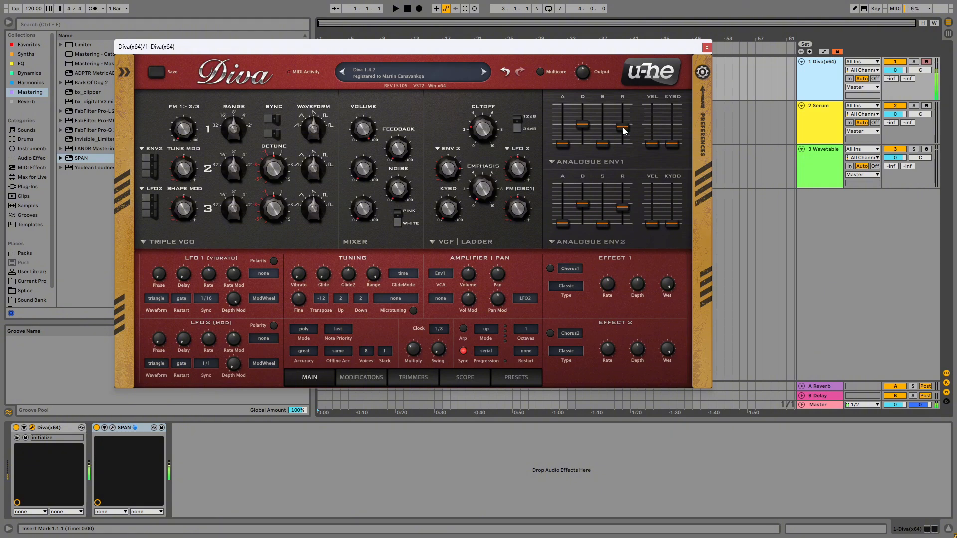
Shorten the decay and lengthen the release of both analogue envelopes slightly, and close the Diva window.
mouse_move(627, 211)
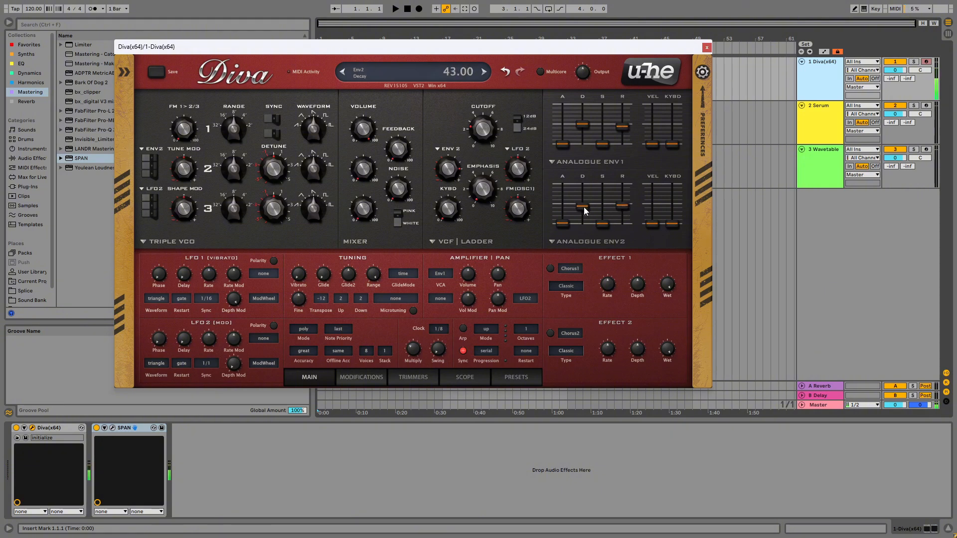
left_click_drag(586, 130, 585, 132)
left_click_drag(622, 128, 626, 125)
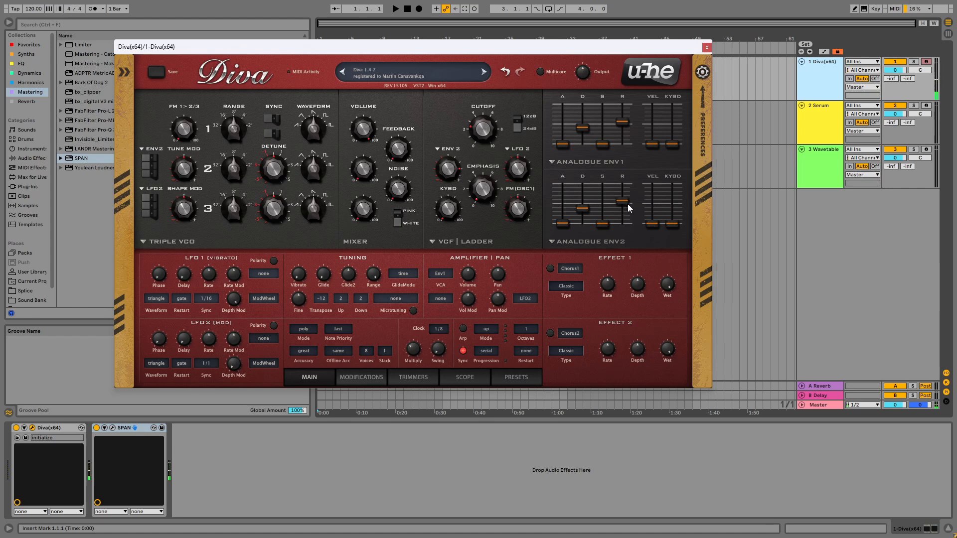
left_click(707, 47)
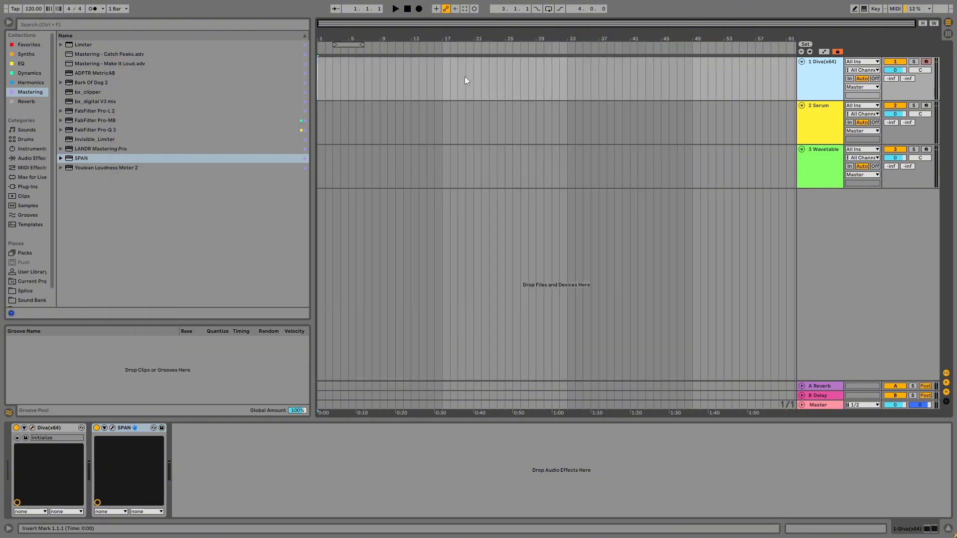
Create a four-bar MIDI clip at bar 17 on the Diva track and enlarge its note editor.
left_click_drag(447, 73, 473, 68)
scroll(451, 81, "up", 5)
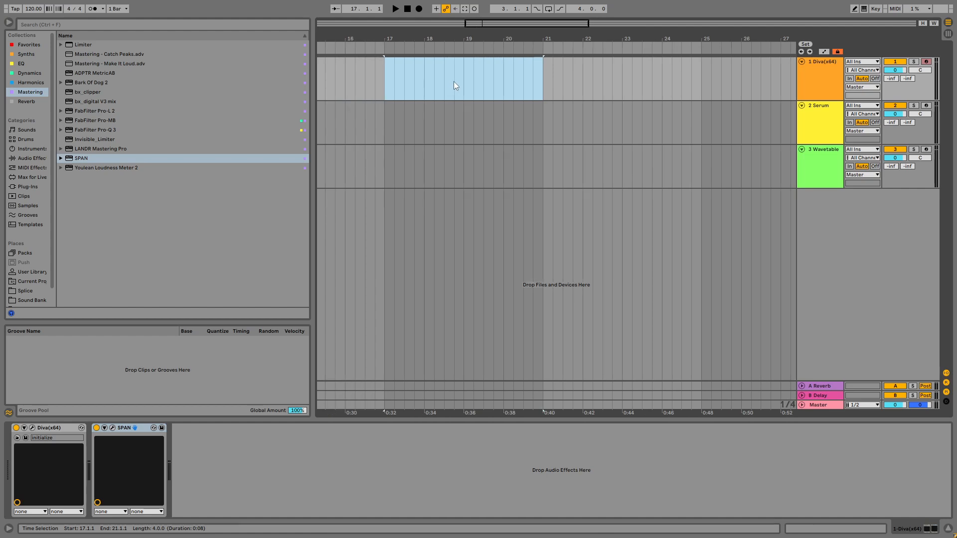
key("ctrl+shift+m")
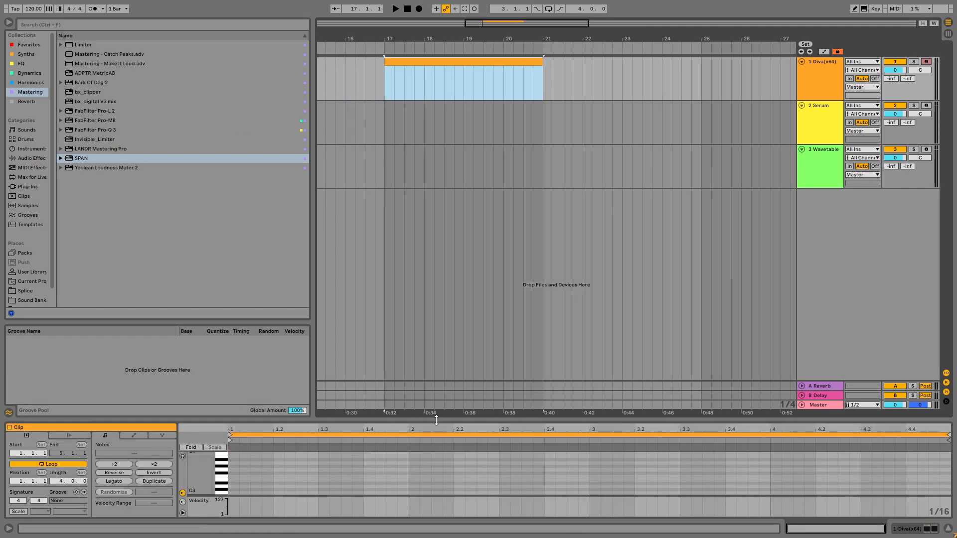
left_click_drag(436, 421, 436, 158)
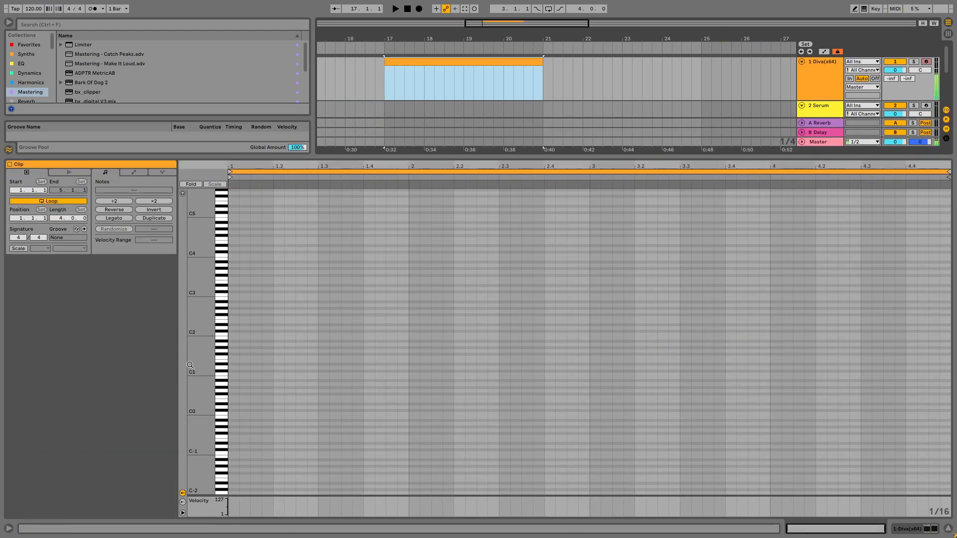
left_click_drag(190, 364, 129, 285)
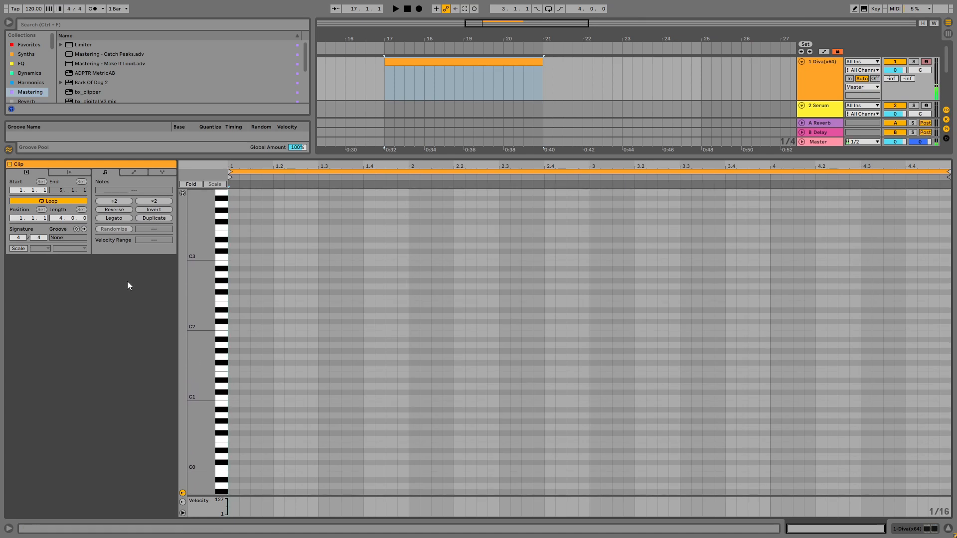
Place a B2 note at the clip's start, shorten it to a tiny length and play it back.
double_click(232, 261)
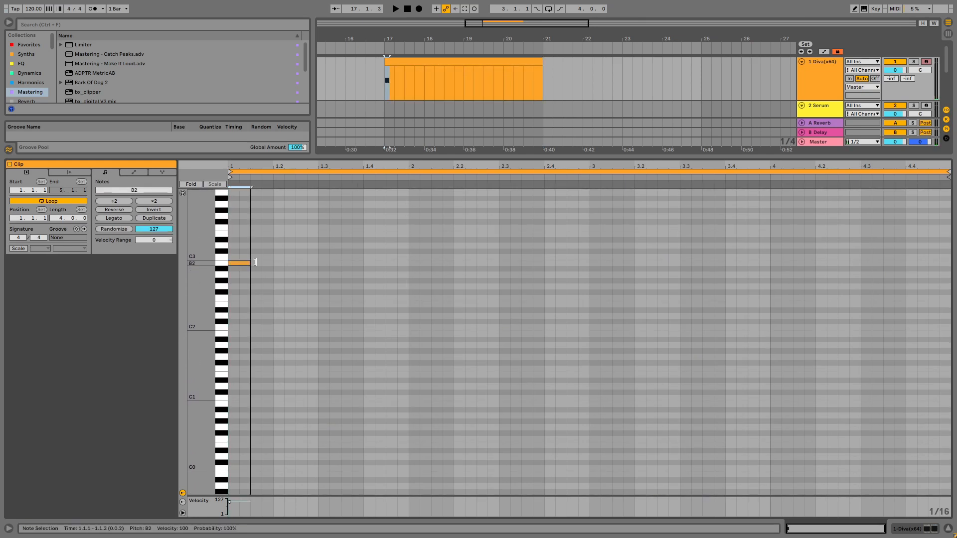
key("space")
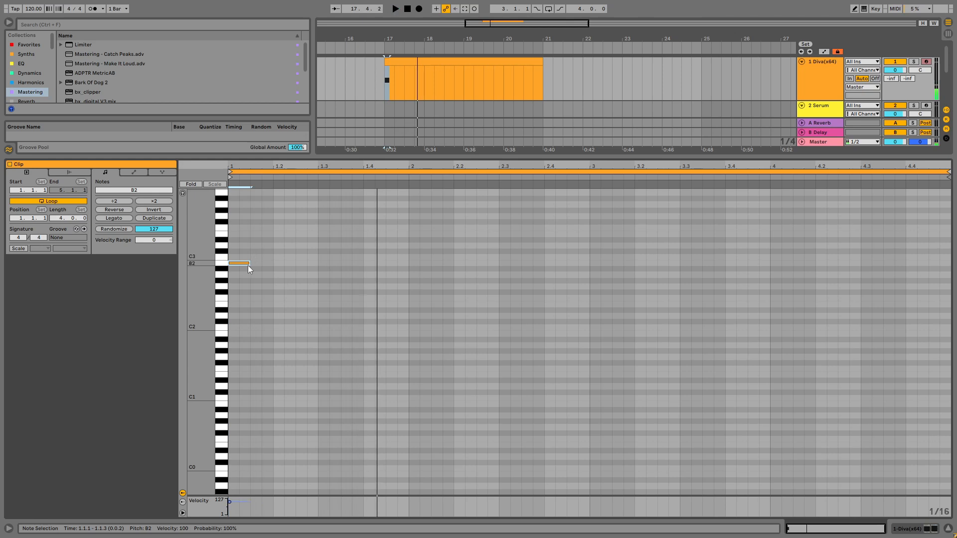
left_click_drag(249, 263, 232, 266)
key("space")
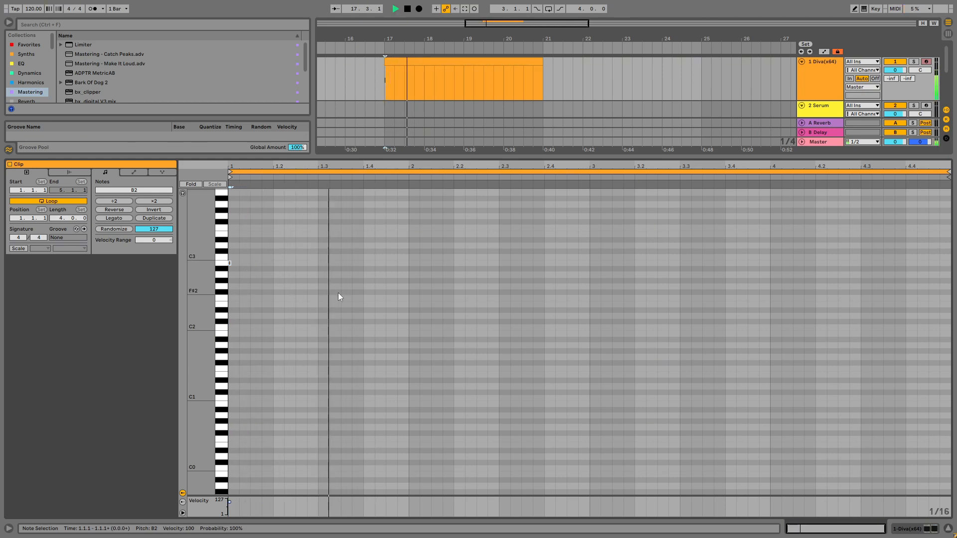
key("space")
Add a longer B2 note at 1.3 to compare in playback and lower the first note's velocity to 40.
double_click(323, 263)
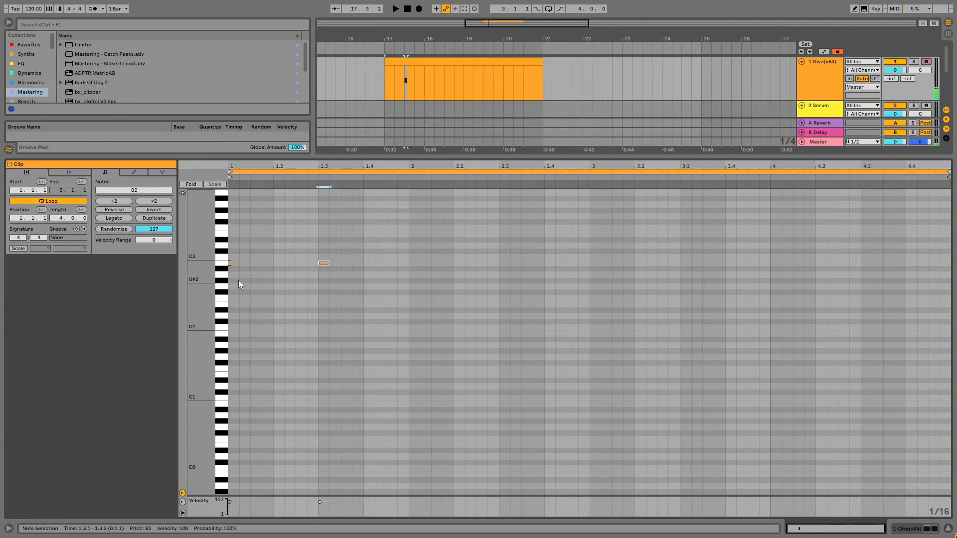
key("space")
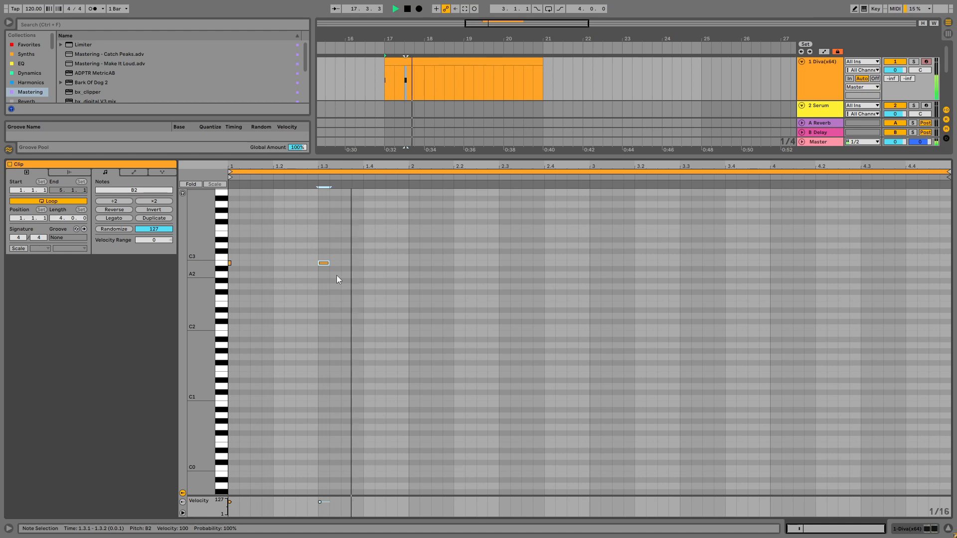
key("space")
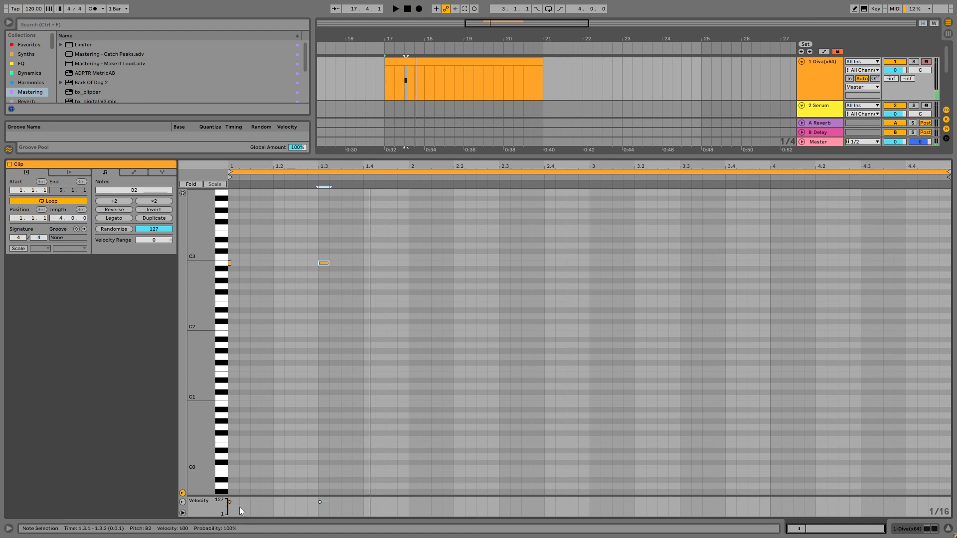
mouse_move(261, 497)
left_mouse_down()
mouse_move(267, 424)
mouse_move(232, 438)
mouse_move(232, 483)
left_mouse_up()
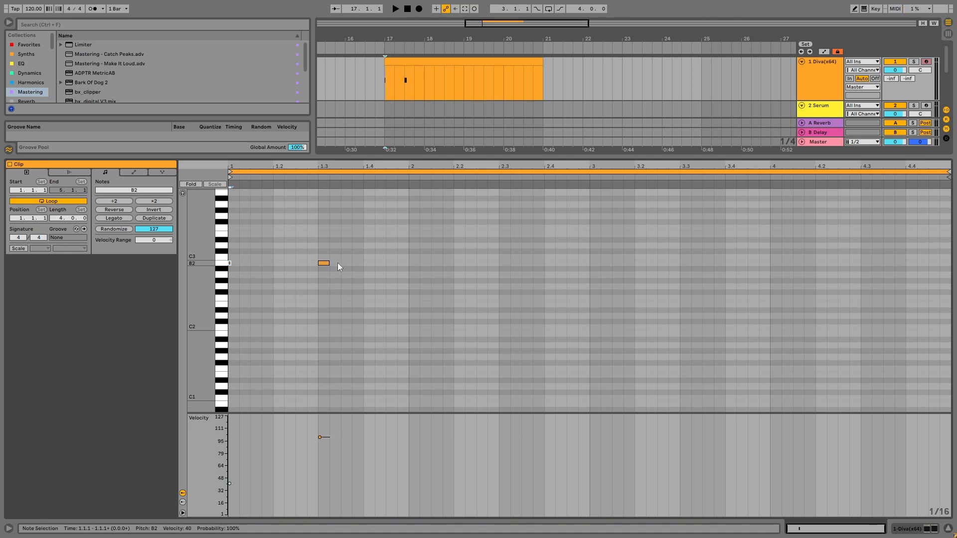
Delete both B2 notes and set the clip's scale to C Minor, showing only the scale's notes in the editor.
left_click_drag(348, 240, 230, 300)
key("Delete")
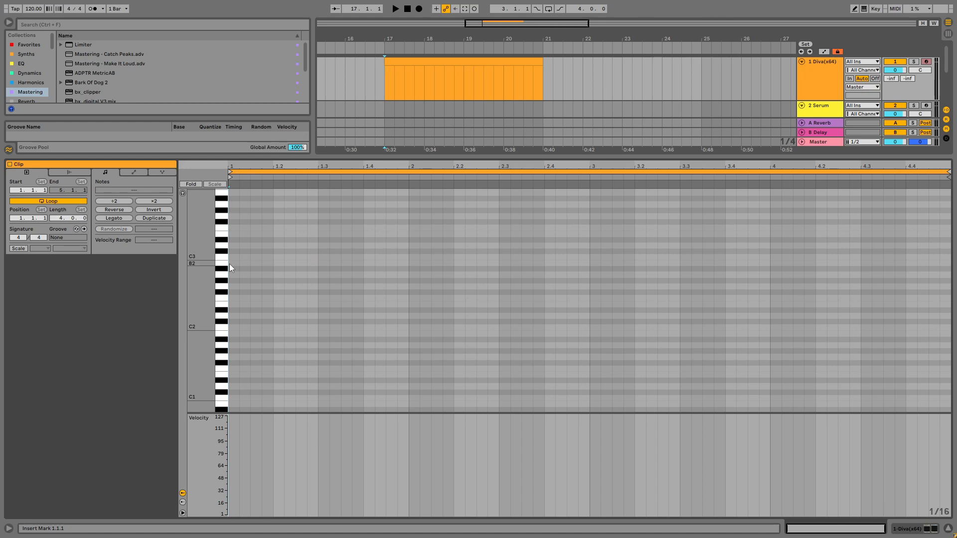
left_click(18, 248)
left_click(44, 248)
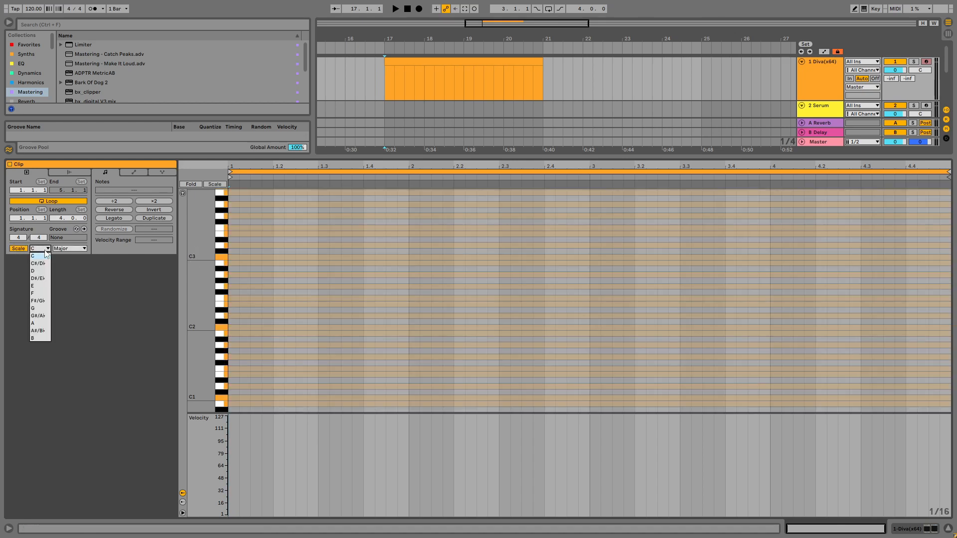
left_click(40, 255)
left_click(70, 248)
left_click(70, 264)
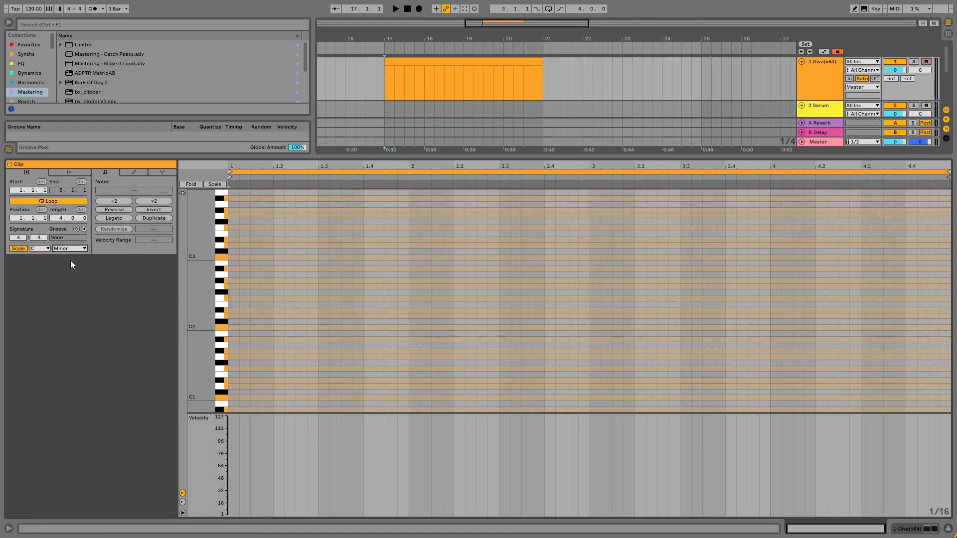
left_click(214, 183)
Place a C4 note with velocity 52 at the clip's start and an F4 note at 1.1.3, and play the clip.
double_click(233, 270)
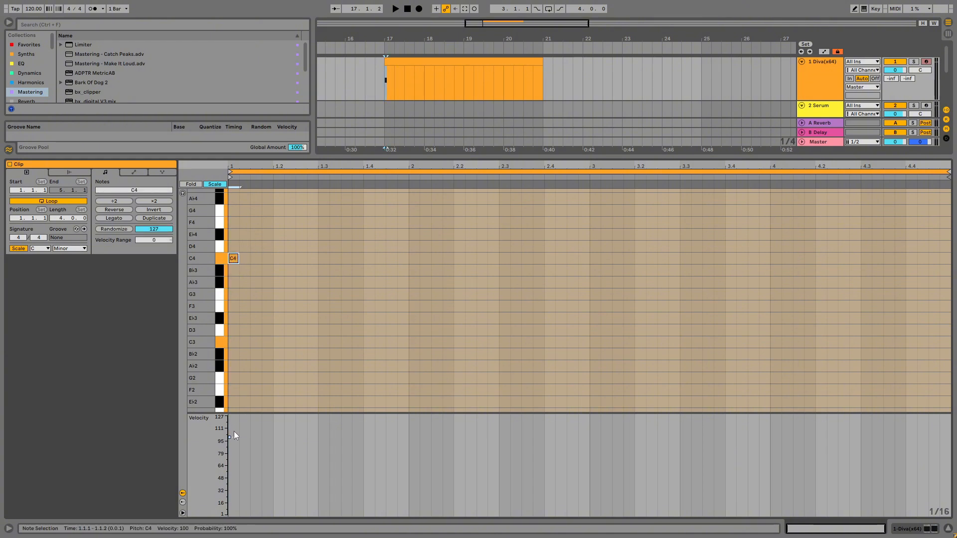
scroll(252, 253, "up", 2)
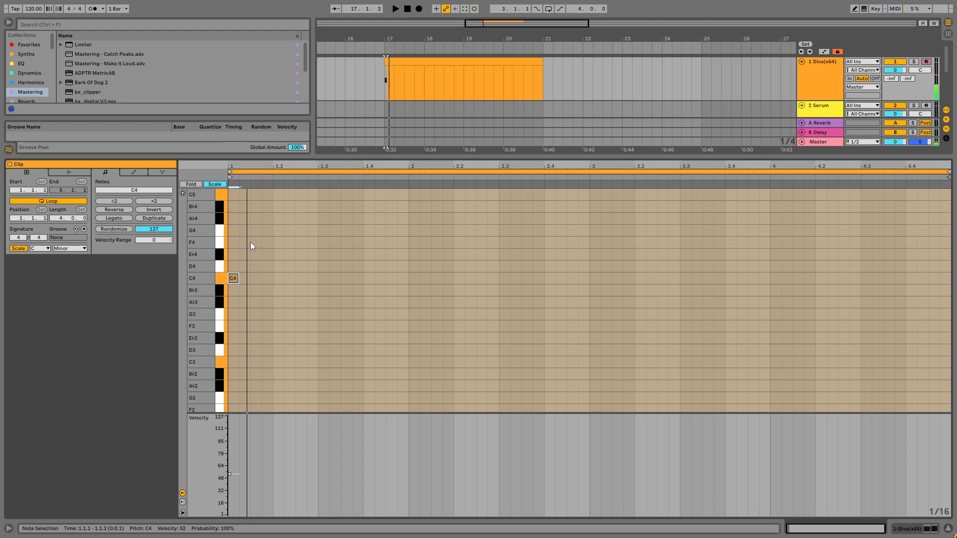
double_click(246, 242)
key("Right")
key("space")
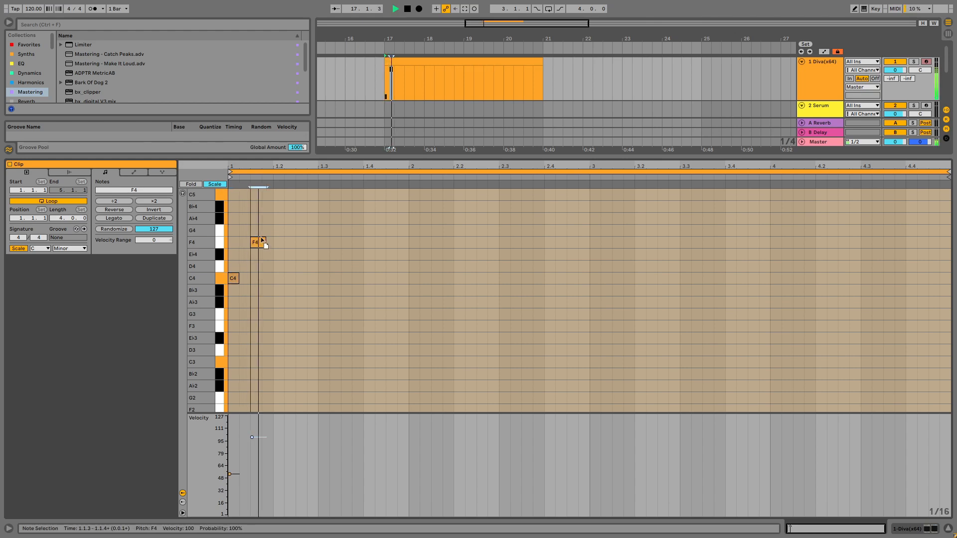
Add a short C4 at 1.2.2, an E♭4 at 1.2.4, a short C4 at 1.3.3 and an F4 at 1.4.1.
double_click(288, 279)
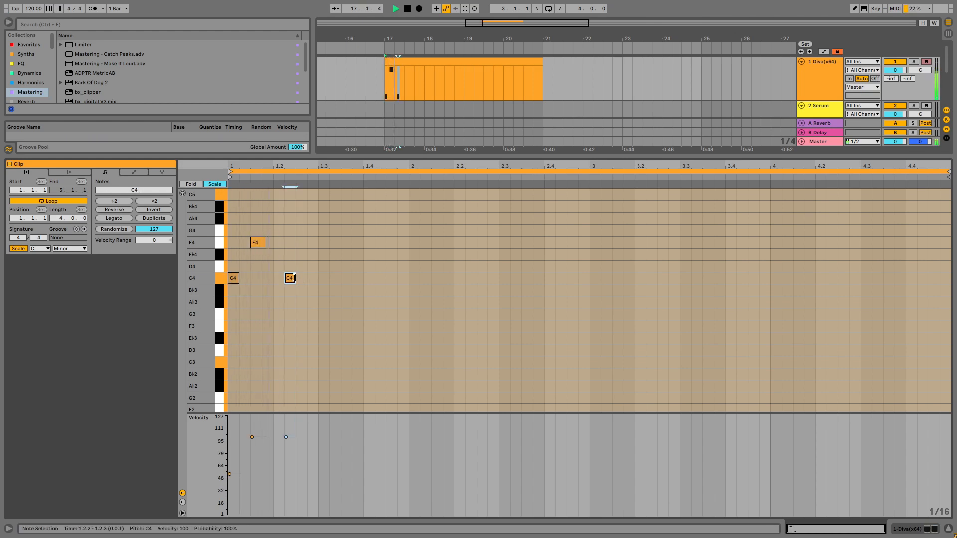
double_click(315, 253)
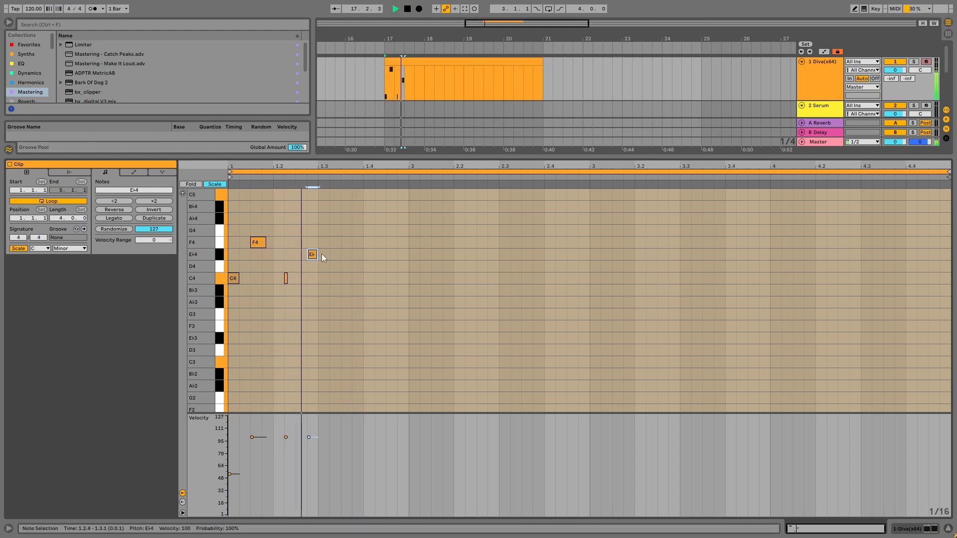
double_click(342, 278)
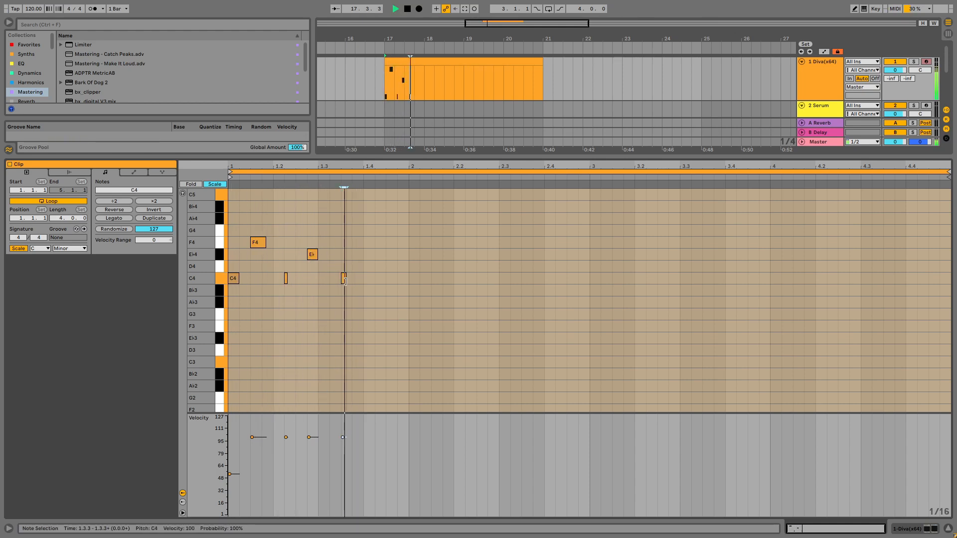
double_click(368, 242)
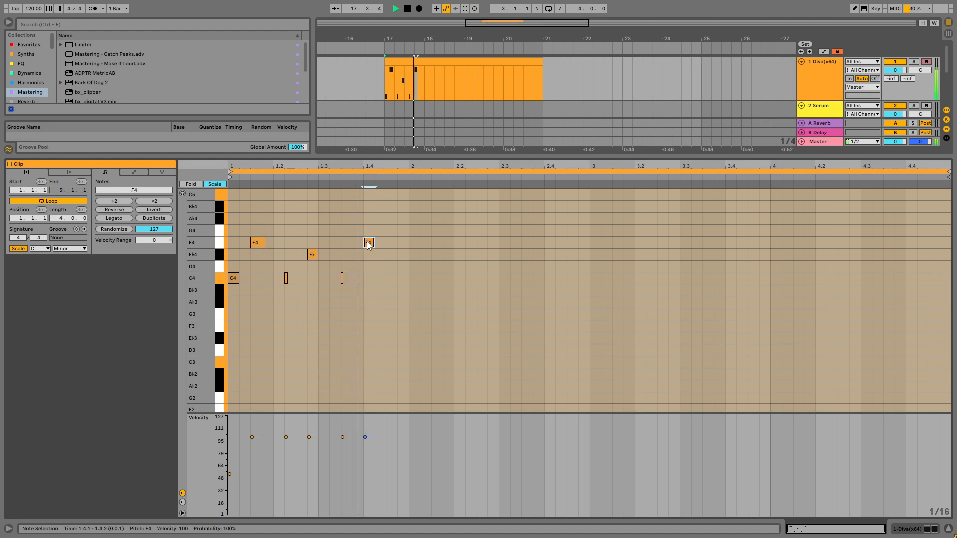
Lower the velocity of the two short C4 notes and reopen the Diva window.
mouse_move(286, 437)
left_mouse_down()
mouse_move(286, 491)
mouse_move(309, 455)
mouse_move(342, 459)
left_mouse_up()
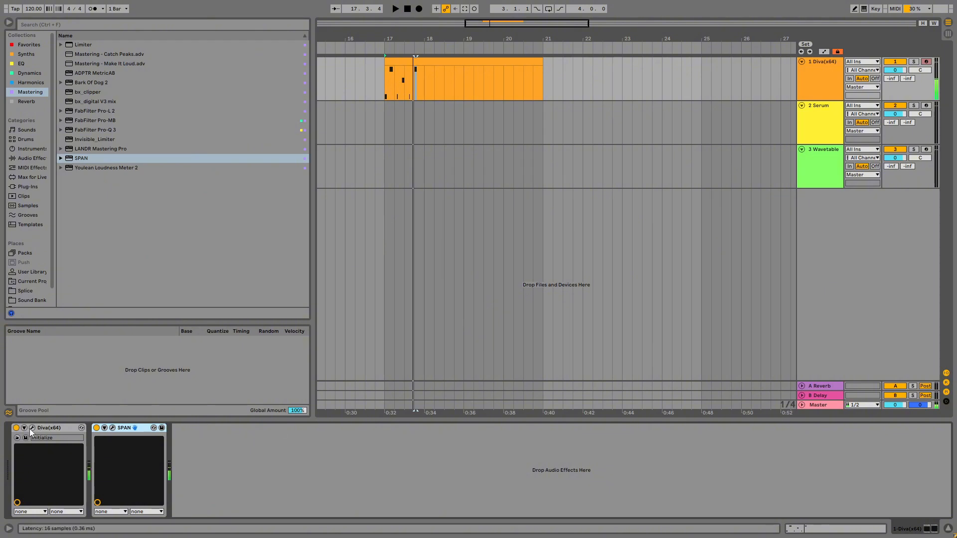
left_click(31, 428)
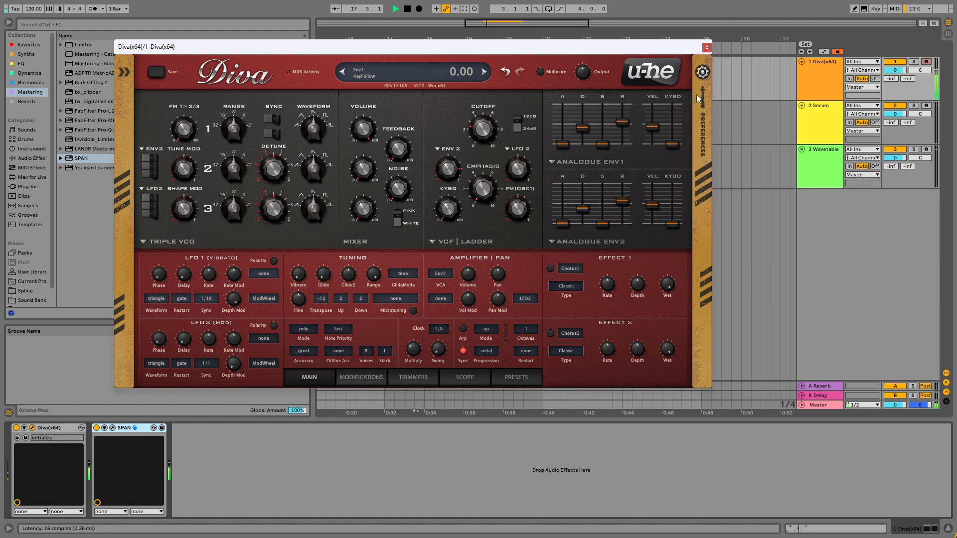
Reopen the MIDI clip's notes and raise the first short C4 note's velocity to 60 while the clip plays.
left_click(707, 47)
key("space")
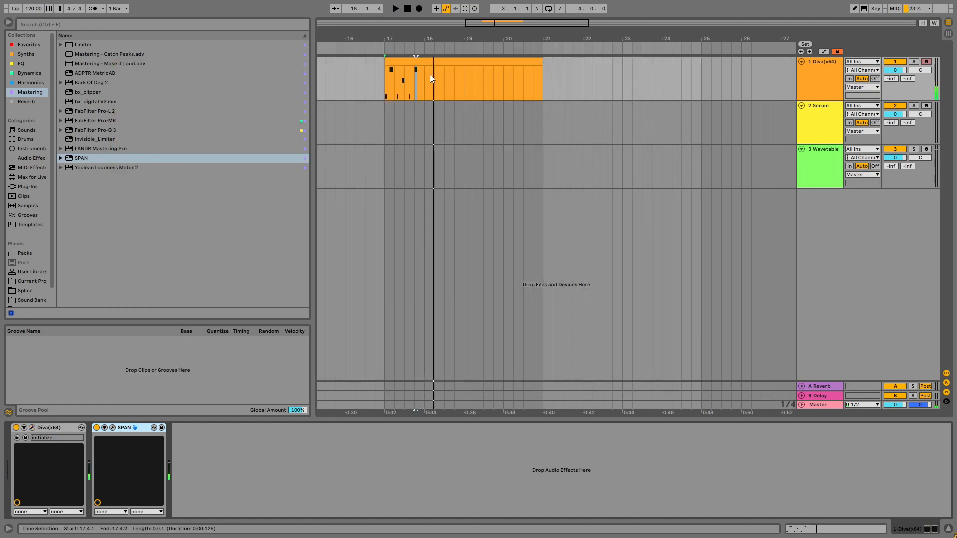
double_click(427, 75)
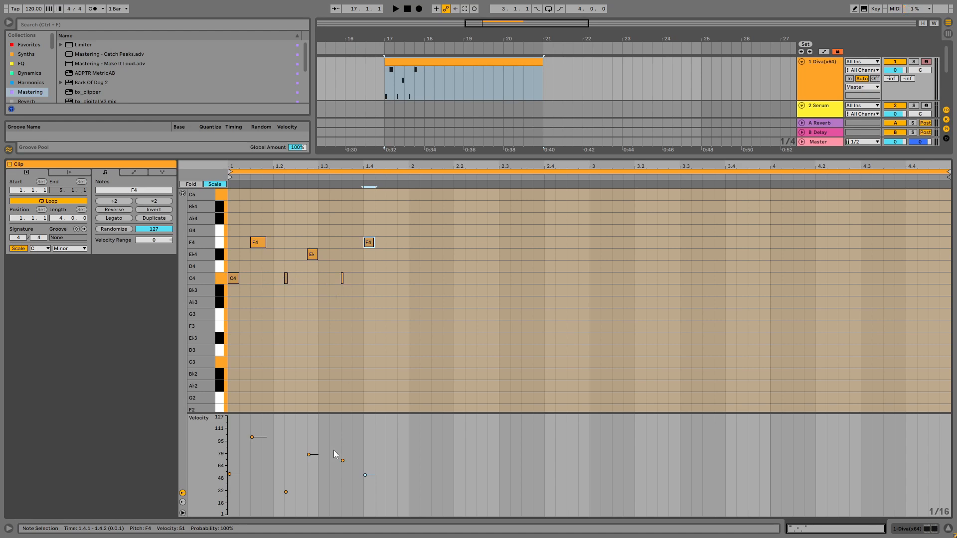
key("space")
left_click_drag(290, 495, 290, 471)
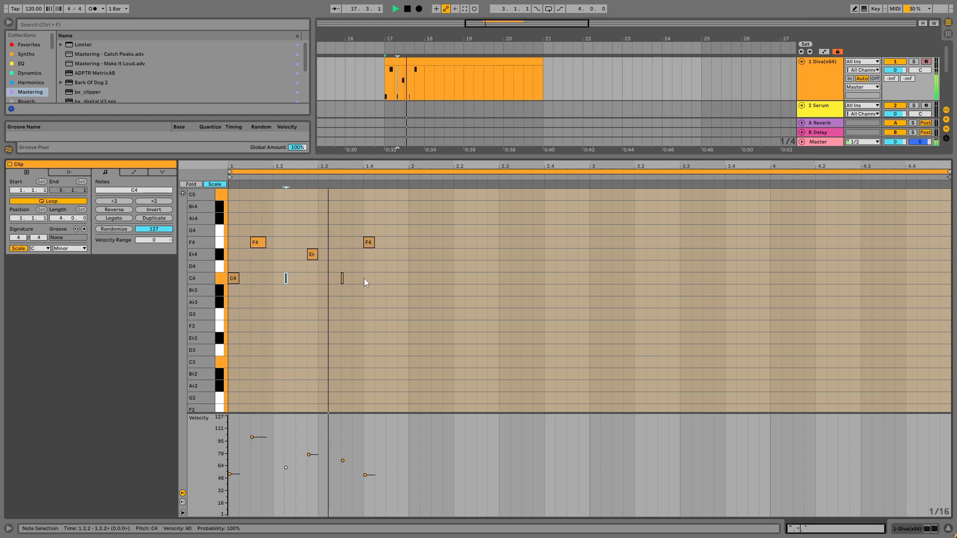
Delete the clip's last F4 note, duplicate the remaining pattern into bar 2 and play the result.
left_click_drag(370, 243, 404, 241)
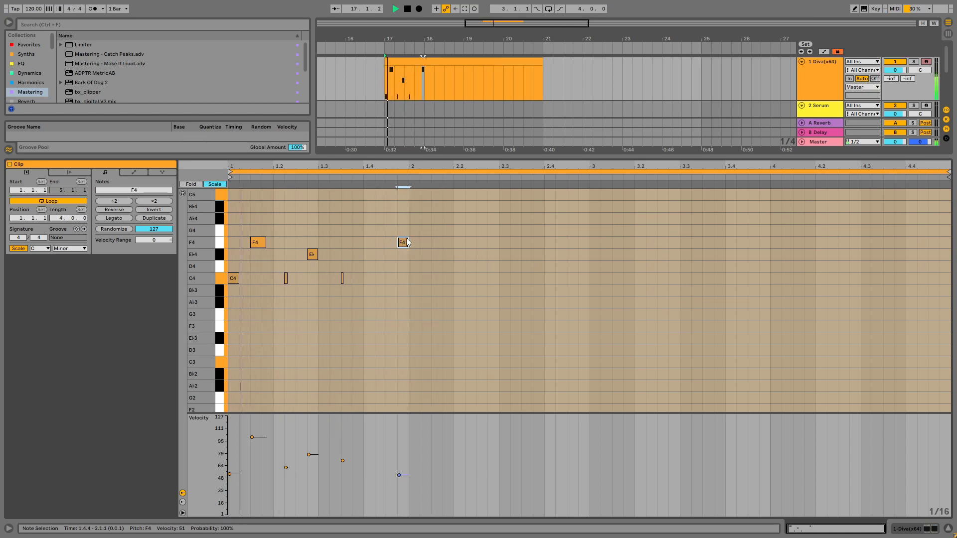
double_click(403, 242)
left_click_drag(406, 223, 286, 279)
key("space")
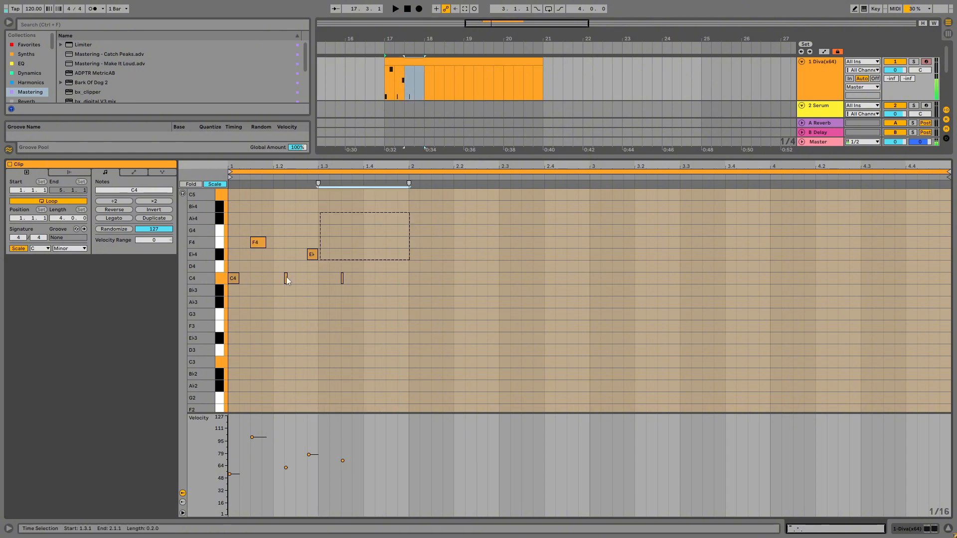
key("ctrl+a")
key("ctrl+d")
key("space")
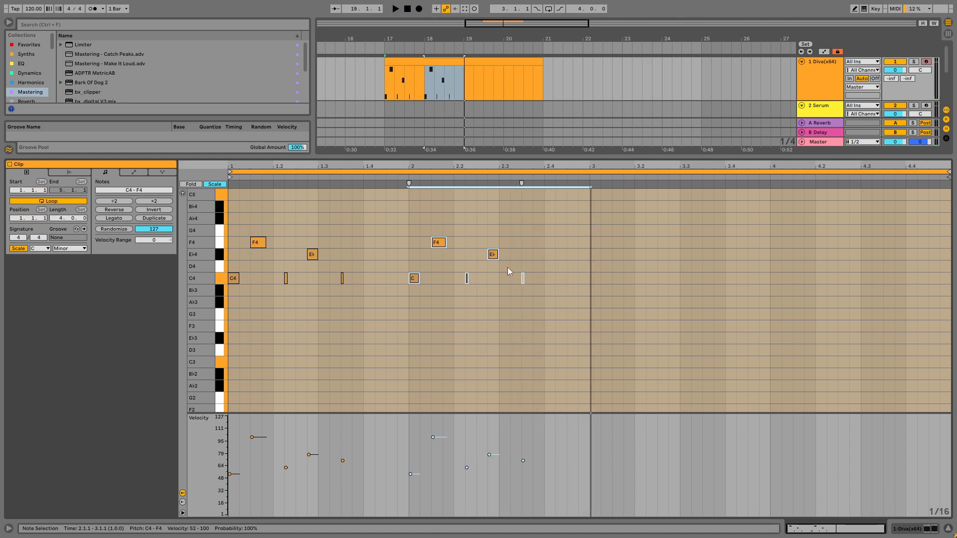
Reopen the Diva window and set both envelopes to the digital model.
key("shift+Tab")
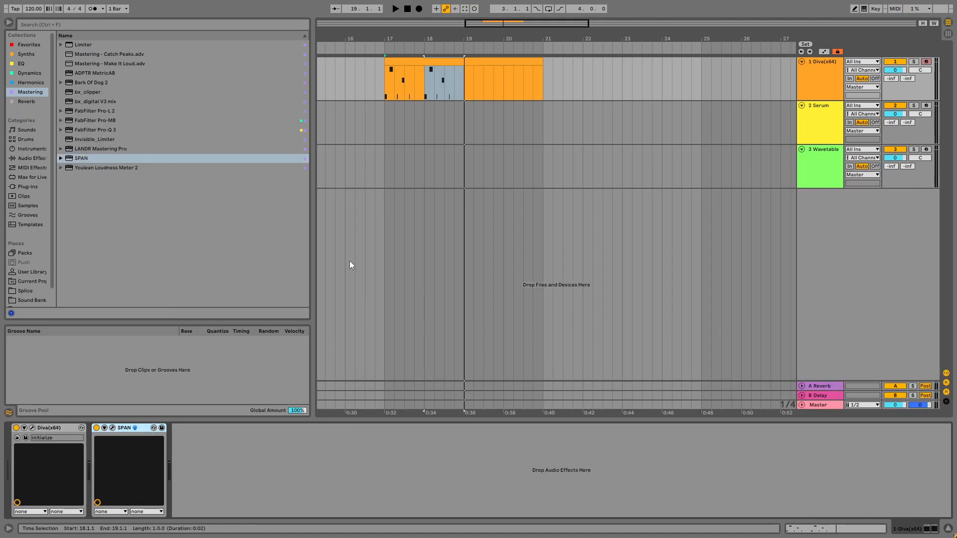
left_click(33, 428)
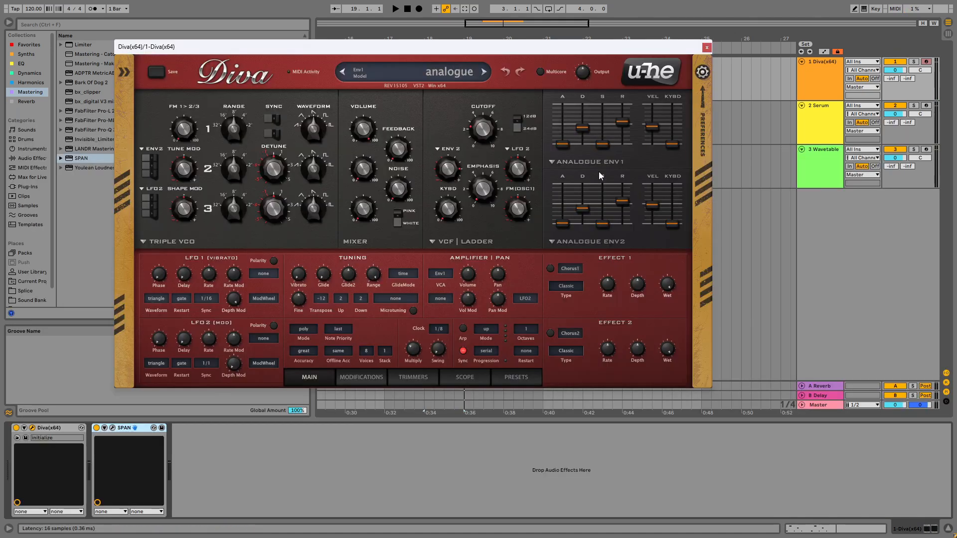
left_click(559, 162)
left_click(592, 189)
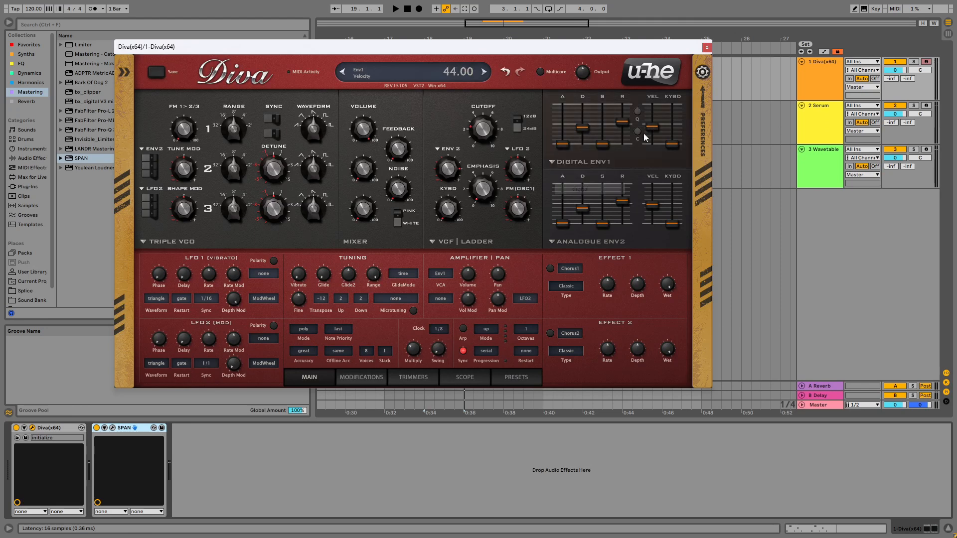
left_click(552, 241)
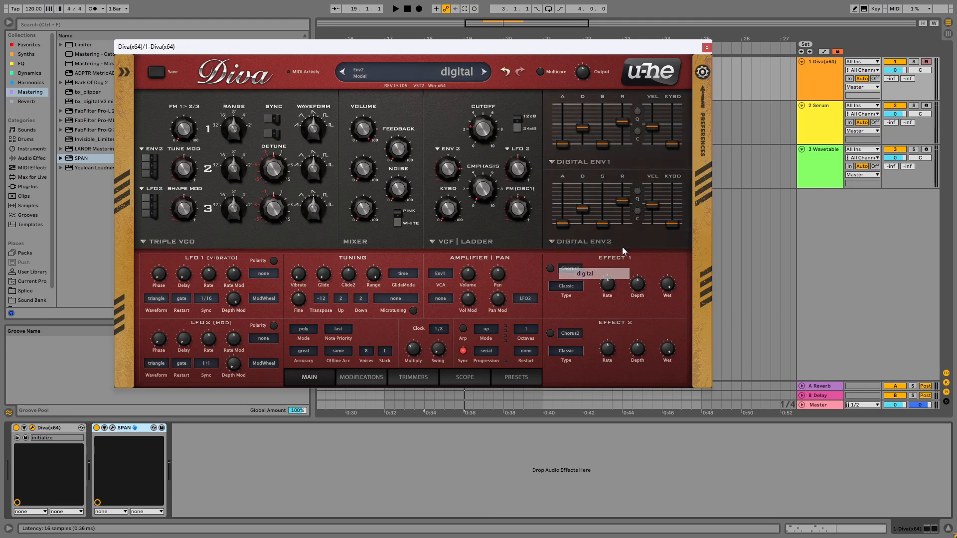
left_click(583, 272)
Turn on the Q switch of both digital envelopes while the clip plays.
key("space")
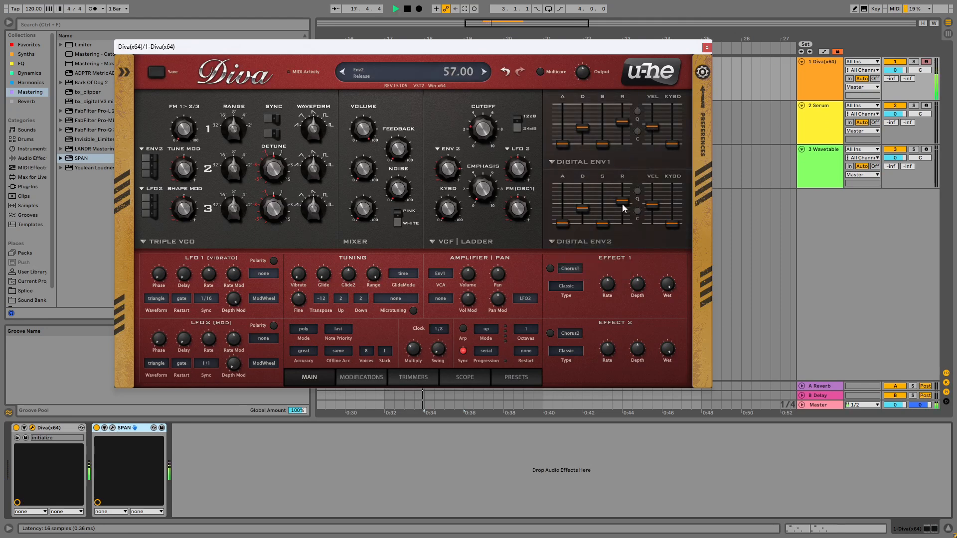
left_click(638, 112)
left_click(638, 191)
left_click_drag(586, 131, 585, 125)
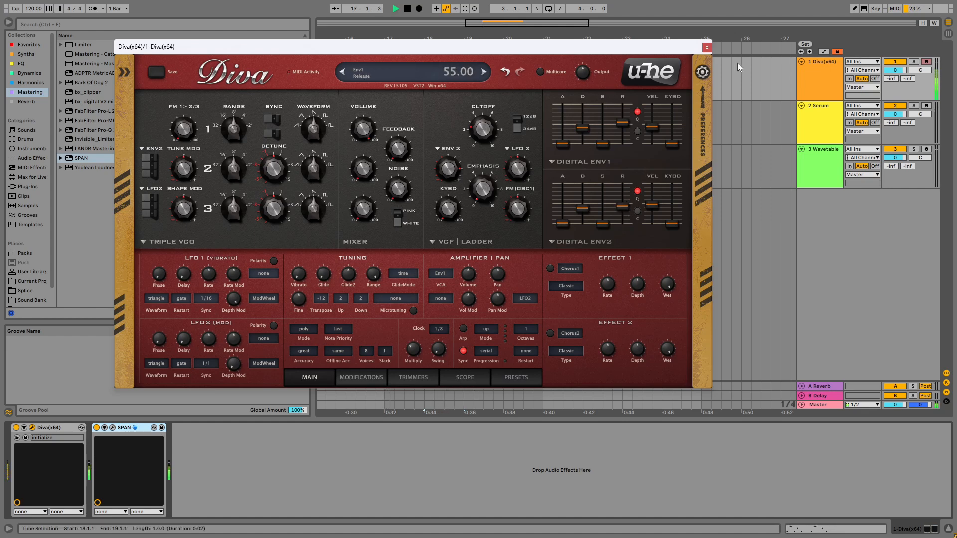
Return to the clip's notes and add a short G4 at 1.3.4 and a short E♭4 at 1.4.2.
left_click(706, 47)
key("space")
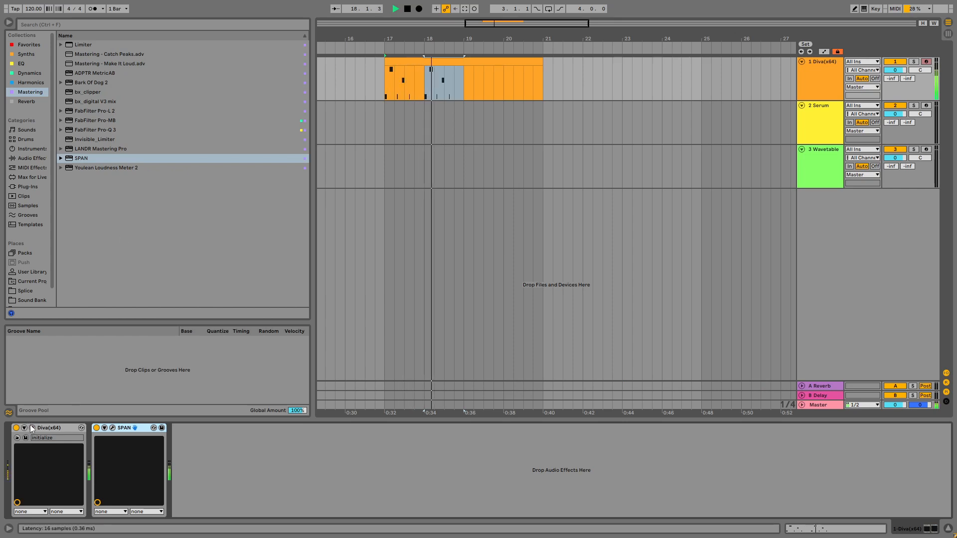
double_click(439, 62)
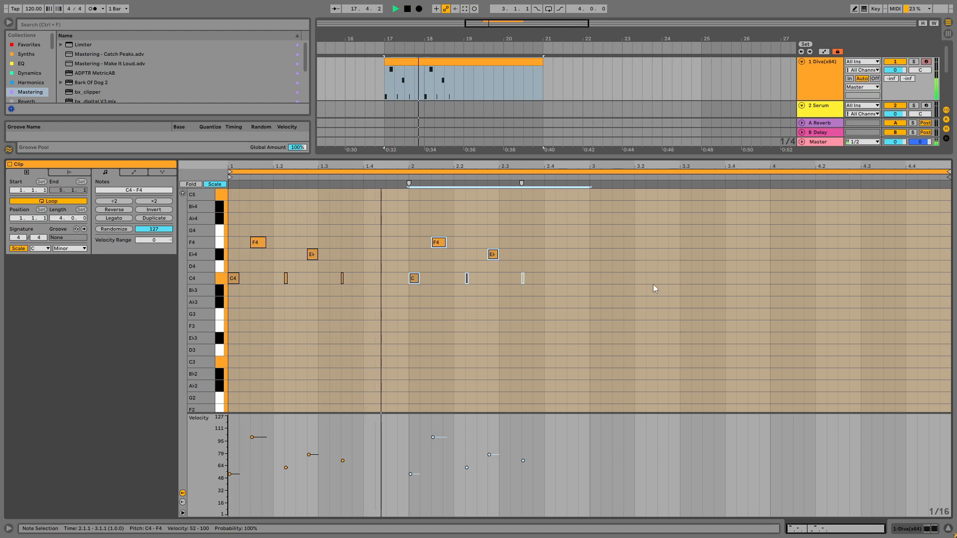
double_click(360, 232)
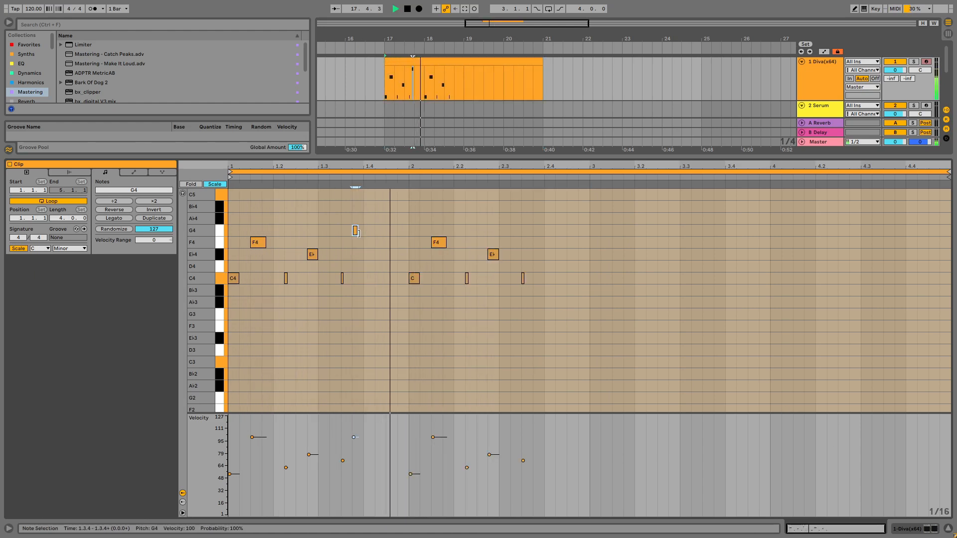
double_click(382, 255)
left_click_drag(384, 255, 382, 255)
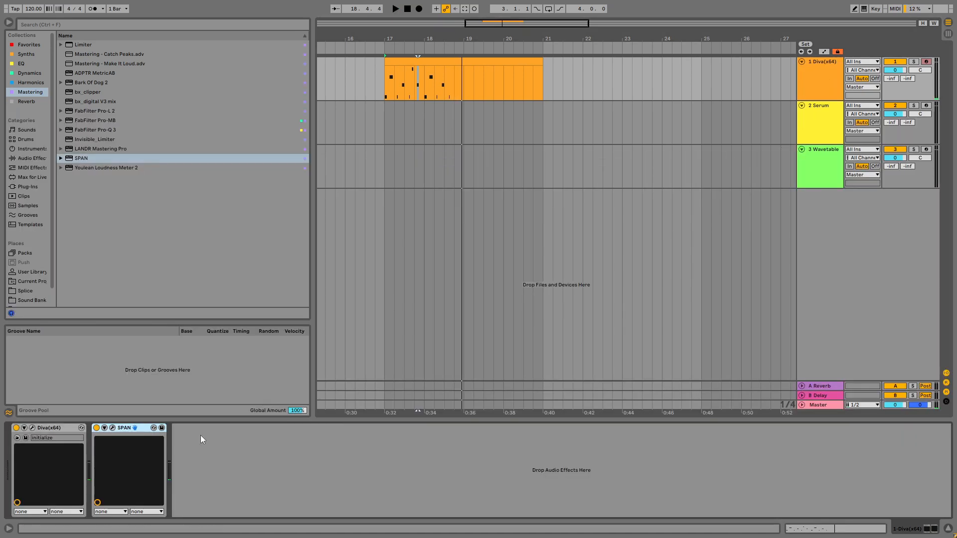
Load Delay1 as Diva's Effect 1 and Plate2 as Effect 2, turn the effects on and play the clip.
left_click(31, 428)
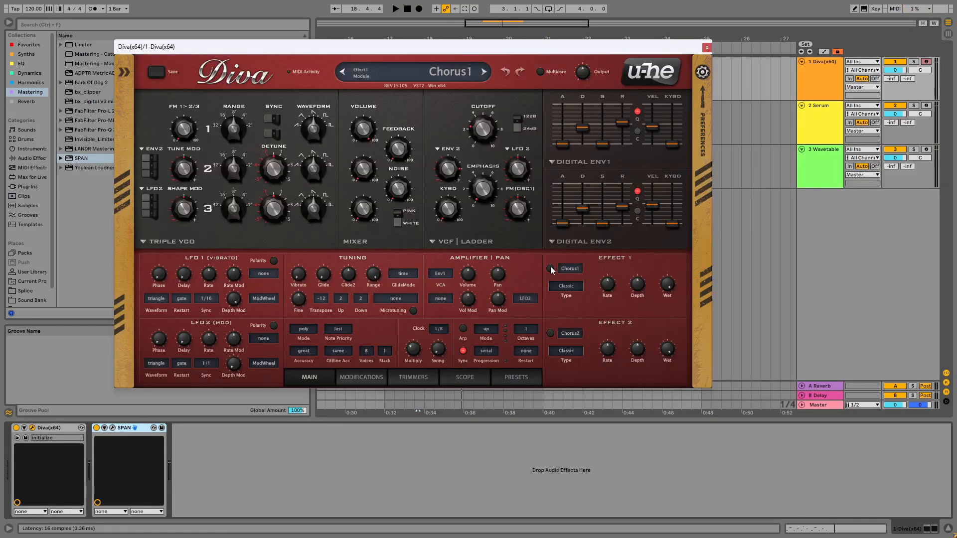
left_click(569, 268)
left_click(583, 309)
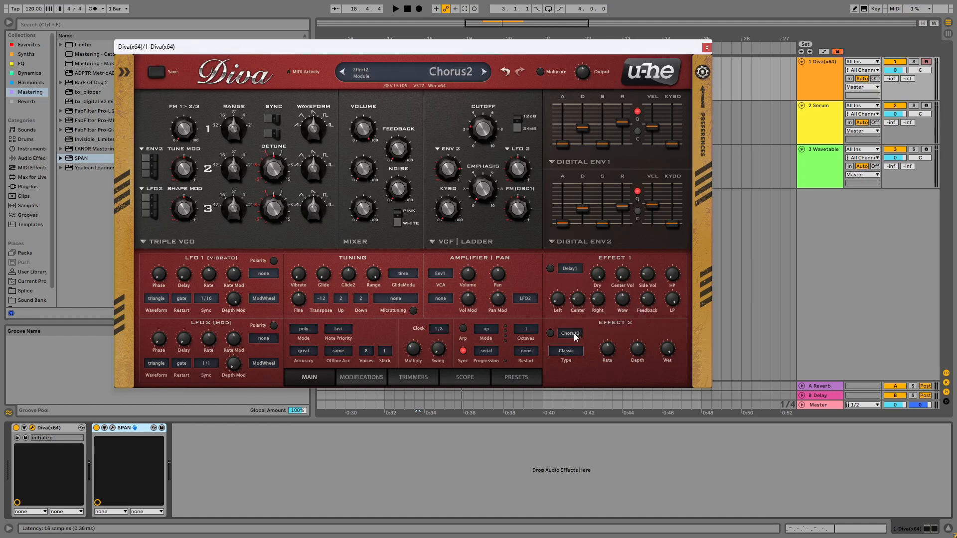
left_click(574, 338)
left_click(587, 368)
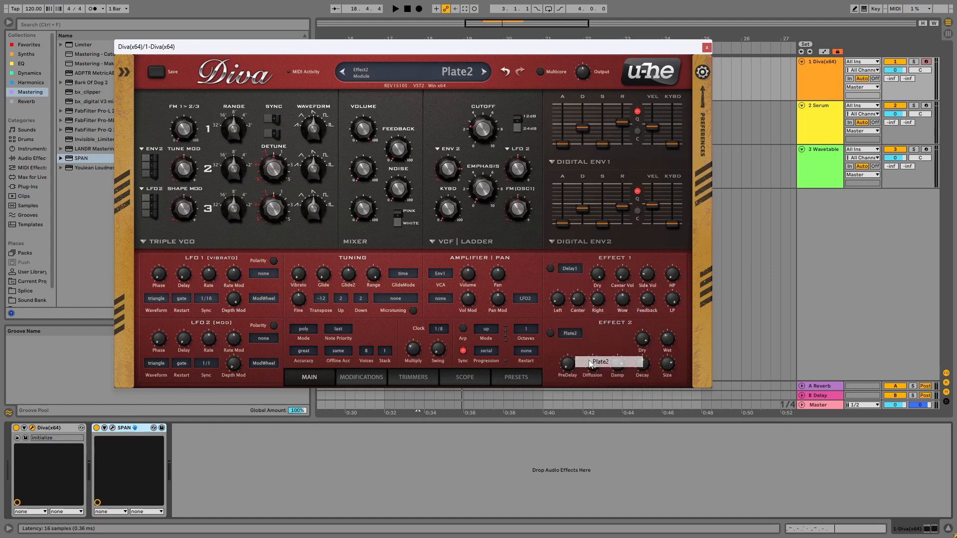
left_click(550, 333)
key("space")
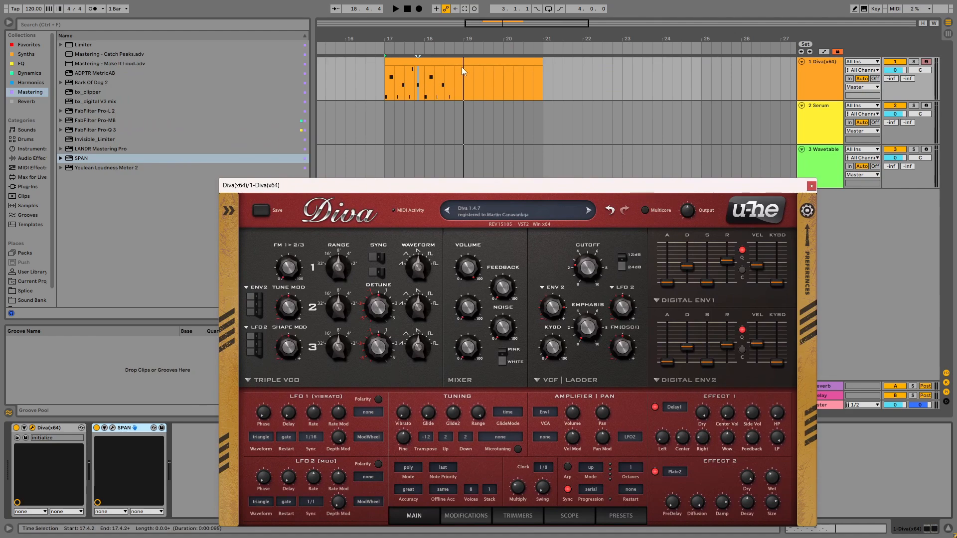
Set Env1's velocity amount to 0 and raise both envelopes' keyboard follow, Env1's to 92, with the clip's notes open.
double_click(461, 66)
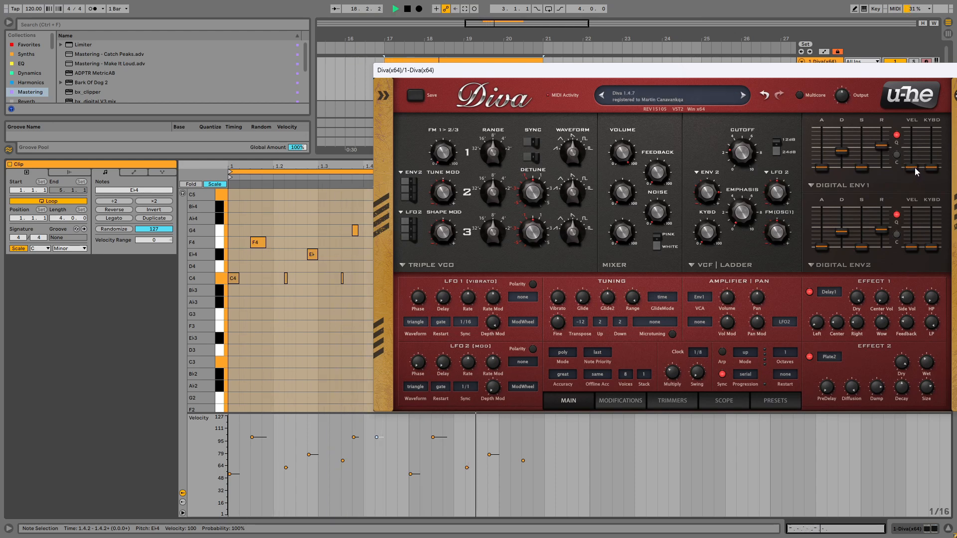
left_click_drag(913, 171, 912, 150)
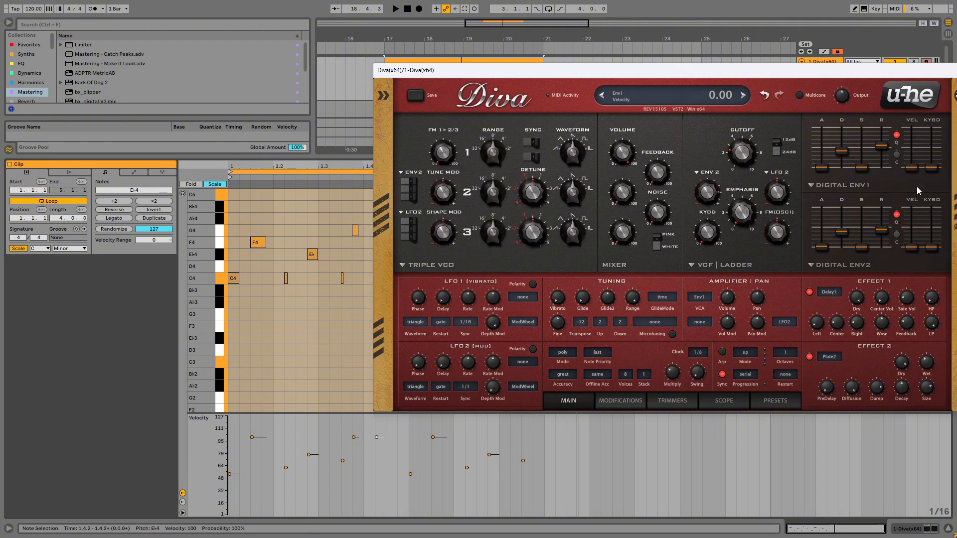
left_click_drag(835, 78, 798, 66)
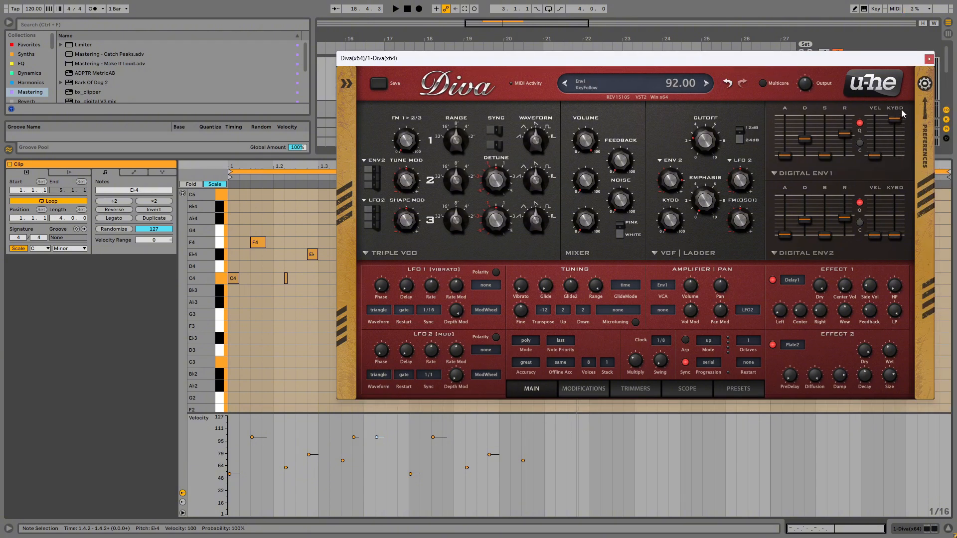
left_click_drag(895, 236, 894, 215)
left_click(929, 58)
Delete all notes of the pattern and zoom the note ruler out to show more octaves.
left_click_drag(548, 227, 156, 311)
key("space")
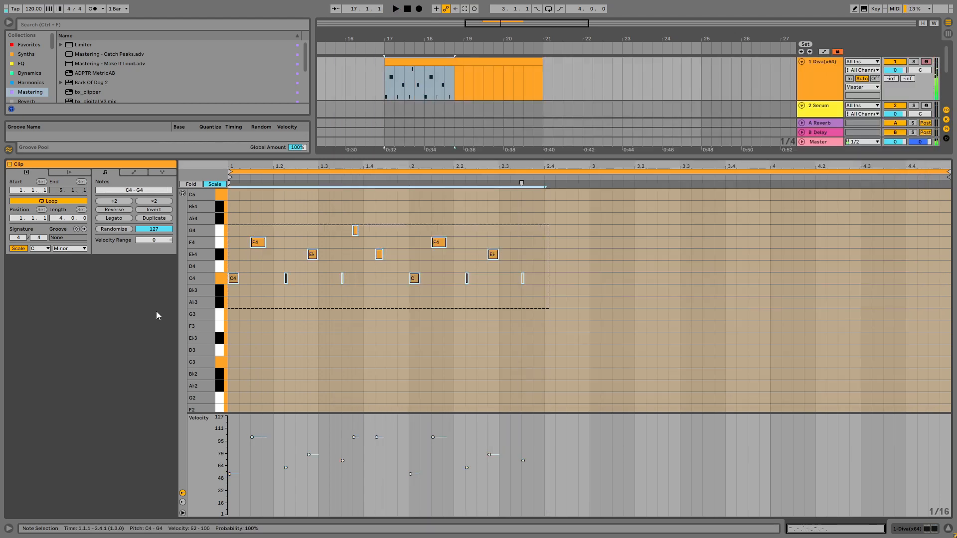
key("Delete")
left_click_drag(219, 299, 202, 299)
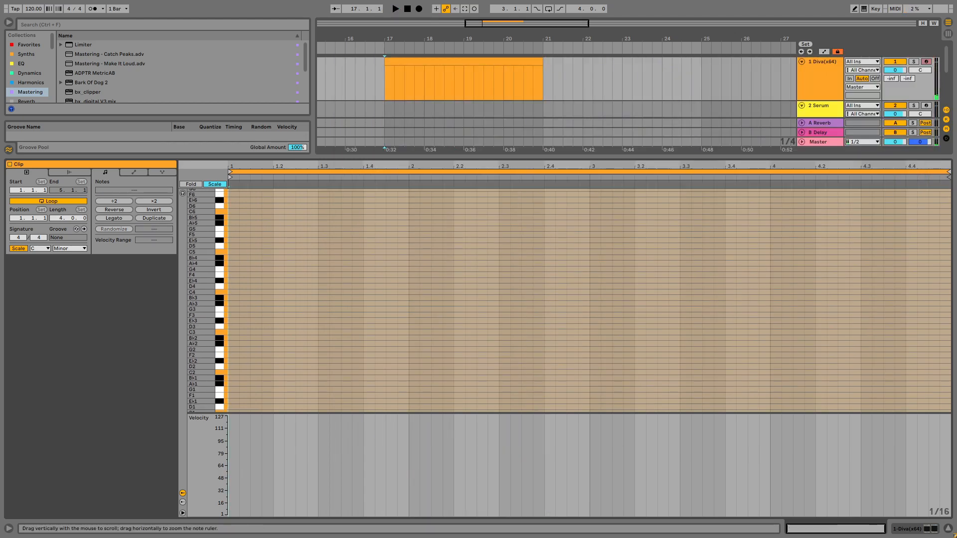
Place rising notes while the clip plays: C2 at the start, G2 at 1.2.3, G3 at 1.4.3, C5 at 2.2.1 and G5 at 2.3.4.
double_click(231, 373)
key("space")
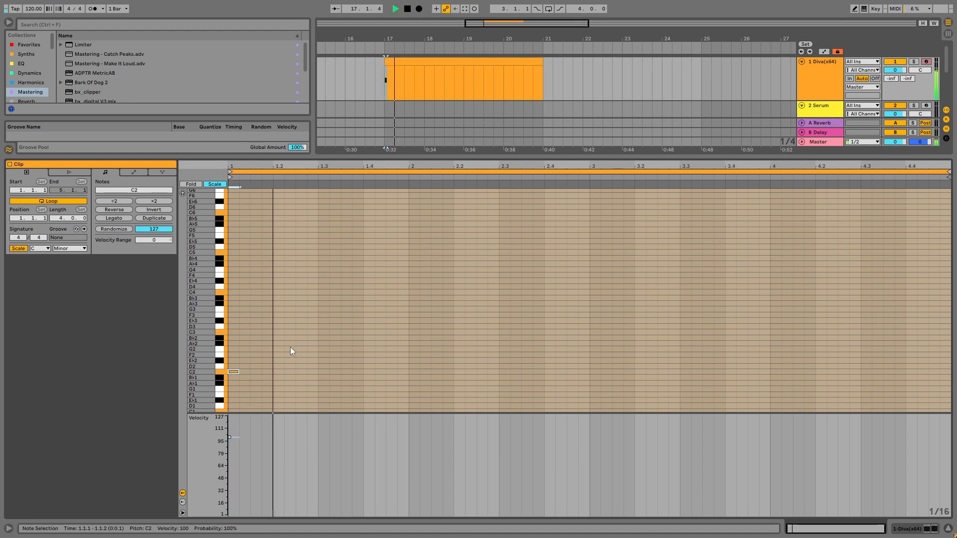
double_click(301, 349)
double_click(392, 309)
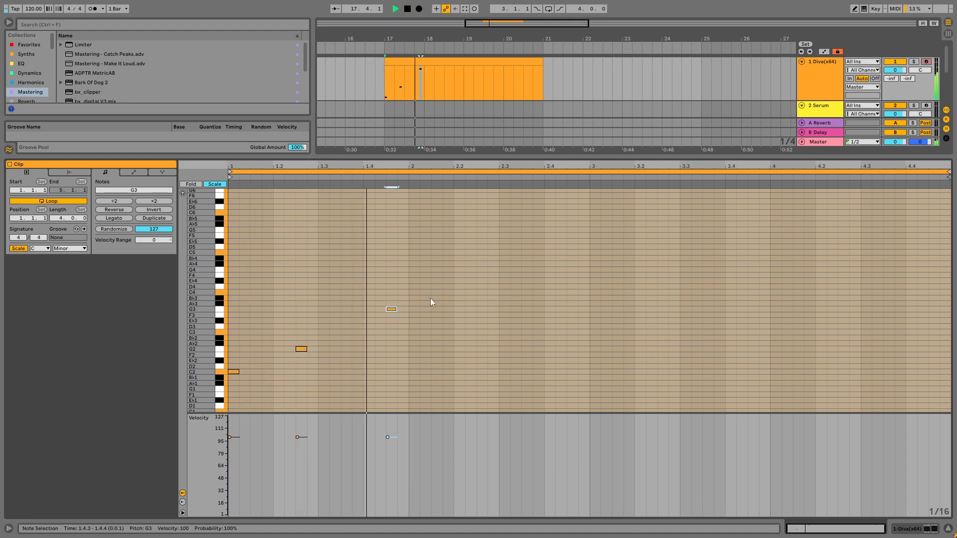
double_click(459, 252)
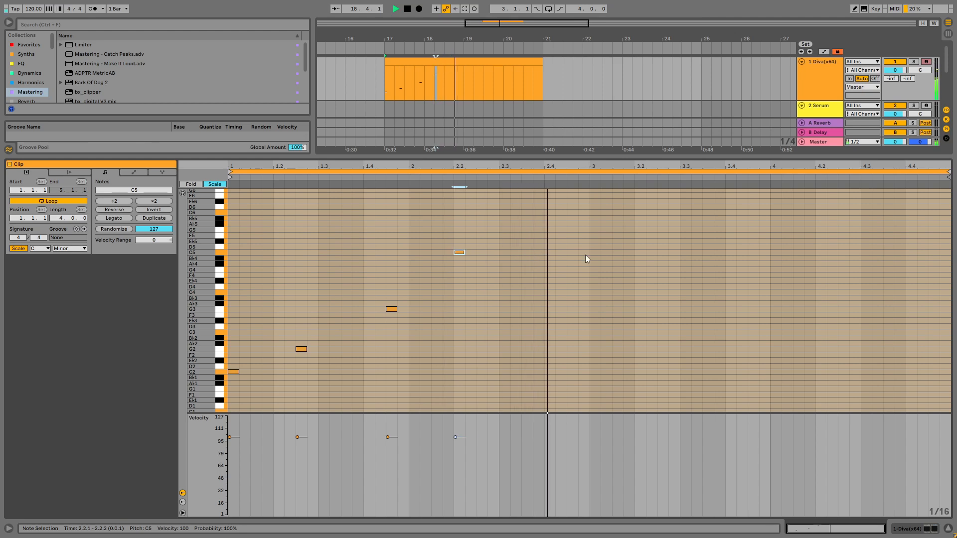
double_click(535, 229)
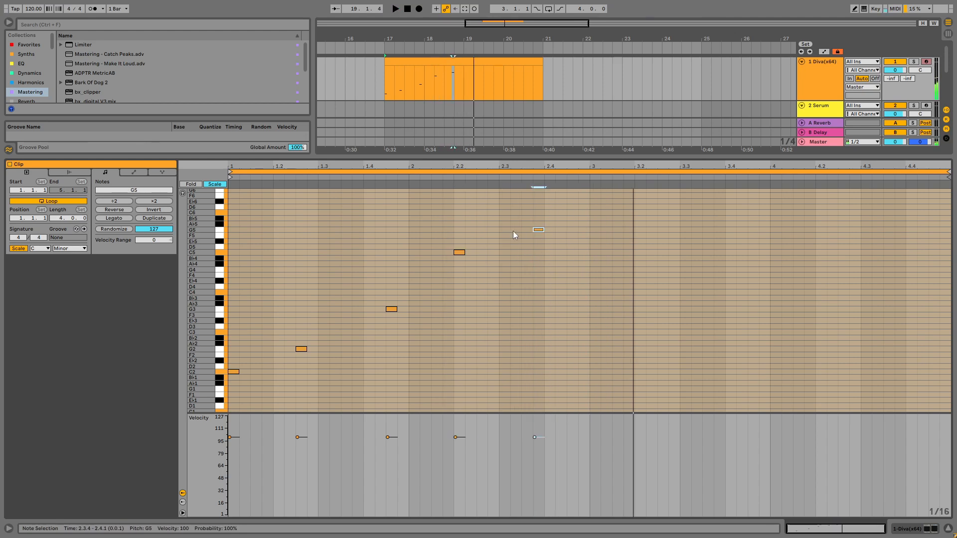
Add a D4 note at 1.3.4 and an E♭6 note at 2.4.3, and listen to the pattern.
double_click(356, 286)
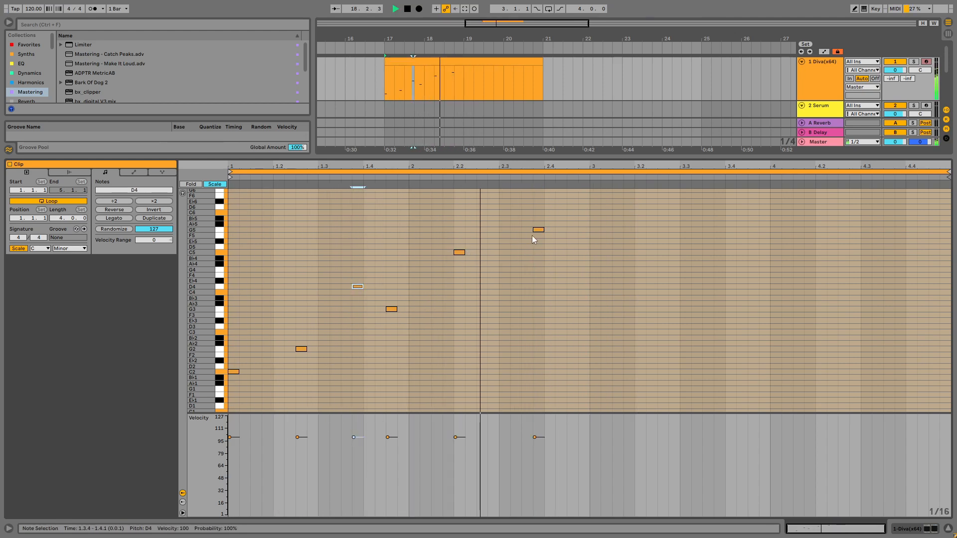
scroll(553, 229, "up", 3)
double_click(570, 231)
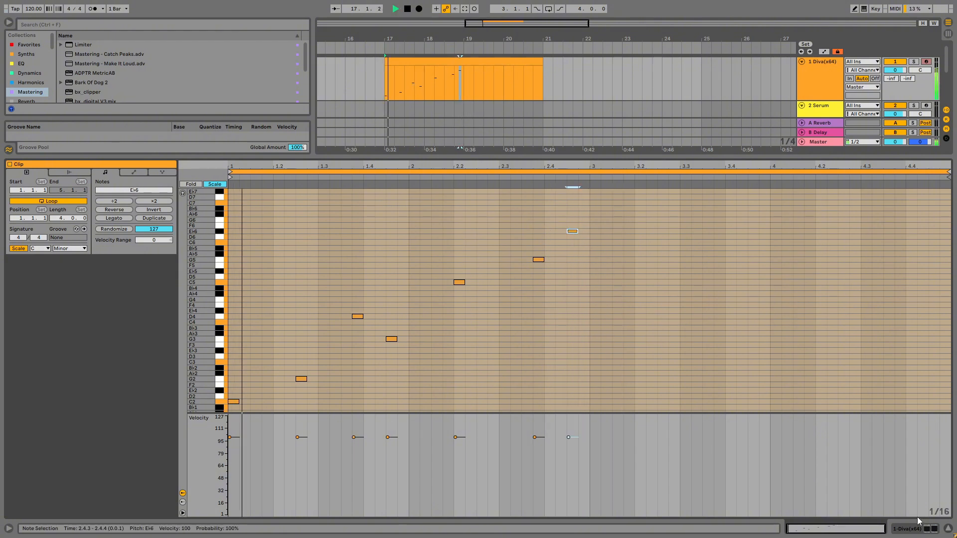
scroll(623, 257, "up", 5)
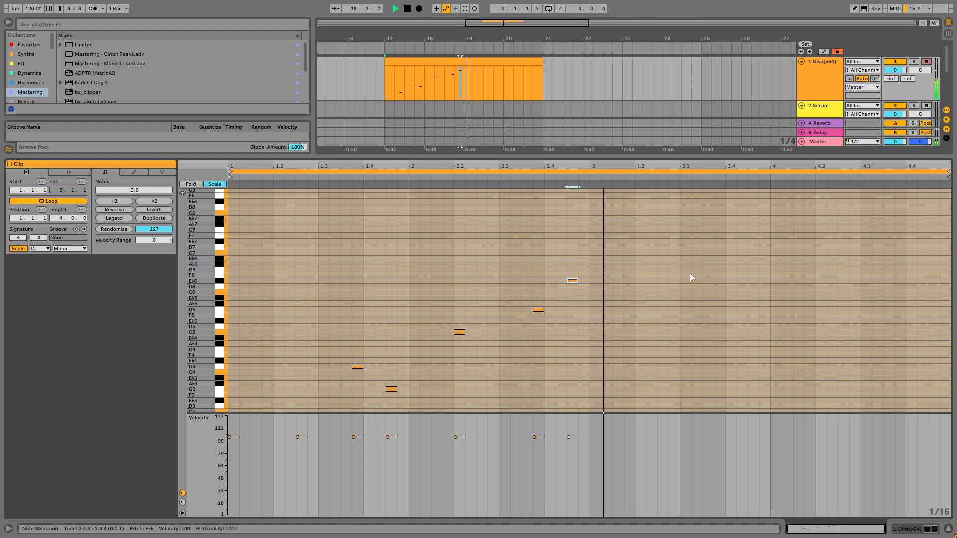
key("space")
Stop playback, reopen Diva's window and switch both envelopes to the ADS model.
key("shift+Tab")
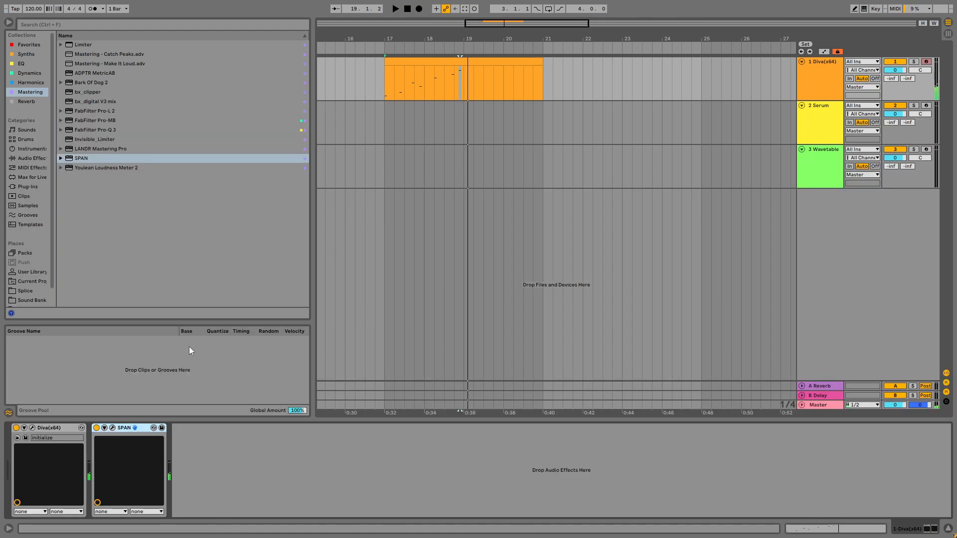
left_click(528, 74)
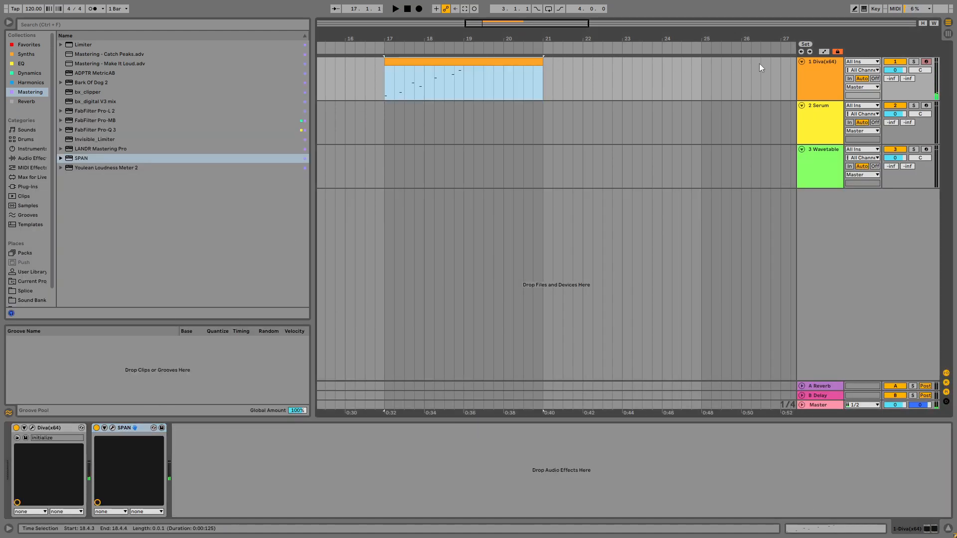
left_click(111, 444)
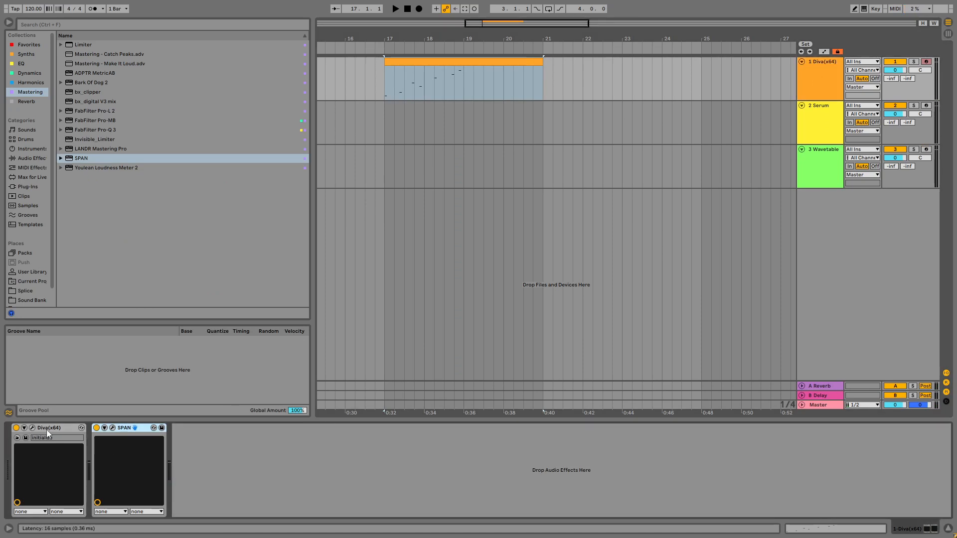
left_click(32, 427)
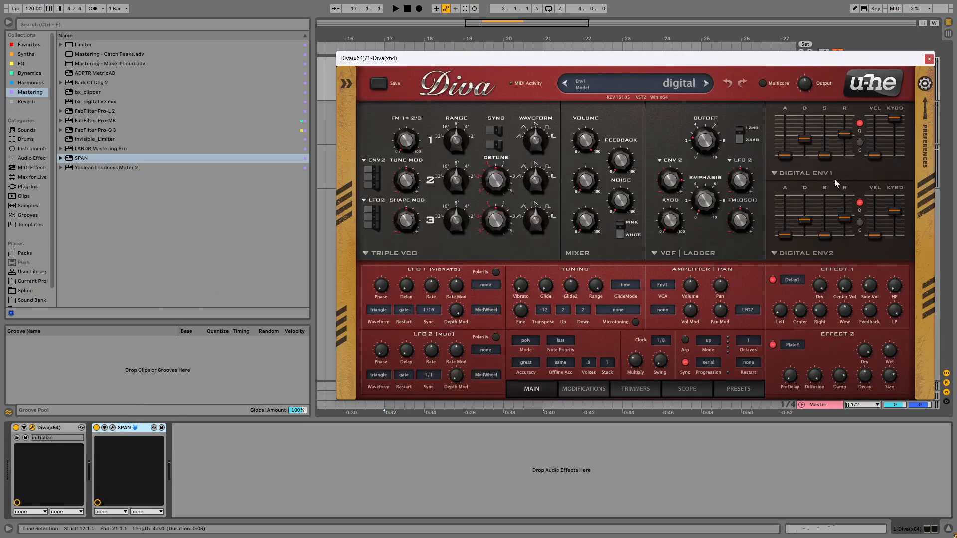
left_click(797, 175)
left_click(777, 173)
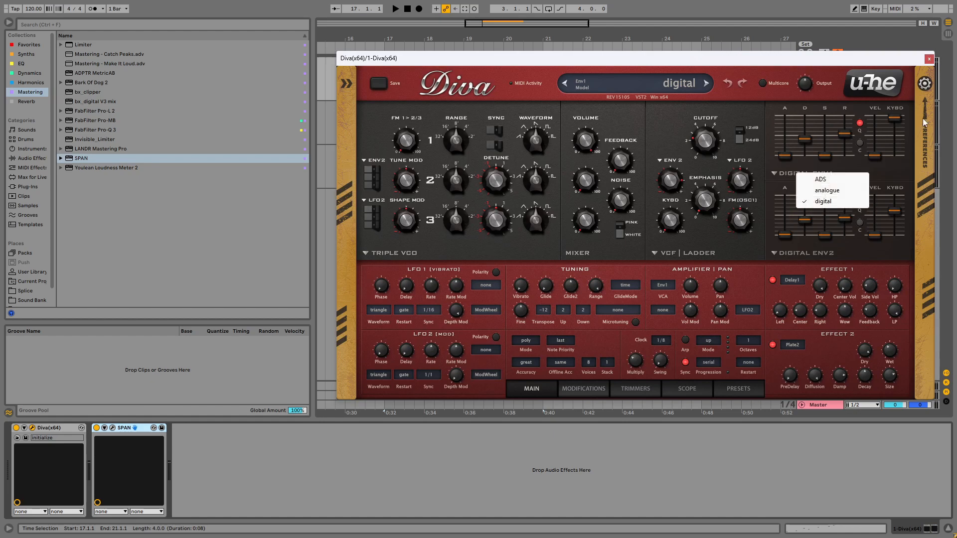
left_click(796, 246)
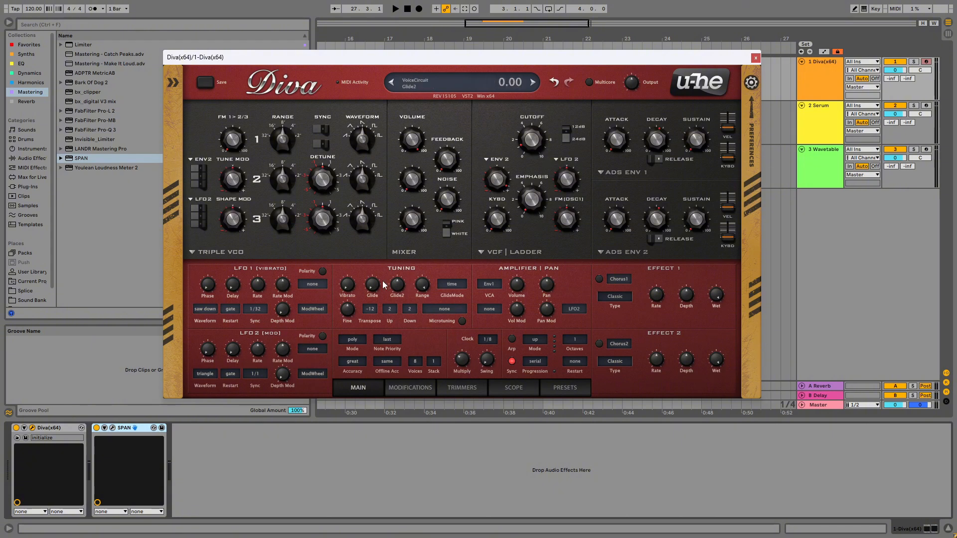
Try the vibrato amount and LFO 1's phase, with LFO 1 set to a sine waveform and 1/8 sync.
mouse_move(350, 298)
left_mouse_down()
mouse_move(354, 285)
mouse_move(354, 298)
left_mouse_up()
left_click_drag(210, 290, 214, 255)
left_click(210, 309)
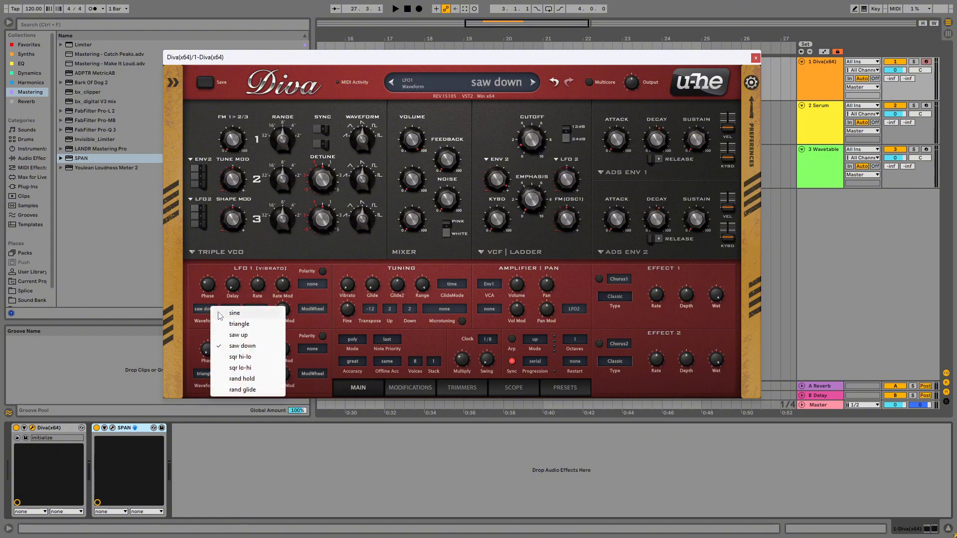
left_click(230, 310)
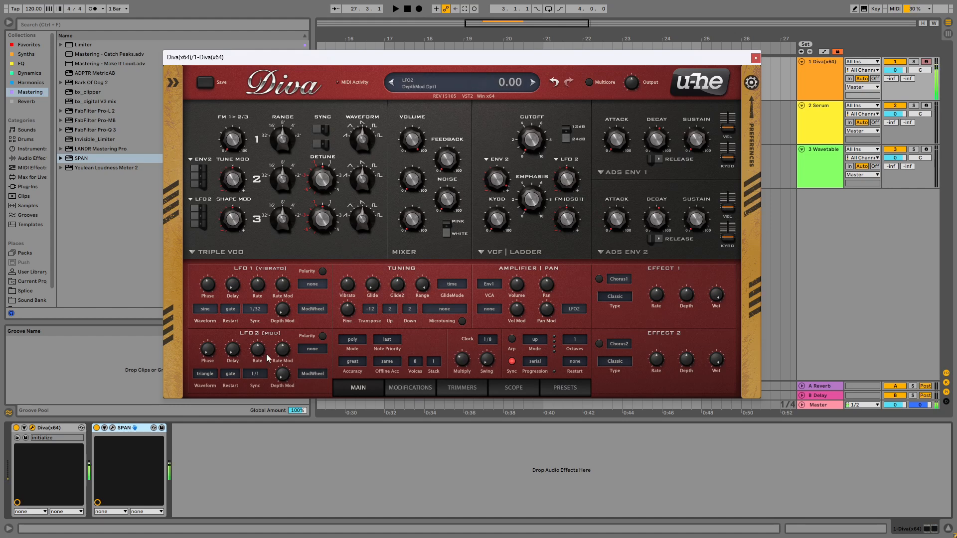
left_click(256, 309)
left_click(275, 80)
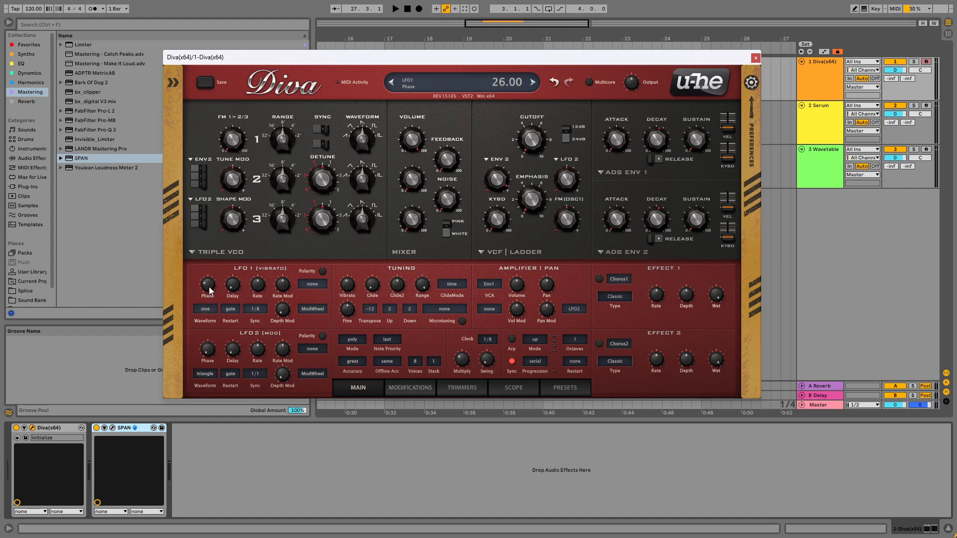
Try different LFO 1 phase and delay amounts, and set its sync rate to 1/32.
left_click_drag(210, 285, 208, 265)
left_click_drag(207, 229, 209, 290)
left_click_drag(235, 287, 234, 244)
left_click(255, 309)
left_click(282, 57)
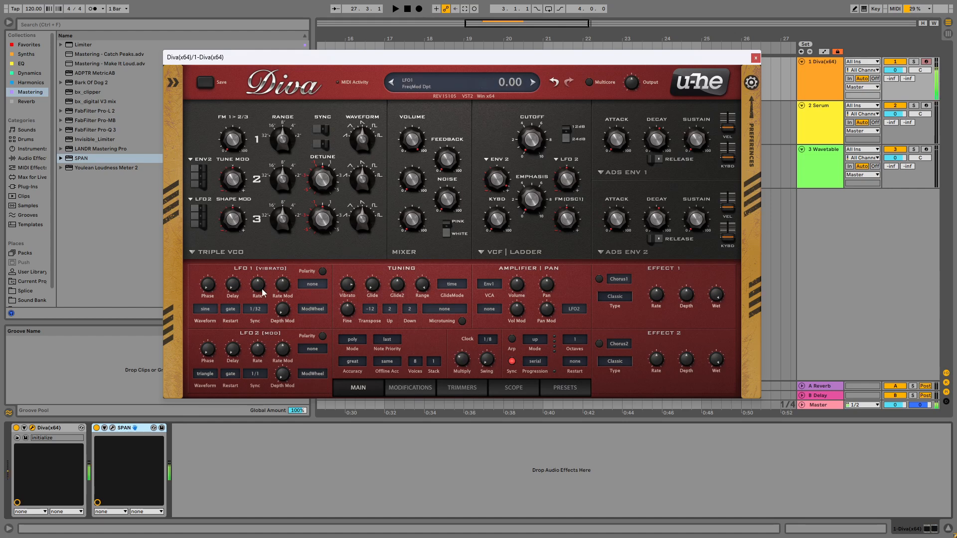
Test LFO 1's delay, rate and depth modulation with a changed Env1 sustain, and reset the delay.
left_click_drag(232, 286, 238, 282)
mouse_move(693, 146)
left_mouse_down()
mouse_move(696, 95)
mouse_move(686, 152)
left_mouse_up()
double_click(232, 291)
mouse_move(255, 285)
left_mouse_down()
mouse_move(259, 253)
mouse_move(260, 304)
mouse_move(262, 287)
left_mouse_up()
mouse_move(282, 314)
left_mouse_down()
mouse_move(282, 284)
mouse_move(282, 310)
left_mouse_up()
left_click_drag(281, 357, 279, 401)
Compare the saw down and sine waveforms on LFO 1, ending on saw down.
left_click(211, 312)
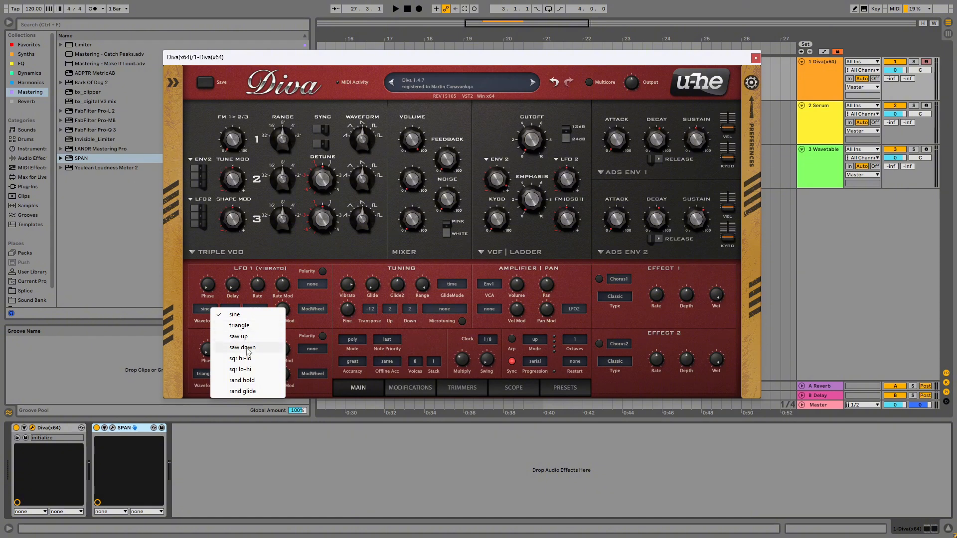
left_click(242, 347)
left_click(196, 309)
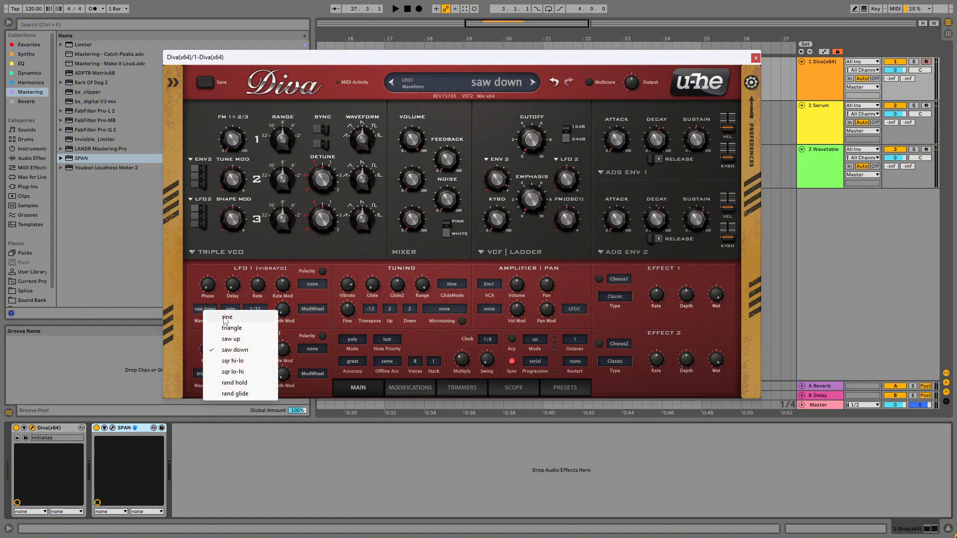
left_click(225, 316)
left_click(205, 309)
left_click(235, 348)
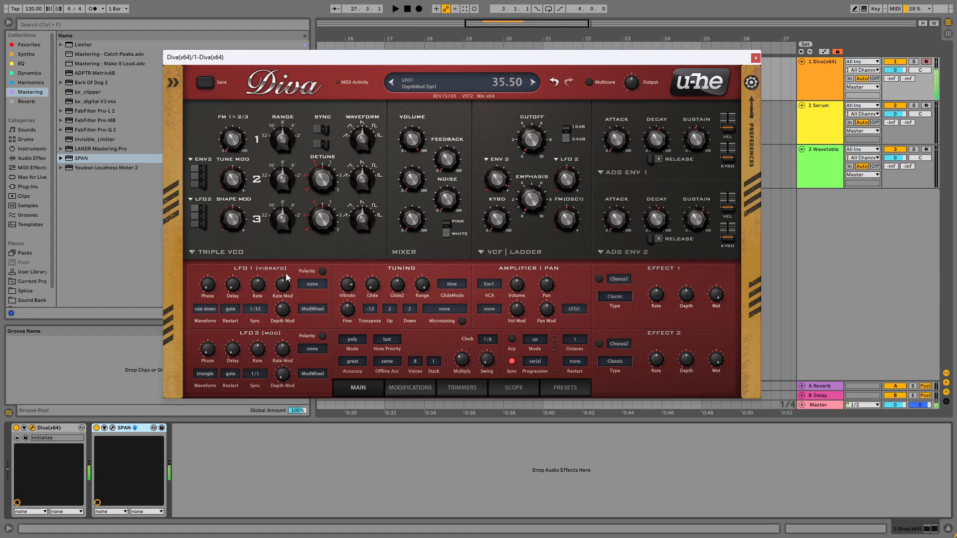
Set LFO 1's sync rate to 1/2 and its waveform to saw up.
left_click(256, 309)
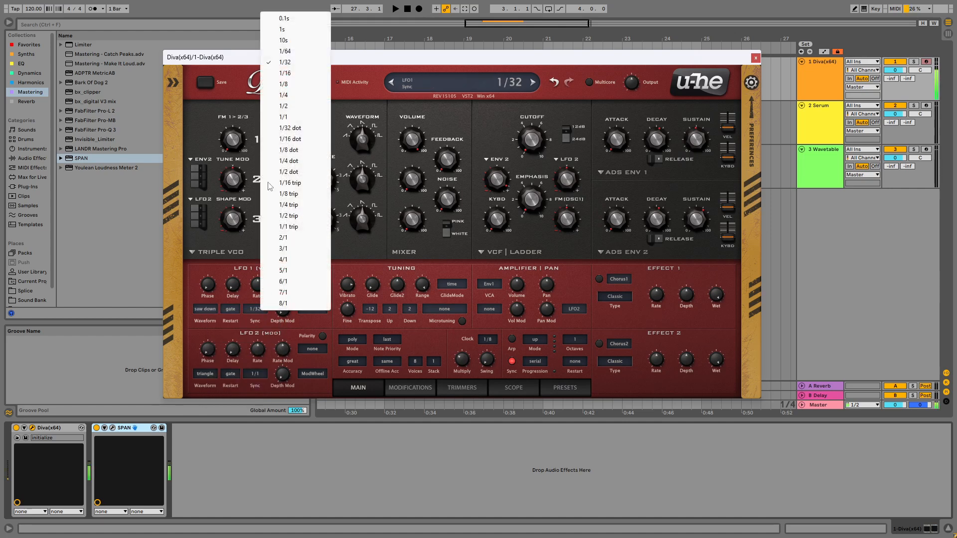
left_click(279, 97)
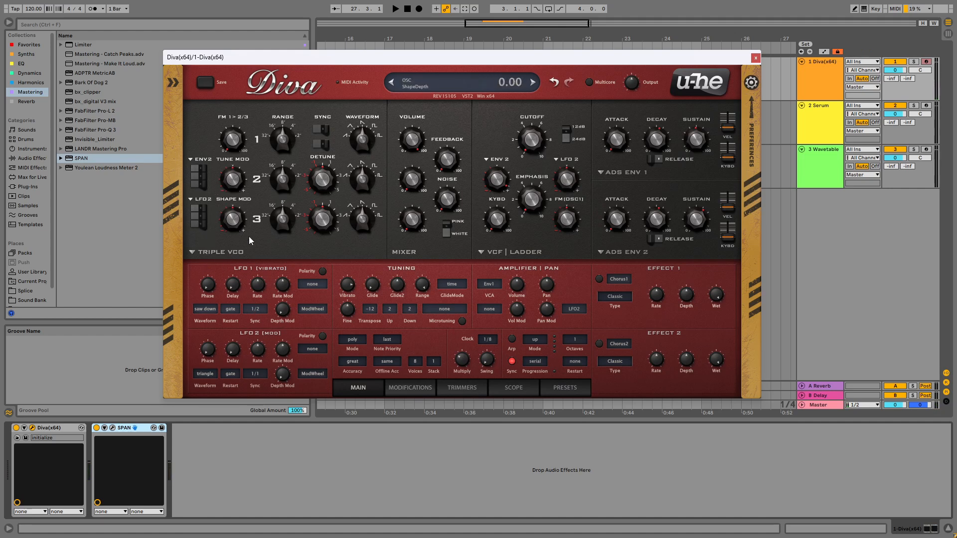
left_click(205, 309)
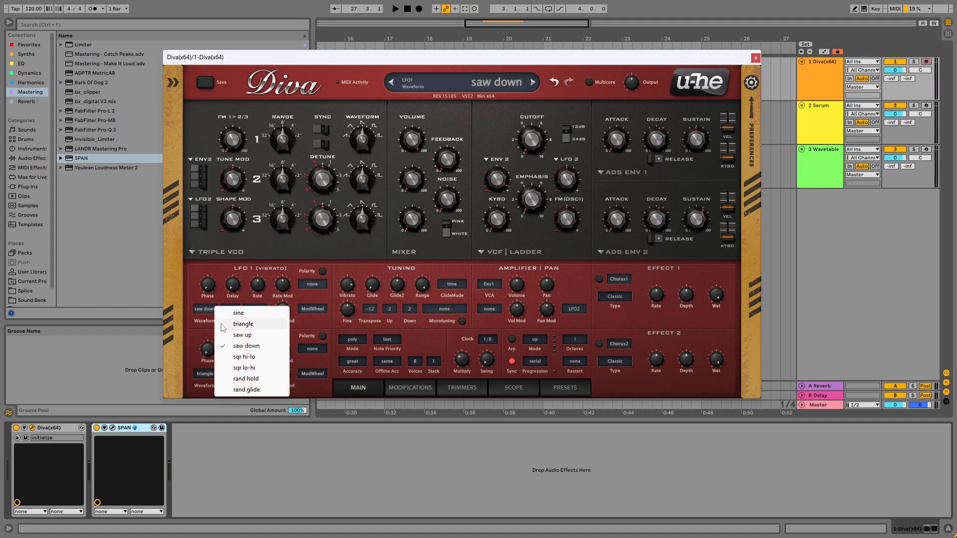
left_click(249, 334)
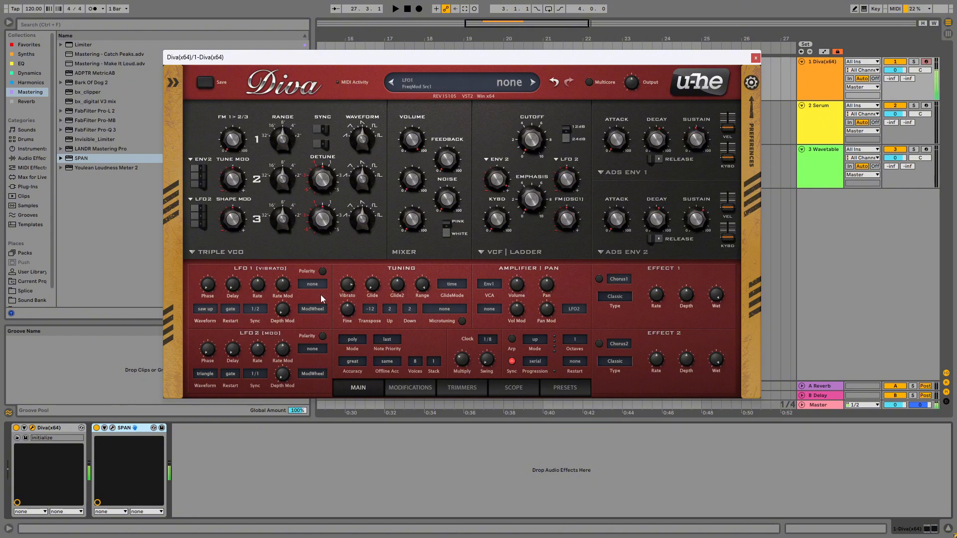
Audition the two square waveforms on LFO 1, sqr hi-lo followed by sqr lo-hi.
left_click(206, 309)
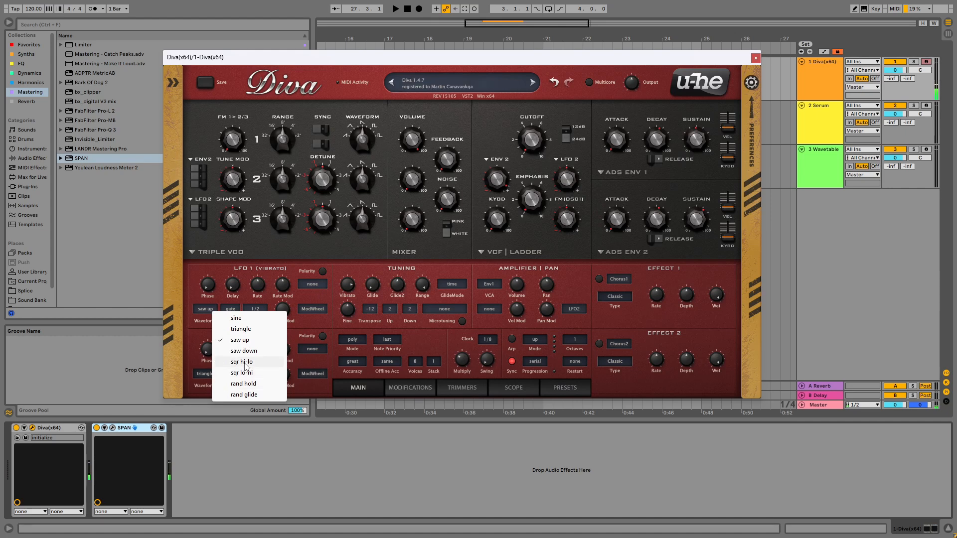
left_click(244, 364)
left_click(207, 309)
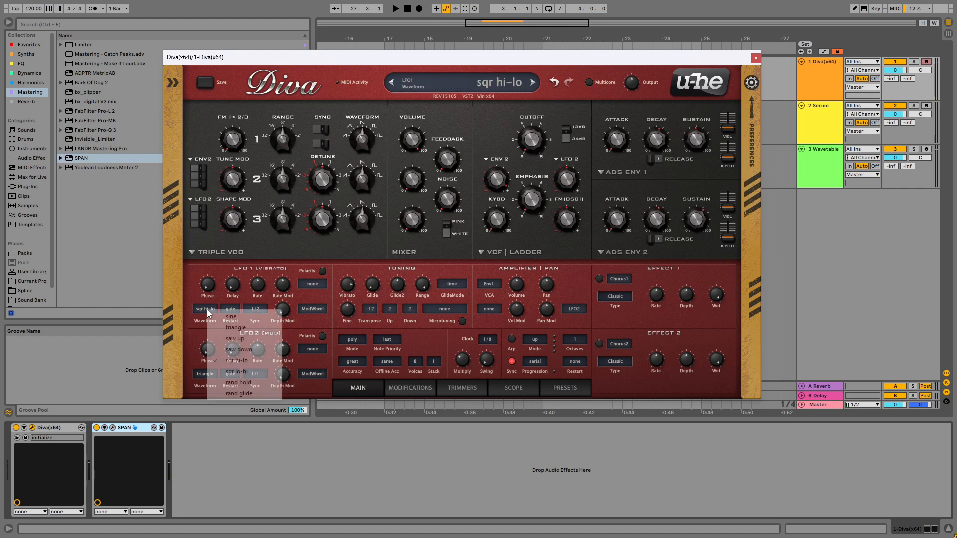
left_click(232, 373)
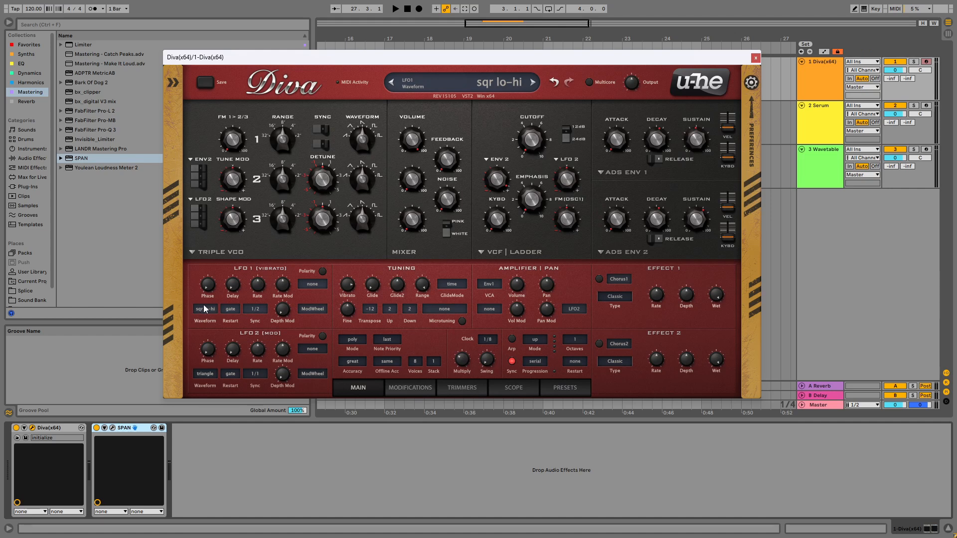
Audition the random waveforms on LFO 1, rand hold followed by rand glide.
left_click(216, 309)
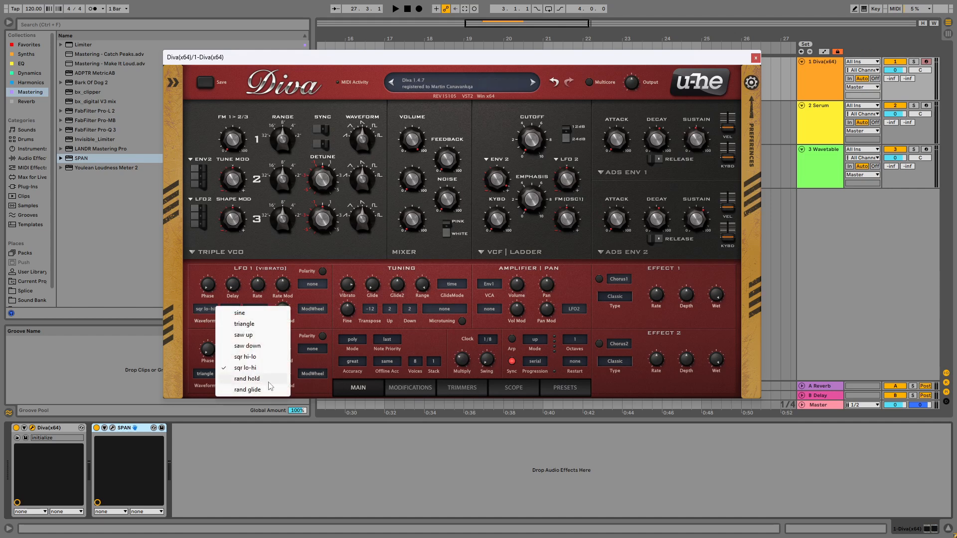
left_click(250, 379)
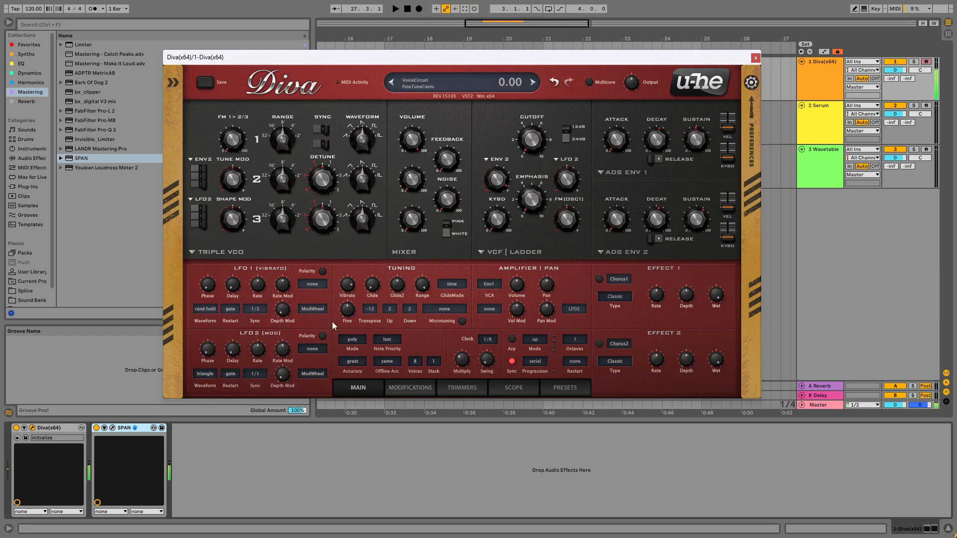
left_click(208, 310)
left_click(255, 390)
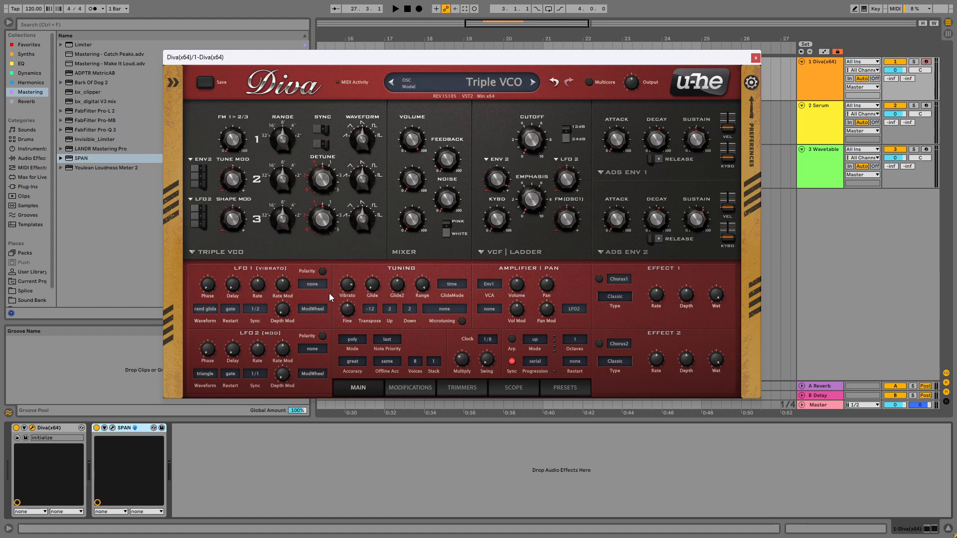
Try LFO 1's restart mode on sync and return it to gate.
left_click(256, 310)
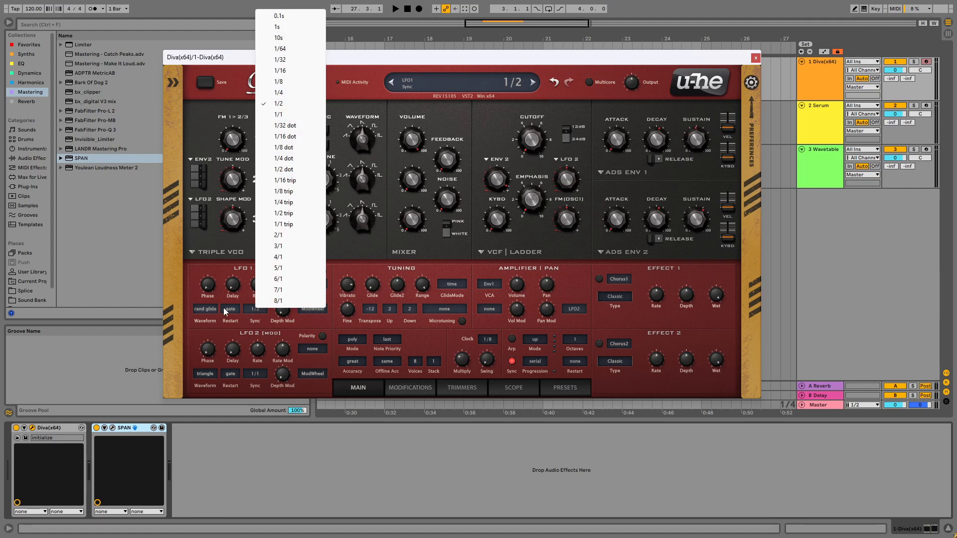
left_click(225, 312)
left_click(247, 314)
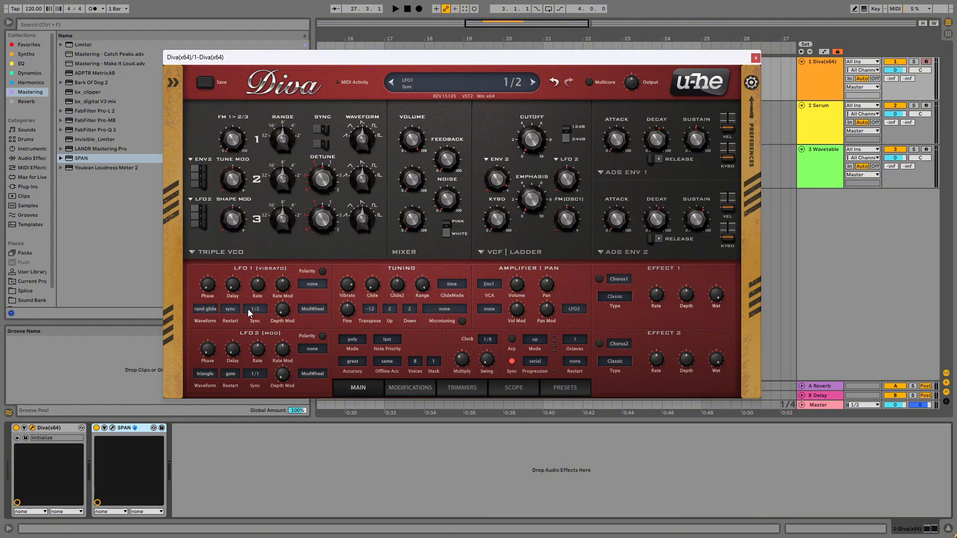
left_click(227, 318)
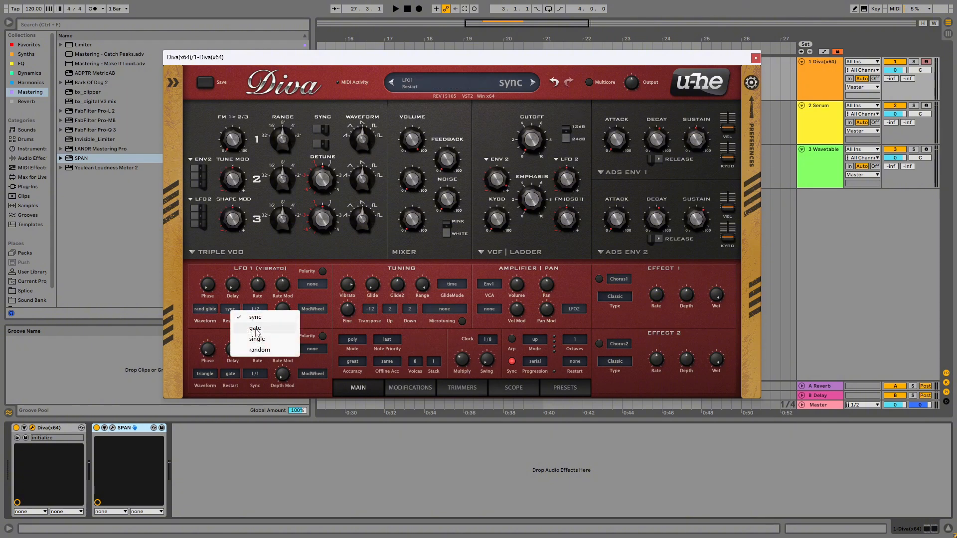
left_click(240, 314)
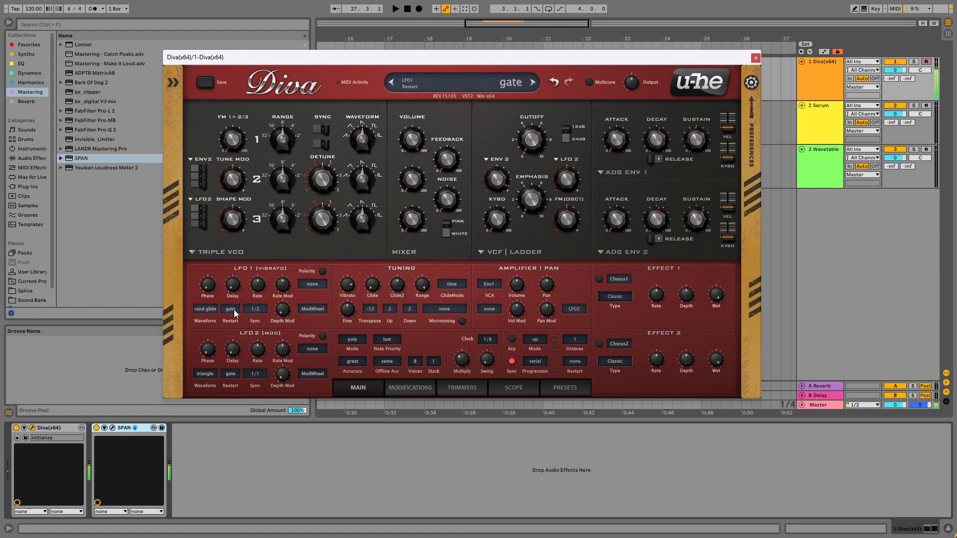
Change LFO 1's waveform to saw up and its restart mode to sync.
left_click(210, 309)
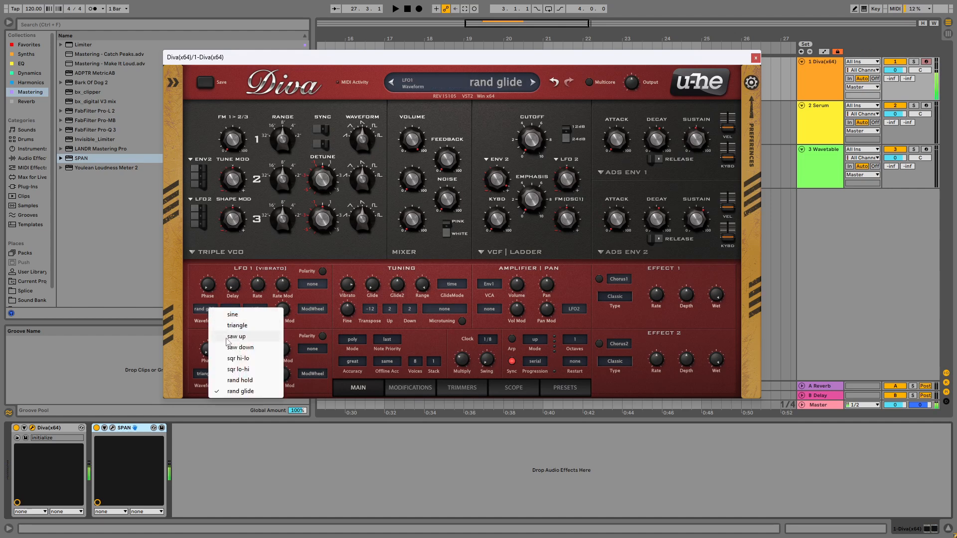
left_click(238, 336)
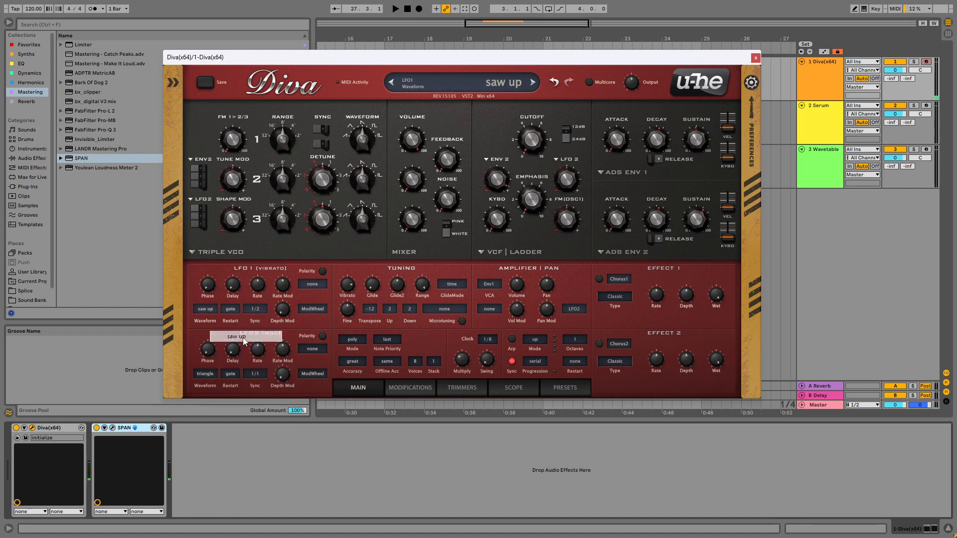
left_click(234, 309)
left_click(251, 319)
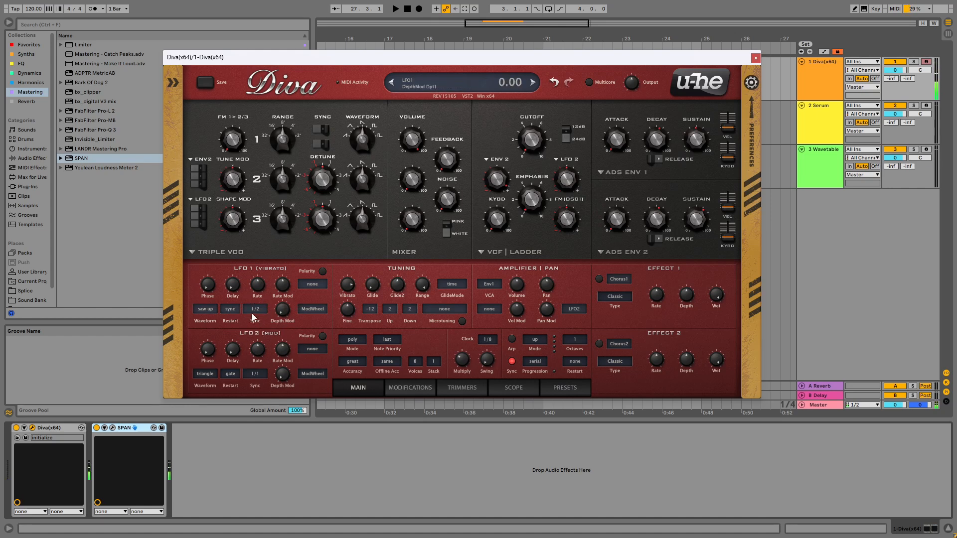
Set LFO 1's sync rate to 1/32 and its waveform to sine, keeping the restart mode on sync.
left_click(228, 309)
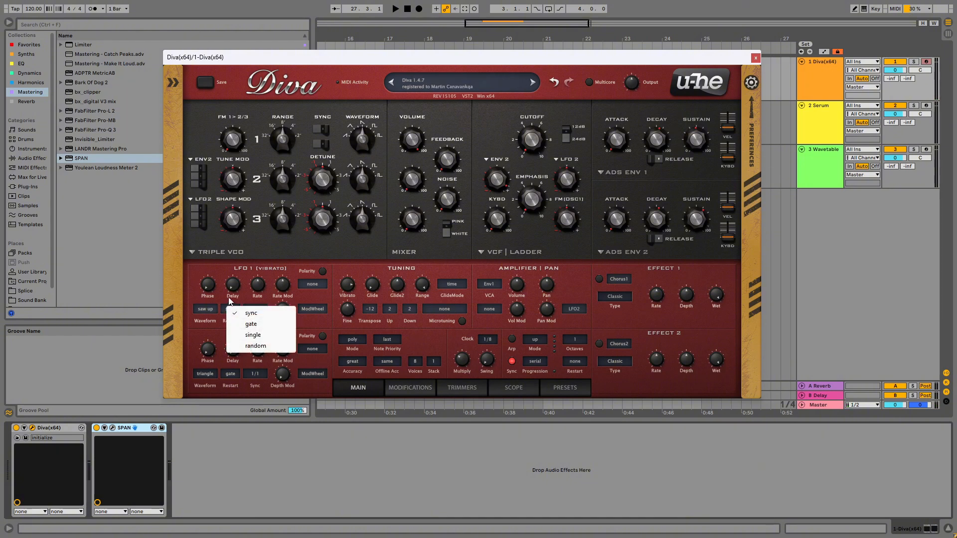
left_click(233, 311)
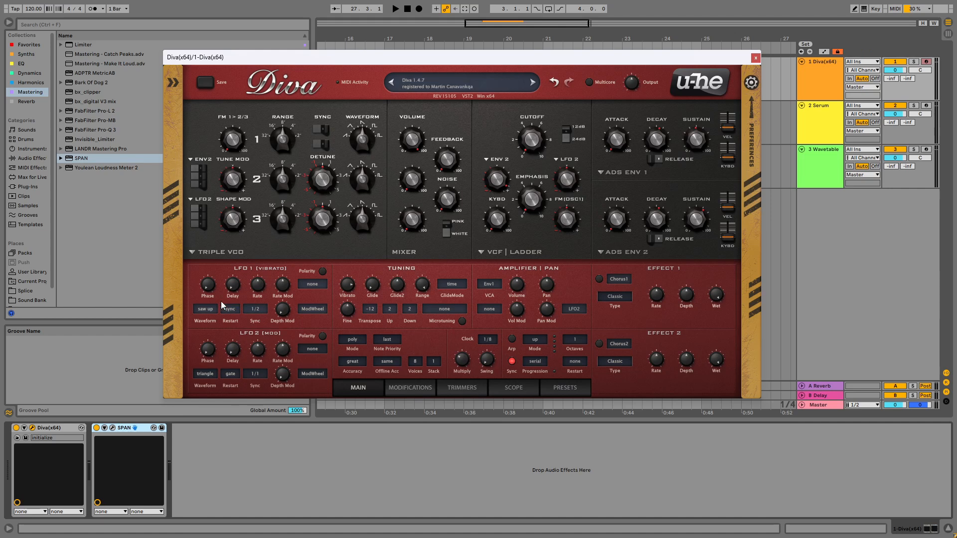
left_click(255, 309)
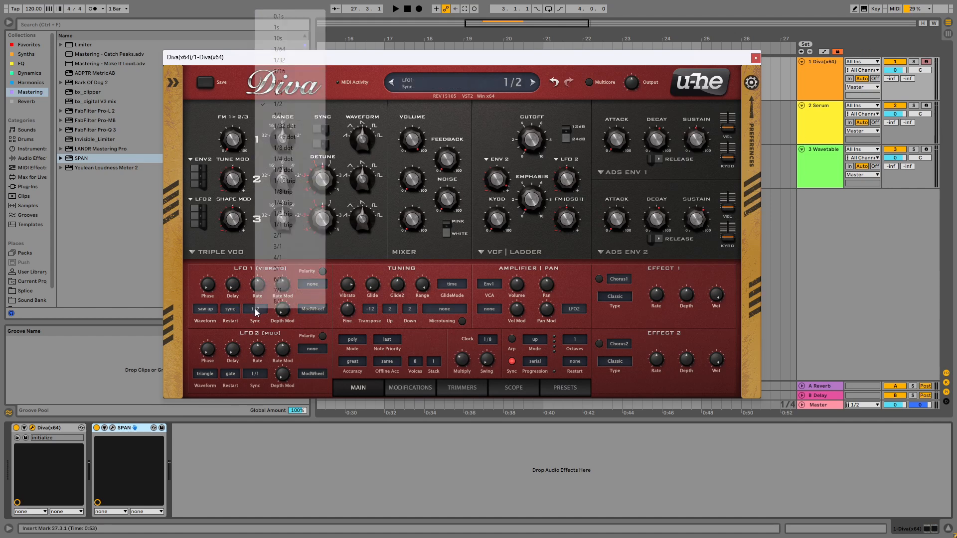
left_click(280, 60)
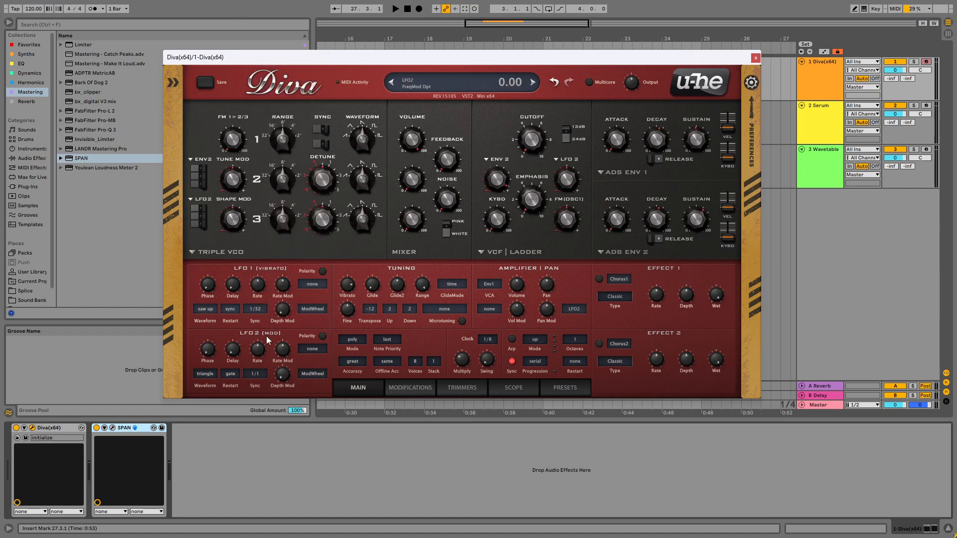
left_click(205, 309)
left_click(206, 314)
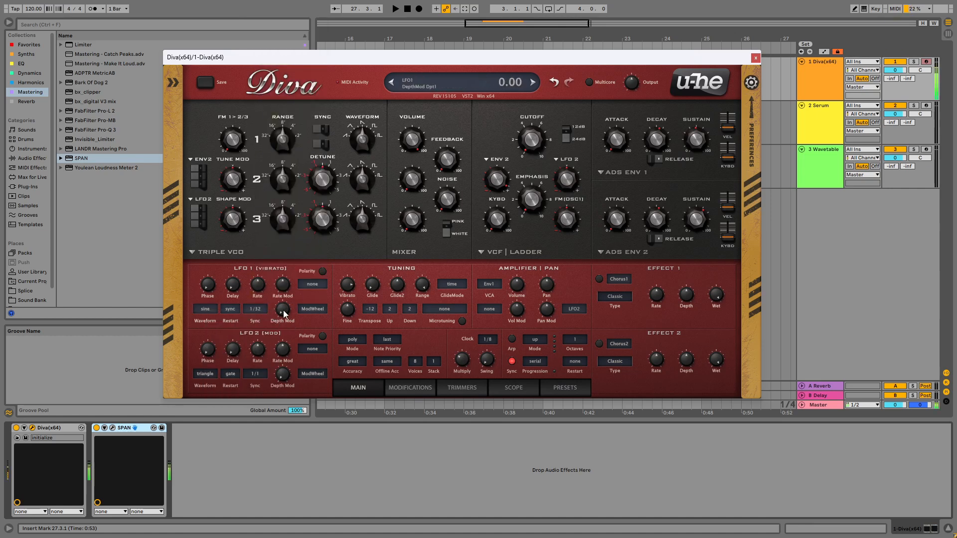
Audition LFO 1's sync rate at 1/16 and 1/8, raising the Tuning section's Vibrato amount.
left_click(255, 309)
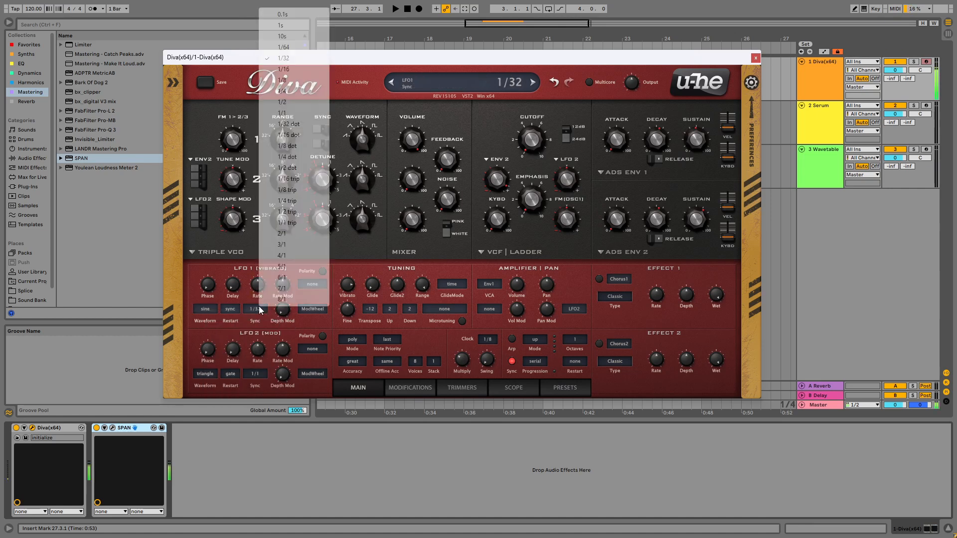
left_click(294, 69)
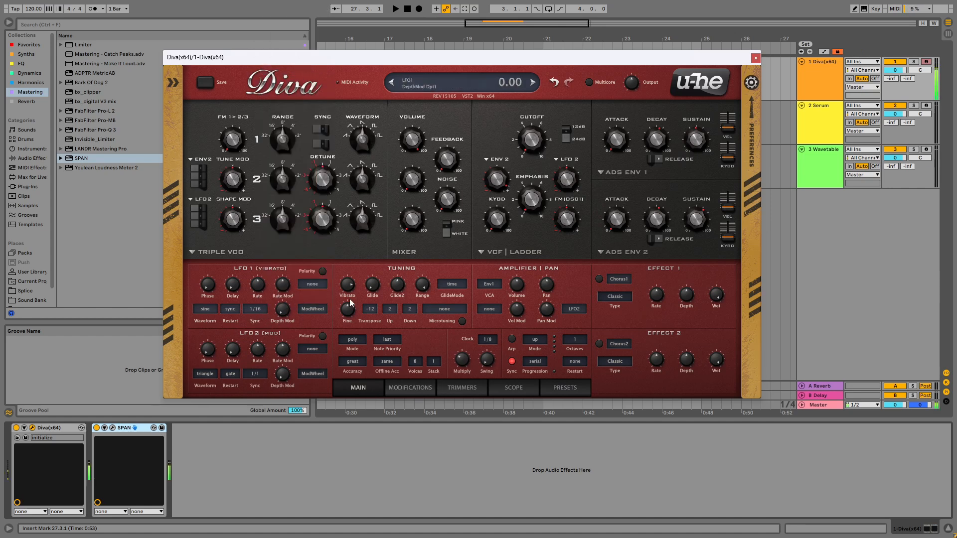
left_click(256, 309)
left_click(294, 85)
double_click(348, 285)
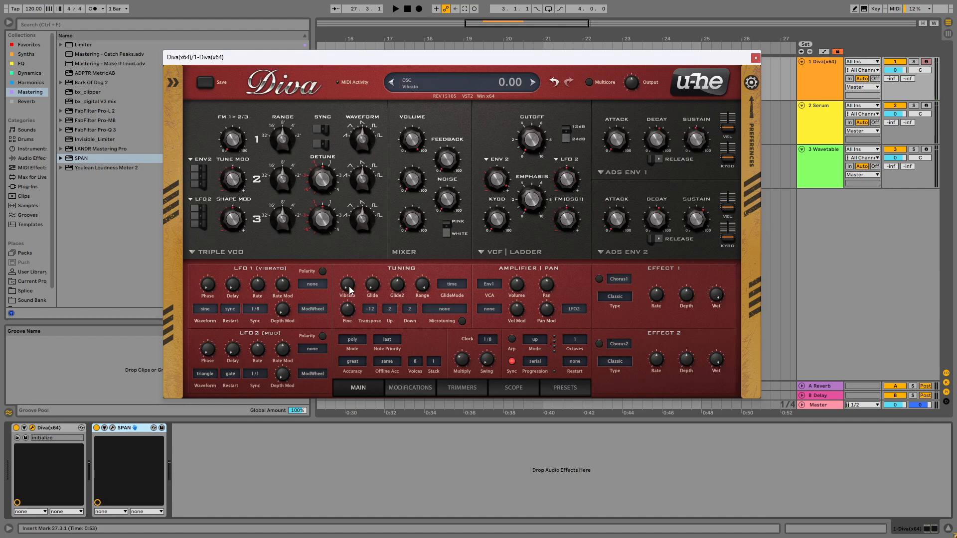
left_click_drag(351, 291, 353, 180)
Toggle LFO 1's polarity repeatedly and leave it on positive.
left_click(324, 270)
left_click(322, 272)
left_click(323, 271)
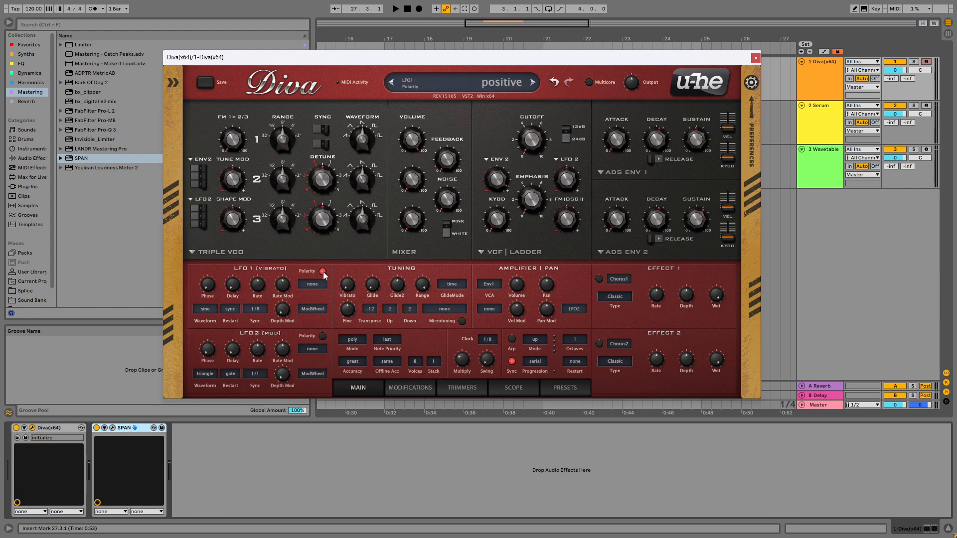
left_click(323, 272)
left_click(323, 272)
left_click(323, 272)
left_click(323, 272)
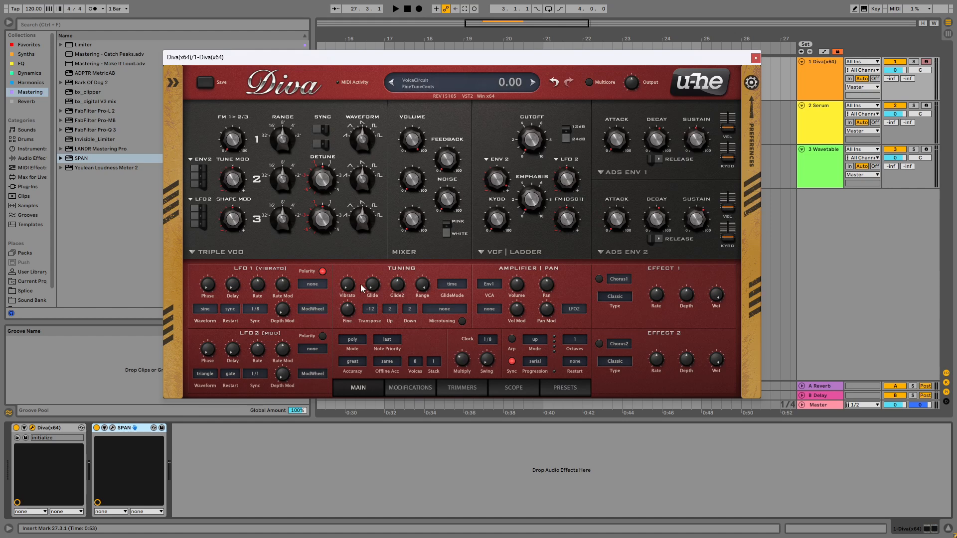
Set LFO 1's rate modulation source to Env2 and modulate the filter cutoff from LFO1 with a raised depth.
left_click(308, 285)
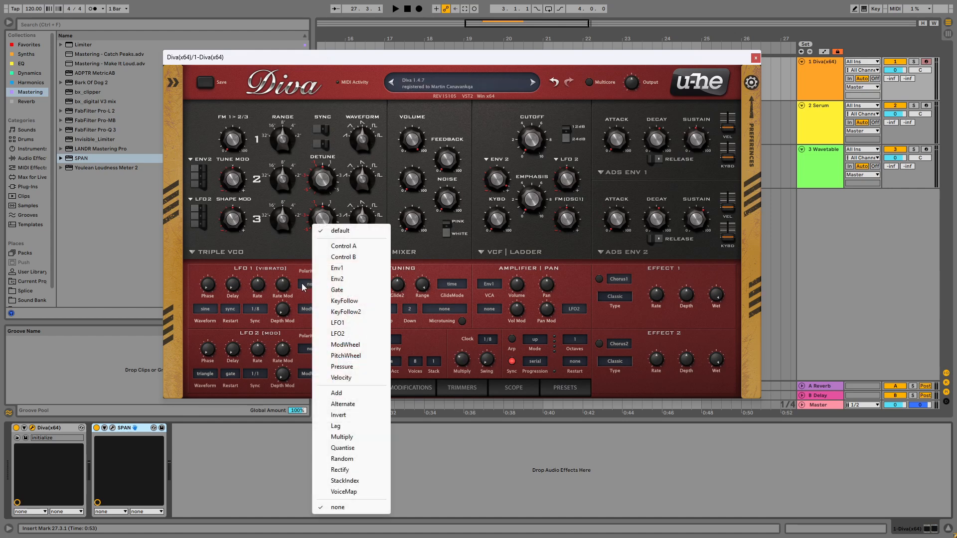
left_click(340, 281)
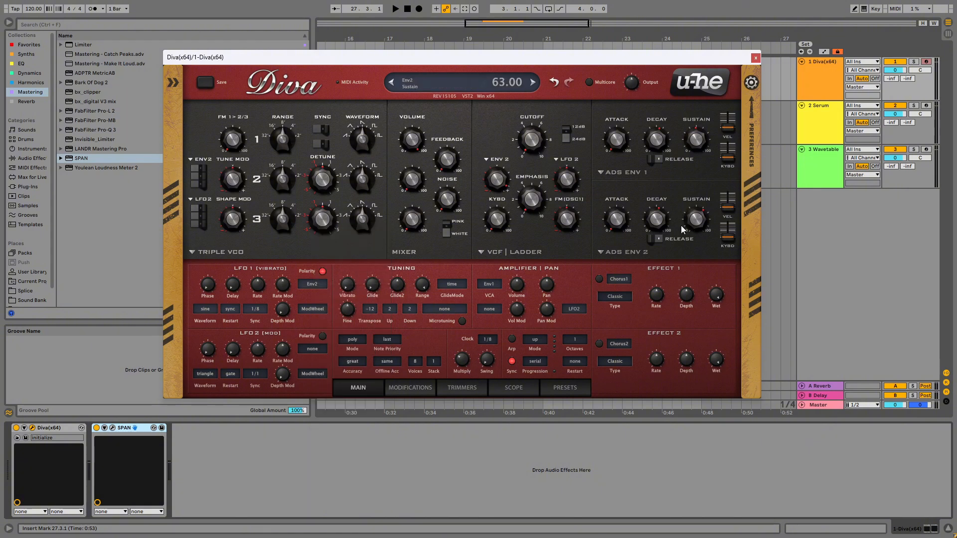
left_click(568, 159)
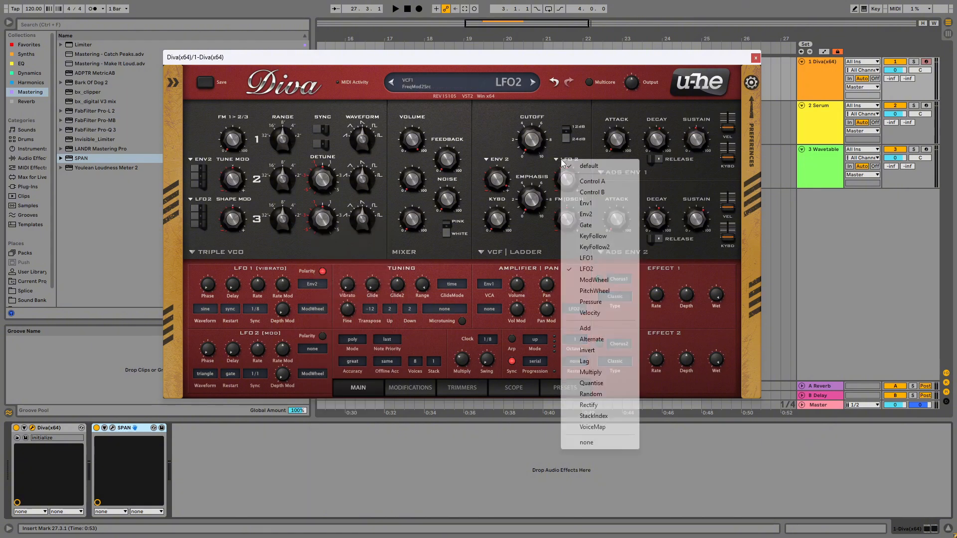
left_click(613, 257)
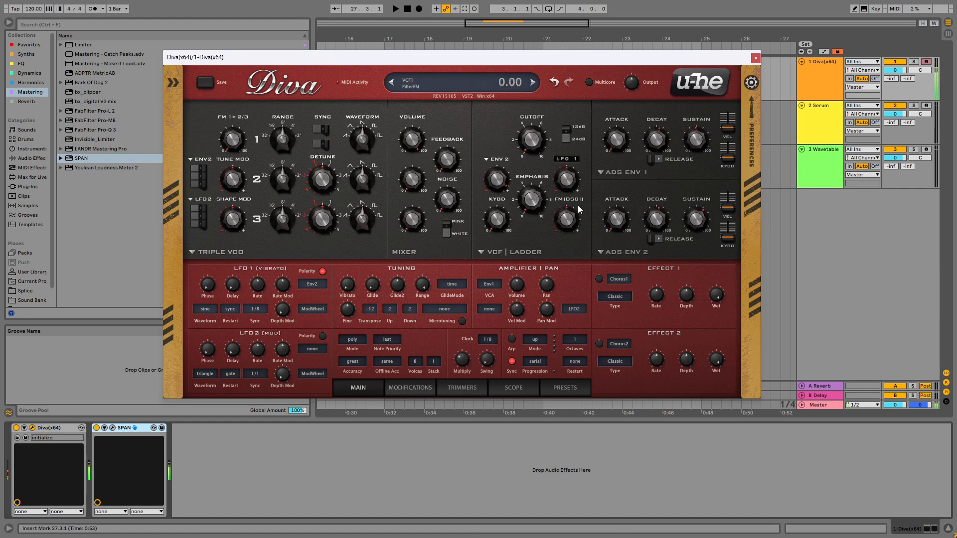
left_click_drag(572, 181, 568, 154)
Reset Diva to its init patch.
left_click(312, 284)
left_click(478, 110)
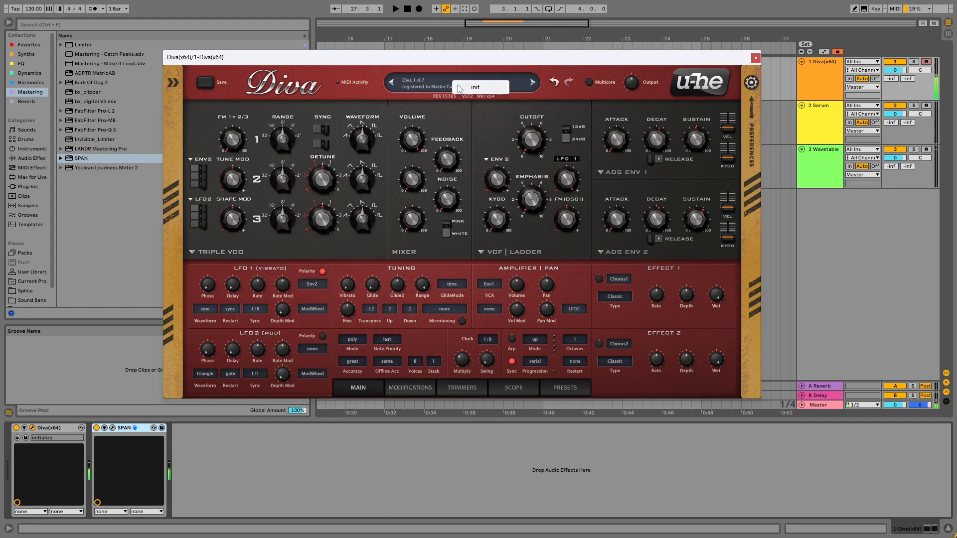
key("ctrl+z")
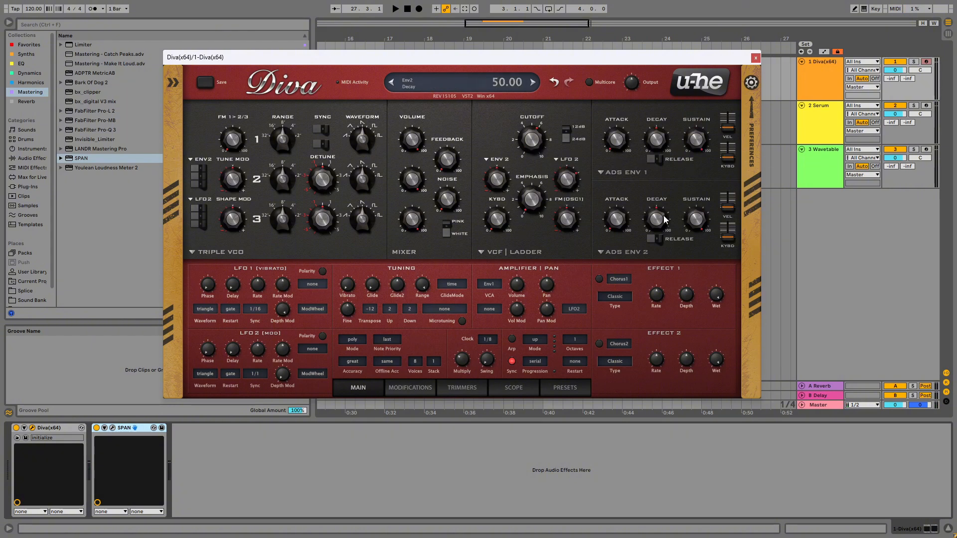
Assign LFO1 as the ladder filter's second cutoff modulation source.
left_click(555, 159)
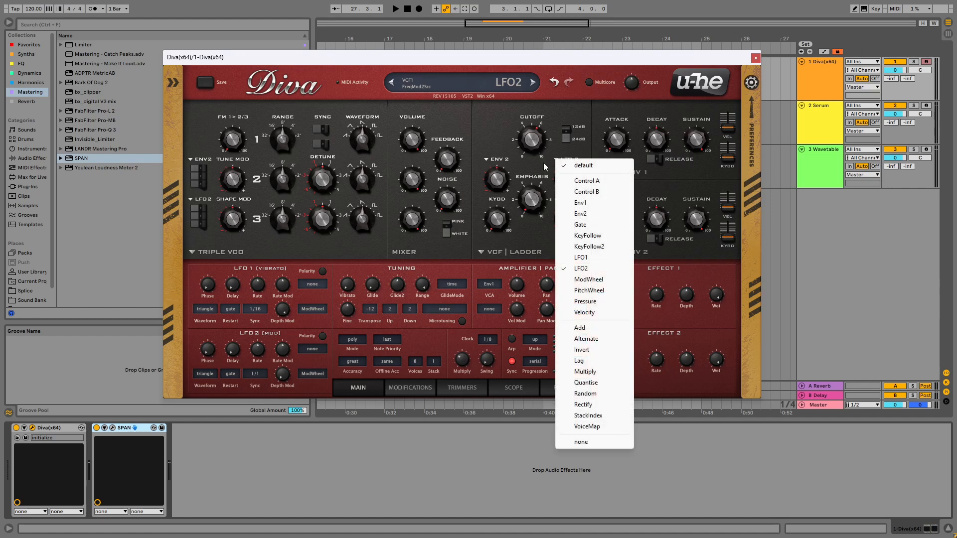
left_click(592, 256)
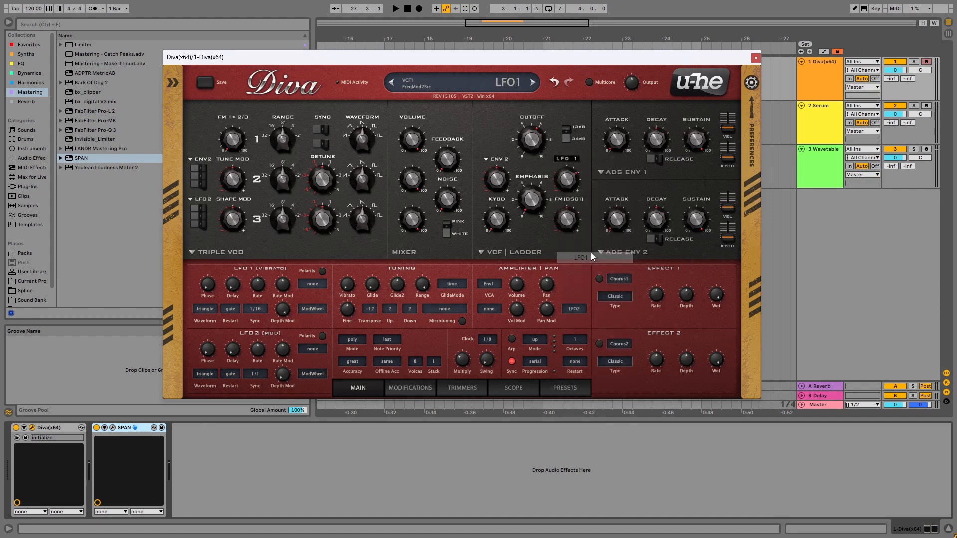
left_click(566, 158)
left_click(548, 165)
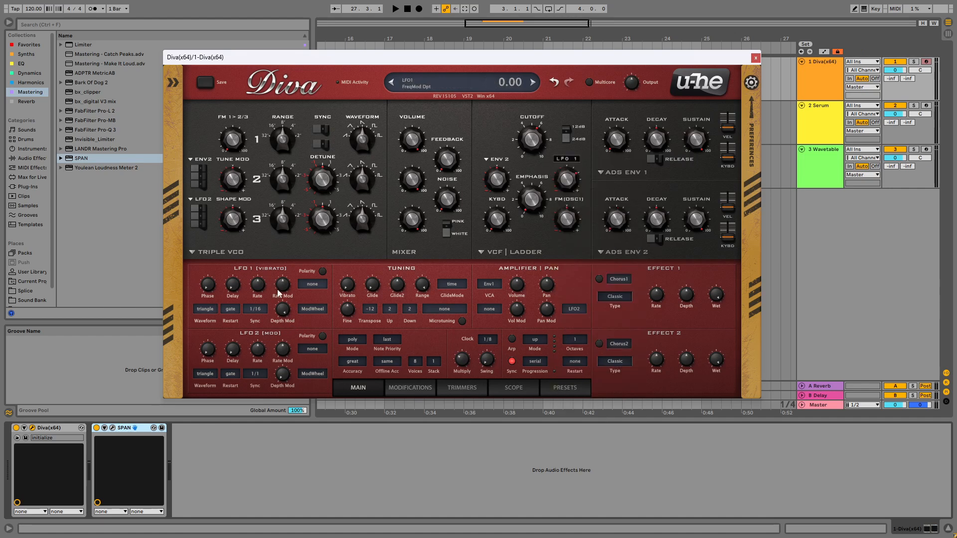
Set LFO 1's rate modulation source to Env2 and the filter's LFO 1 cutoff modulation depth to 60.
left_click(314, 284)
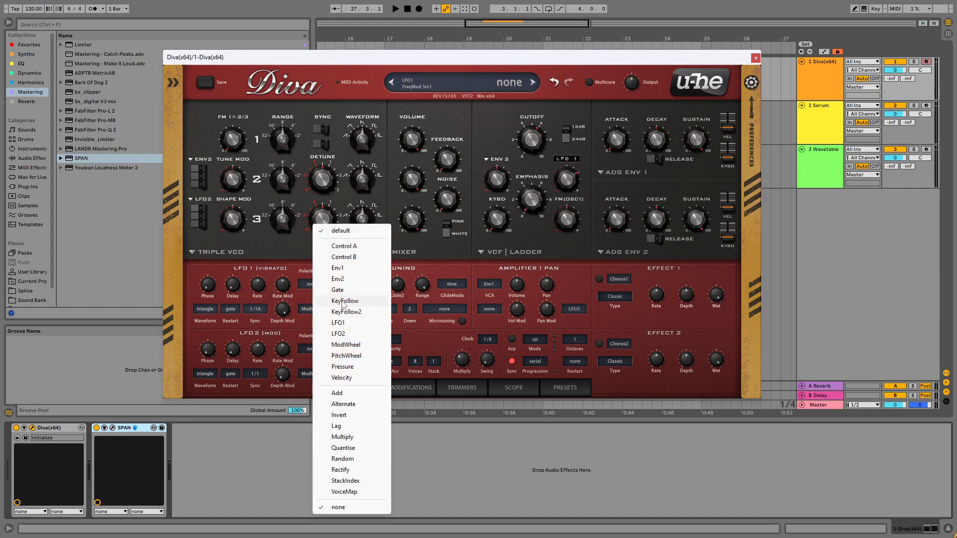
left_click(323, 290)
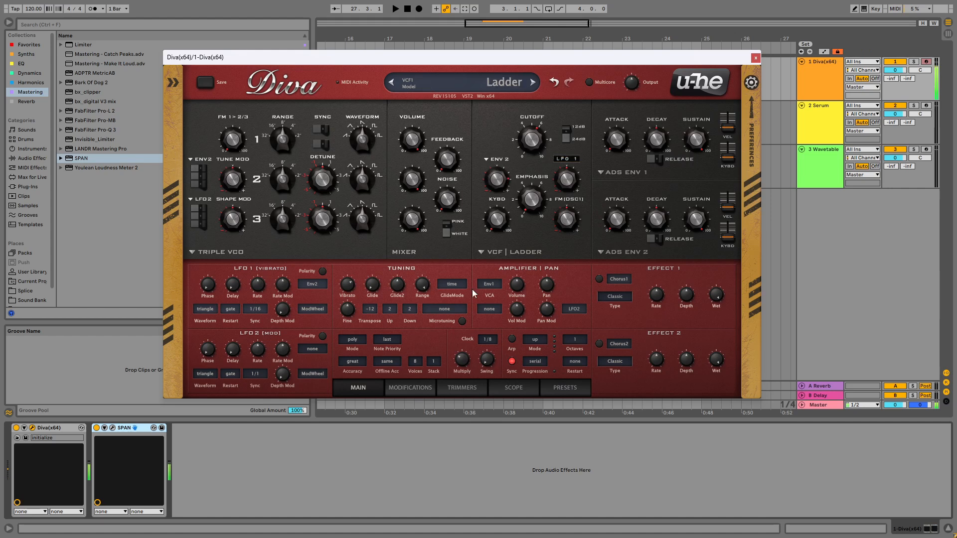
left_click_drag(577, 159, 574, 189)
left_click_drag(571, 183, 574, 168)
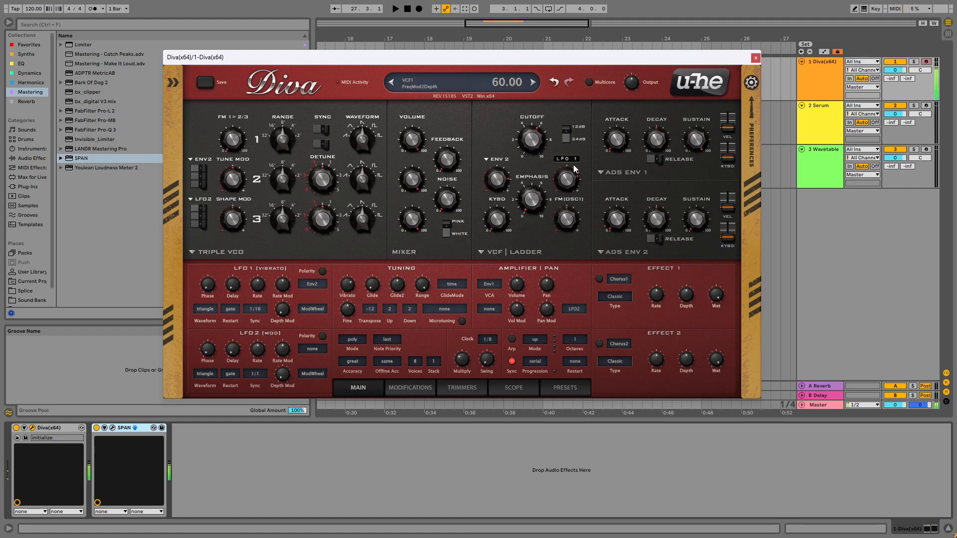
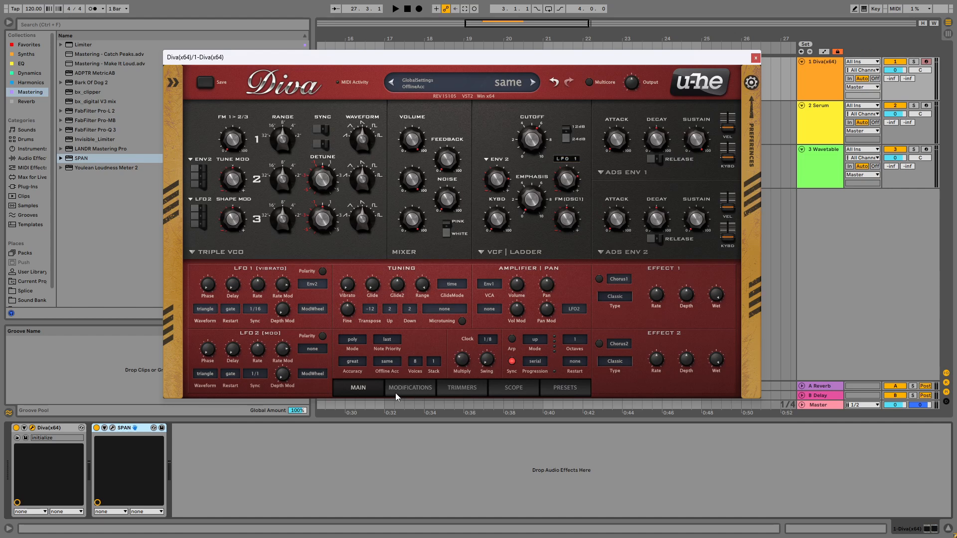
Switch the ladder filter's second cutoff modulation source to LFO2.
mouse_move(573, 177)
left_click(568, 158)
left_click(612, 278)
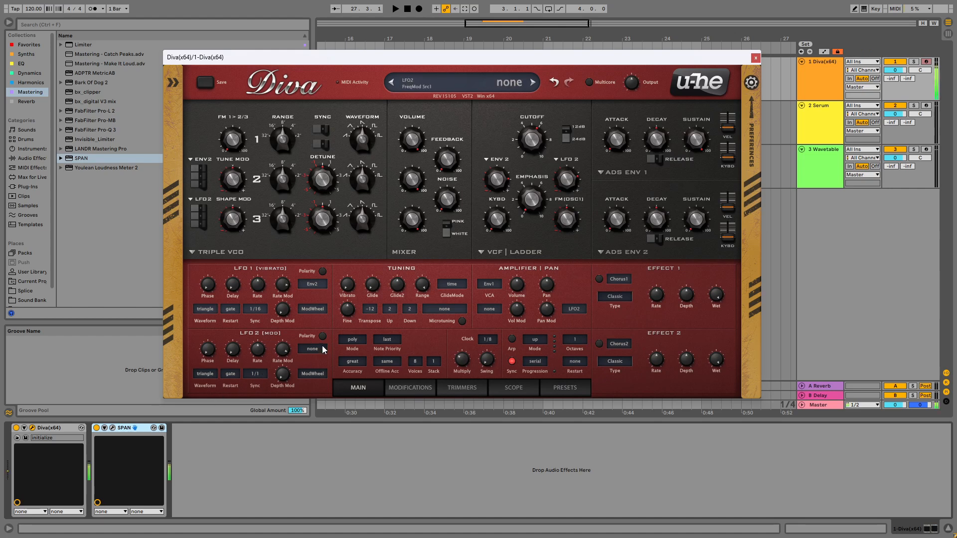
Raise LFO 2's rate modulation depth to 4.10 and set its sync rate to 1/4.
scroll(287, 351, "up", 2)
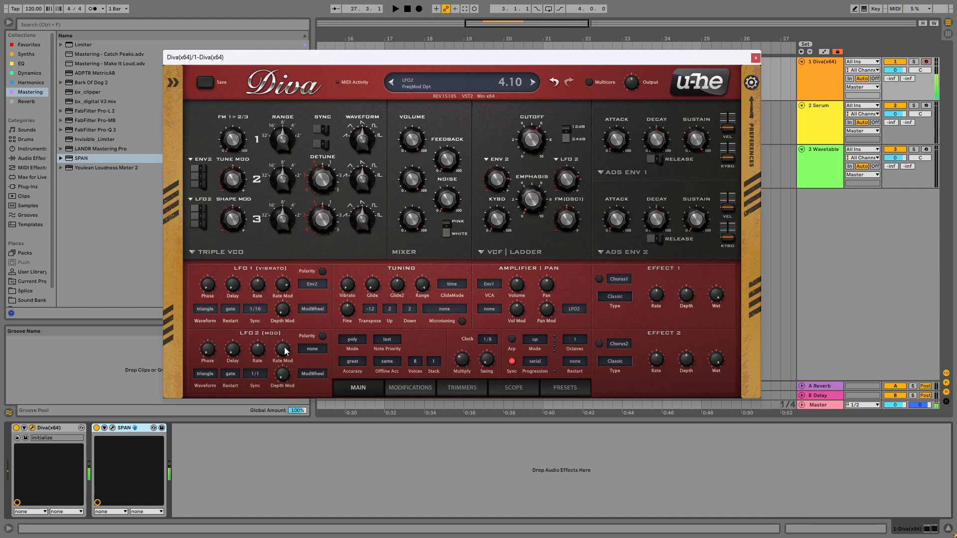
left_click(240, 373)
left_click(253, 377)
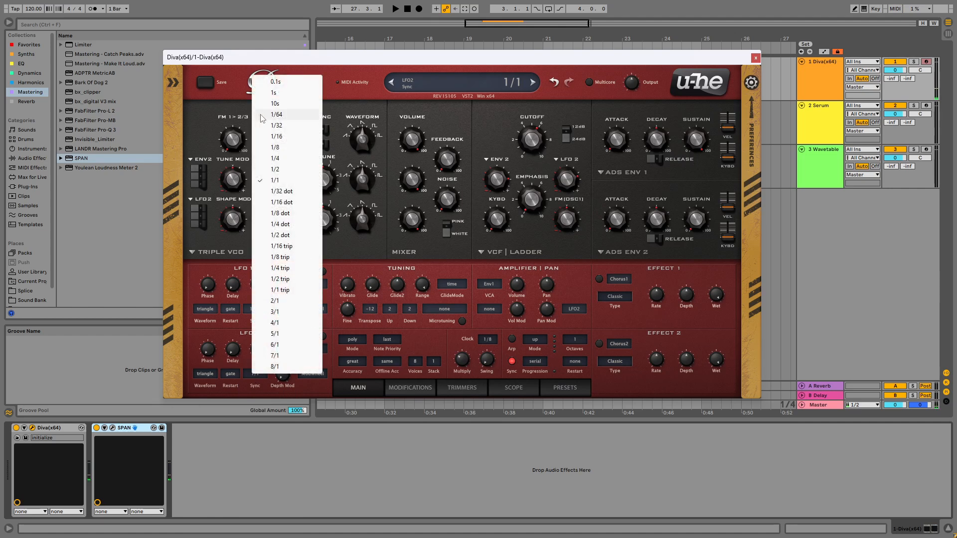
left_click(282, 154)
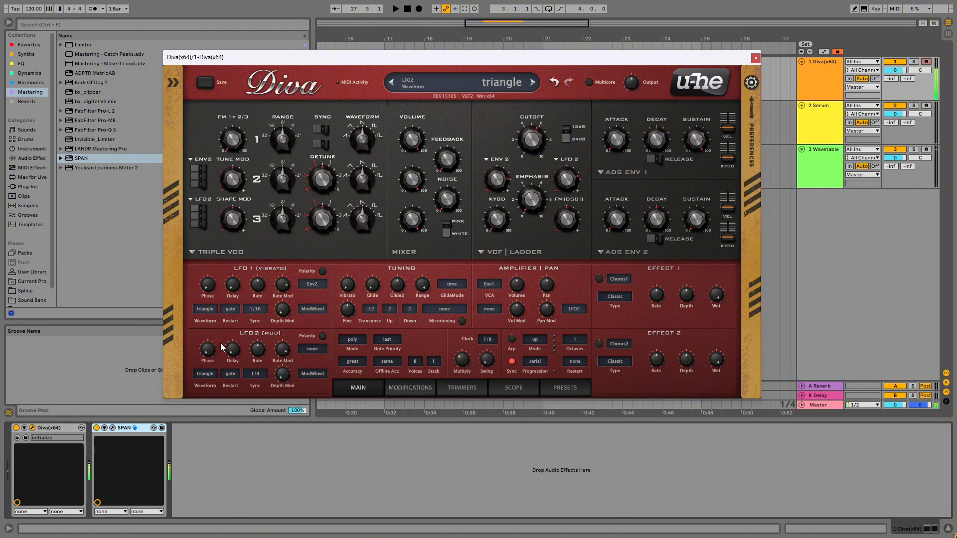
Check LFO 2's waveform and restart settings, and set its rate modulation source to Env2.
left_click(193, 375)
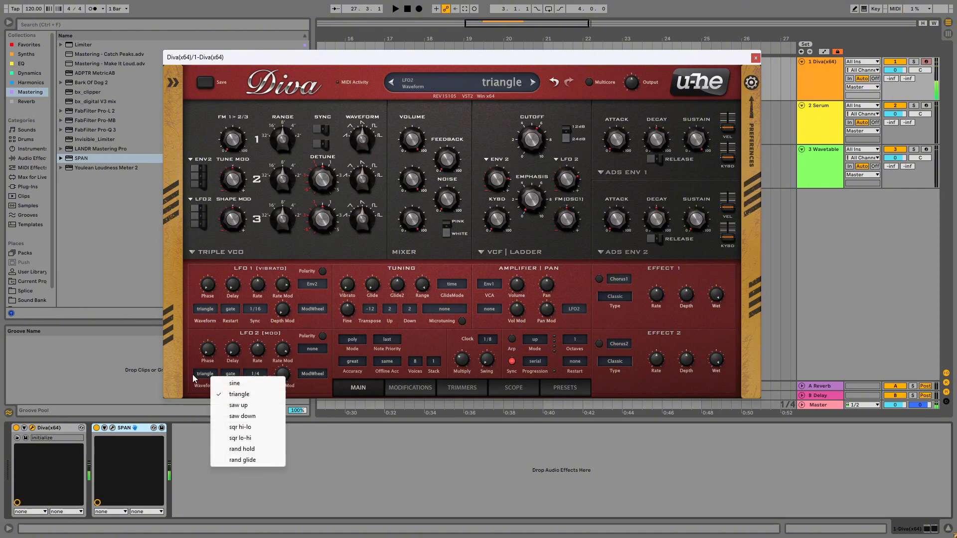
left_click(230, 374)
key("Escape")
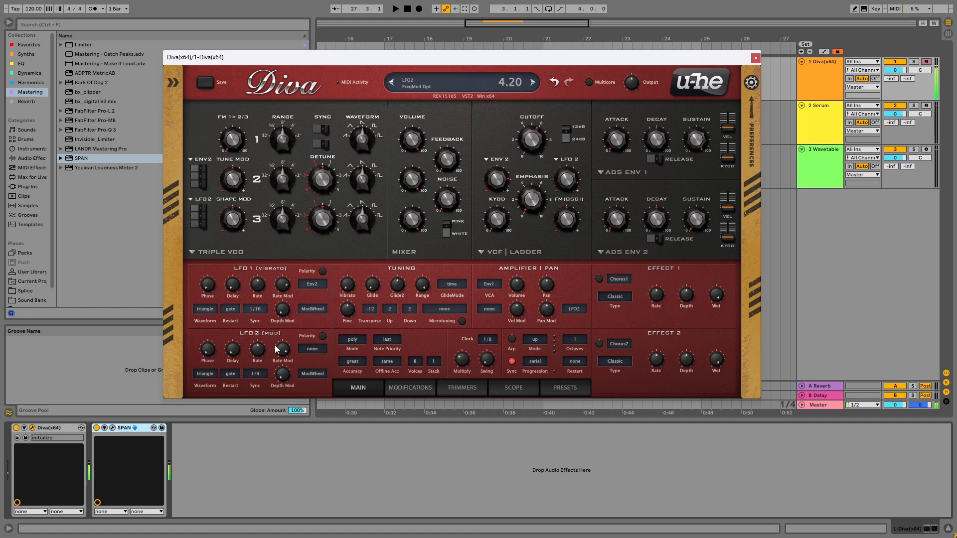
left_click(314, 349)
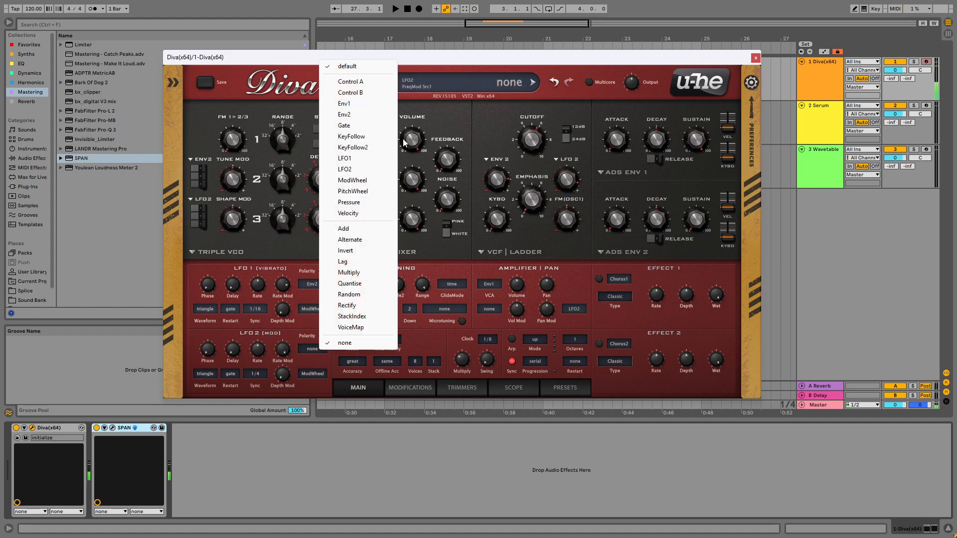
left_click(348, 116)
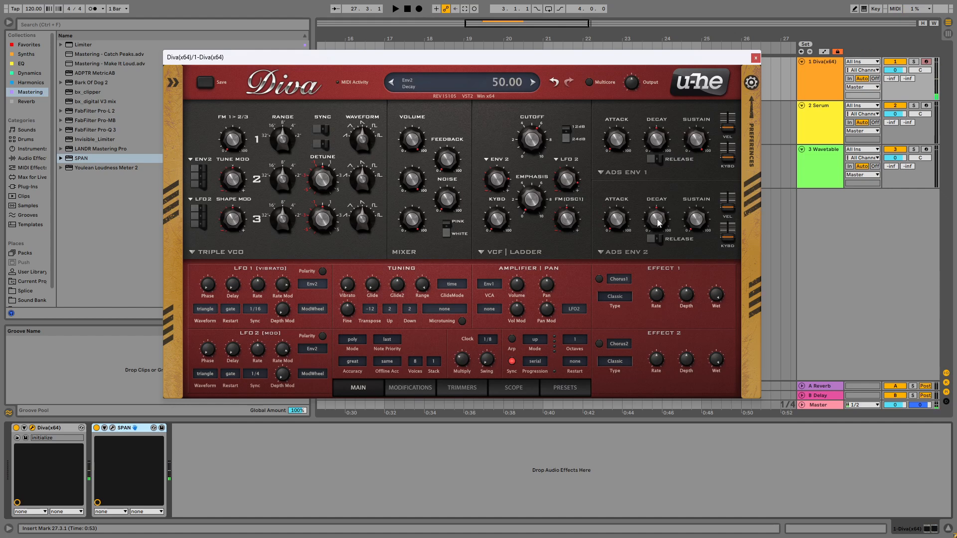
Raise envelope 2's decay, adjust its attack, and set the filter cutoff's second modulation source to ModWheel.
left_click_drag(657, 219, 660, 198)
left_click_drag(617, 228, 618, 221)
left_click(565, 160)
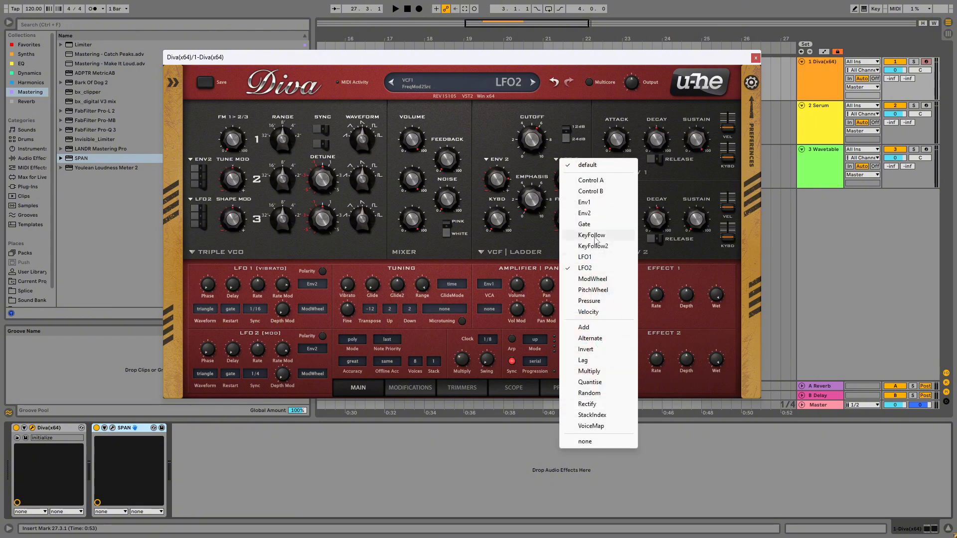
left_click(596, 280)
Review the modulation source options available for LFO 2's rate and depth.
left_click(306, 350)
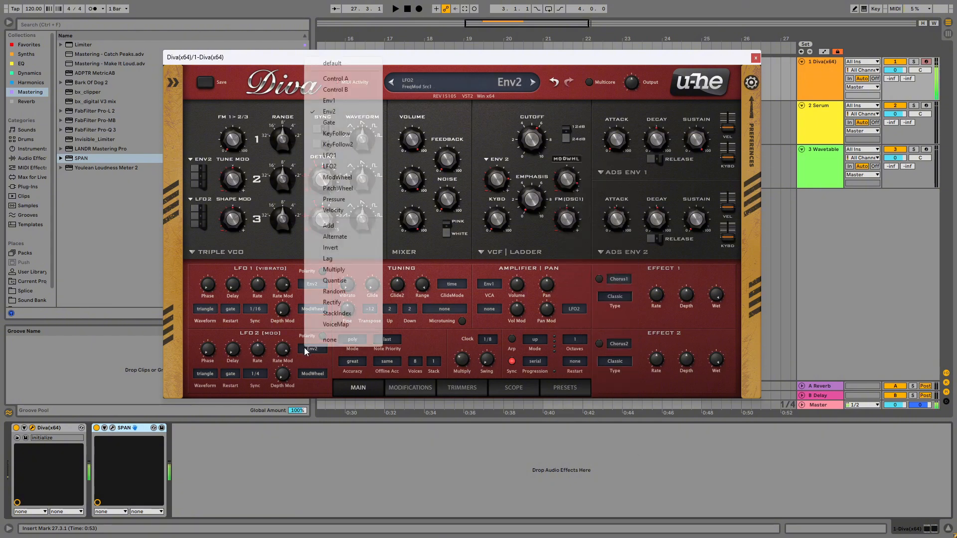
left_click(305, 351)
left_click(303, 353)
left_click(304, 353)
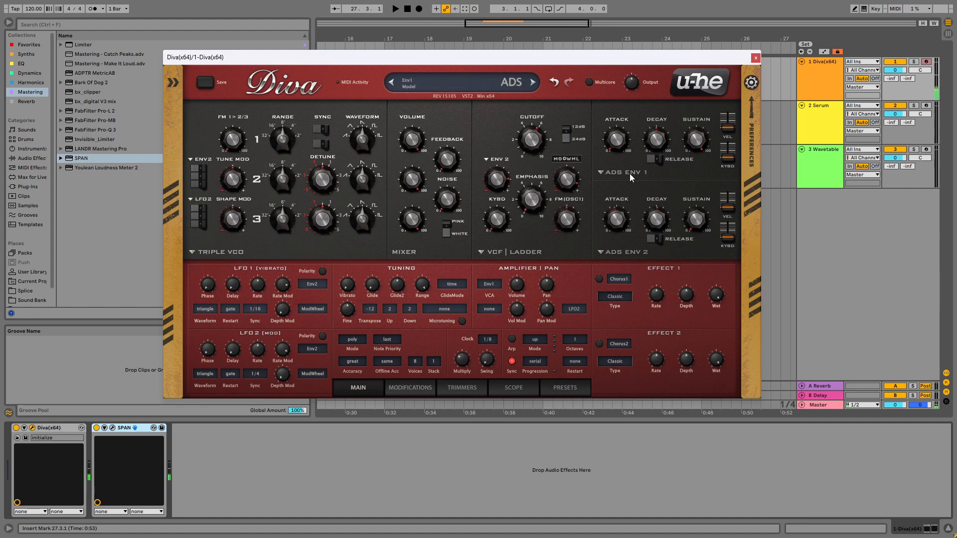
left_click(313, 374)
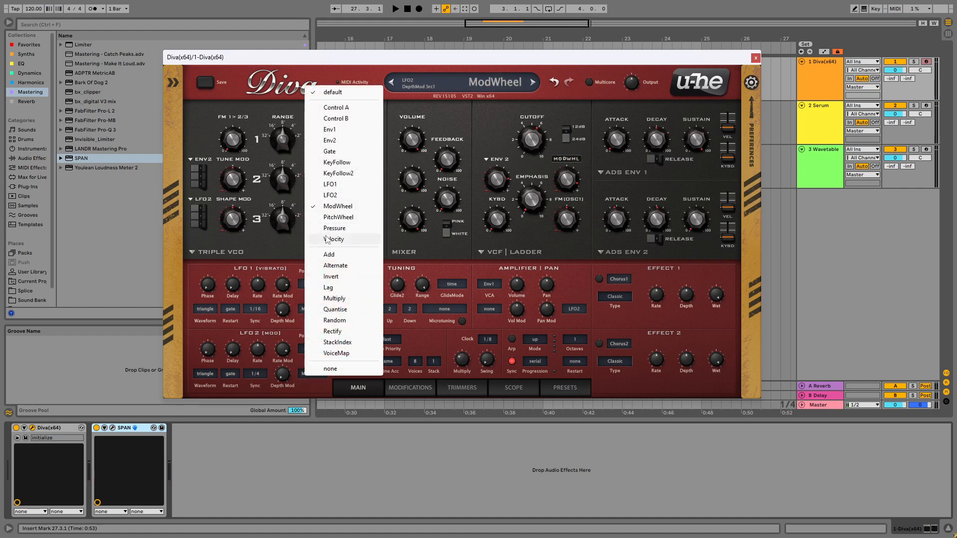
left_click(230, 335)
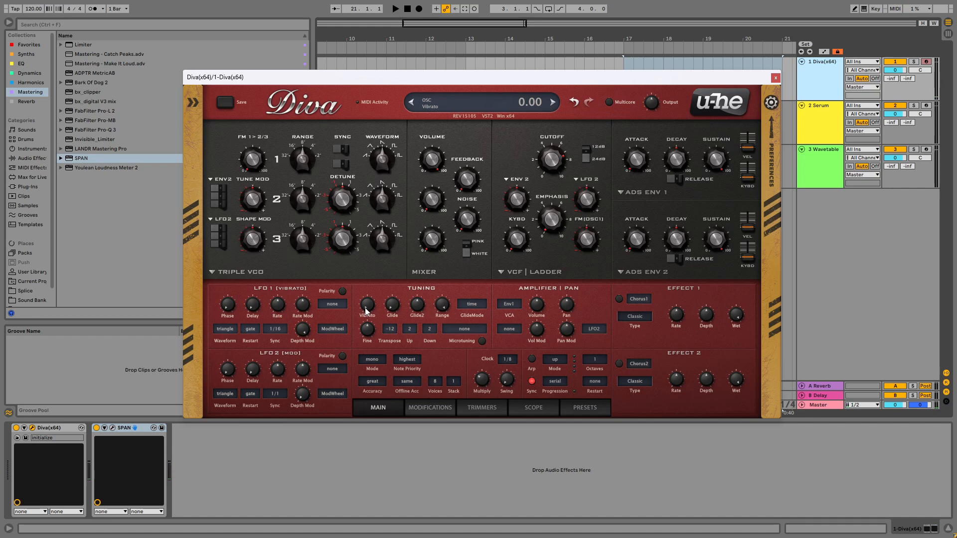
Set up LFO 1 vibrato with a raised vibrato amount, reduced depth modulation and a sync rate of 1/4.
left_click_drag(367, 292, 376, 219)
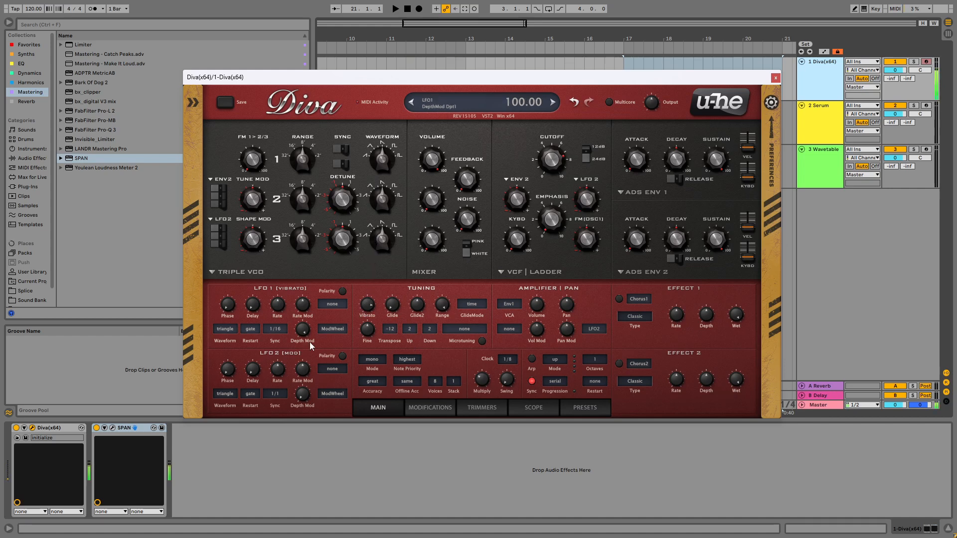
left_click_drag(302, 333, 308, 423)
left_click(279, 326)
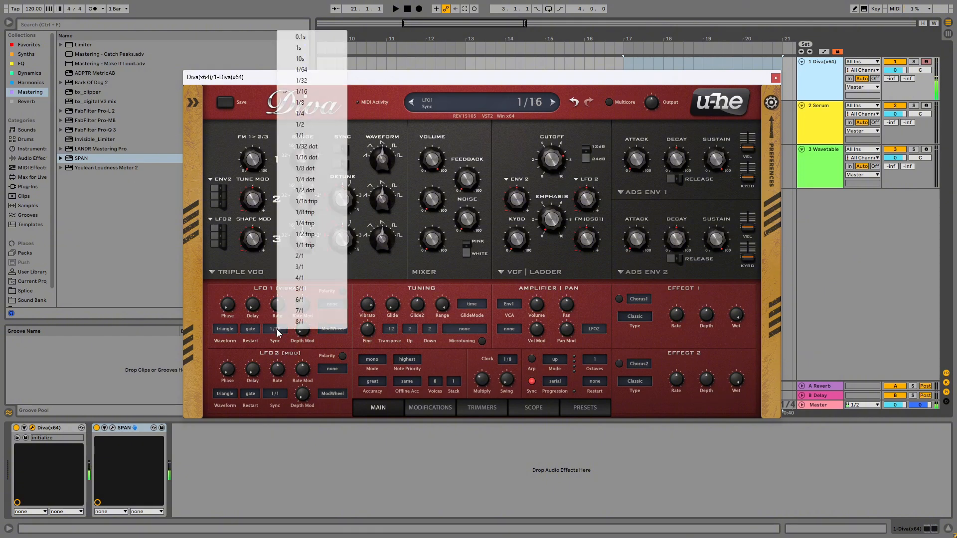
left_click(316, 118)
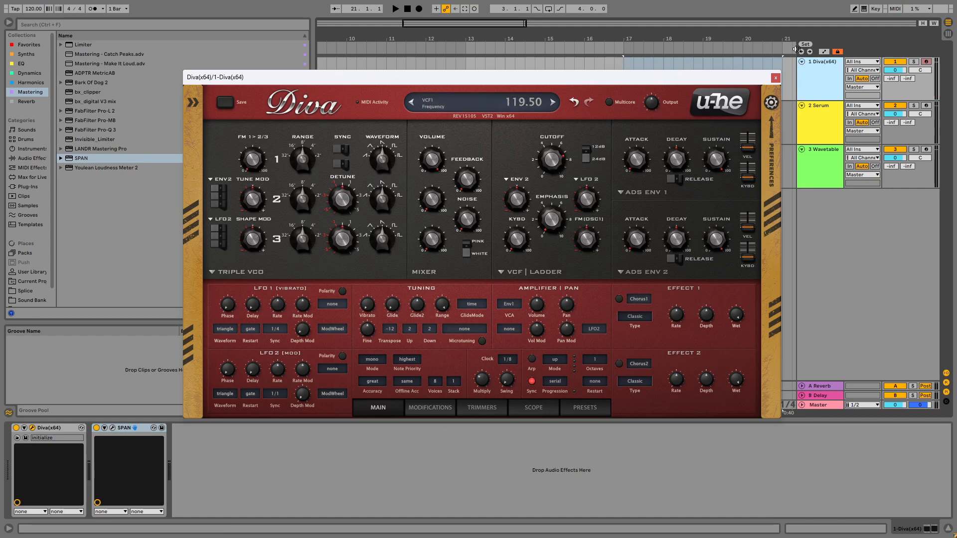
Create an empty two-bar MIDI clip from bar 13 to bar 15 on the Diva track and close the synth window.
left_click(807, 78)
left_click_drag(465, 61, 546, 62)
key("ctrl+shift+m")
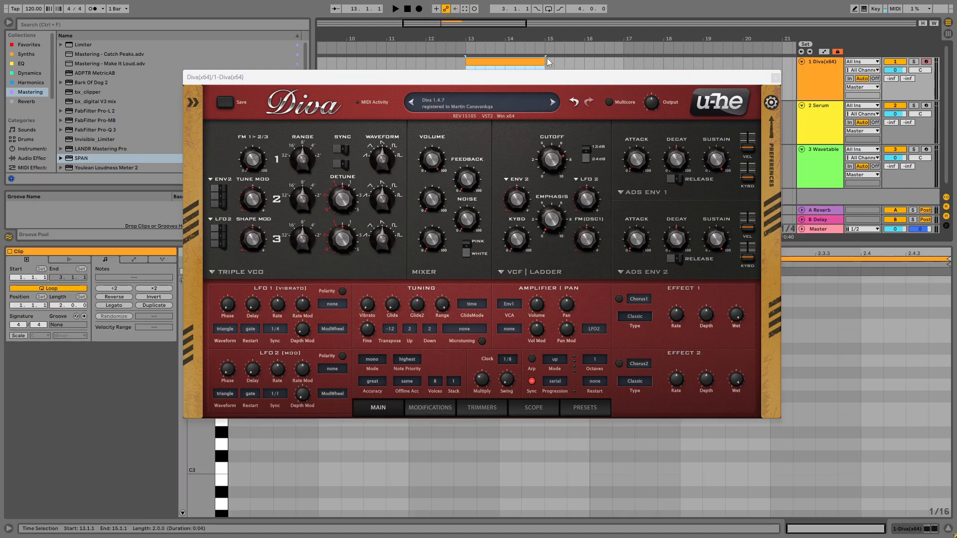
mouse_move(197, 447)
left_mouse_down()
mouse_move(162, 446)
mouse_move(202, 456)
left_mouse_up()
left_click(775, 77)
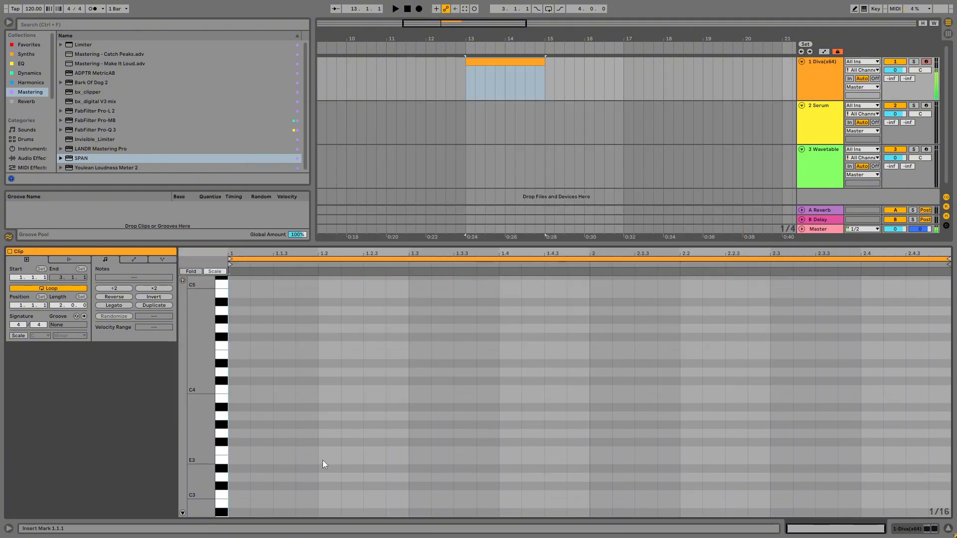
Add an F3 note from 1.1.1 to 1.3 and an overlapping G#3 note from 1.2.4 to 2.1, and audition them.
mouse_move(238, 450)
left_mouse_down()
mouse_move(429, 452)
mouse_move(411, 455)
mouse_move(399, 432)
mouse_move(590, 433)
left_mouse_up()
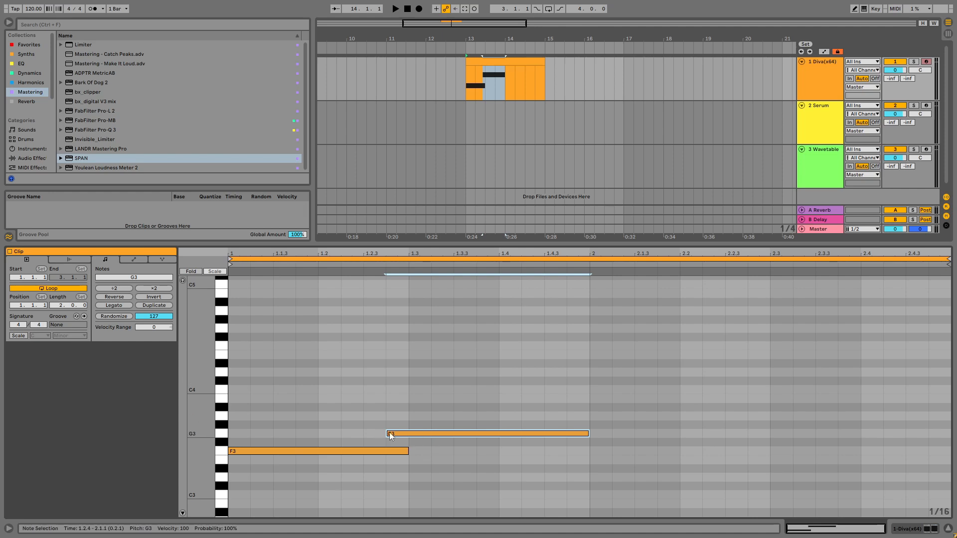
left_click_drag(438, 434, 442, 430)
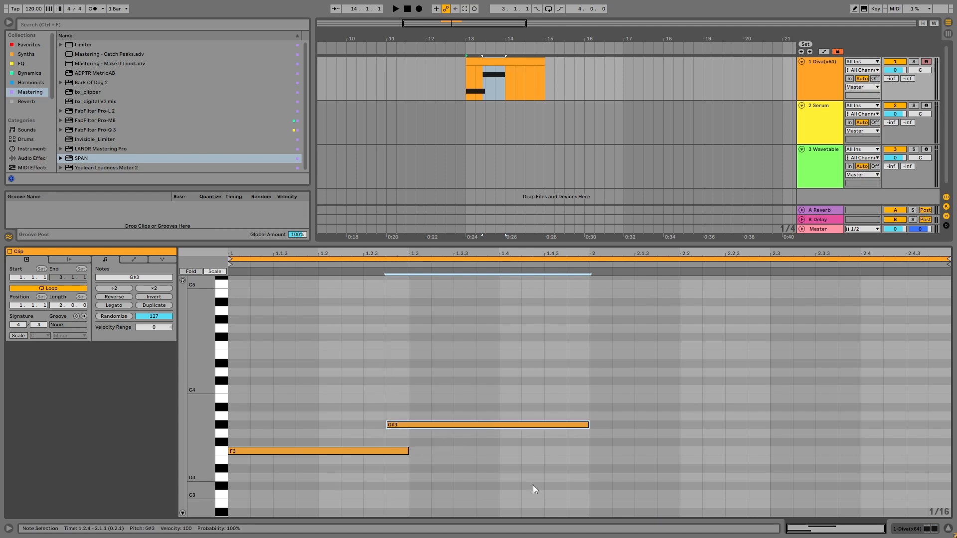
key("space")
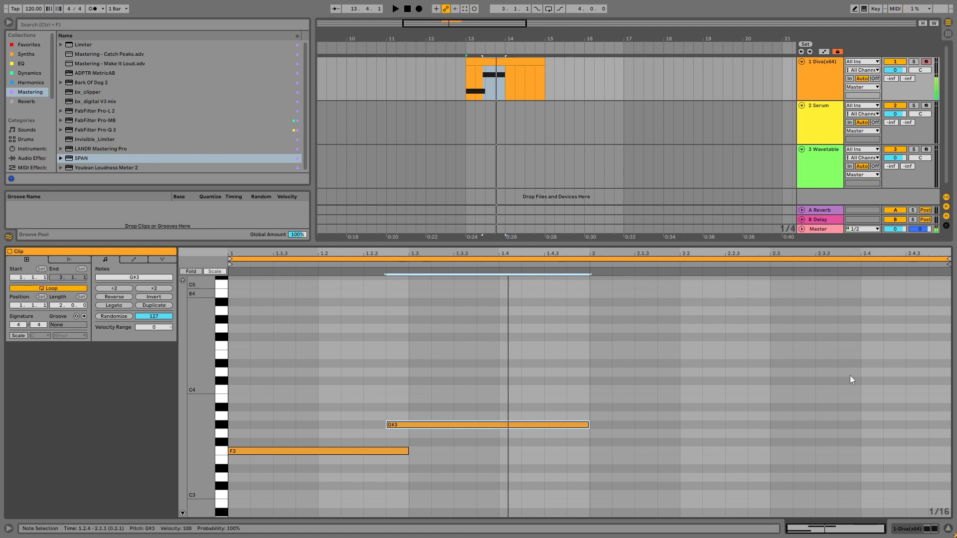
key("space")
Extend the F3 note to 1.3.3 and the G#3 note to 2.2, and copy the latter to A#3 starting at 2.1.1.
left_click_drag(408, 451, 452, 451)
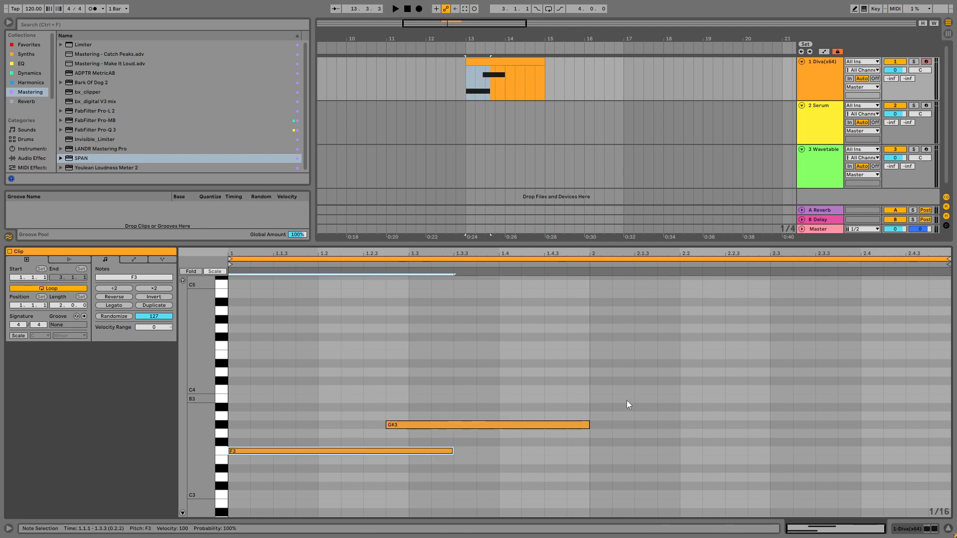
left_click_drag(587, 426, 677, 422)
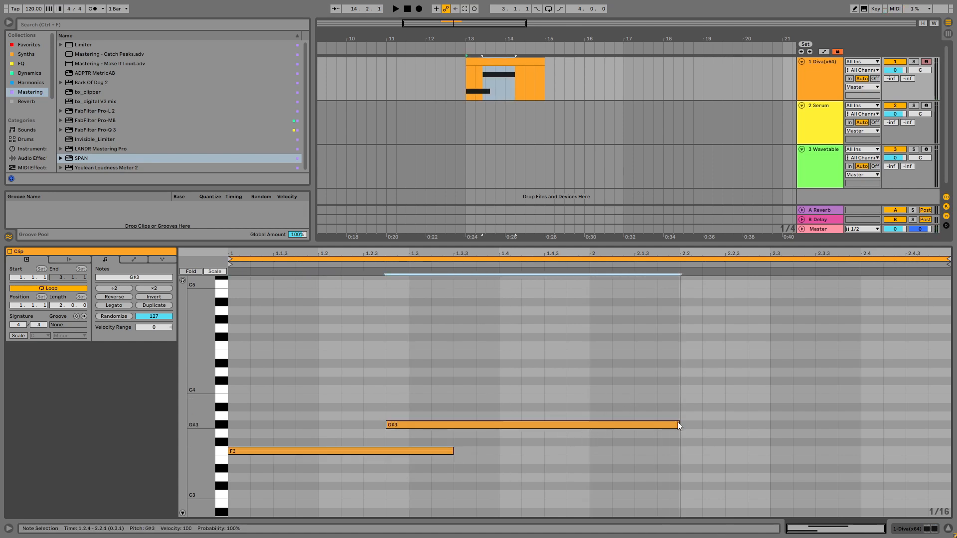
left_click_drag(603, 424, 809, 406, "ctrl")
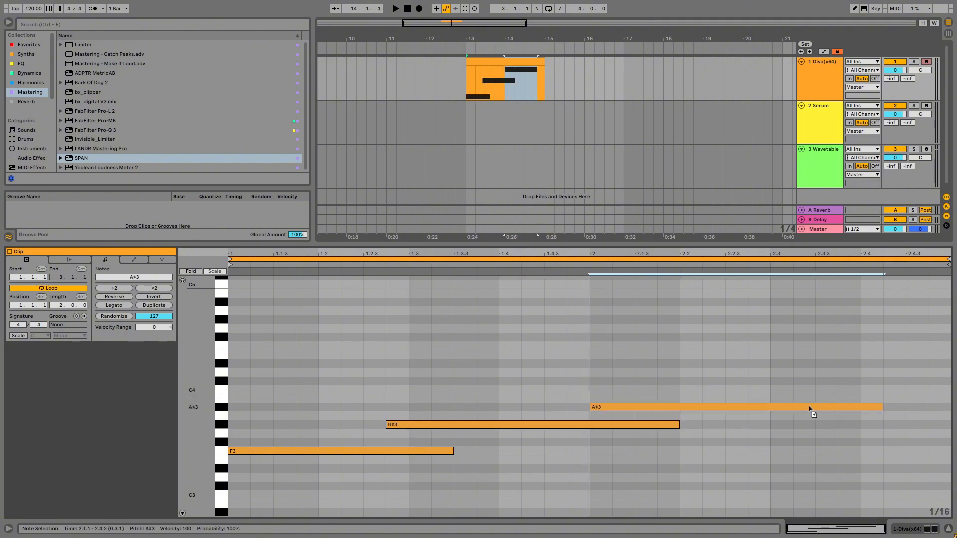
Reopen the Diva synth on its track, set Glide to 48 and audition the overlapping notes.
left_click(835, 60)
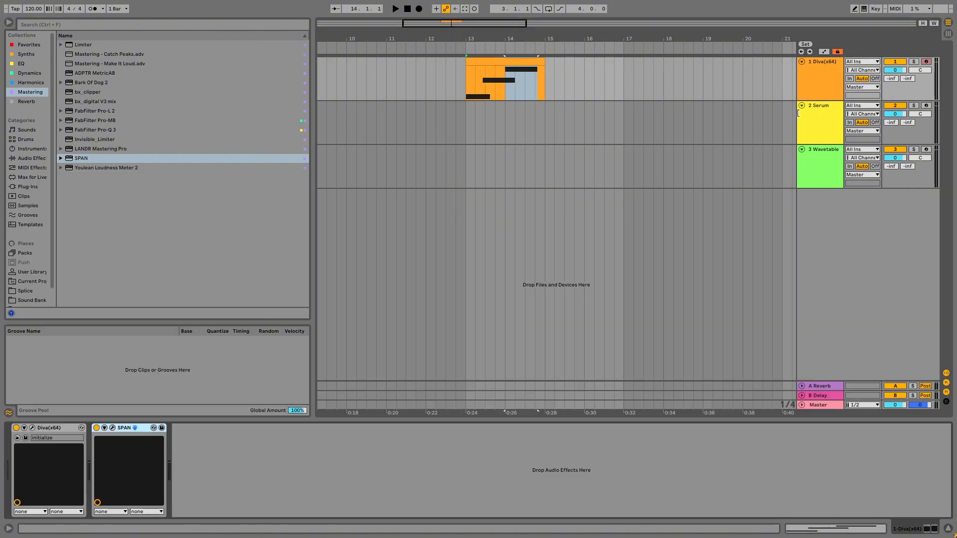
left_click(32, 428)
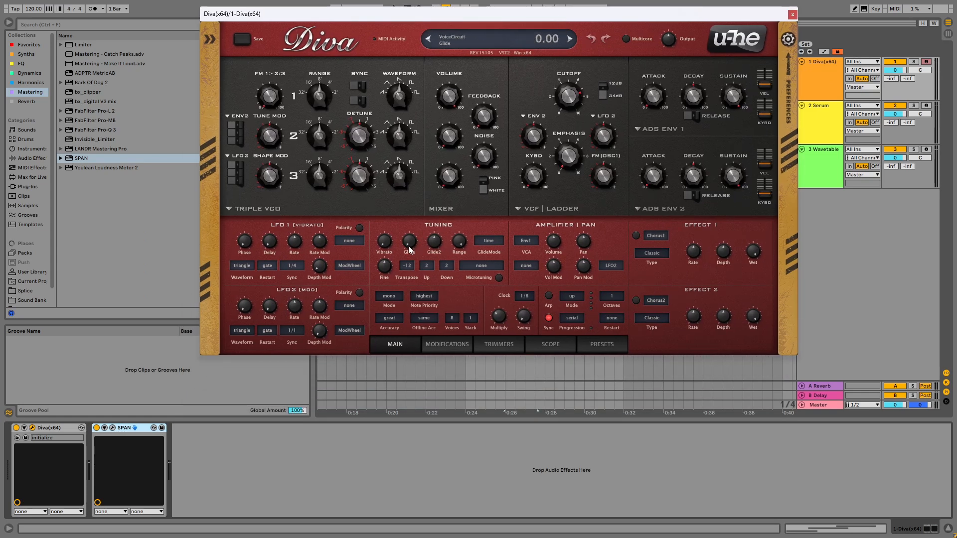
left_click_drag(408, 246, 414, 189)
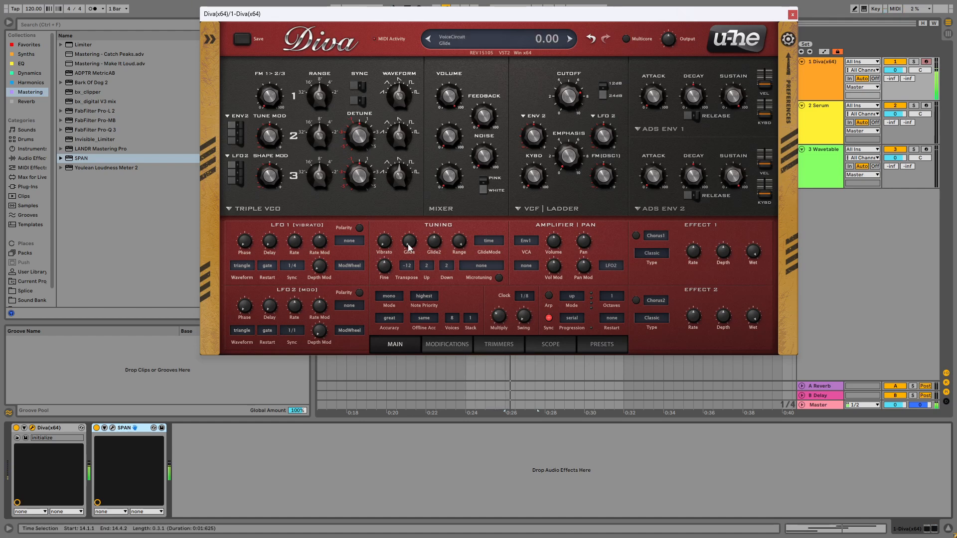
left_click_drag(409, 241, 401, 210)
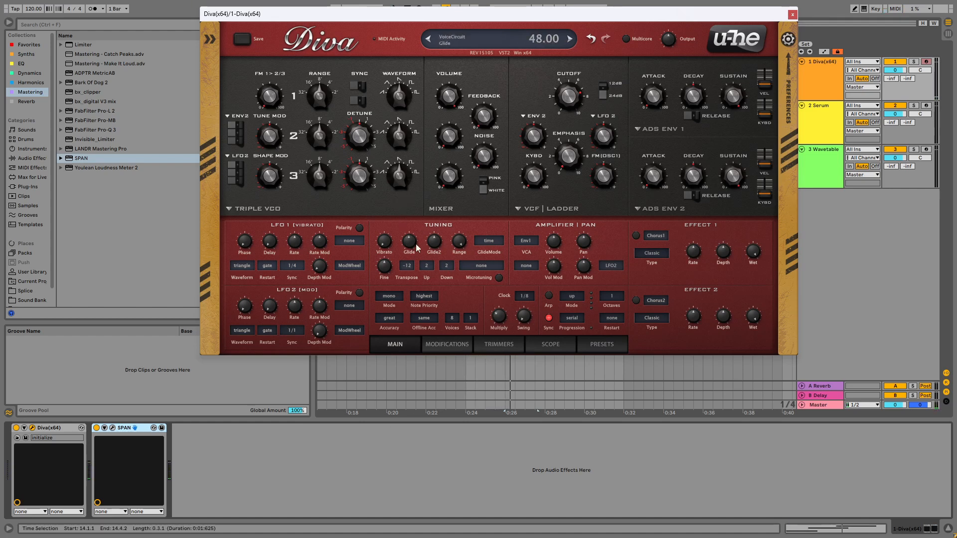
key("space")
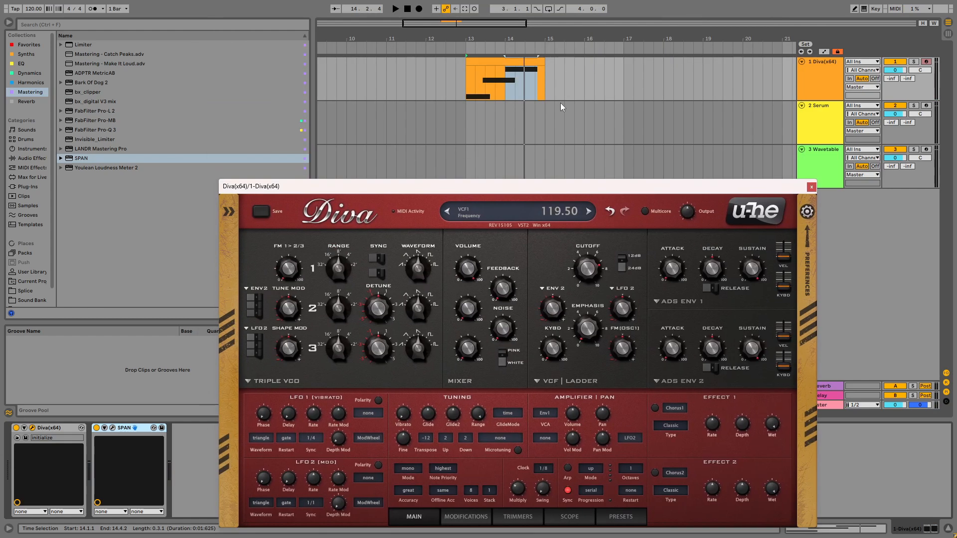
Place the synth above the note editor, audition the clip with a pitch bend Up range of 15, and set the range to 36.
left_click_drag(555, 184, 565, 5)
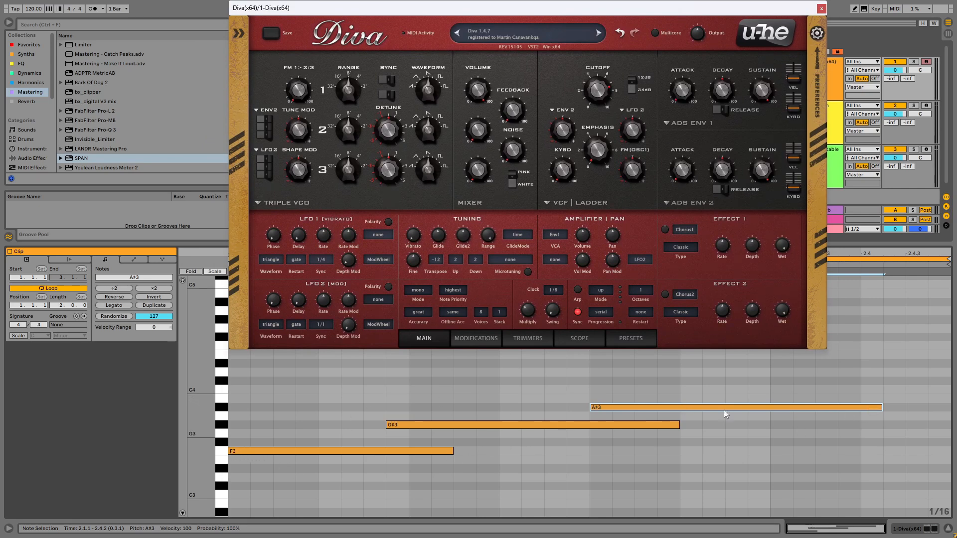
key("space")
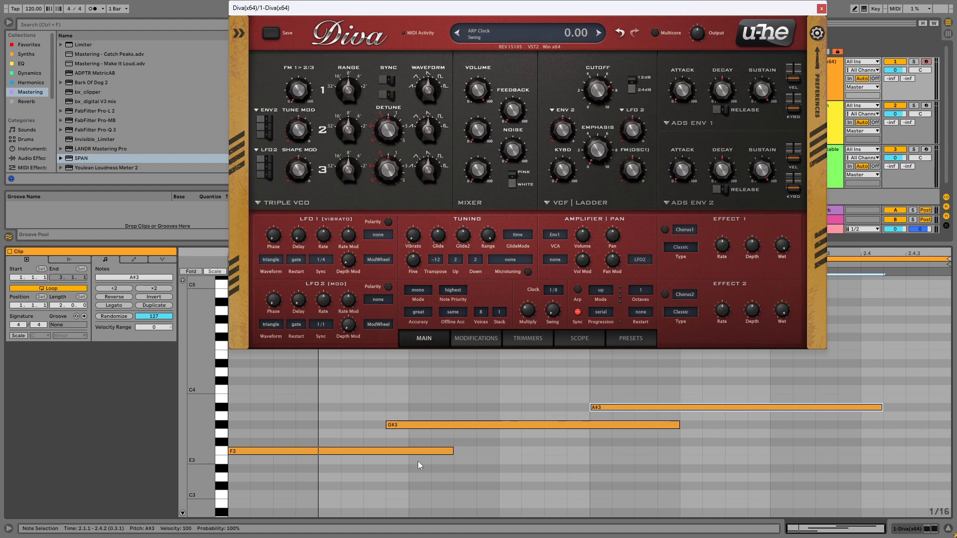
left_click(457, 259)
left_click(457, 258)
left_click(456, 261)
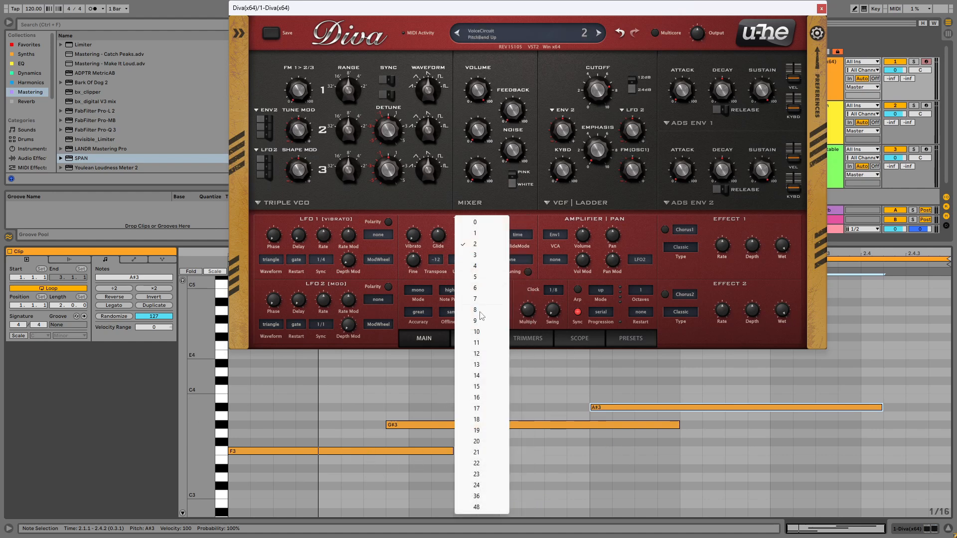
left_click(477, 364)
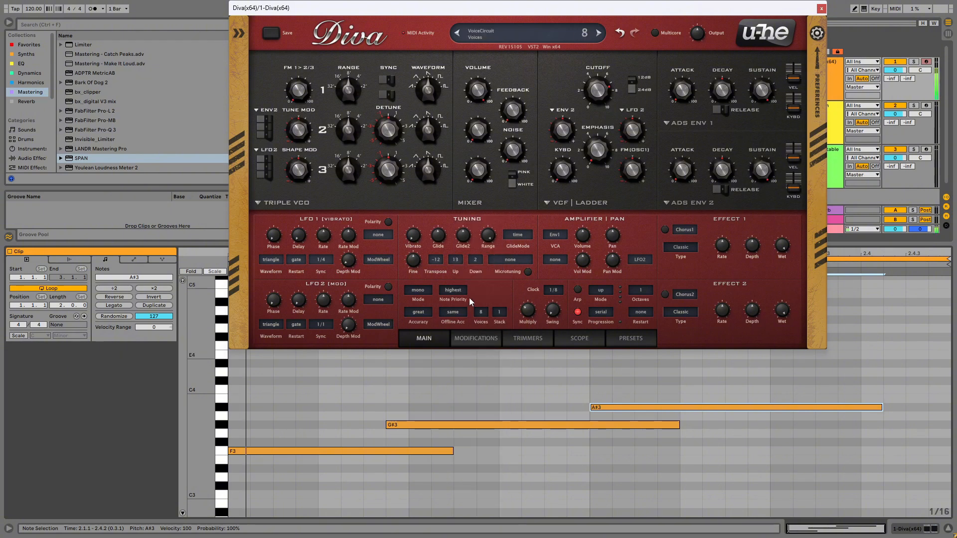
left_click(458, 258)
left_click(480, 387)
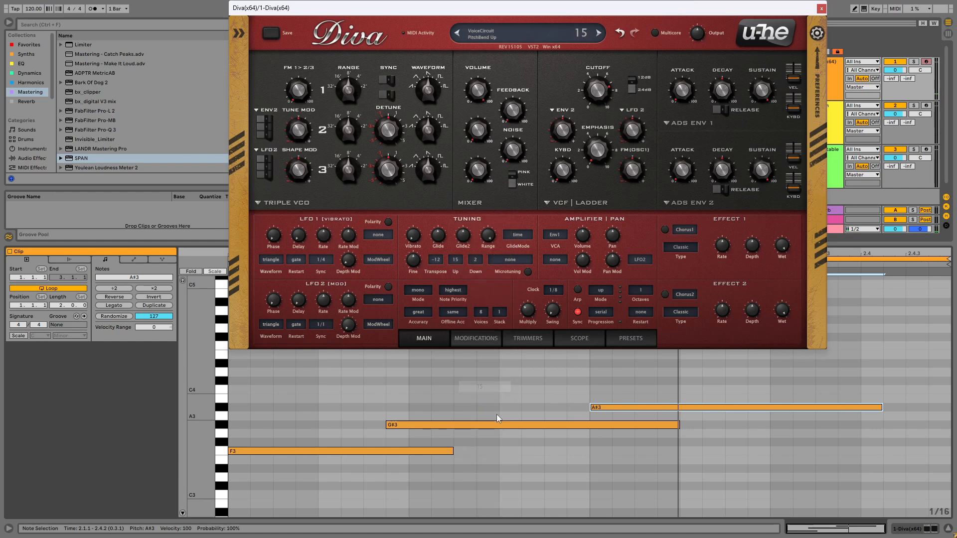
left_click(455, 260)
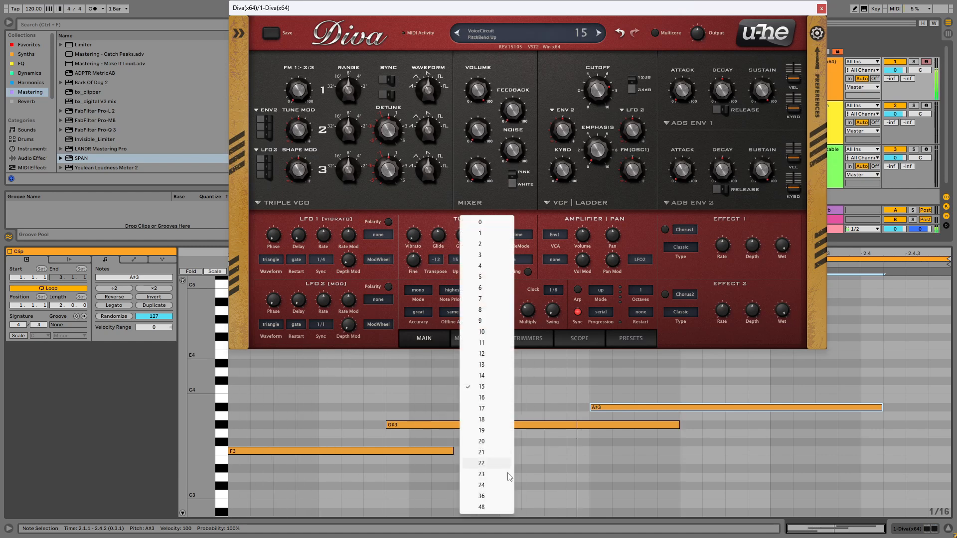
left_click(491, 500)
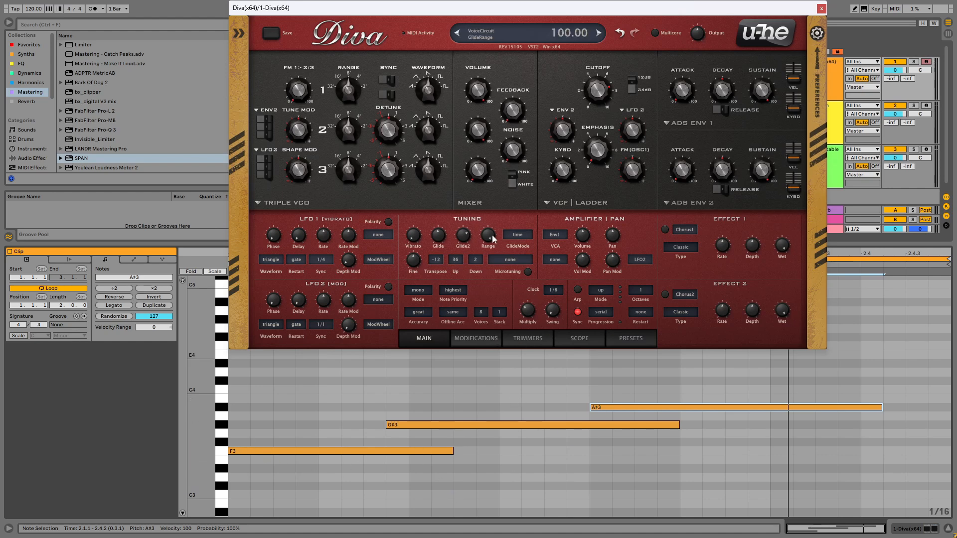
Adjust oscillator 1's volume while auditioning the clip, and recheck the pitch bend Up range.
key("space")
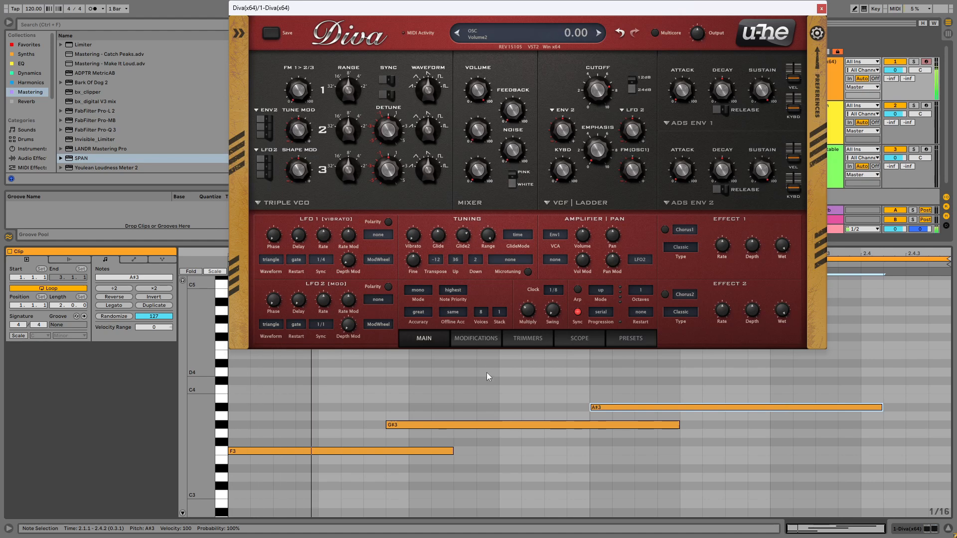
left_click_drag(480, 95, 482, 78)
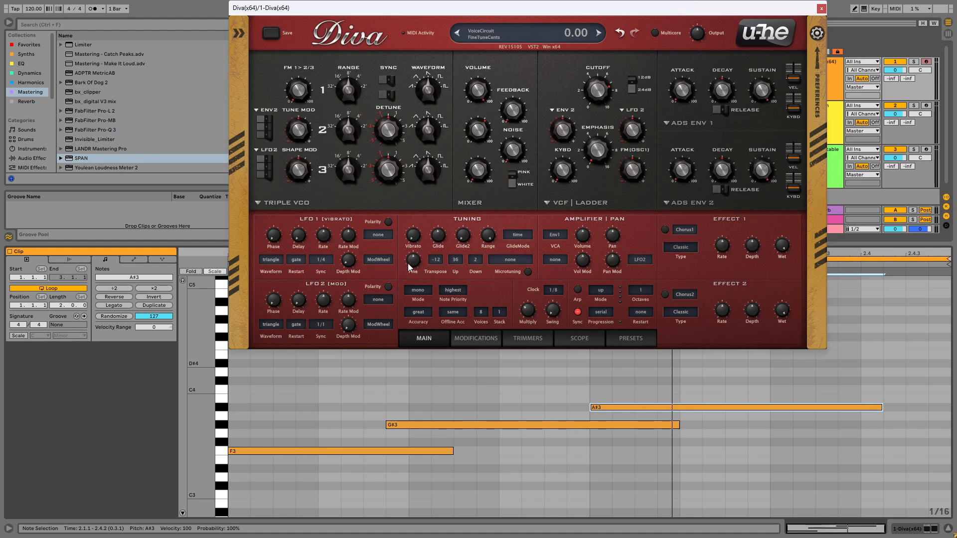
left_click(455, 260)
left_click(476, 247)
key("space")
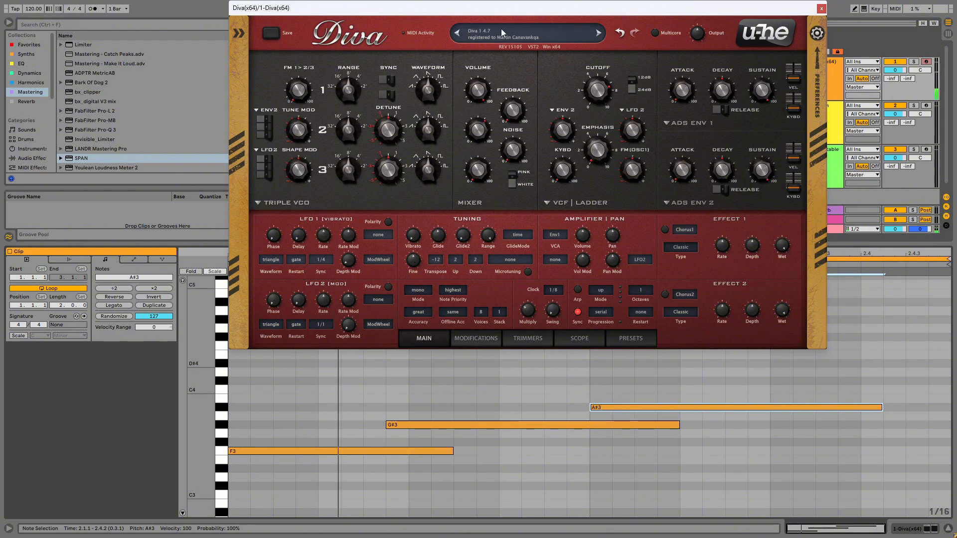
Set the Fine tuning to -10 cents and audition the clip with Transpose at 0 and -1.
mouse_move(414, 264)
left_mouse_down()
mouse_move(418, 227)
mouse_move(418, 299)
mouse_move(422, 208)
mouse_move(438, 198)
mouse_move(414, 264)
mouse_move(415, 309)
mouse_move(413, 261)
mouse_move(418, 272)
mouse_move(424, 260)
left_mouse_up()
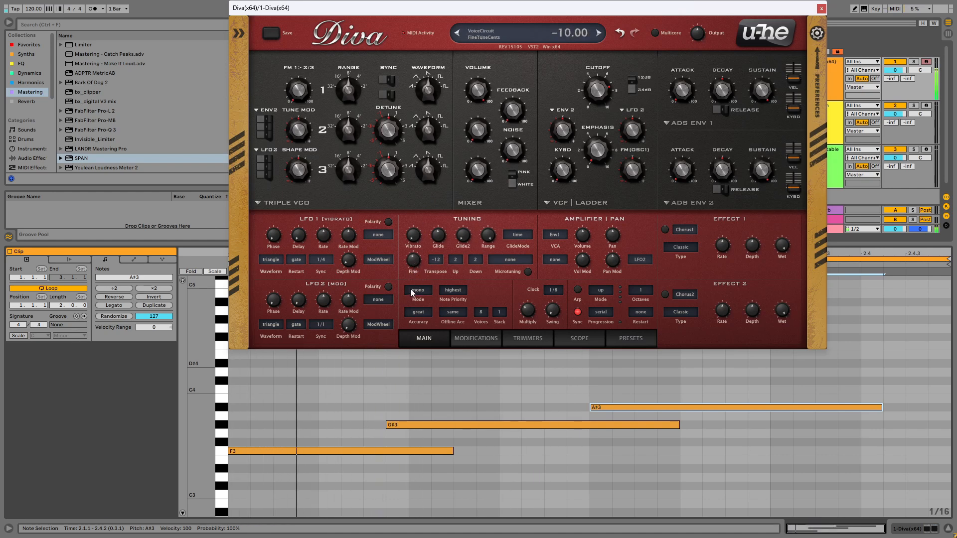
left_click(442, 267)
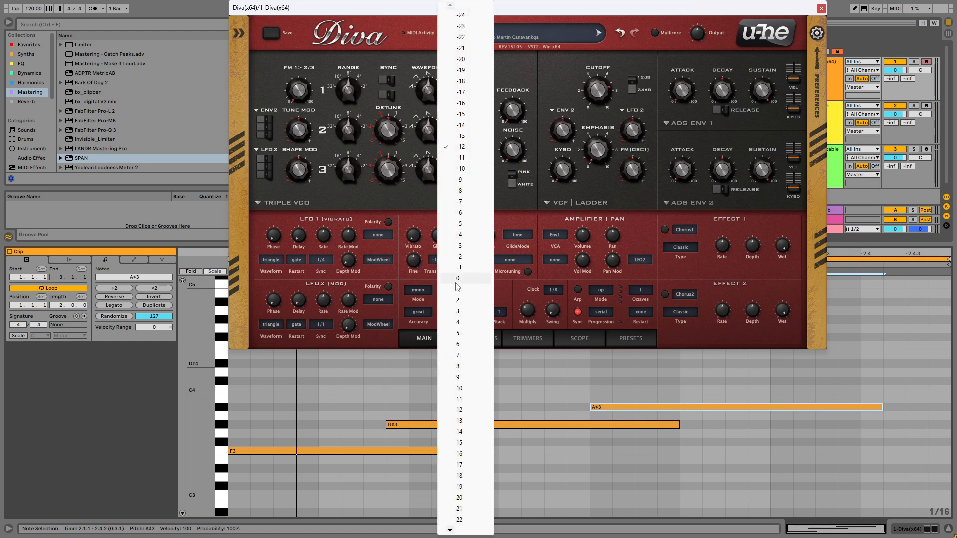
left_click(456, 283)
left_click(435, 261)
left_click(458, 268)
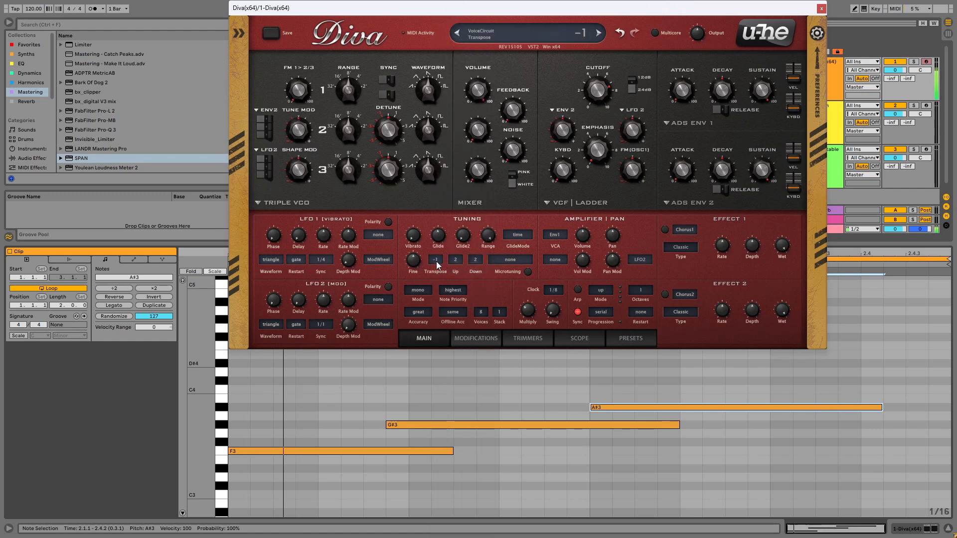
Audition the clip with Transpose at -5 and -12, and return Transpose to 0.
left_click(437, 264)
left_click(451, 249)
left_click(435, 259)
left_click(452, 223)
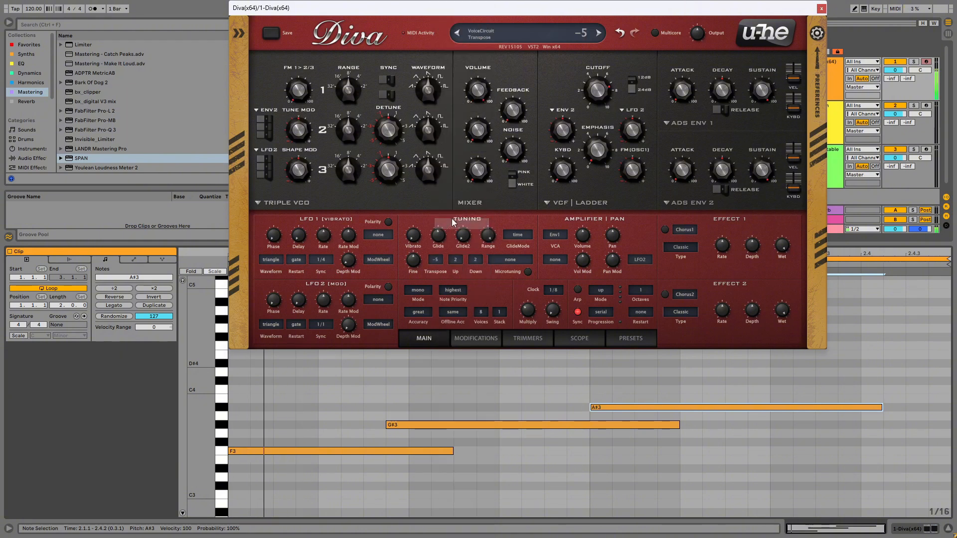
left_click(435, 259)
left_click(458, 146)
left_click(436, 259)
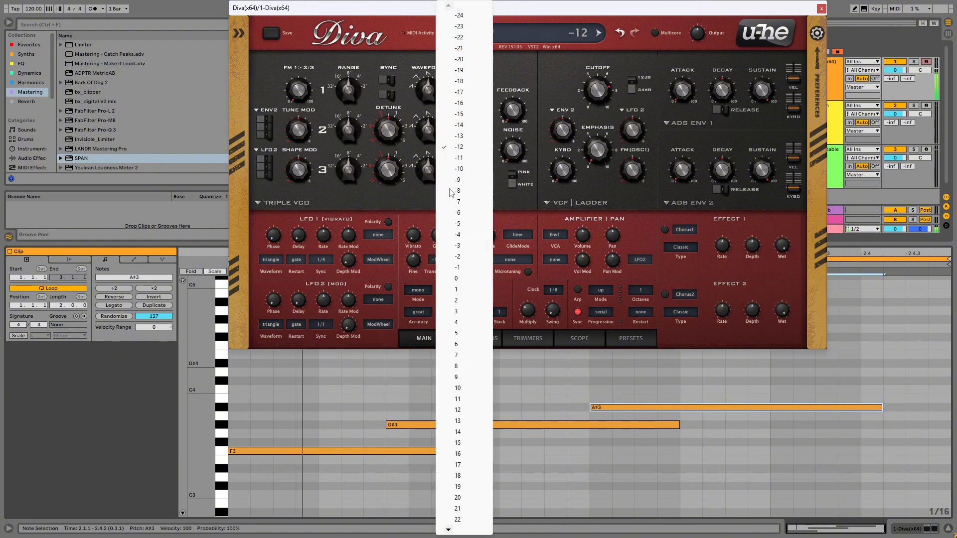
left_click(458, 147)
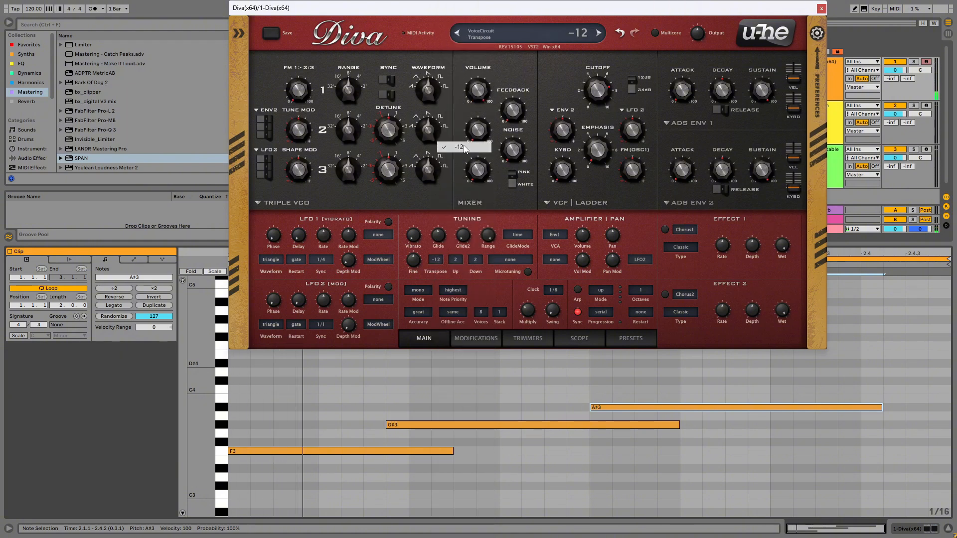
left_click(442, 264)
left_click(473, 278)
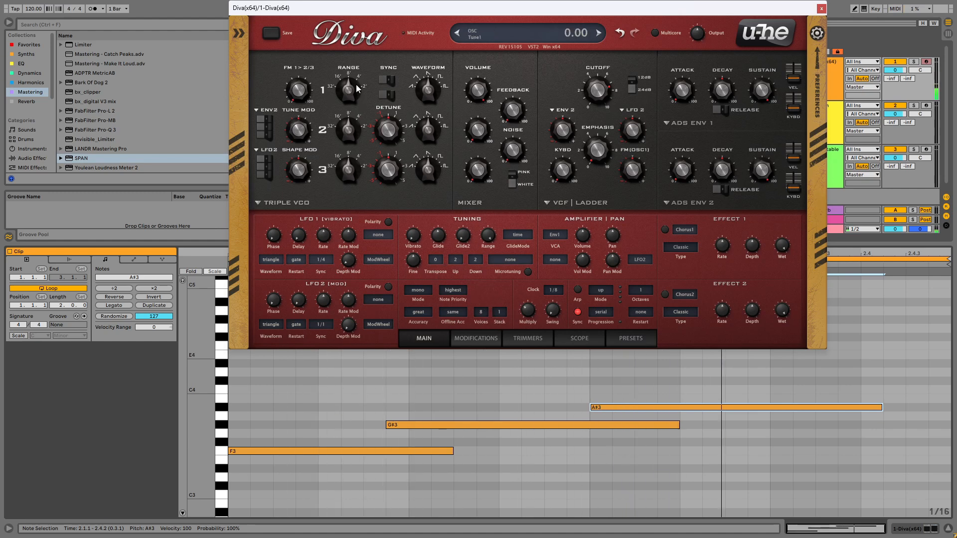
Compare oscillator 2's range at 12 and -12 semitones while the clip plays.
left_click_drag(342, 119, 343, 90)
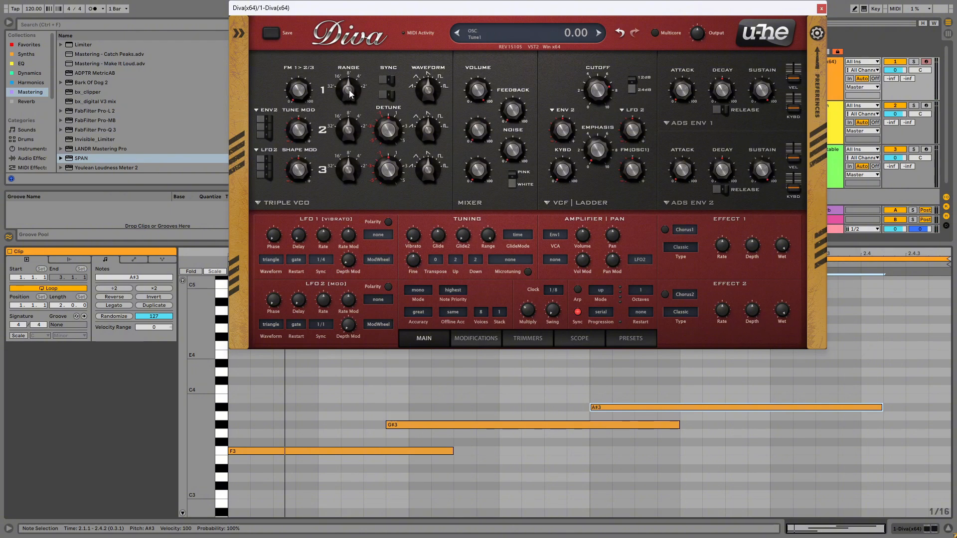
left_click_drag(349, 127, 357, 87)
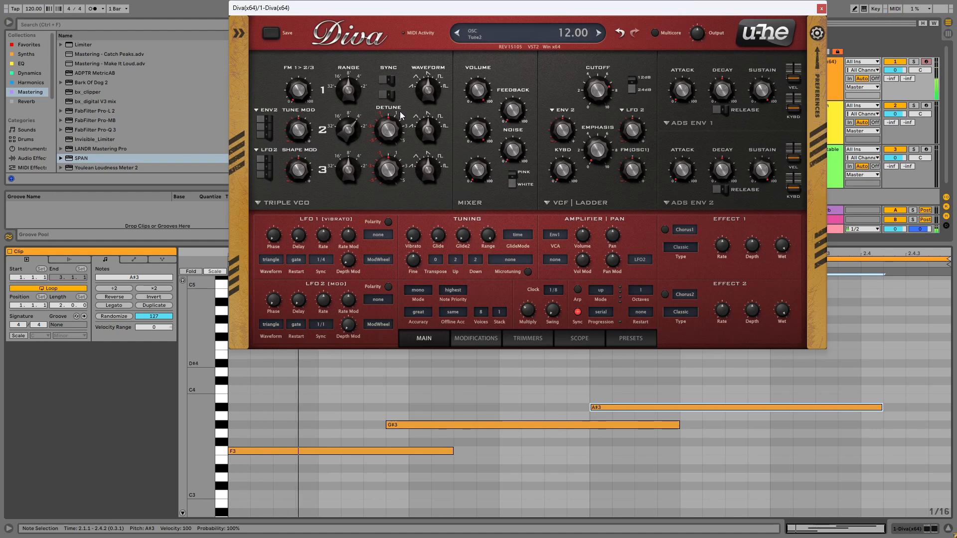
left_click_drag(346, 124, 369, 225)
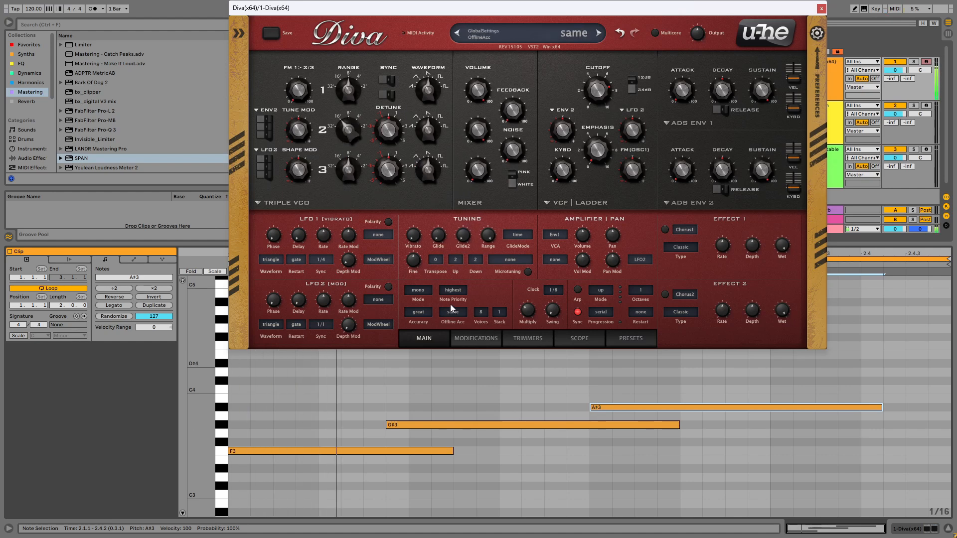
Switch Transpose between 12 and 0 to hear the octave shift, ending on 0.
left_click(436, 261)
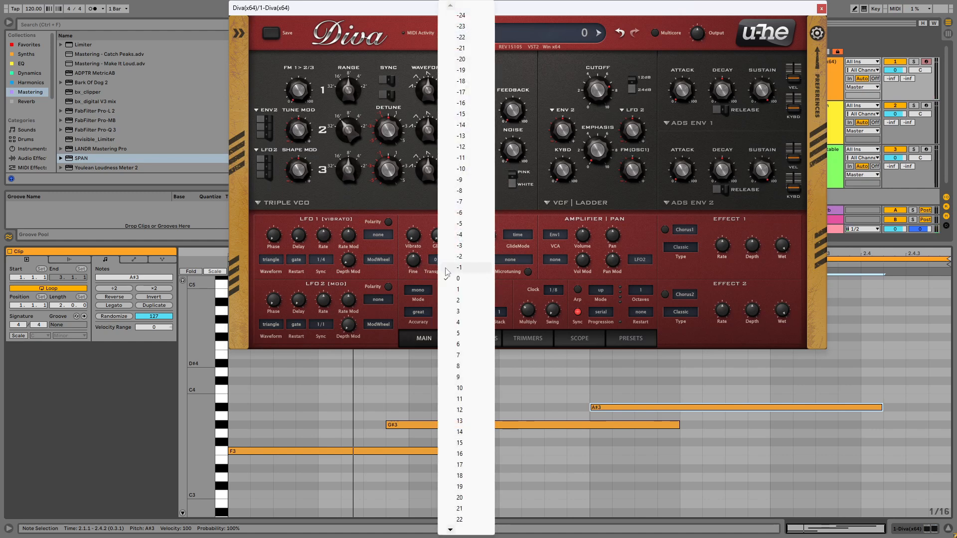
left_click(459, 411)
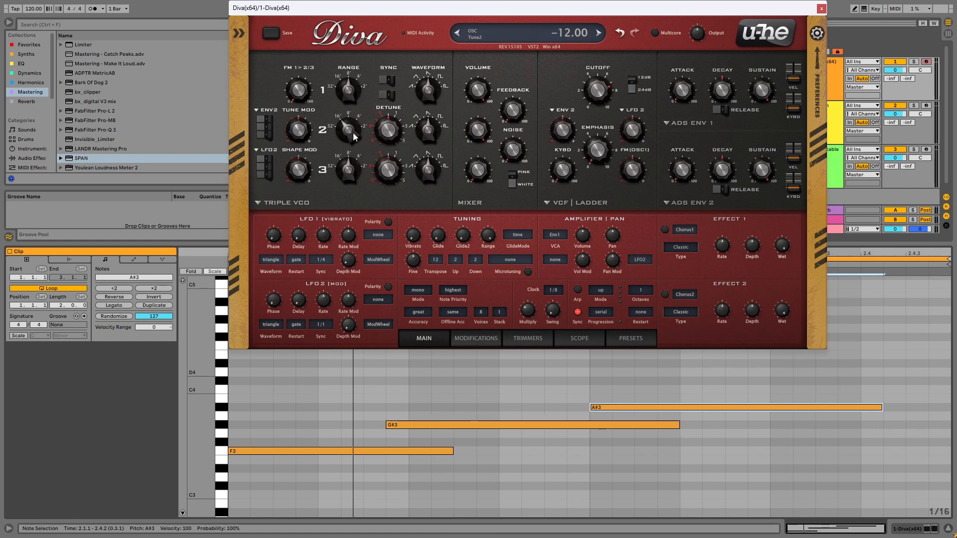
left_click_drag(351, 74, 349, 55)
left_click(442, 261)
left_click(464, 279)
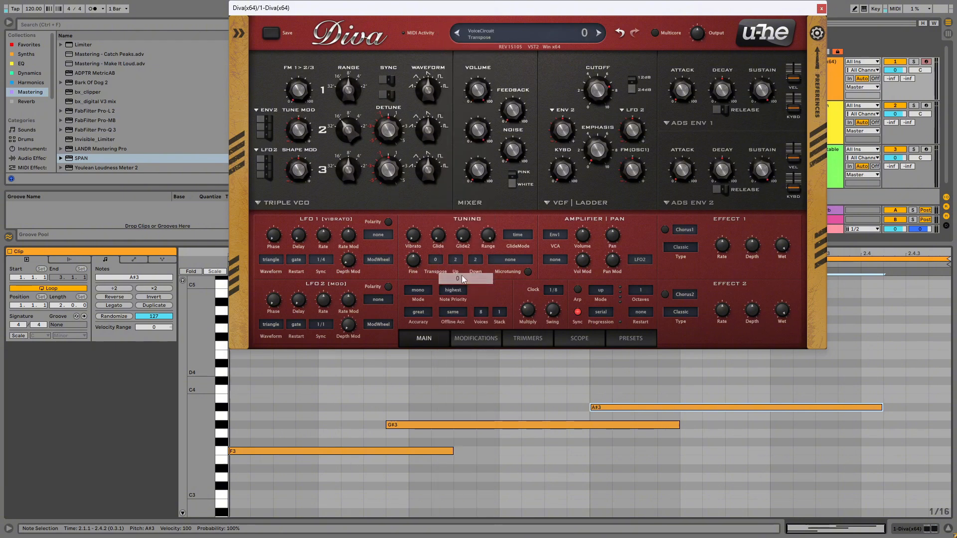
left_click(437, 259)
left_click(461, 413)
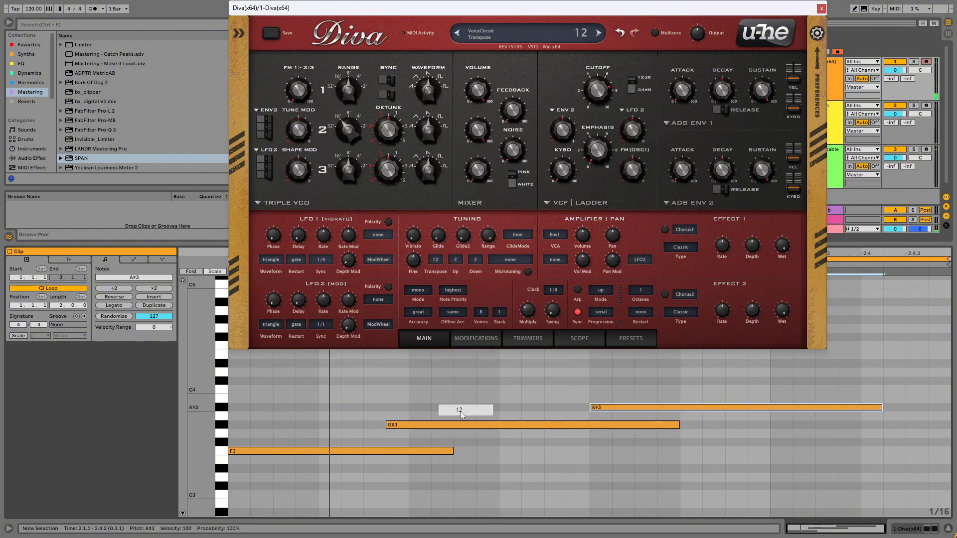
left_click(435, 260)
left_click(459, 278)
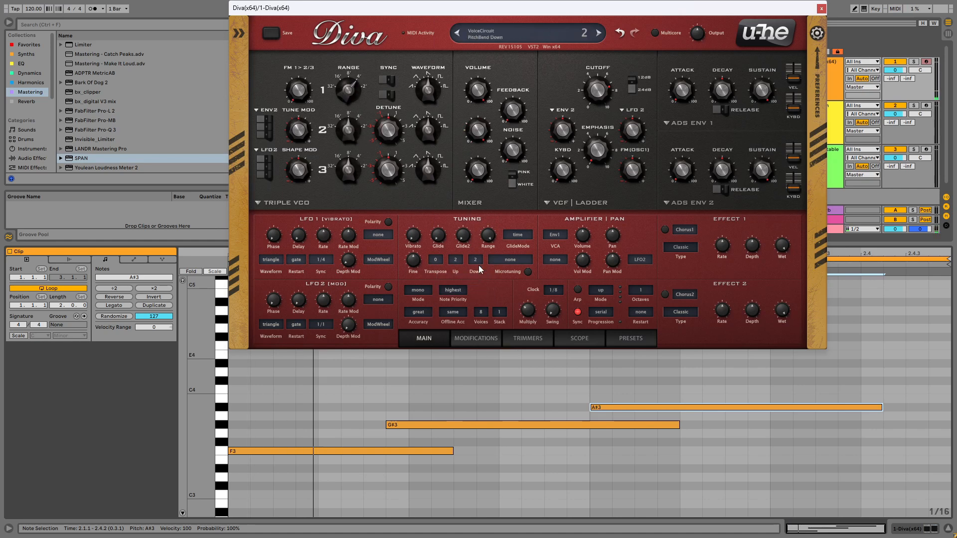
Recheck the Transpose setting and readjust oscillator 2's range while auditioning the clip.
left_click(431, 261)
left_click(436, 264)
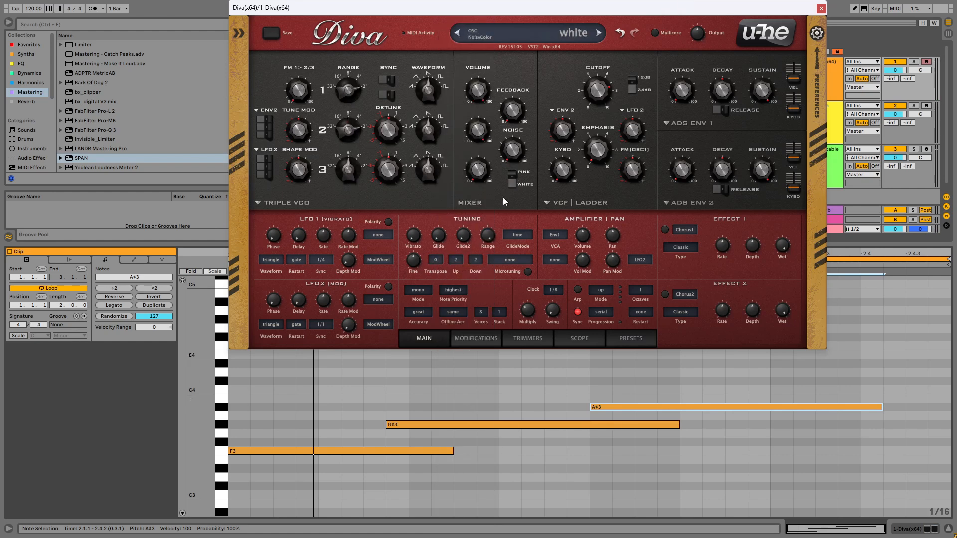
left_click_drag(355, 123, 352, 189)
left_click_drag(347, 99, 348, 136)
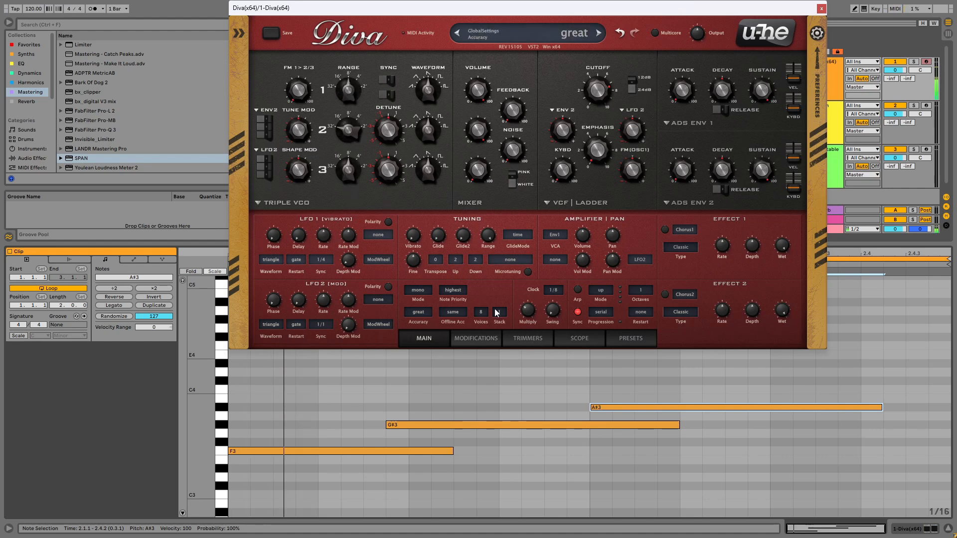
Try several microtuning scales, load No Flats 1 and close the tuning browser.
left_click(513, 259)
left_click(583, 222)
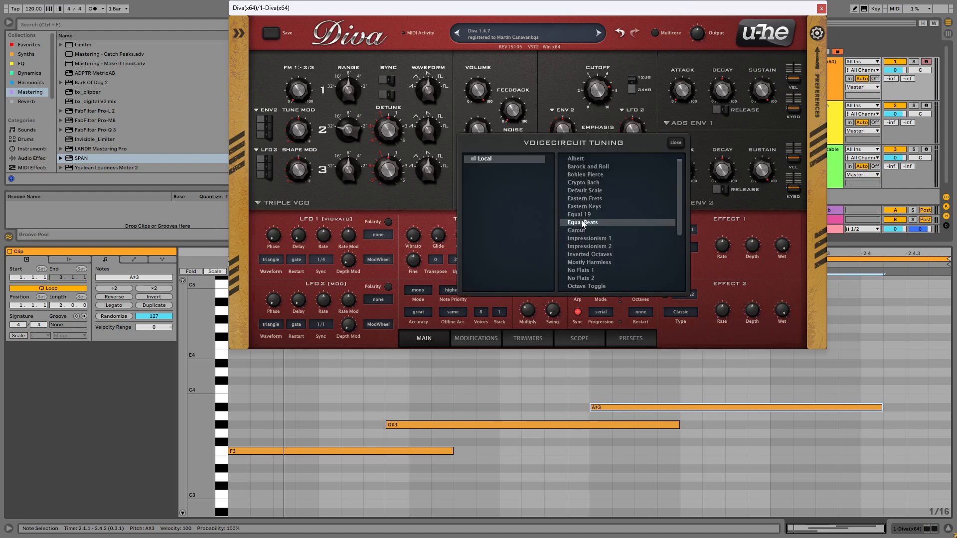
key("Down")
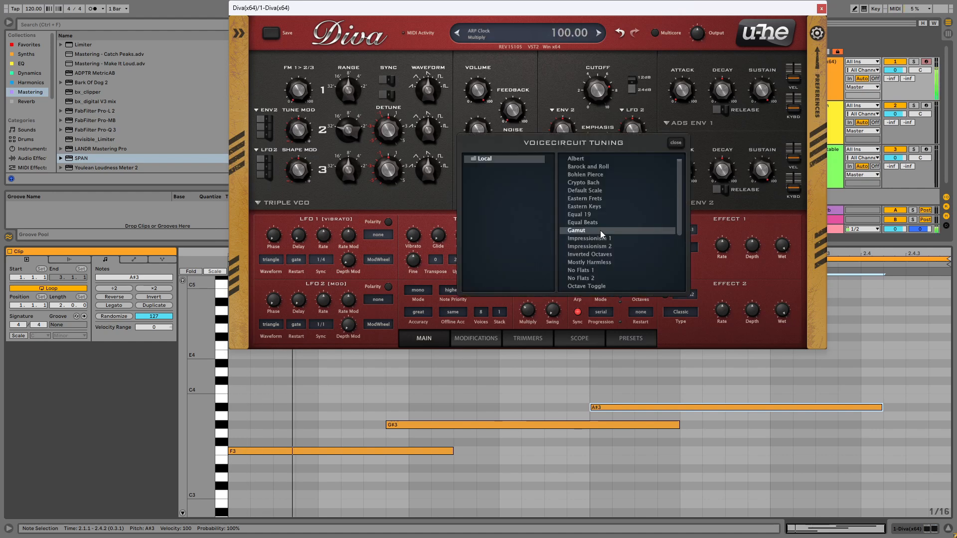
left_click(596, 270)
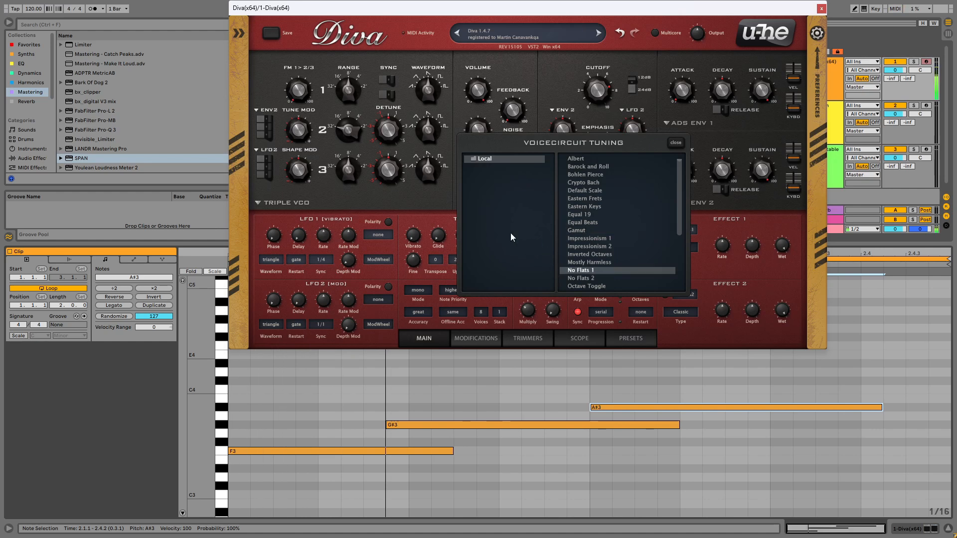
left_click(675, 143)
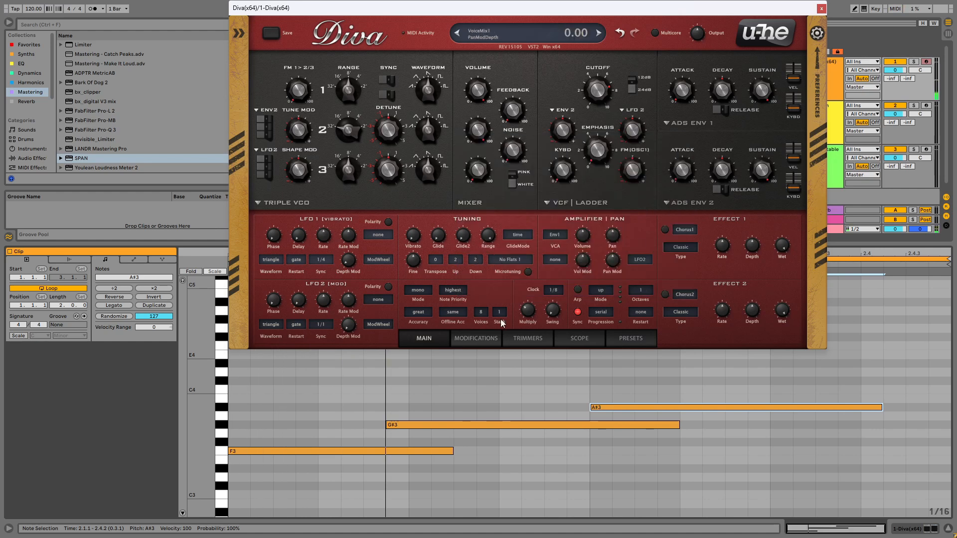
Enable microtuning and audition Impressionism 1 and No Flats 1, with the tuning browser moved clear of the tuning controls.
left_click(528, 273)
left_click(587, 239)
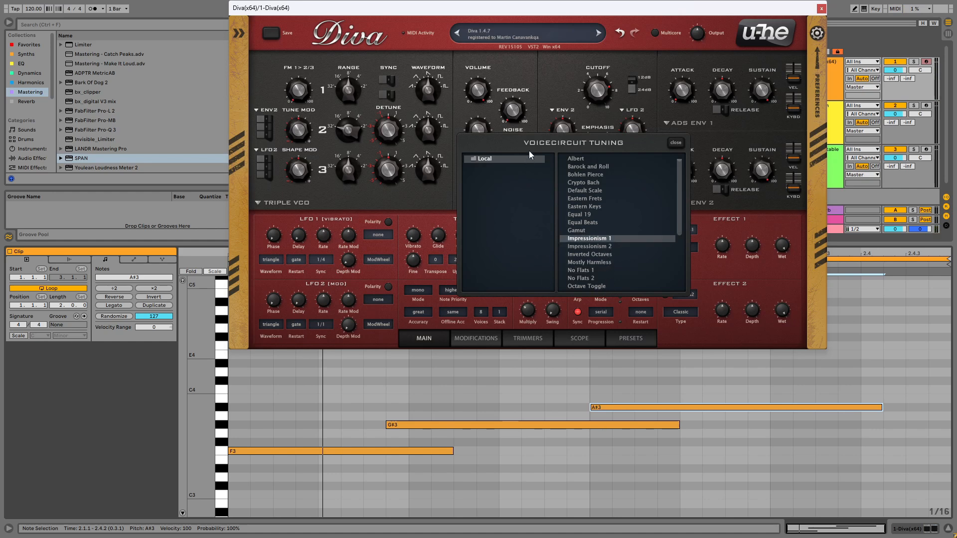
left_click_drag(529, 151, 542, 46)
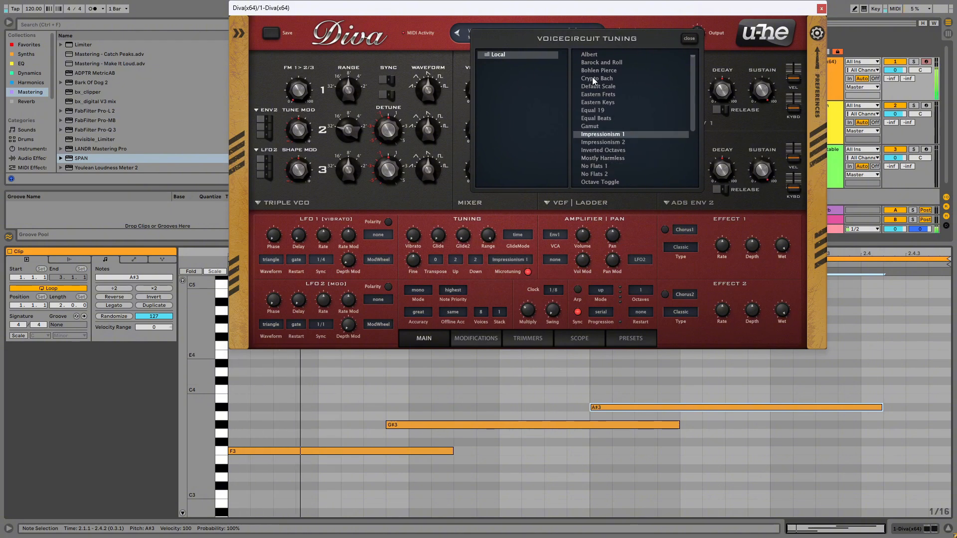
left_click(624, 166)
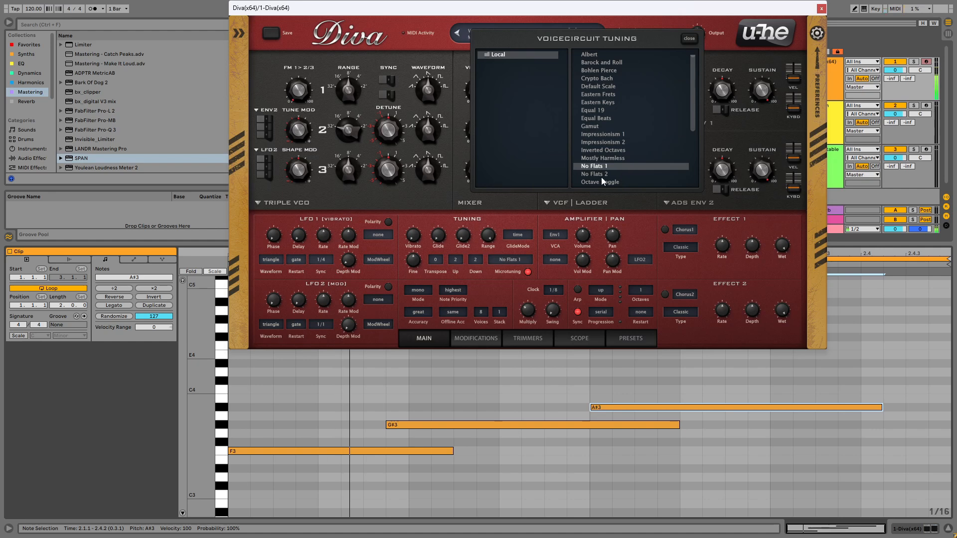
Audition the Pentatonic scale, load Albert with microtuning off, and close the tuning browser.
scroll(601, 176, "down", 2)
left_click(609, 159)
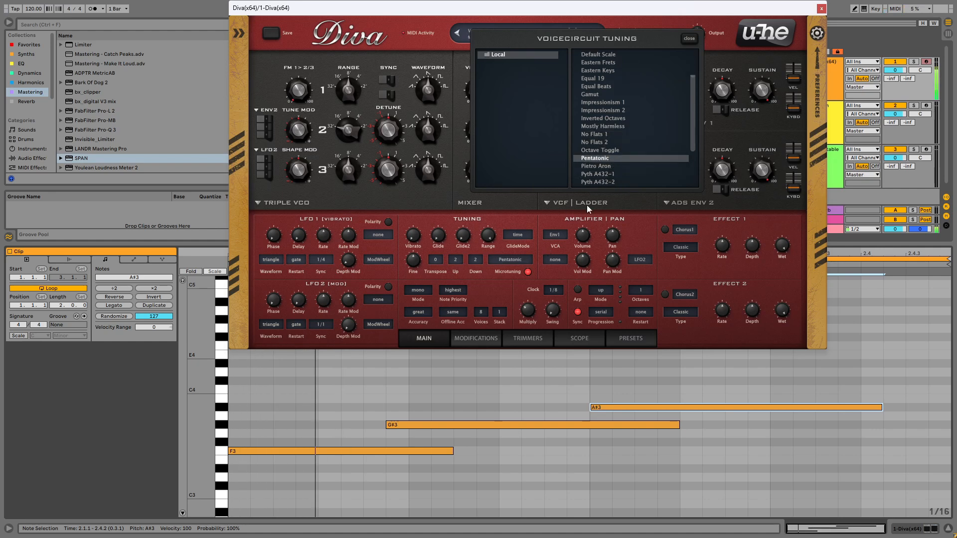
scroll(608, 137, "up", 2)
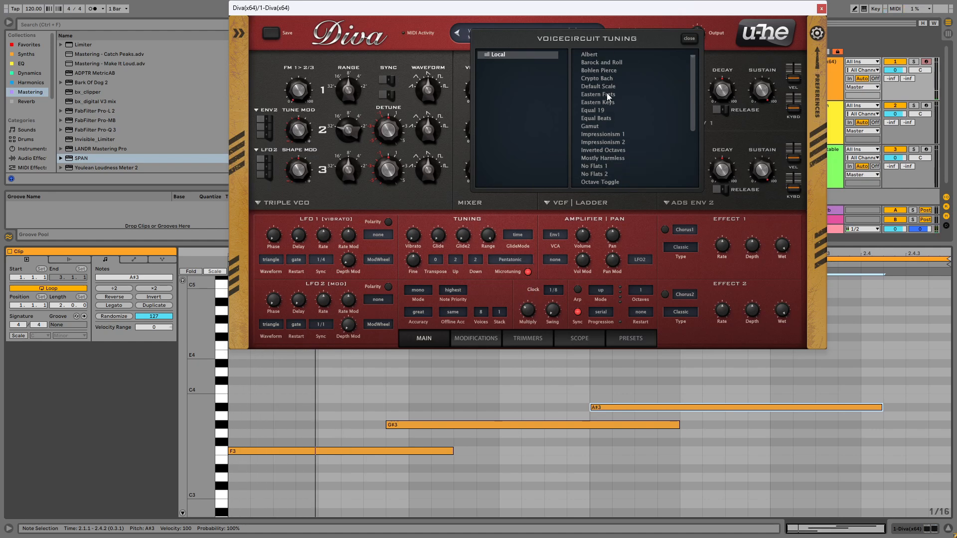
left_click(591, 56)
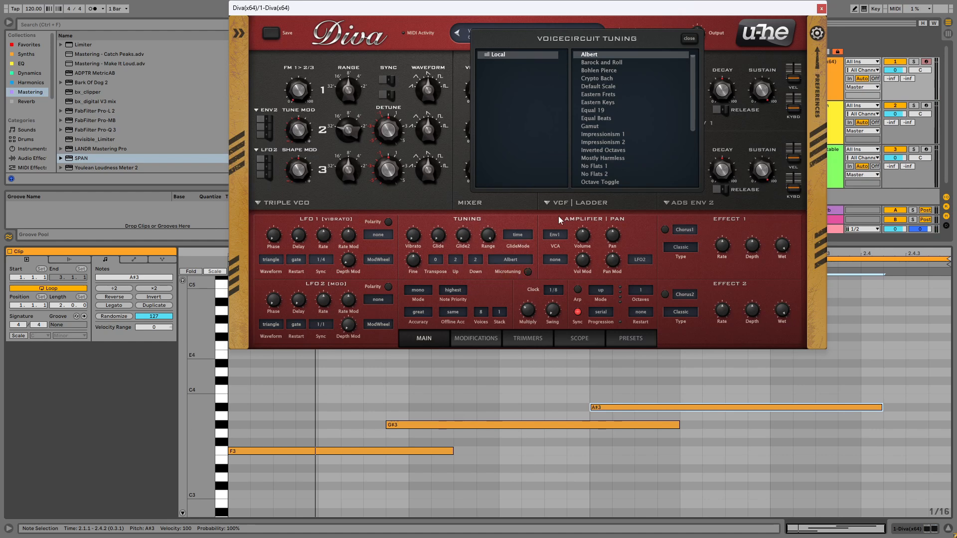
left_click(689, 39)
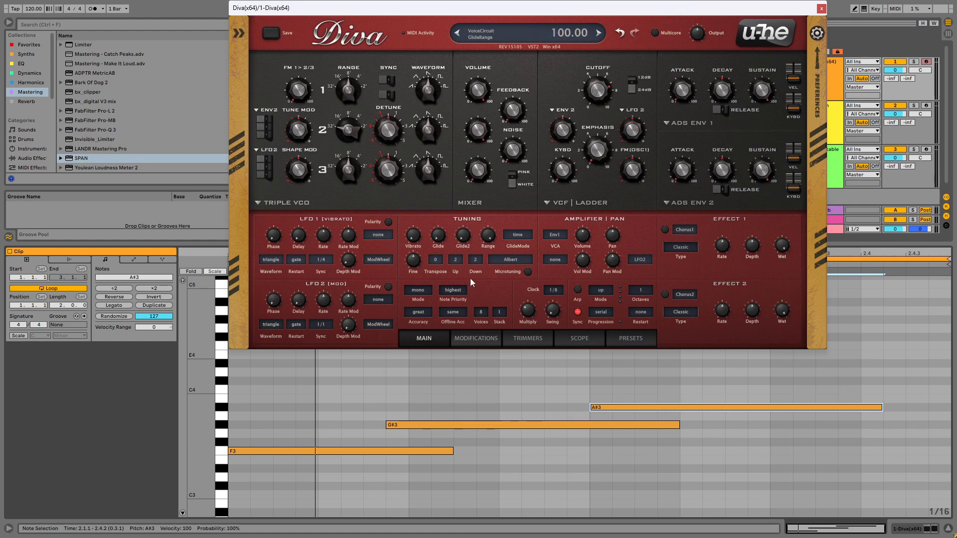
Set the voice Mode to poly.
left_click(418, 293)
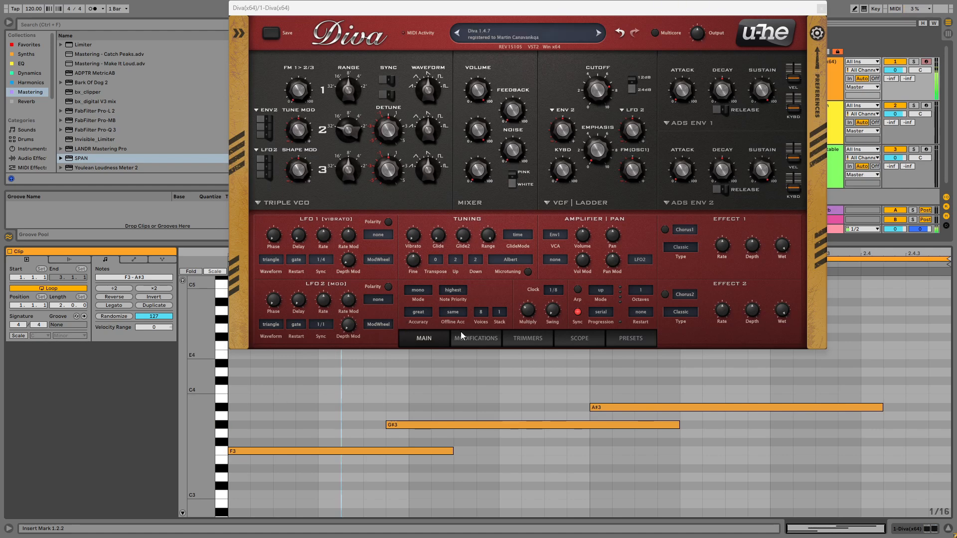
left_click(418, 291)
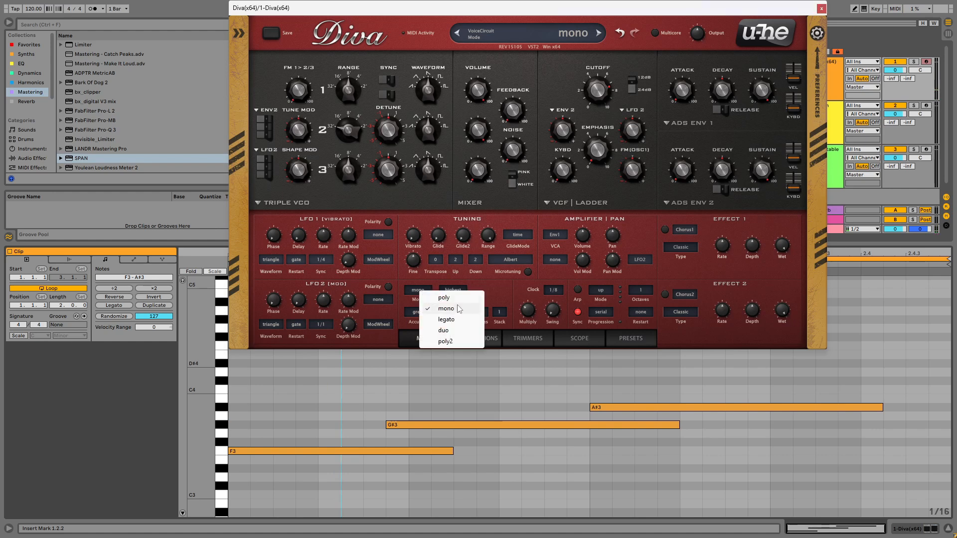
left_click(455, 300)
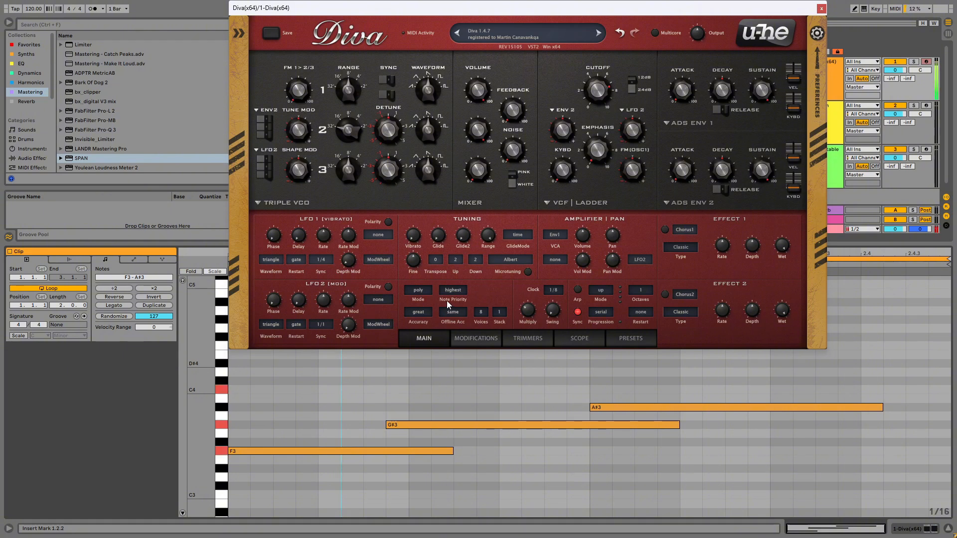
Set Diva's Voices to 2.
mouse_move(444, 303)
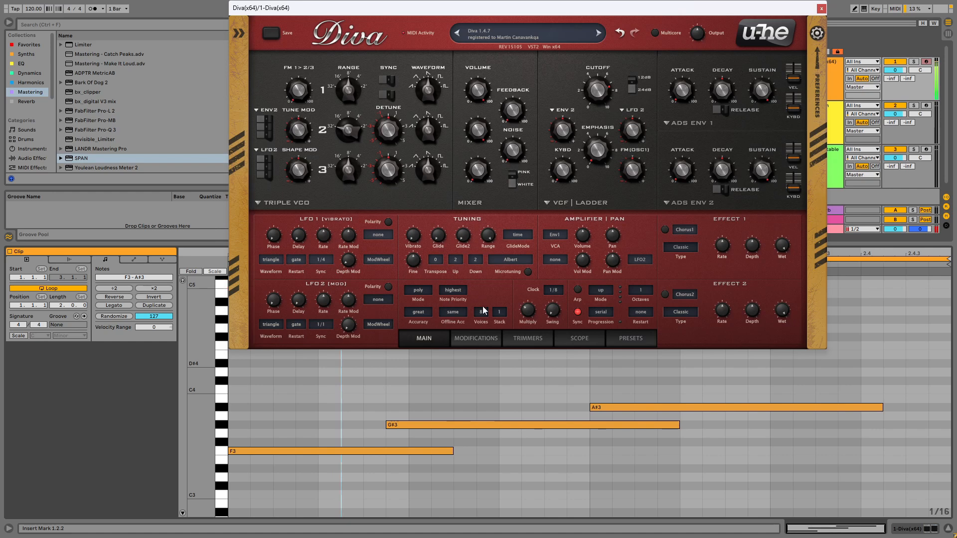
left_click_drag(188, 369, 408, 312)
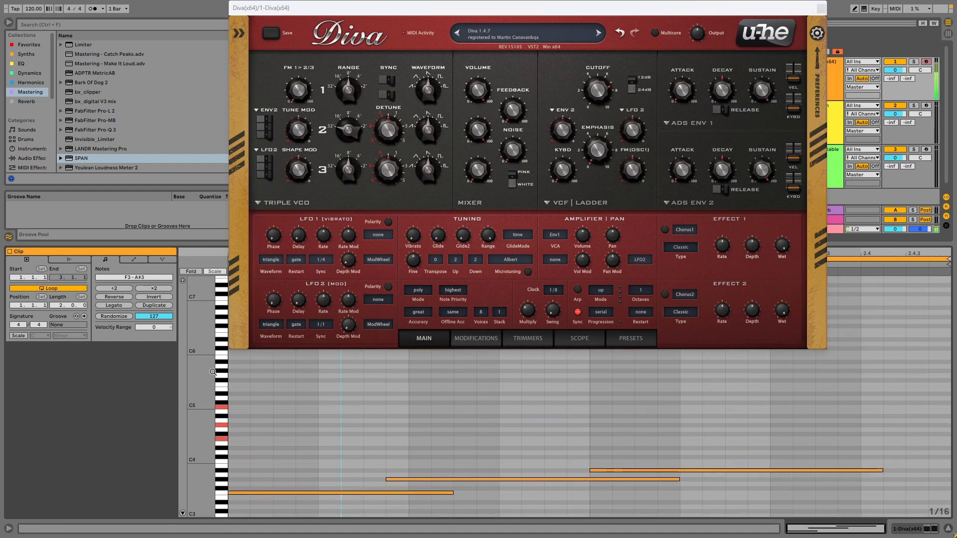
left_click(487, 315)
left_click(506, 333)
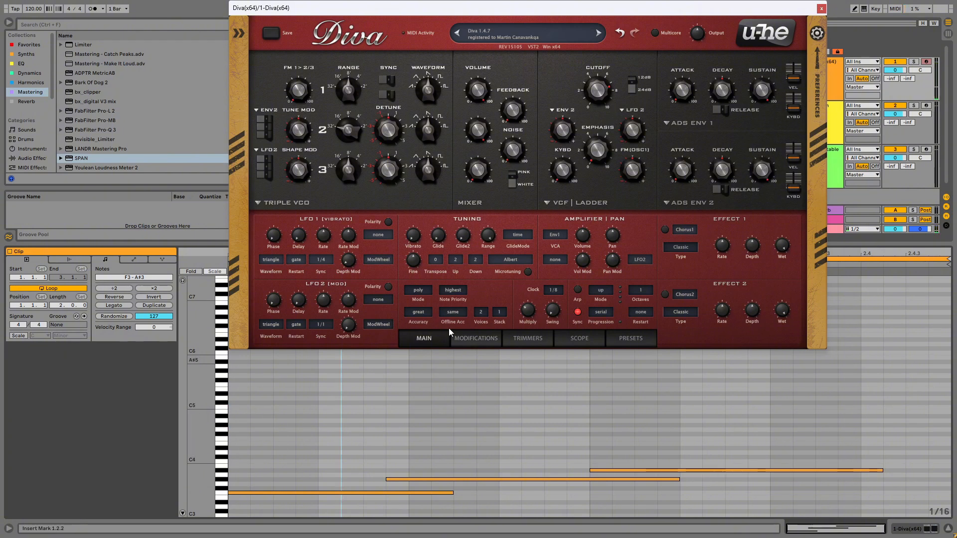
Set the voice Mode to mono and the Note Priority to lowest.
left_click(460, 293)
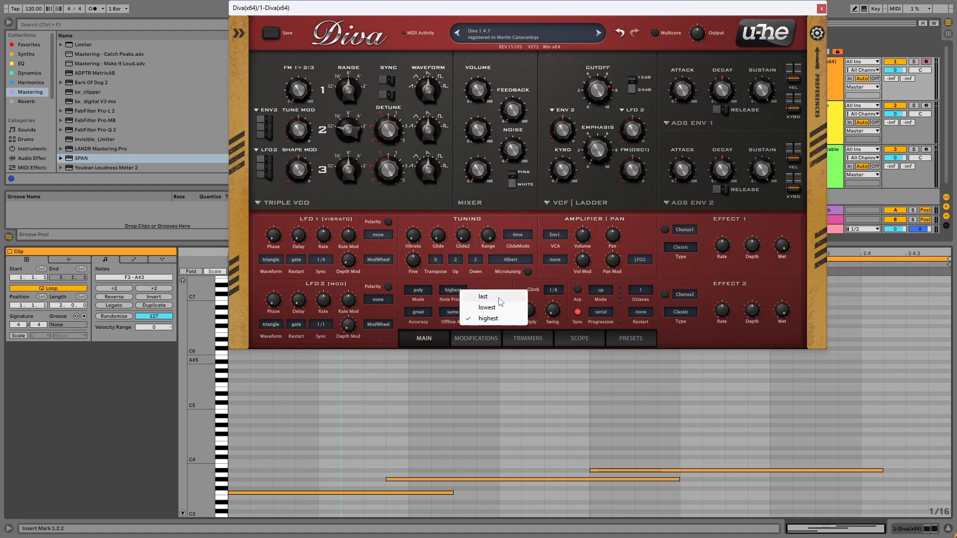
left_click(491, 280)
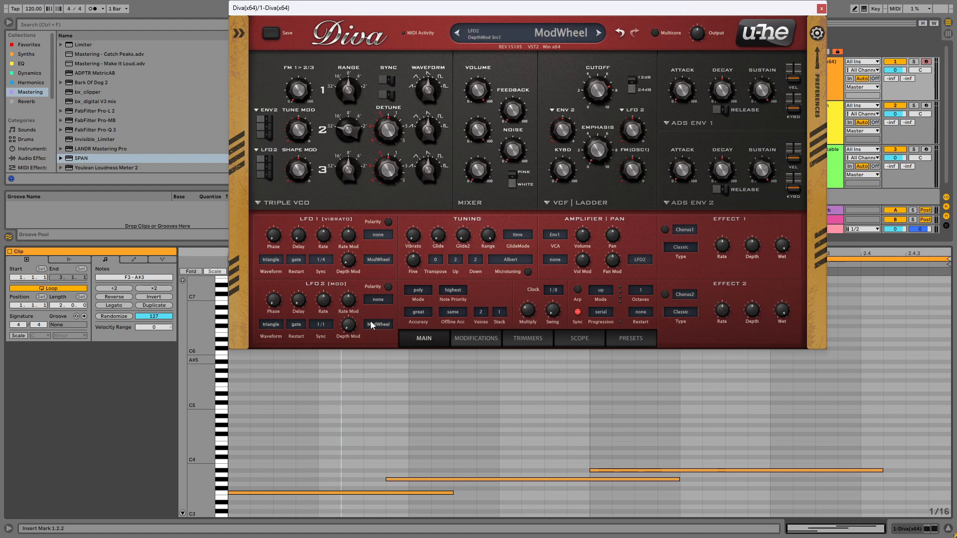
left_click(422, 290)
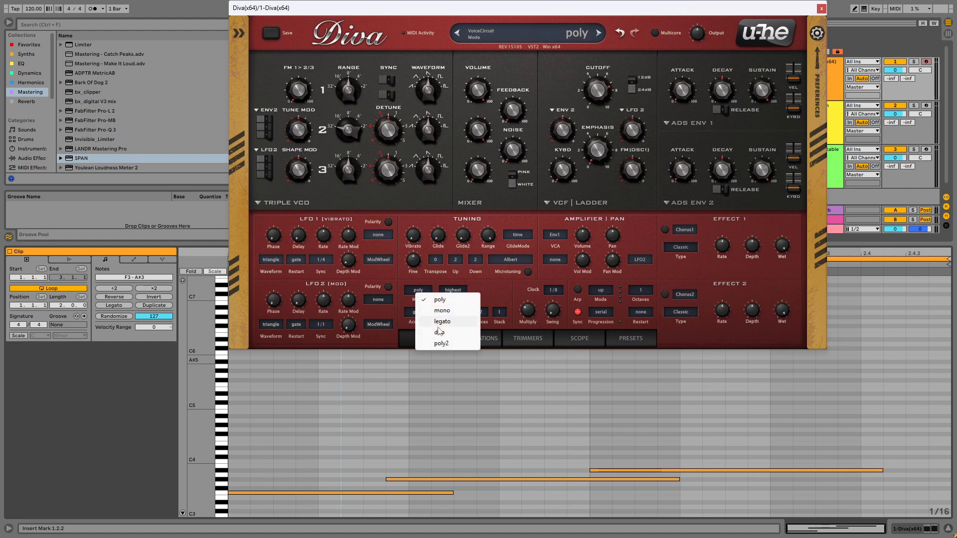
left_click(451, 312)
left_click(465, 291)
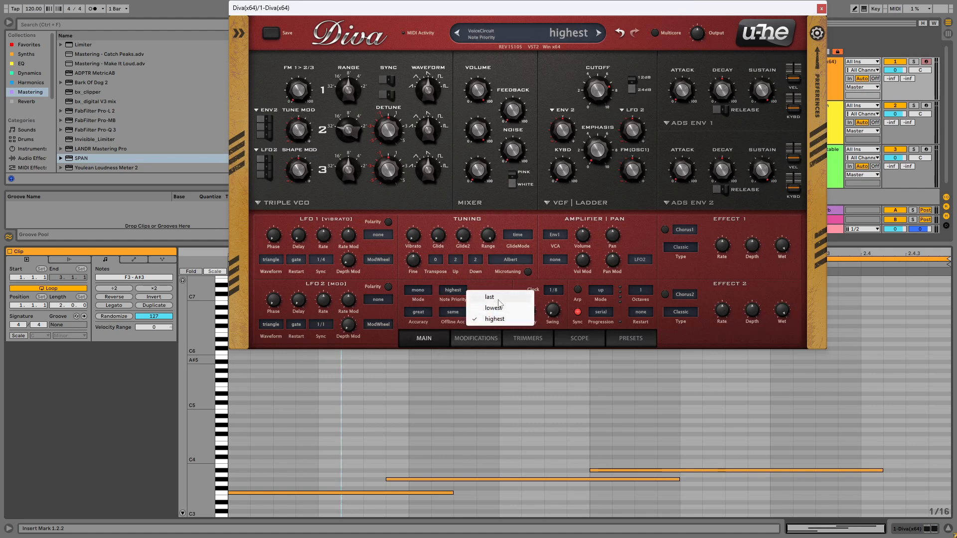
left_click(495, 308)
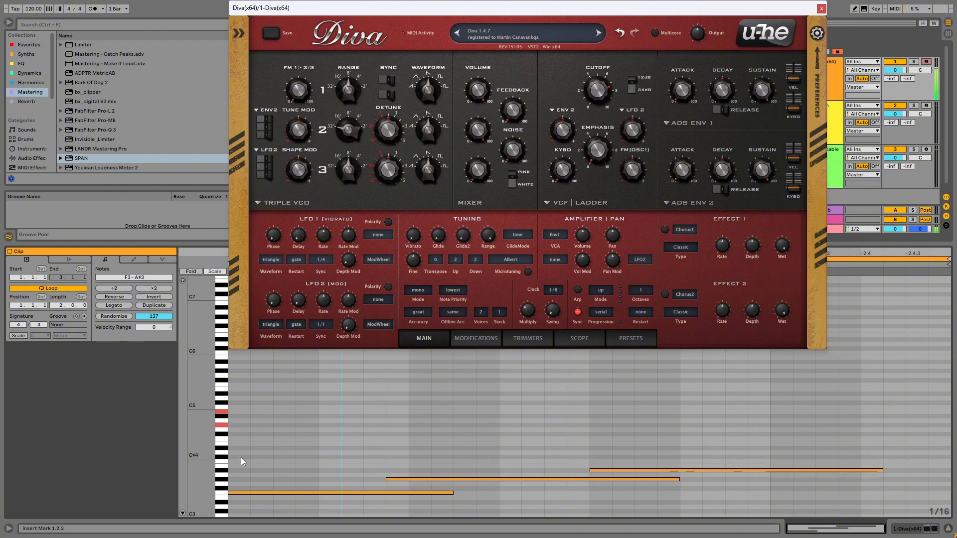
Set the Note Priority to highest and look at the Offline Acc options.
left_click(455, 291)
left_click(500, 307)
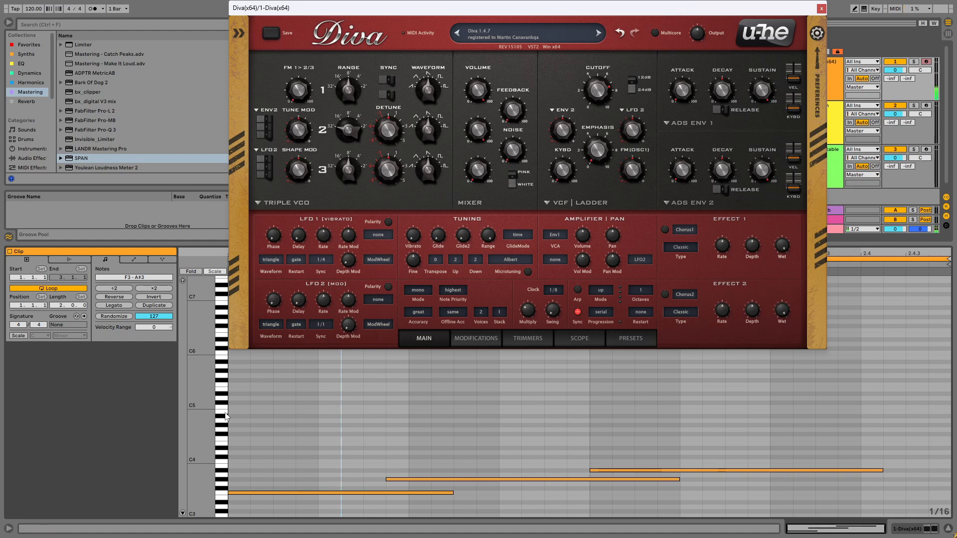
left_click(452, 316)
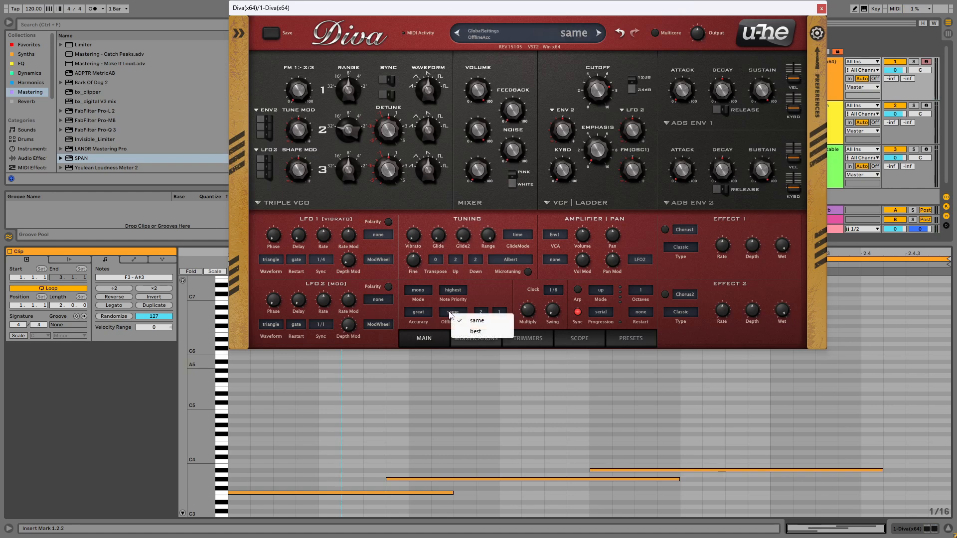
left_click(447, 313)
left_click(450, 309)
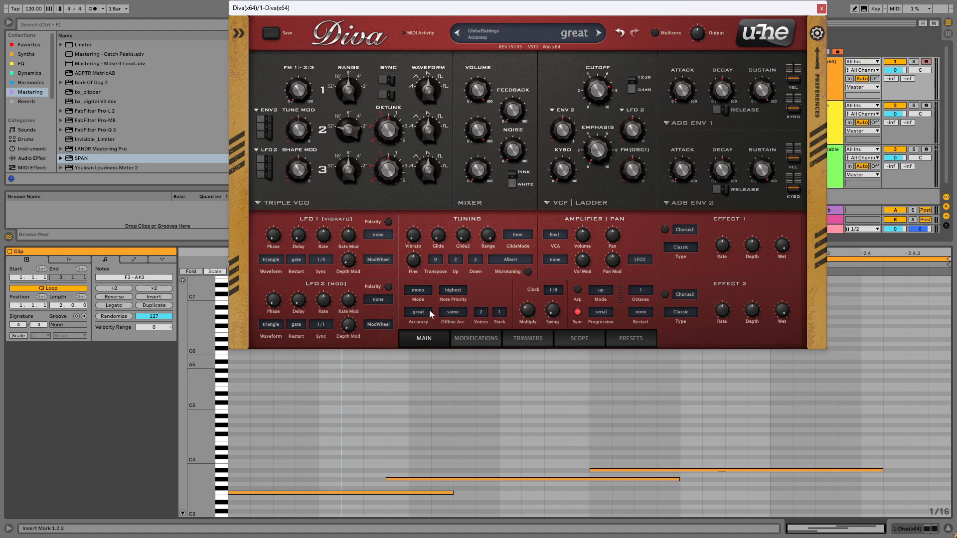
Try Voices at 4 and 5.
left_click(486, 313)
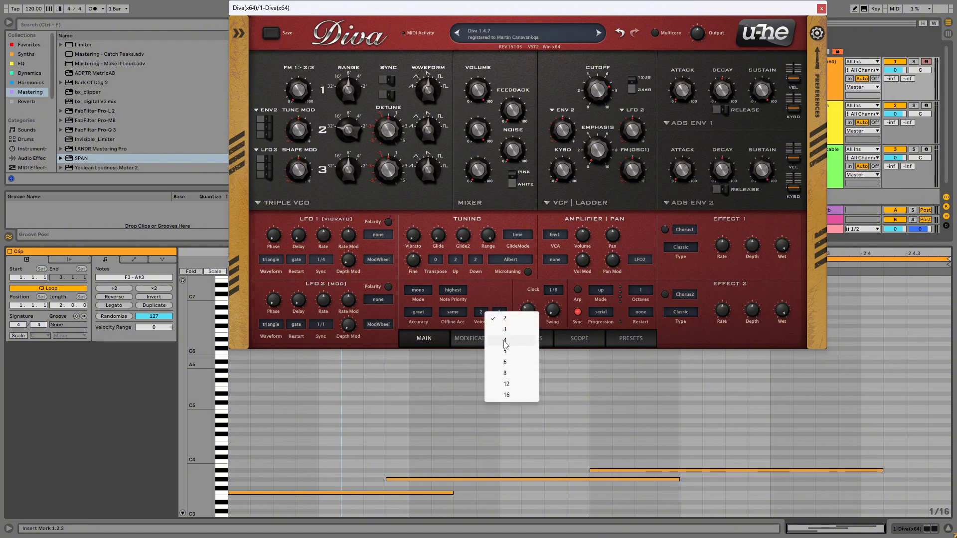
left_click(503, 341)
left_click(495, 344)
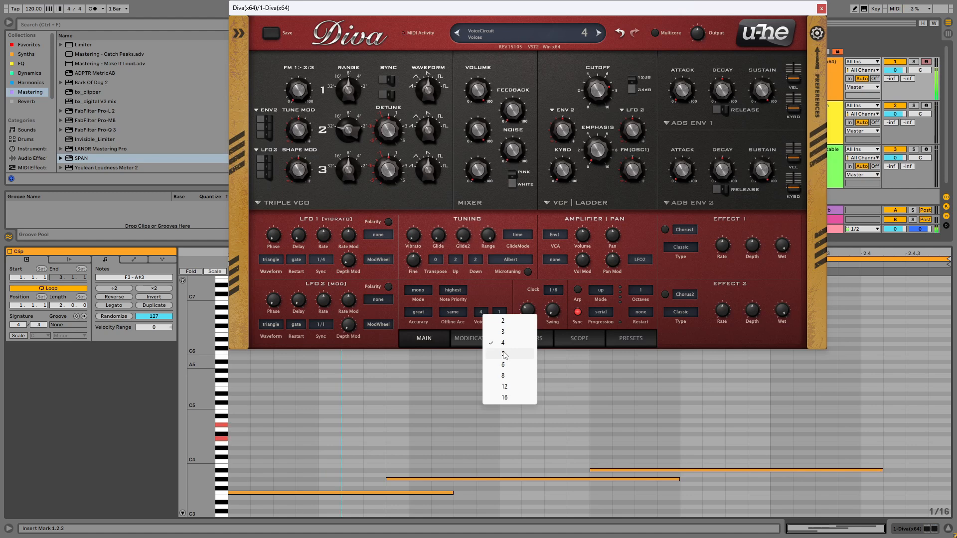
left_click(503, 354)
left_click(486, 319)
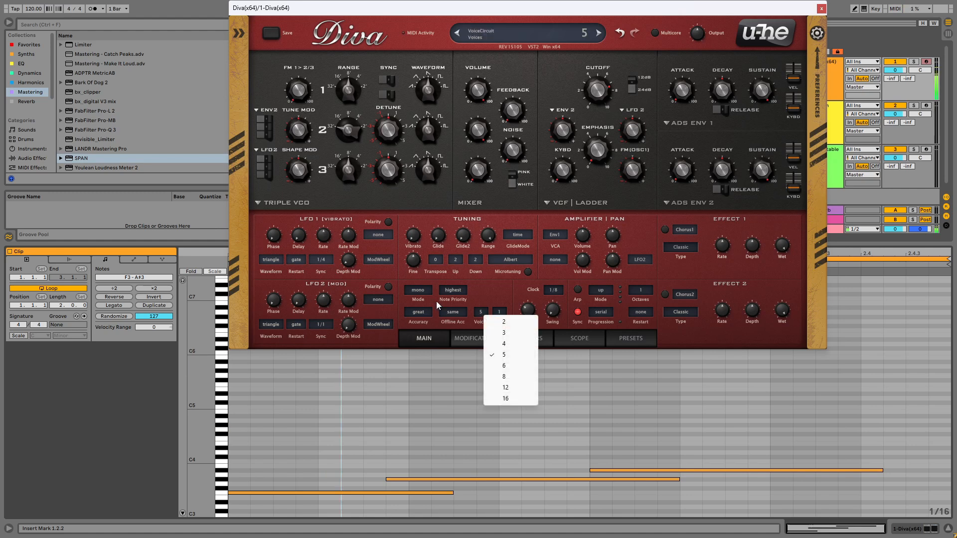
Switch the voice Mode through poly and legato to duo, and set Voices to 4.
left_click(418, 292)
left_click(443, 297)
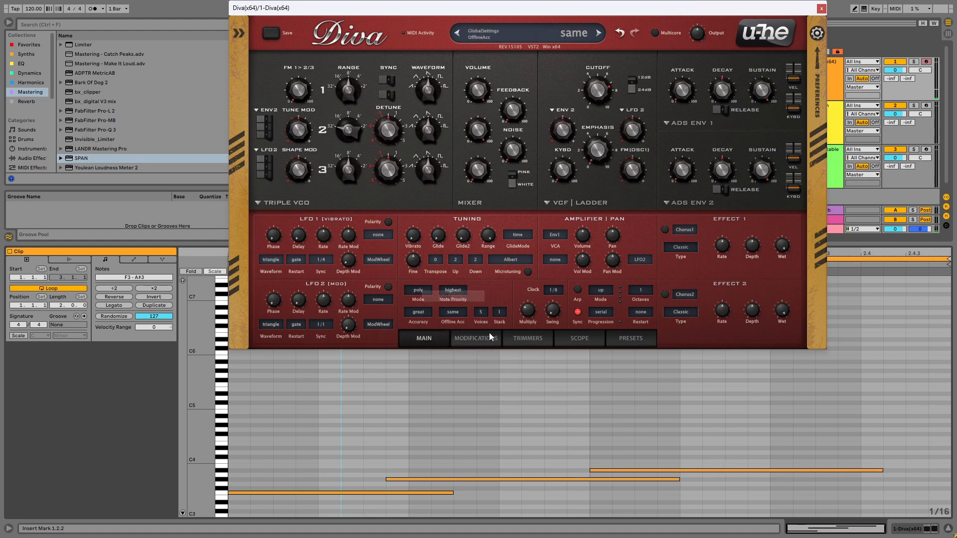
left_click(418, 291)
left_click(454, 317)
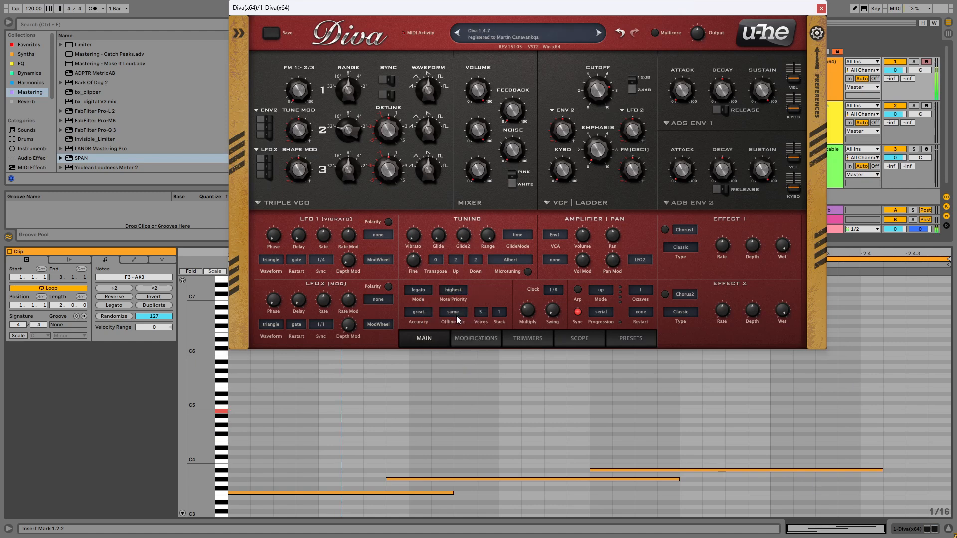
left_click(419, 290)
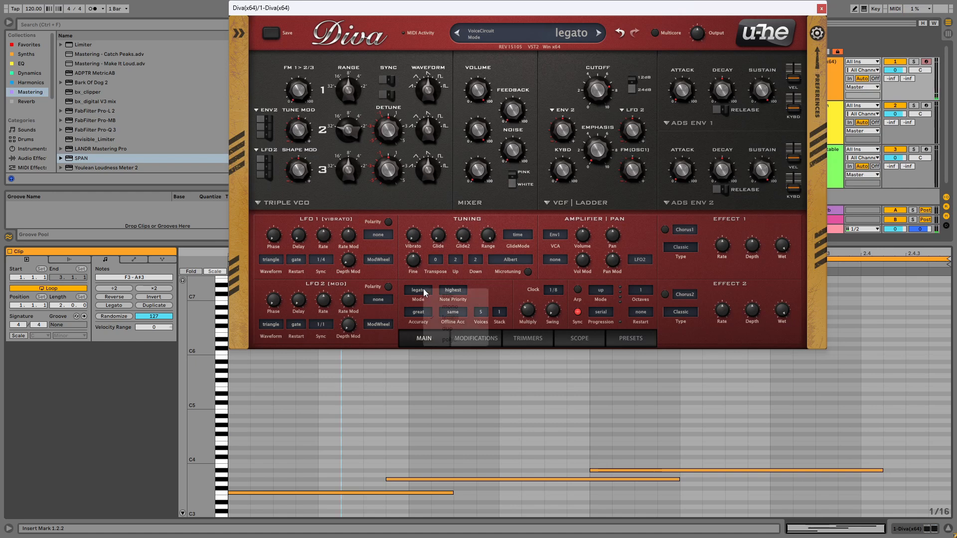
left_click(448, 327)
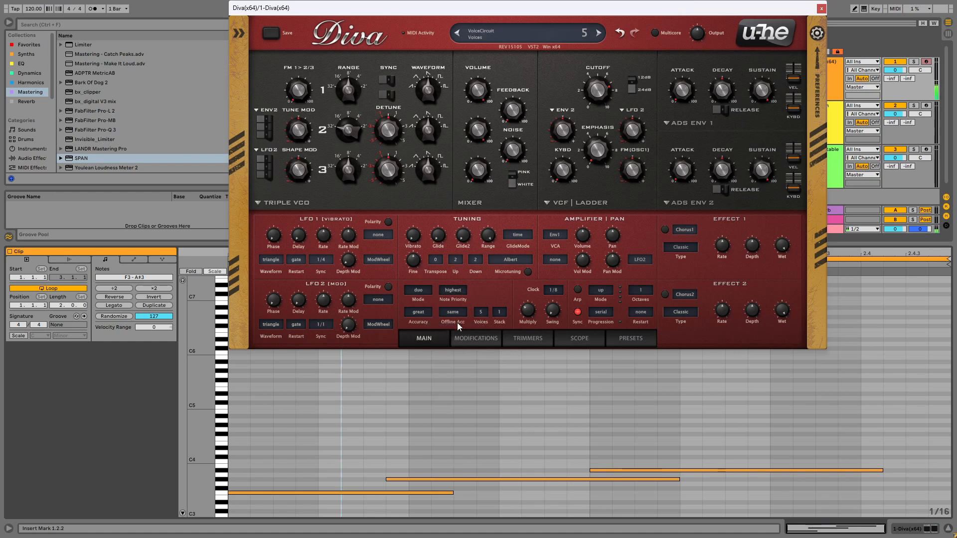
left_click(481, 312)
left_click(497, 342)
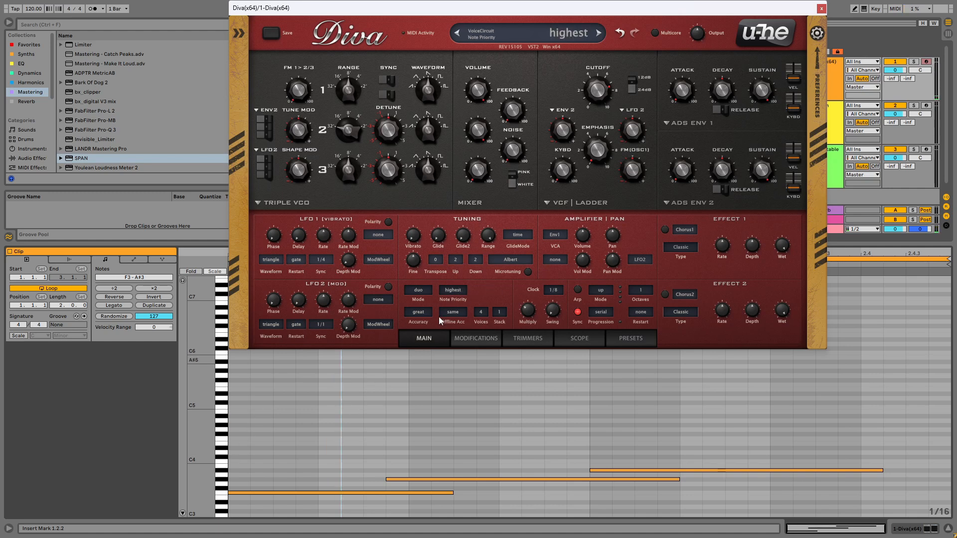
Raise the voice Stack through 2, 3, 4 and 5 to 6, and look at the stack tuning trimmers.
left_click(502, 311)
left_click(525, 333)
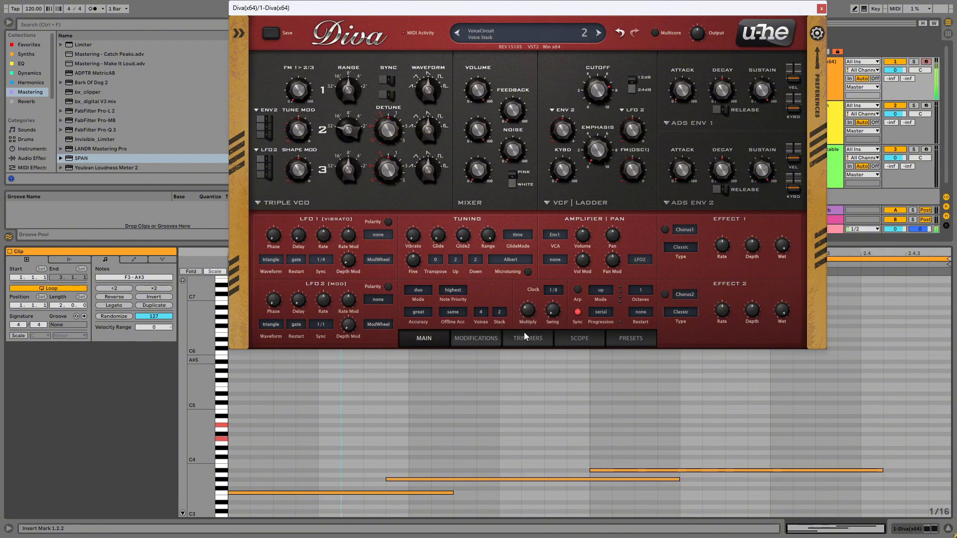
left_click(500, 312)
left_click(510, 339)
left_click(500, 311)
left_click(518, 352)
left_click(500, 312)
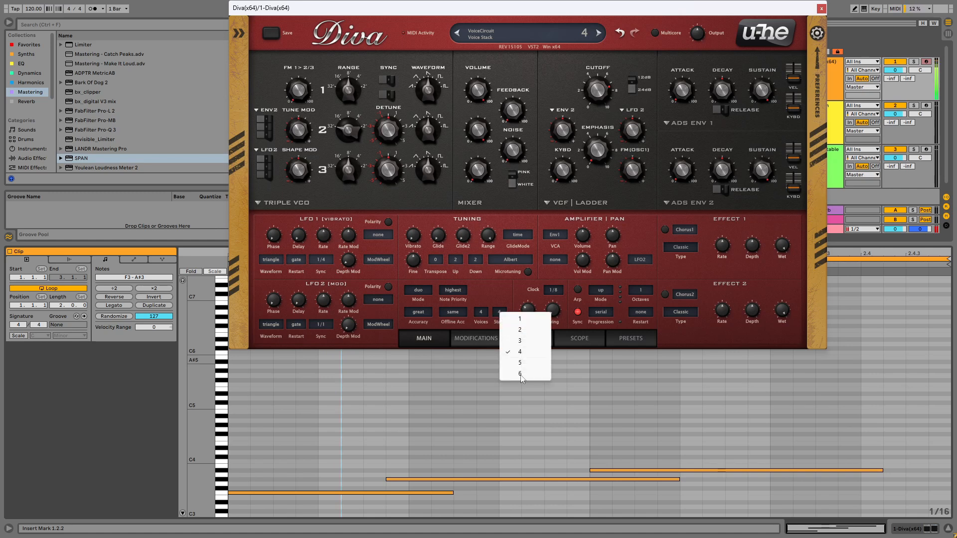
left_click(519, 363)
left_click(499, 312)
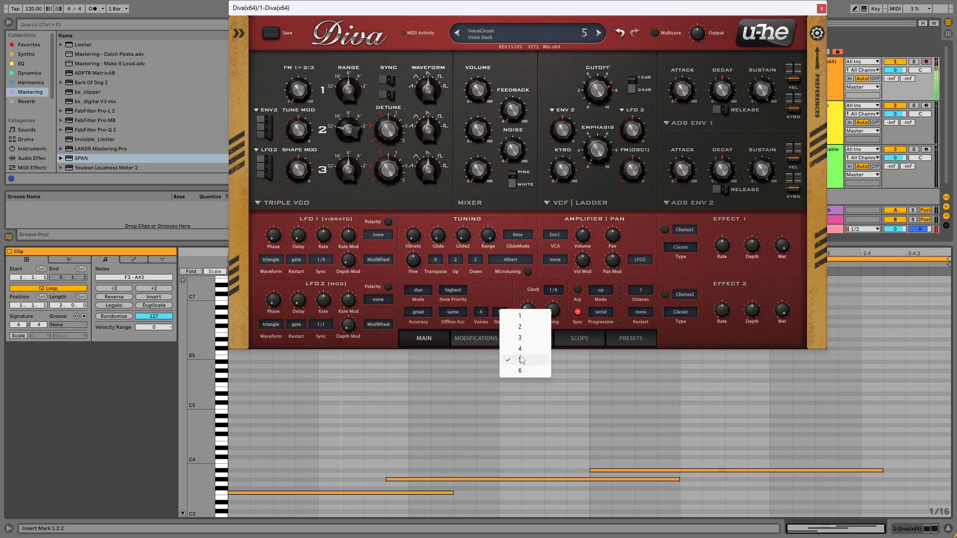
left_click(519, 374)
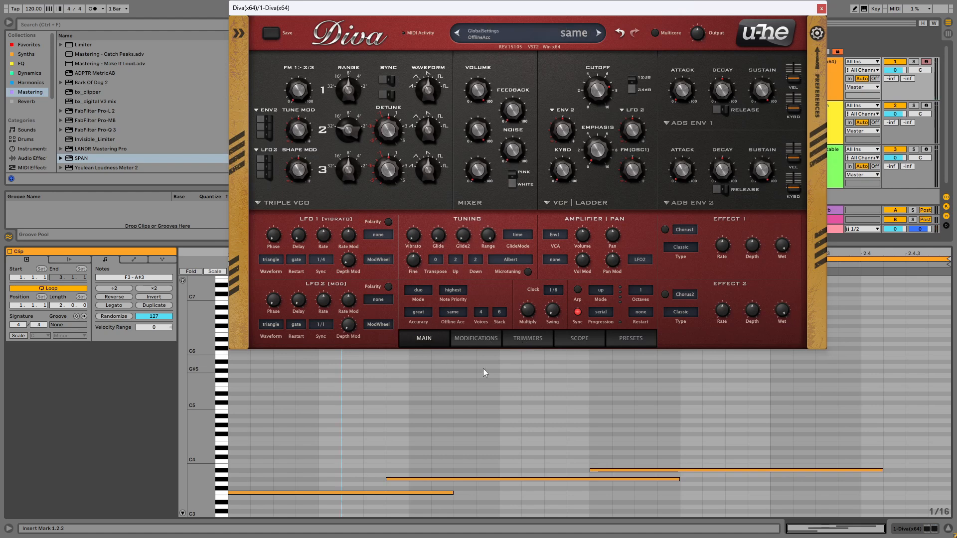
left_click(524, 339)
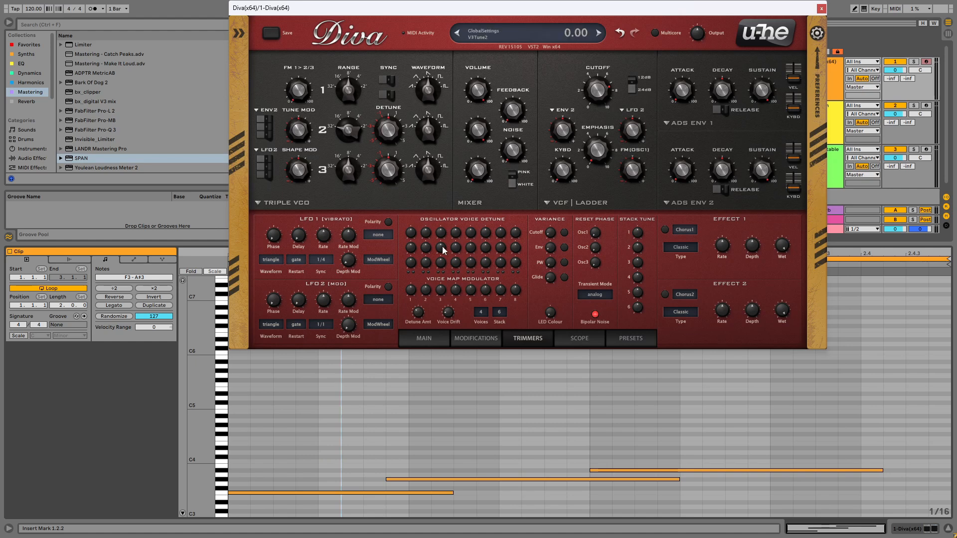
left_click(437, 339)
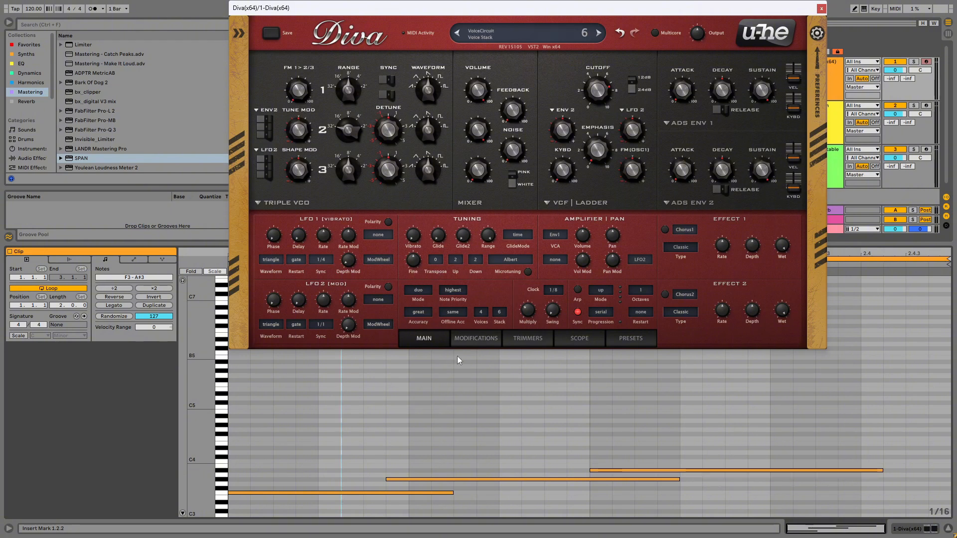
Audition the stacked sound in poly and mono modes, keep mono, and set the Stack to 1.
left_click(418, 290)
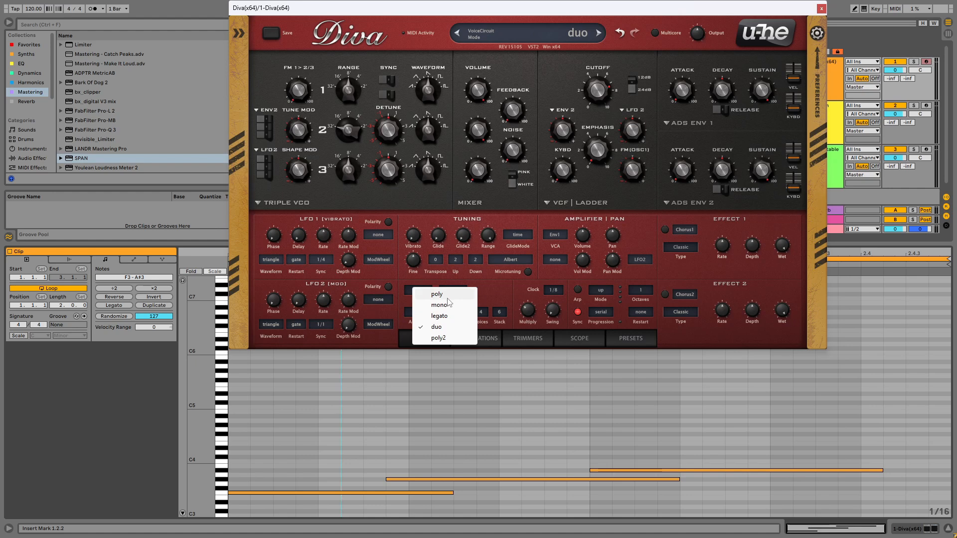
left_click(448, 298)
left_click(421, 290)
left_click(449, 306)
left_click(423, 293)
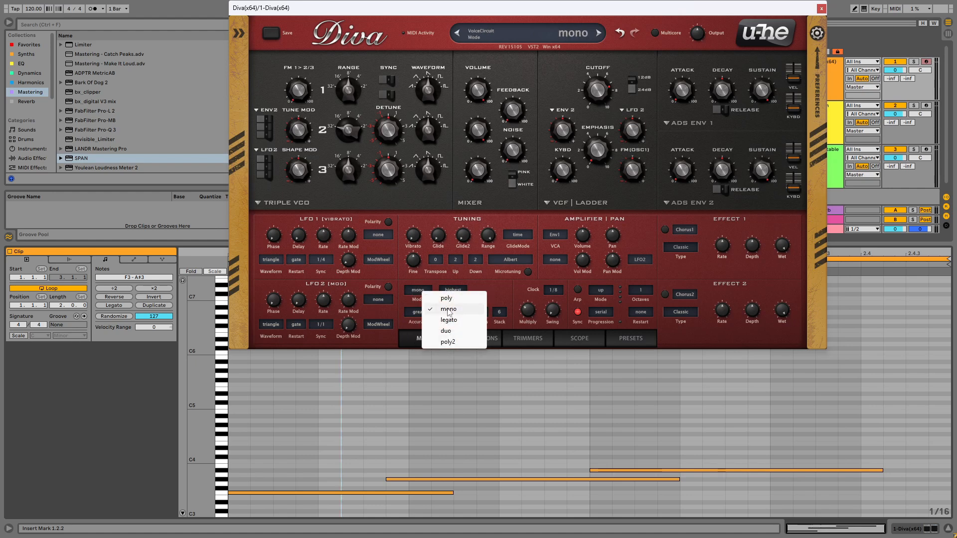
left_click(448, 309)
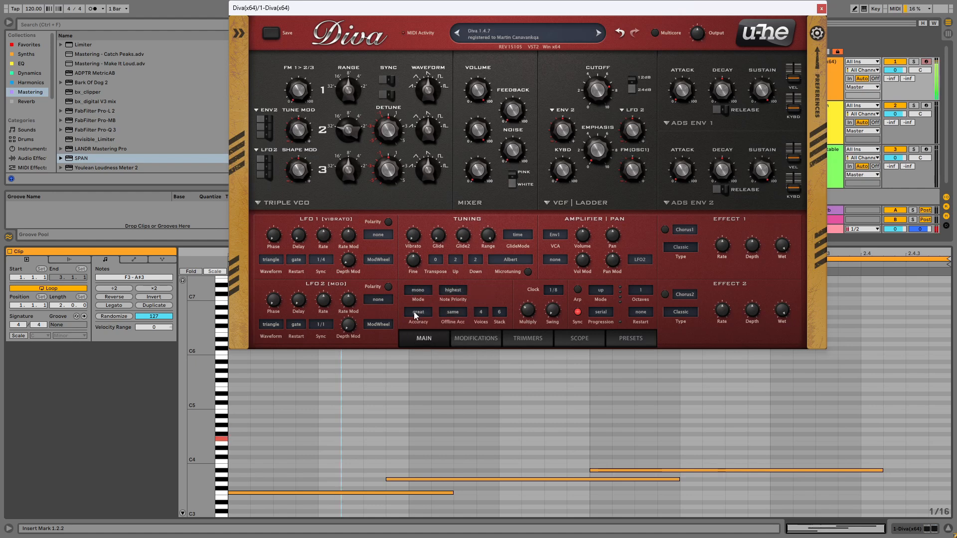
left_click(500, 313)
left_click(521, 318)
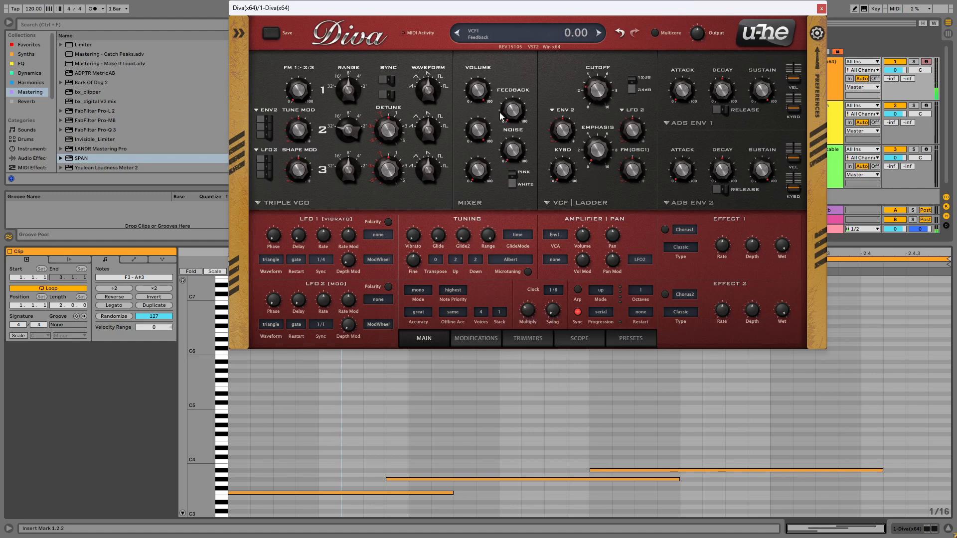
Load the SUB - Clean Sub preset and set its voice Mode to poly.
left_click(561, 33)
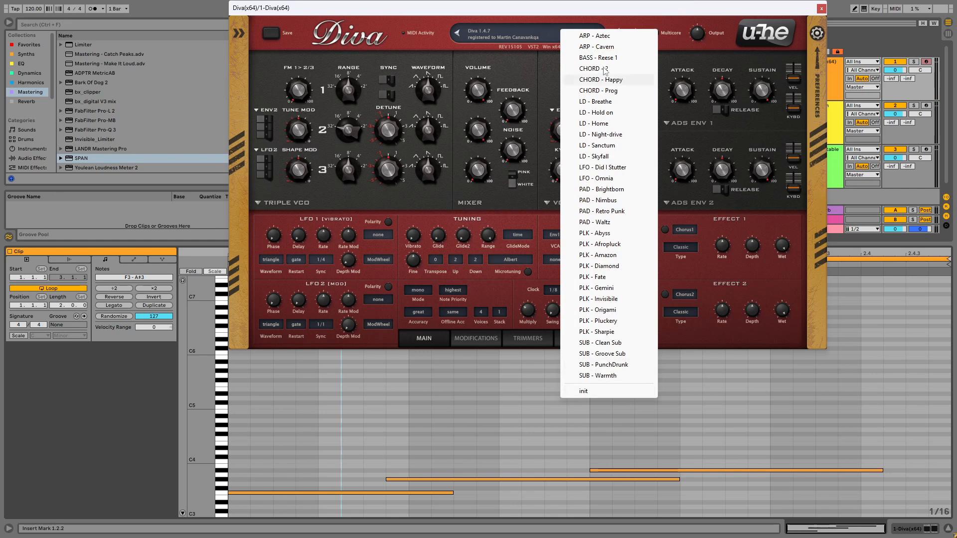
left_click(608, 343)
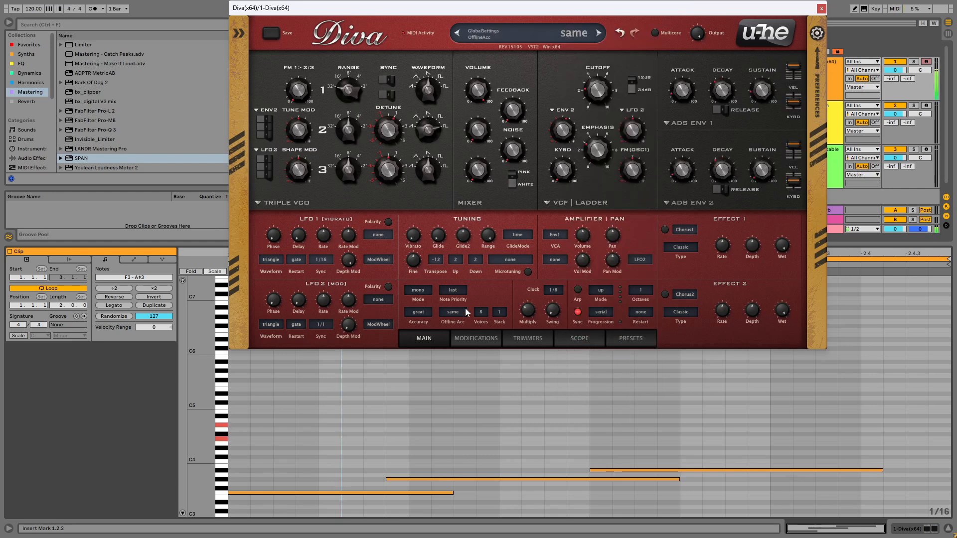
left_click(431, 293)
left_click(442, 298)
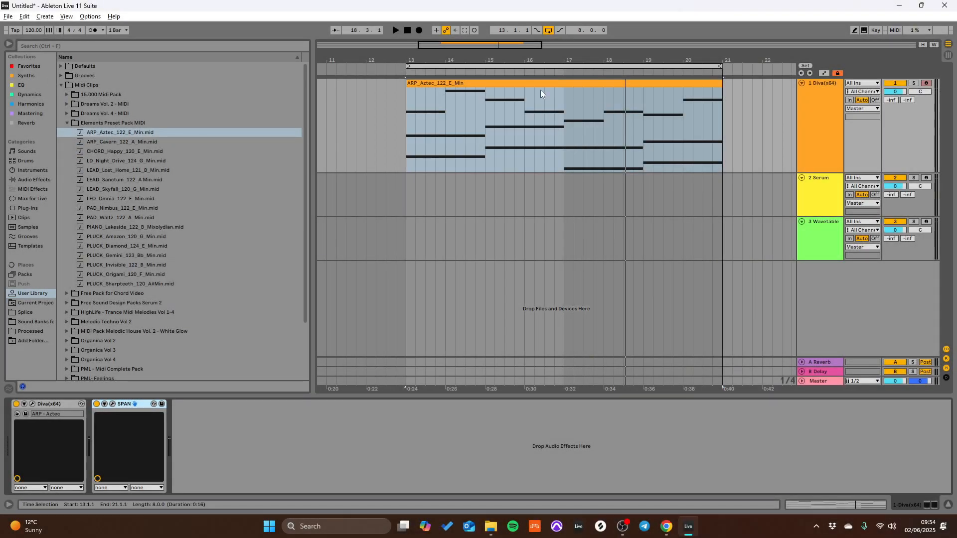
Collapse the Elements Preset Pack MIDI folder and hide the browser to give the ARP_Aztec_122_E_Min clip more room.
left_click(67, 123)
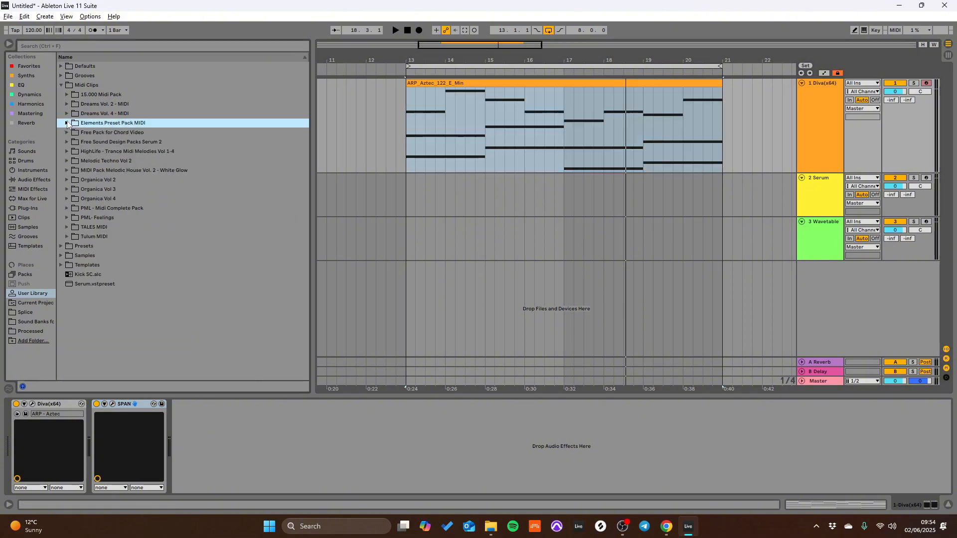
left_click(9, 44)
left_click(267, 125)
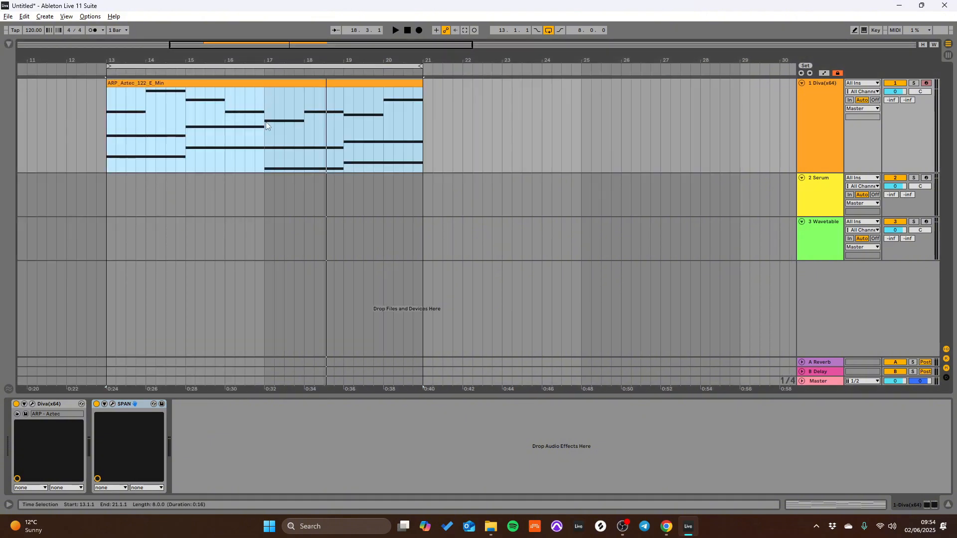
scroll(259, 140, "left", 3)
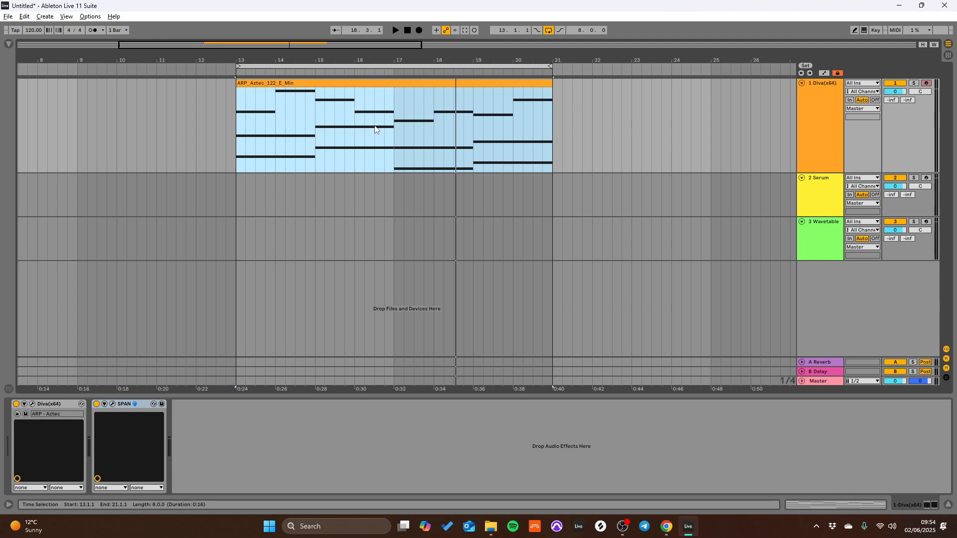
Switch to full screen, show Diva's interface, solo the Diva track and play the ARP_Aztec_122_E_Min clip.
key("F11")
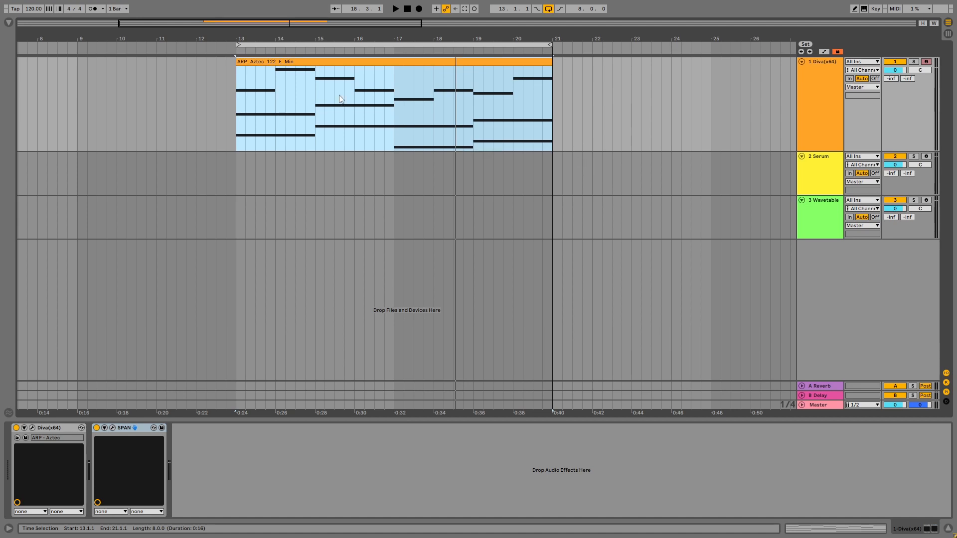
left_click(792, 82)
left_click(33, 427)
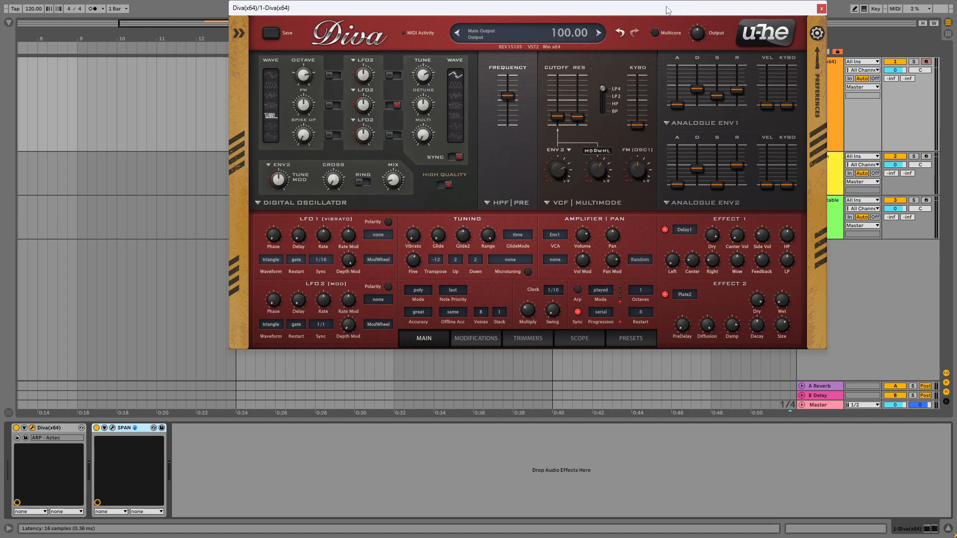
left_click_drag(666, 6, 660, 75)
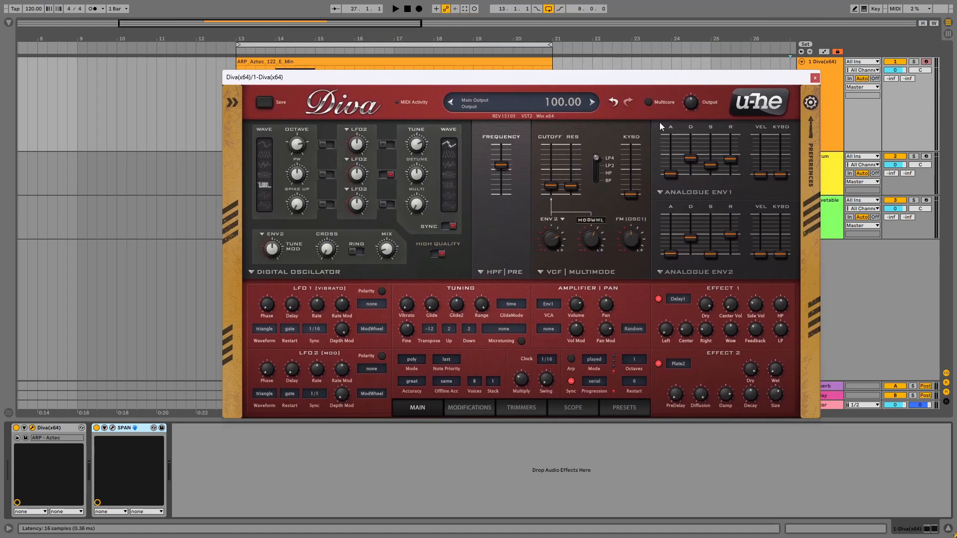
left_click(914, 62)
key("space")
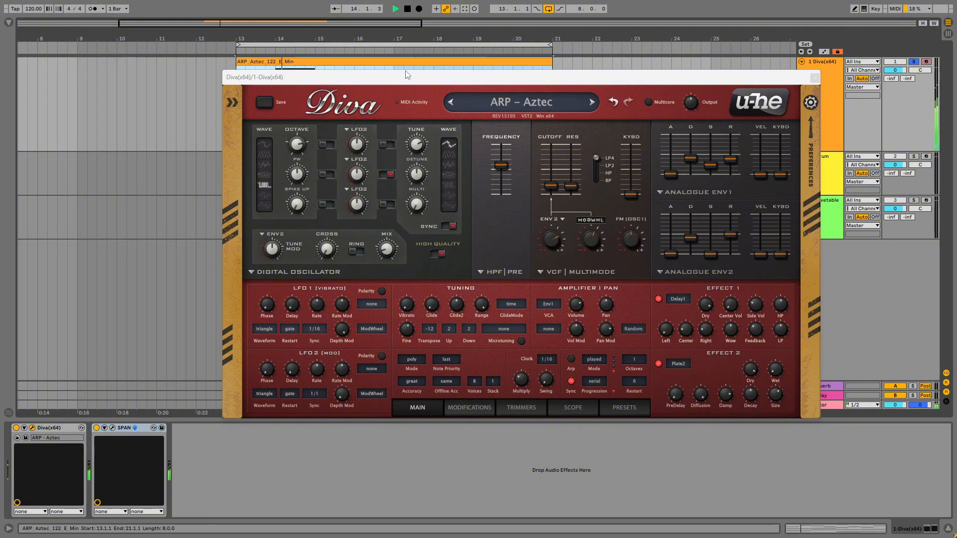
Examine the ARP_Aztec_122_E_Min clip's notes in an enlarged piano roll during playback, and return to the device view with playback stopped.
left_click_drag(405, 80, 381, 218)
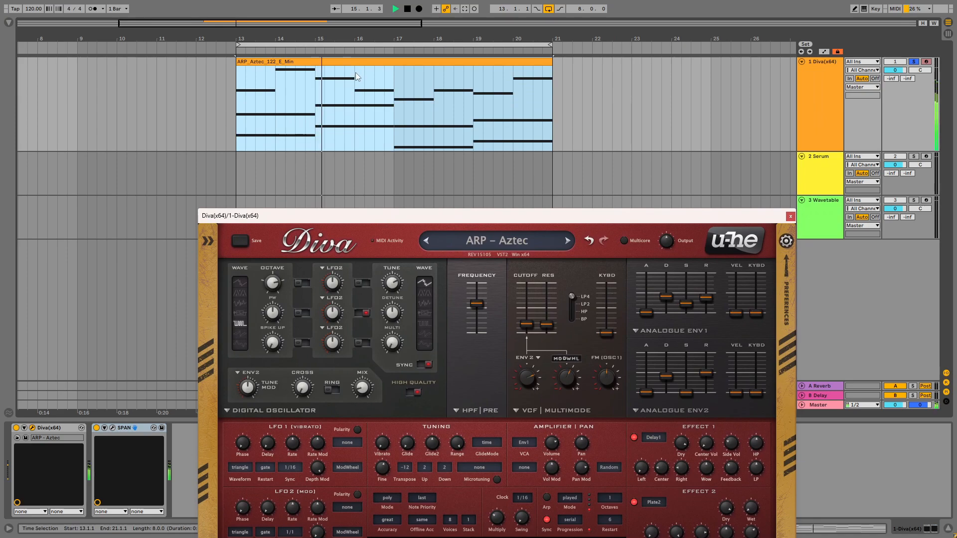
left_click(370, 66)
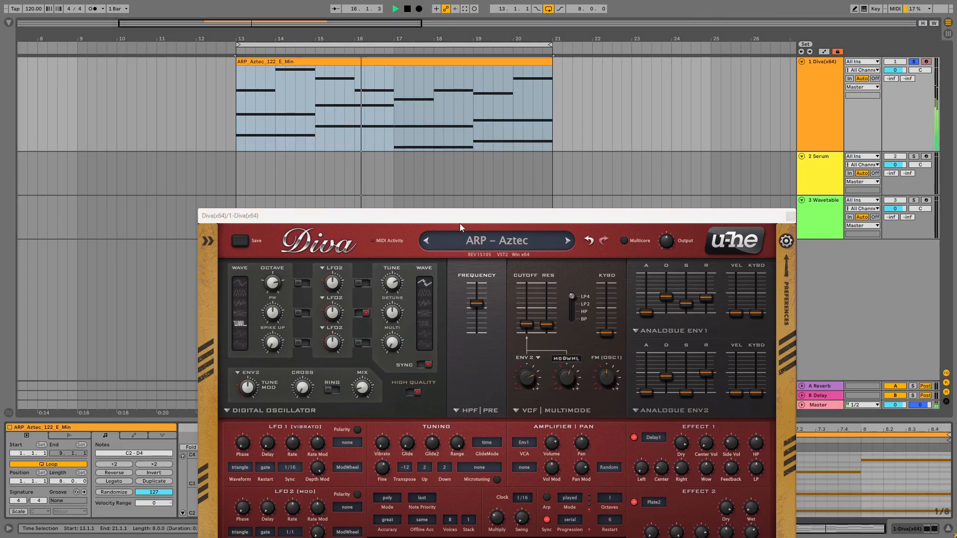
left_click_drag(460, 215, 390, 124)
left_click(721, 120)
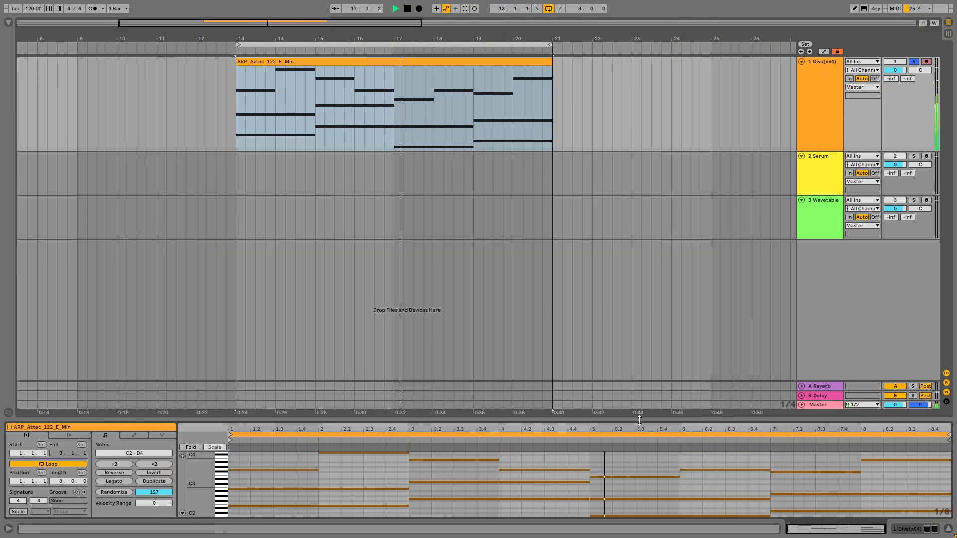
left_click_drag(637, 421, 598, 63)
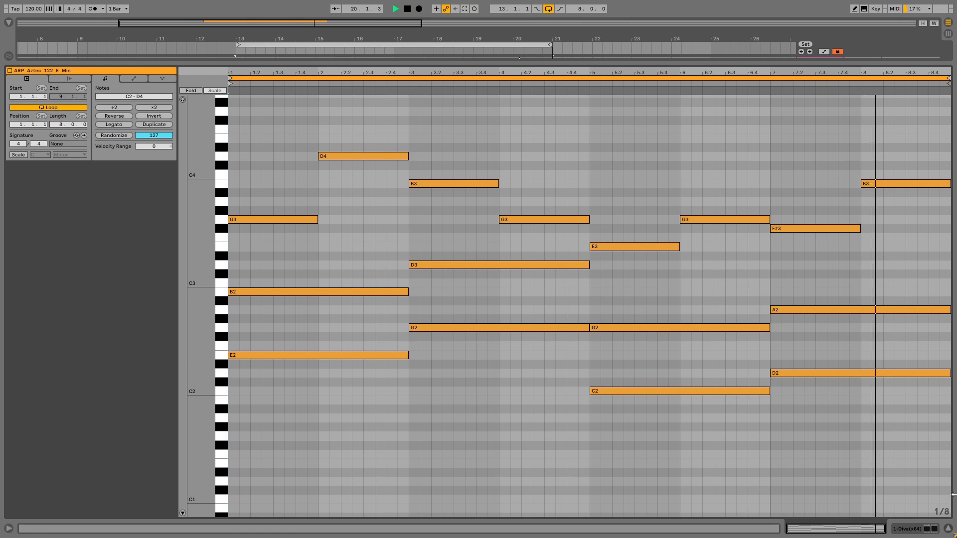
left_click(932, 530)
key("space")
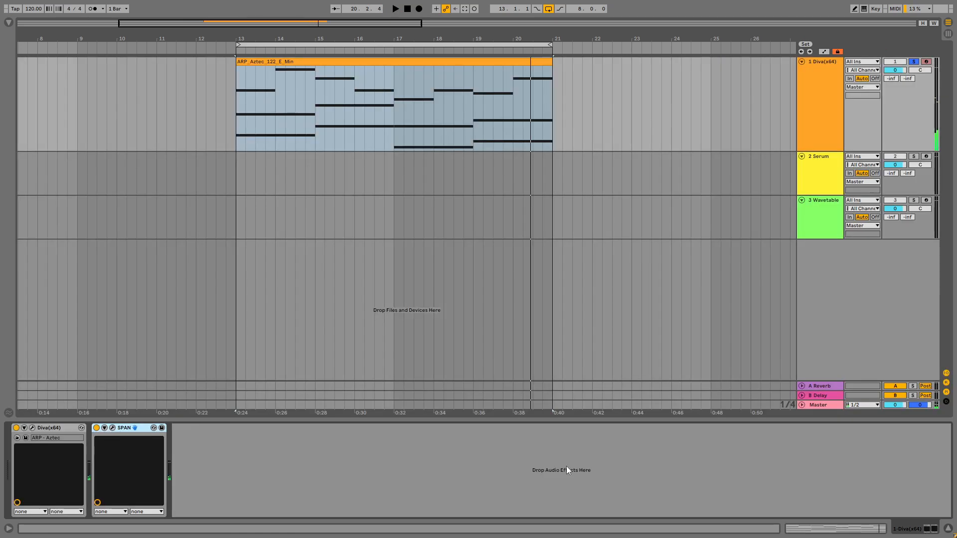
Turn on Diva's arpeggiator and audition the clip while raising the filter cutoff slightly.
left_click(33, 428)
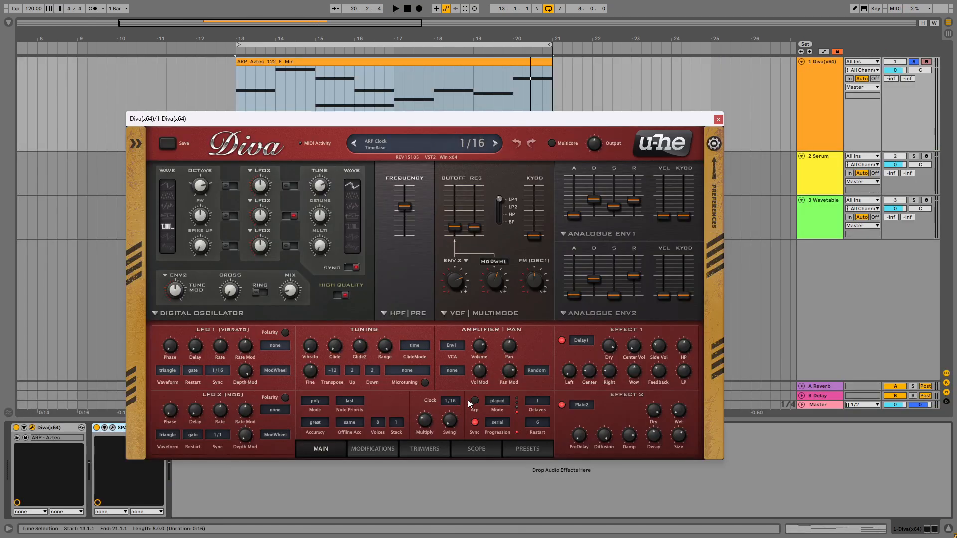
left_click(475, 401)
key("space")
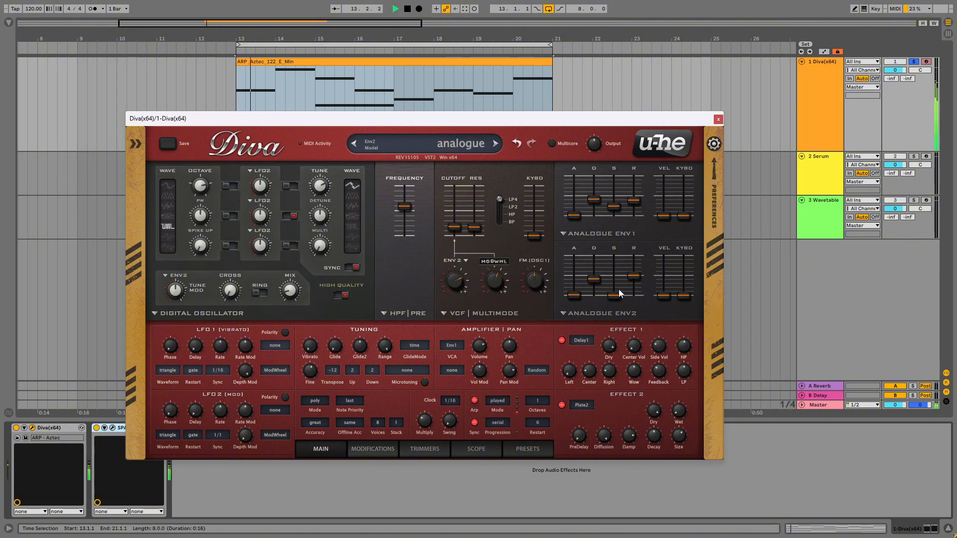
left_click_drag(453, 231, 456, 226)
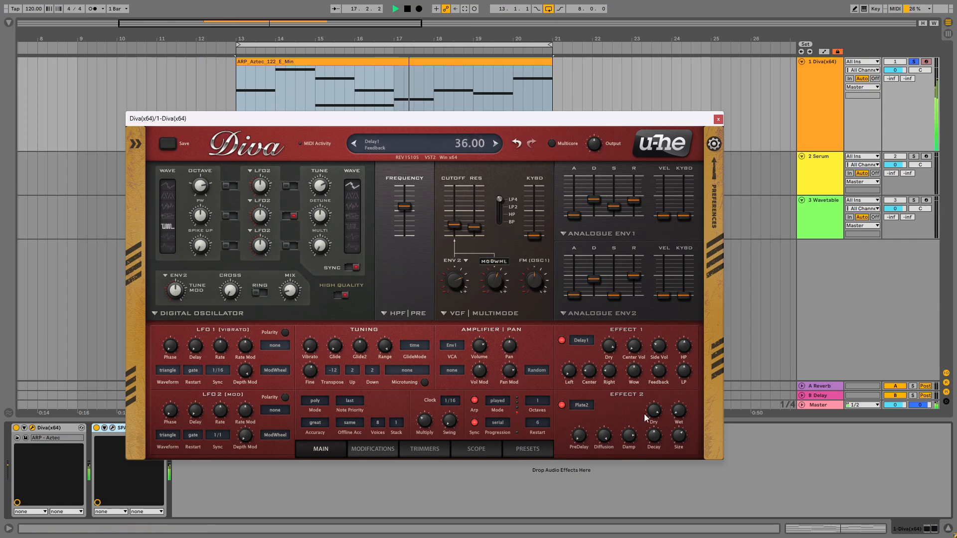
key("space")
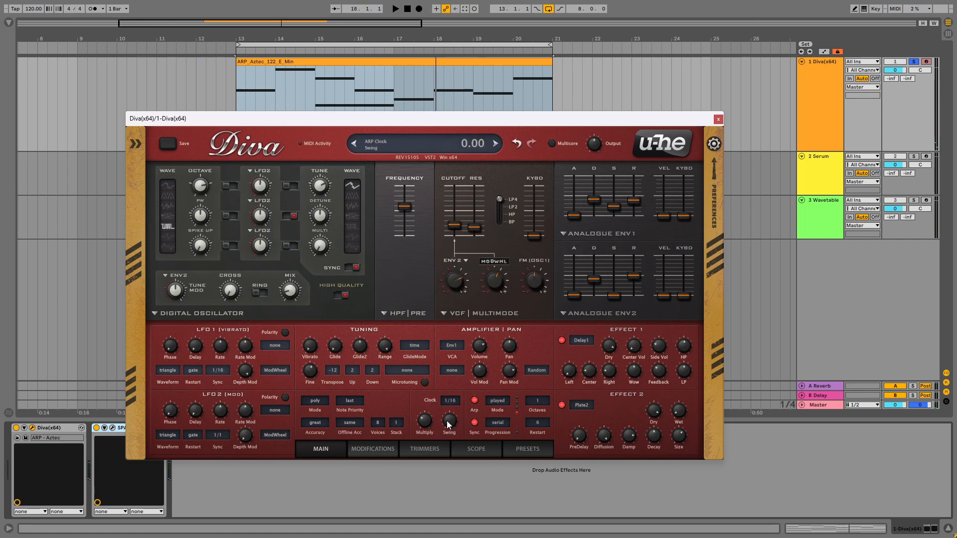
Route the Serum track's MIDI input from 1-Diva(x64), arm the track for recording and set its monitoring to In.
left_click(718, 119)
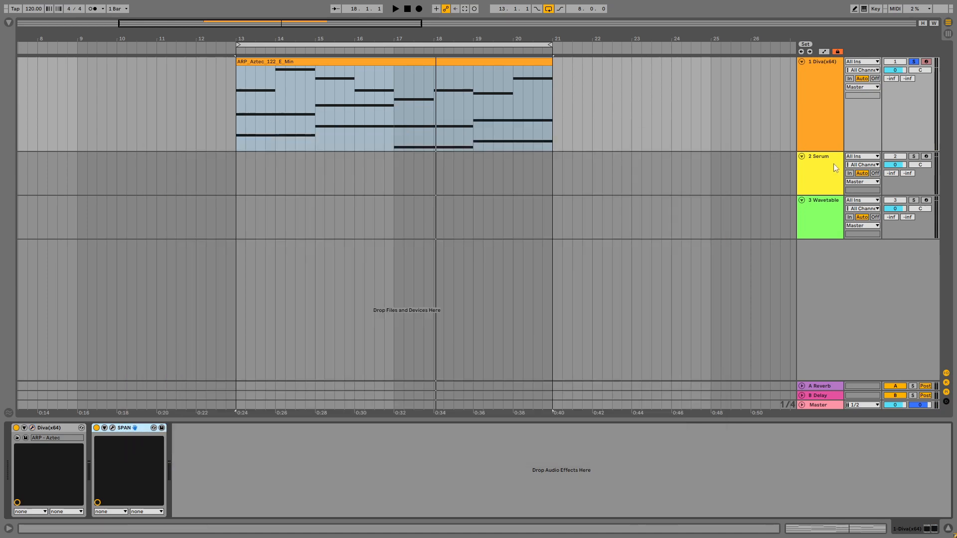
left_click(832, 166)
left_click(470, 43)
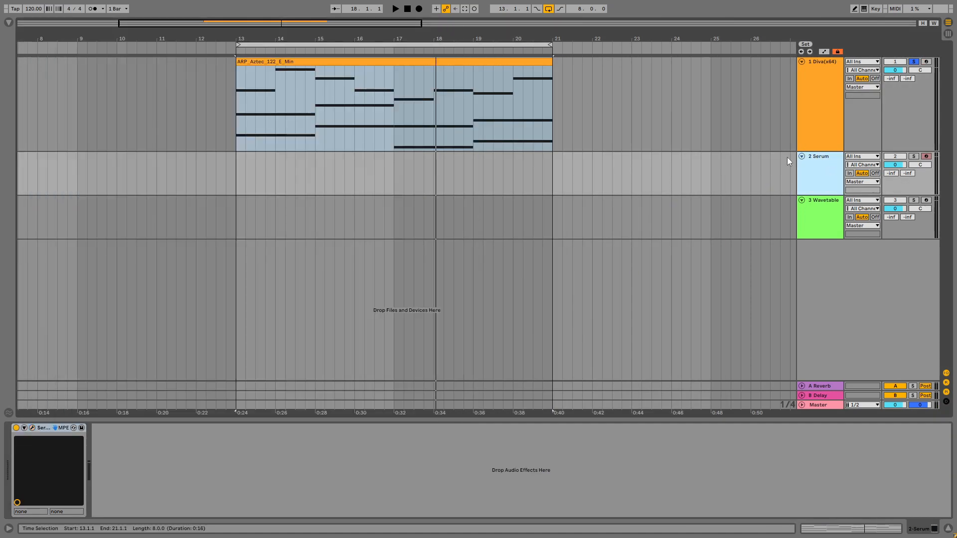
left_click(817, 82)
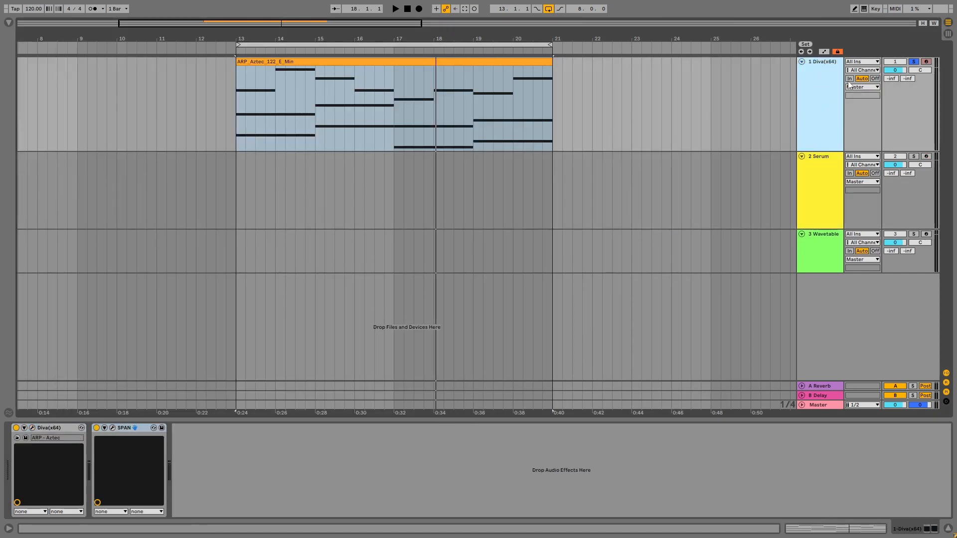
left_click(867, 157)
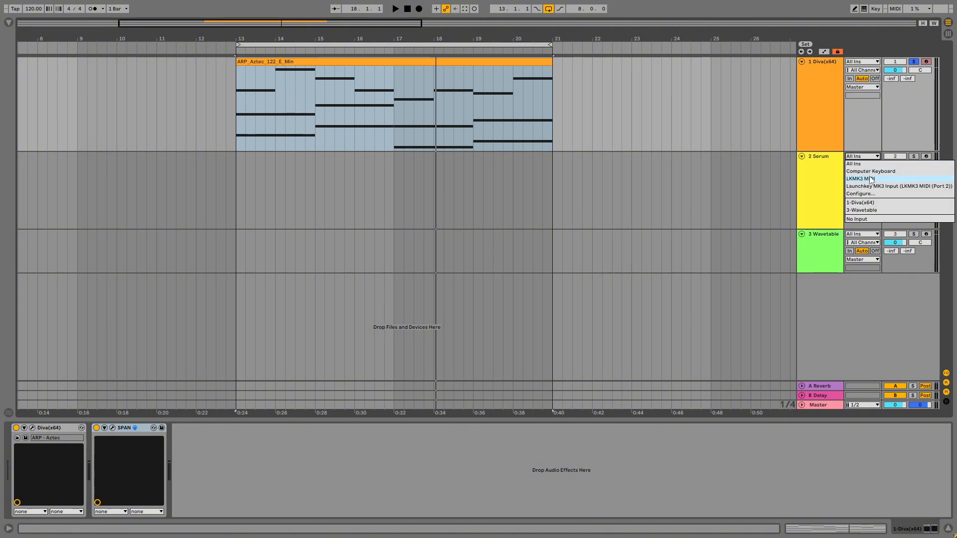
left_click(853, 203)
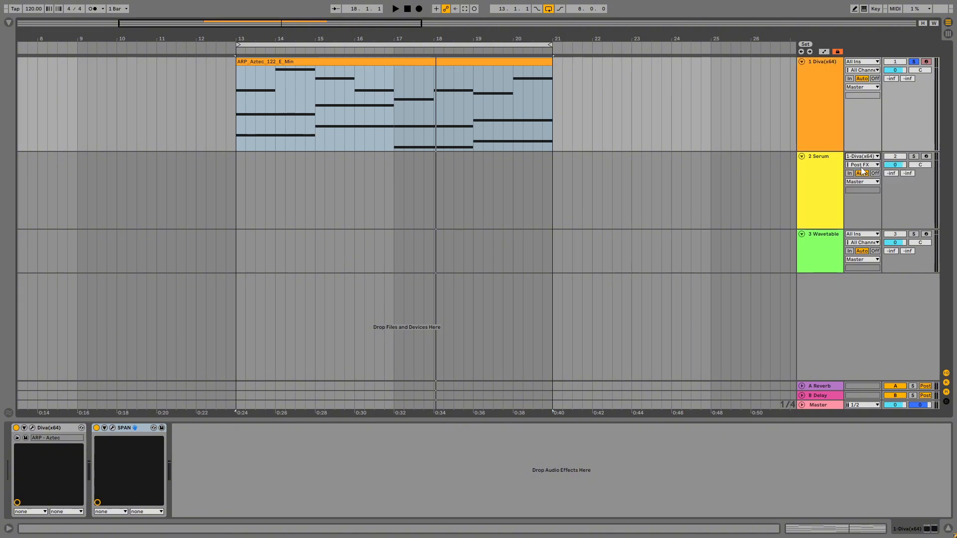
left_click(926, 157)
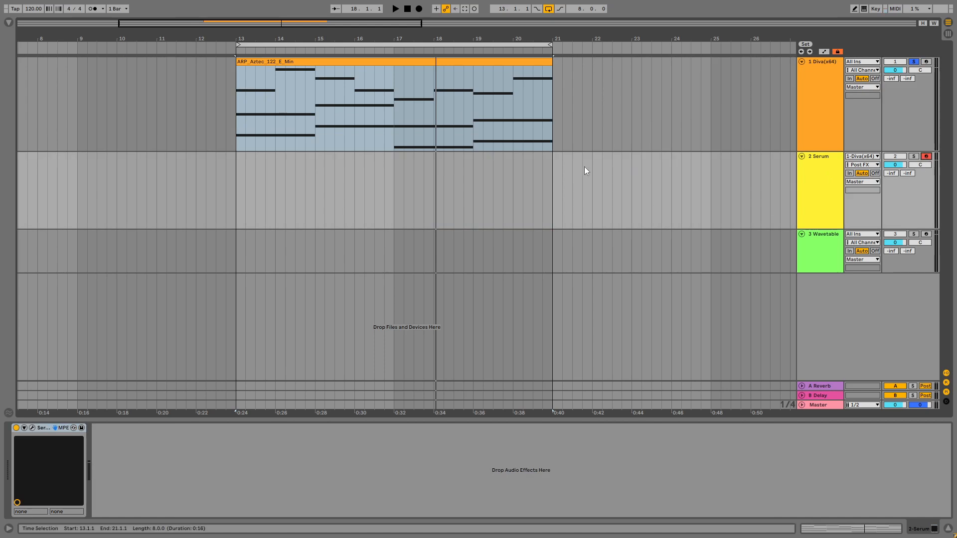
left_click(849, 173)
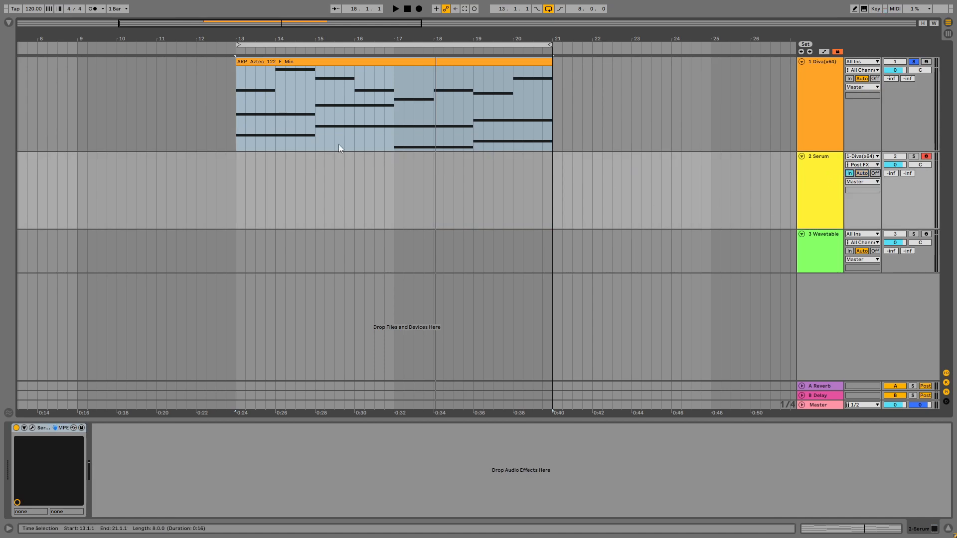
Try to record Diva's MIDI output onto the Serum track from bar 13, and delete the recorded clip.
left_click(235, 172)
key("F9")
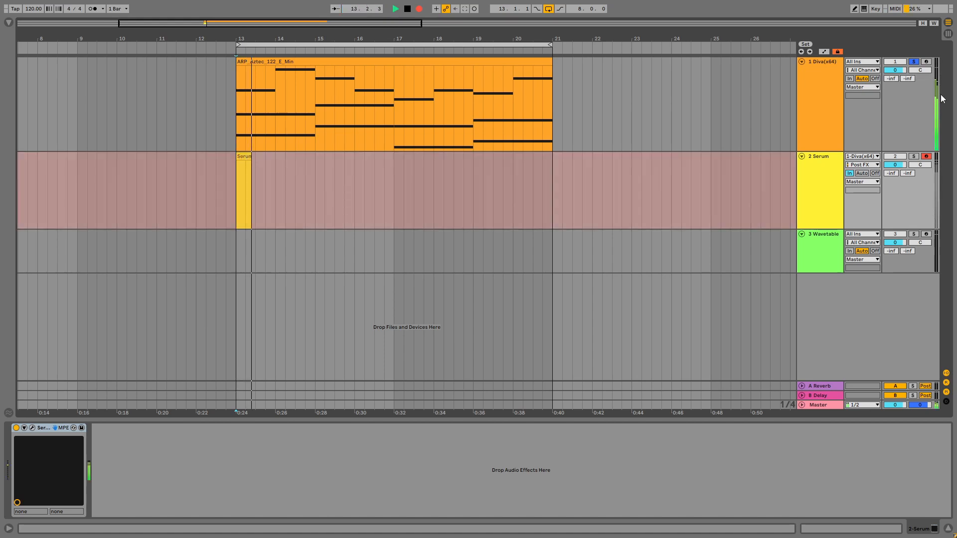
key("space")
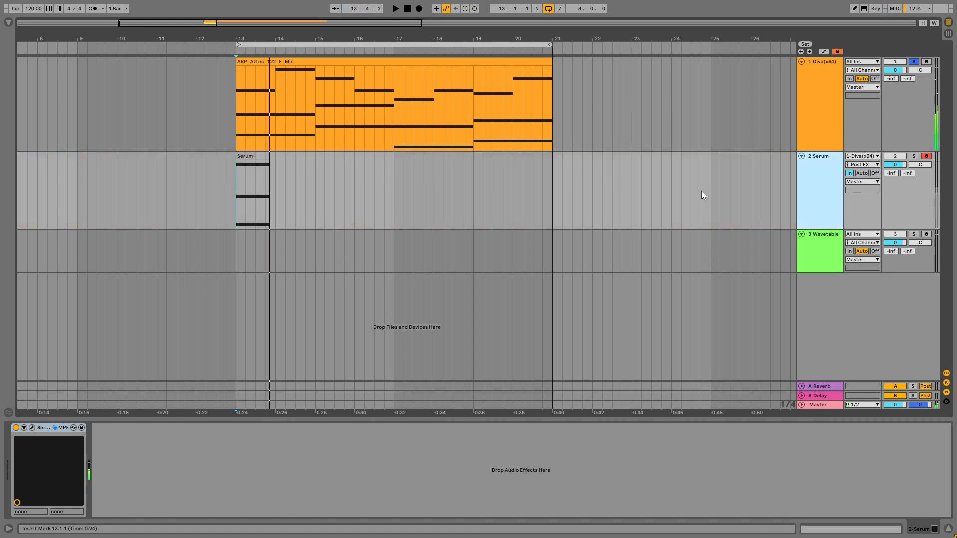
left_click(243, 170)
key("Delete")
Find the Arpeggiator among the browser's MIDI effects, and look at the Diva clip's notes.
left_click(809, 101)
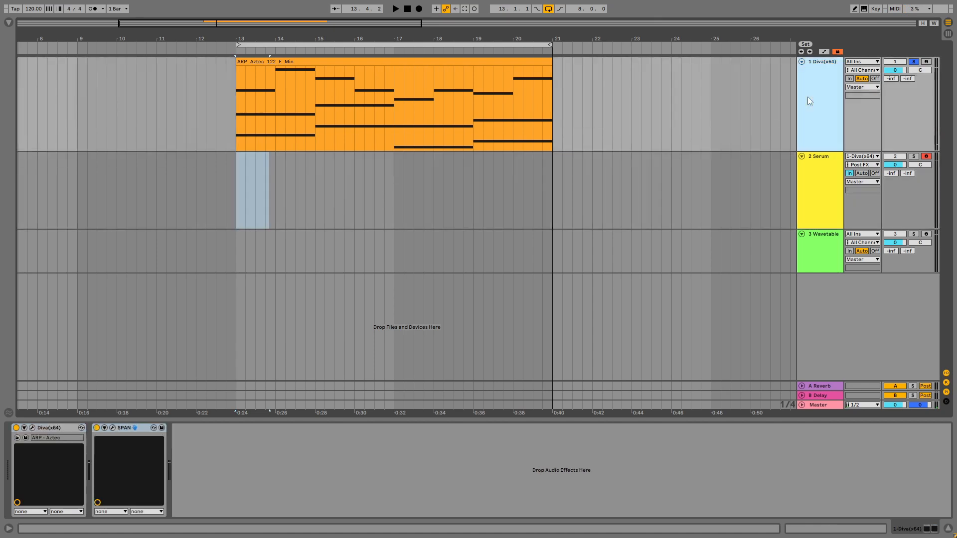
left_click(234, 174)
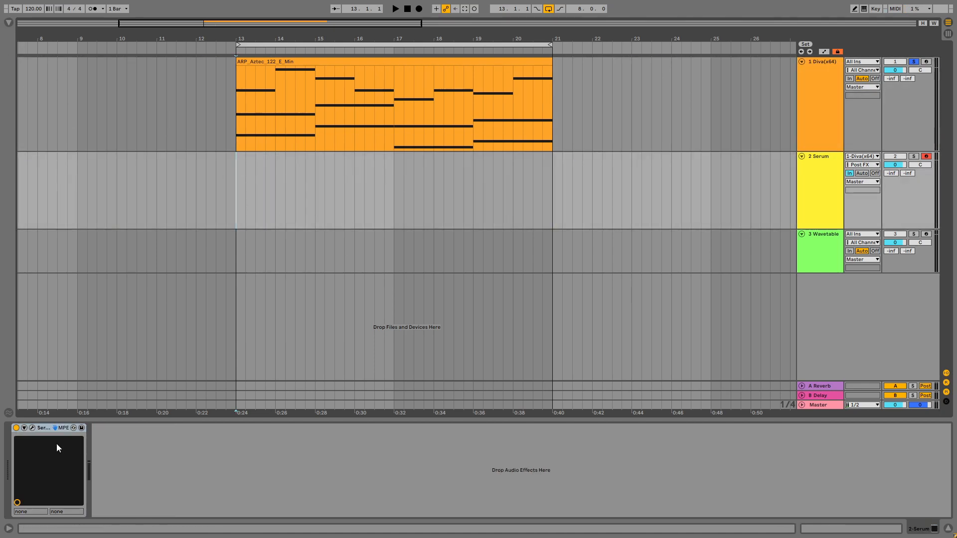
key("ctrl+a")
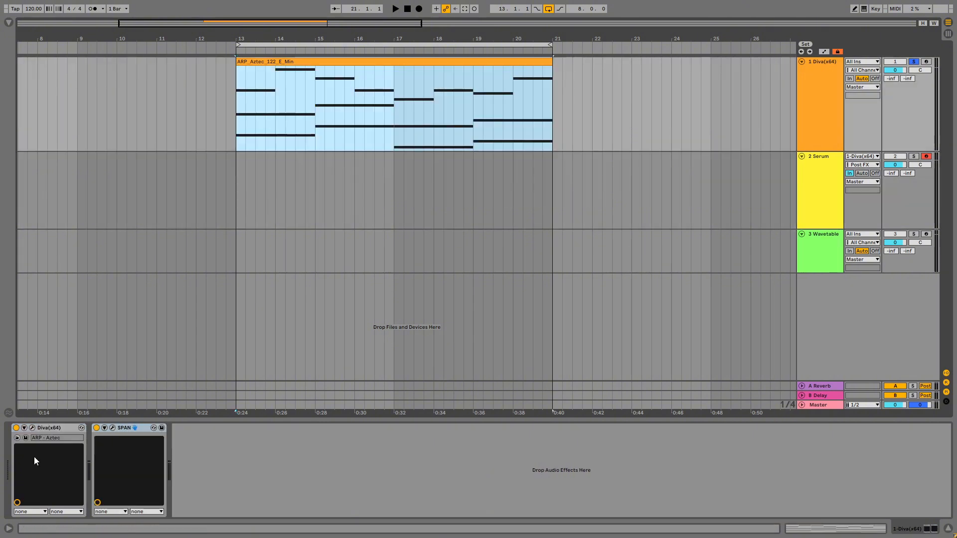
left_click(8, 22)
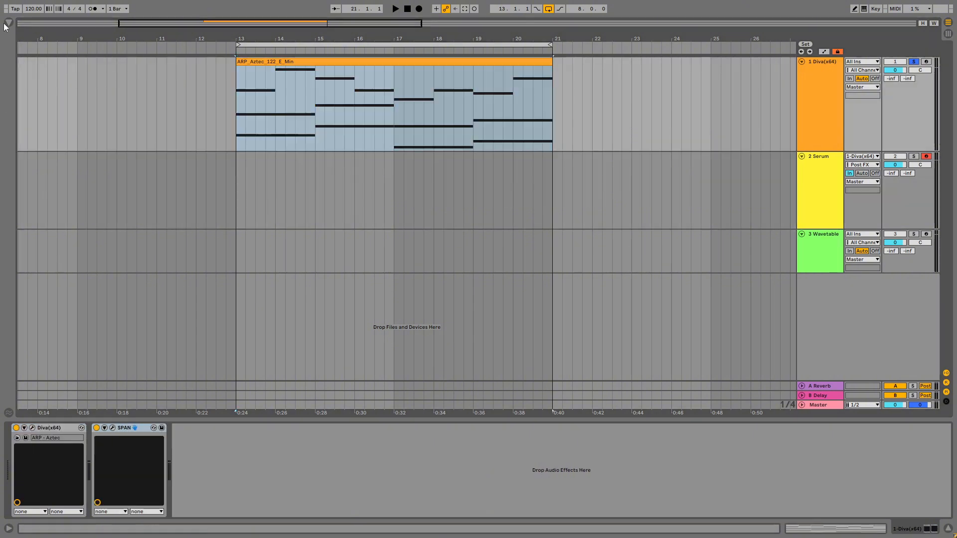
left_click(49, 170)
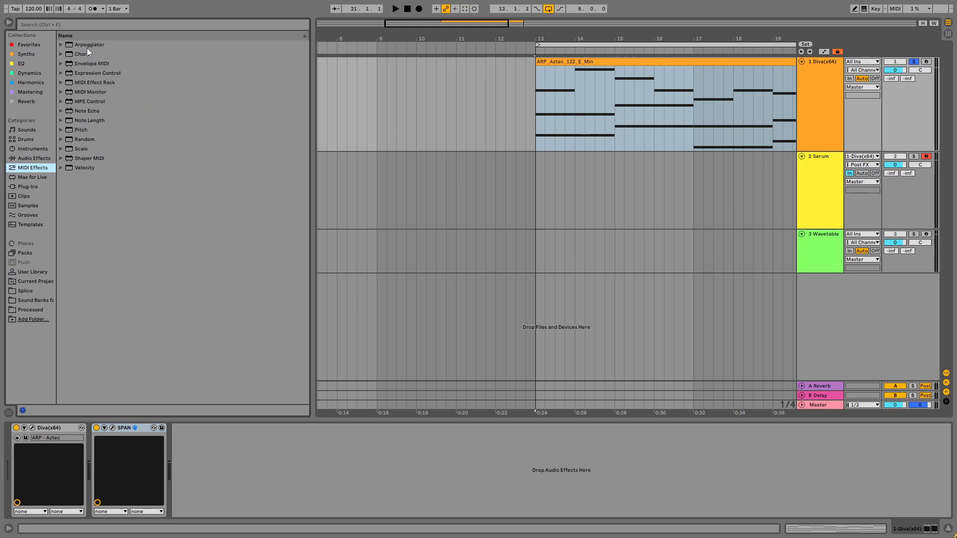
mouse_move(87, 48)
left_mouse_down()
mouse_move(90, 469)
mouse_move(47, 469)
mouse_move(33, 272)
mouse_move(70, 46)
mouse_move(84, 54)
left_mouse_up()
double_click(722, 70)
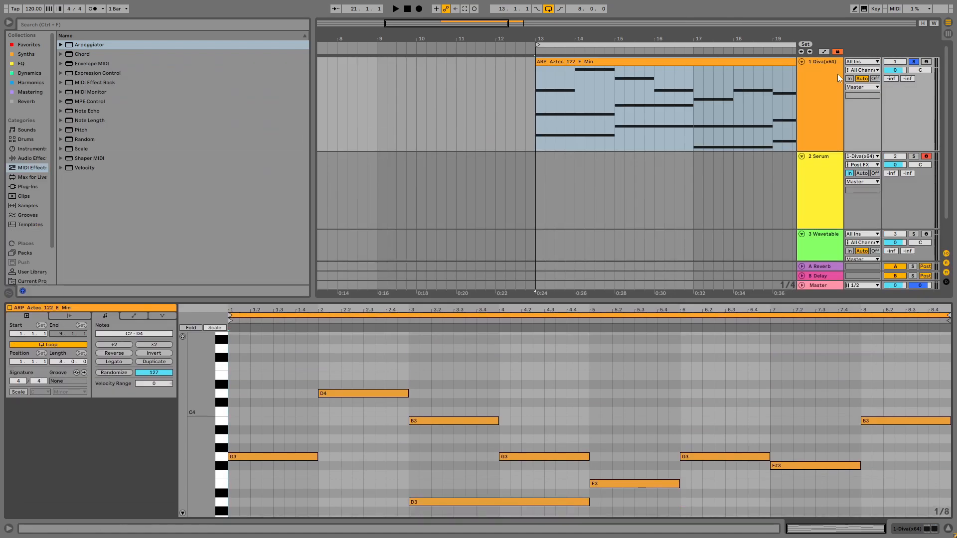
left_click(832, 77)
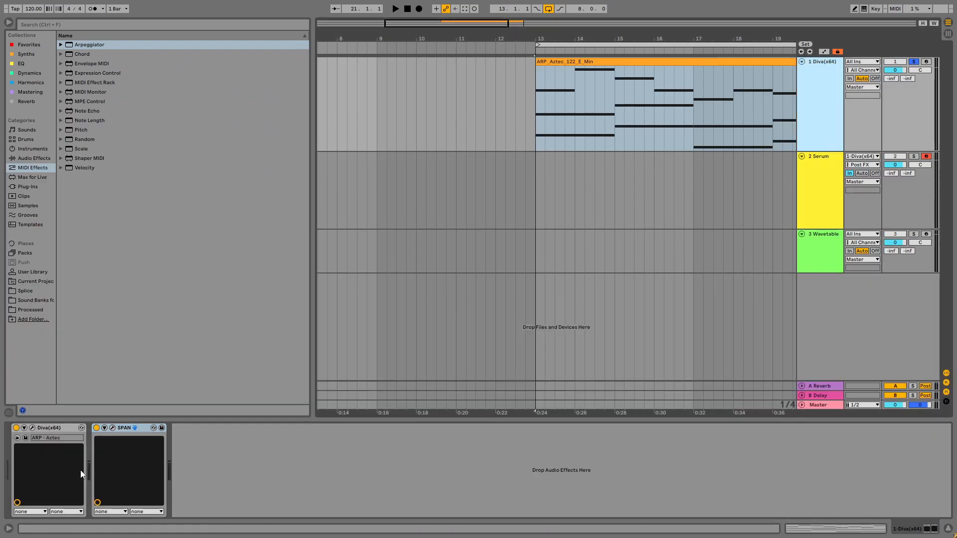
Show Diva's interface and compare the clip with its arpeggiator switched off and back on.
left_click(31, 427)
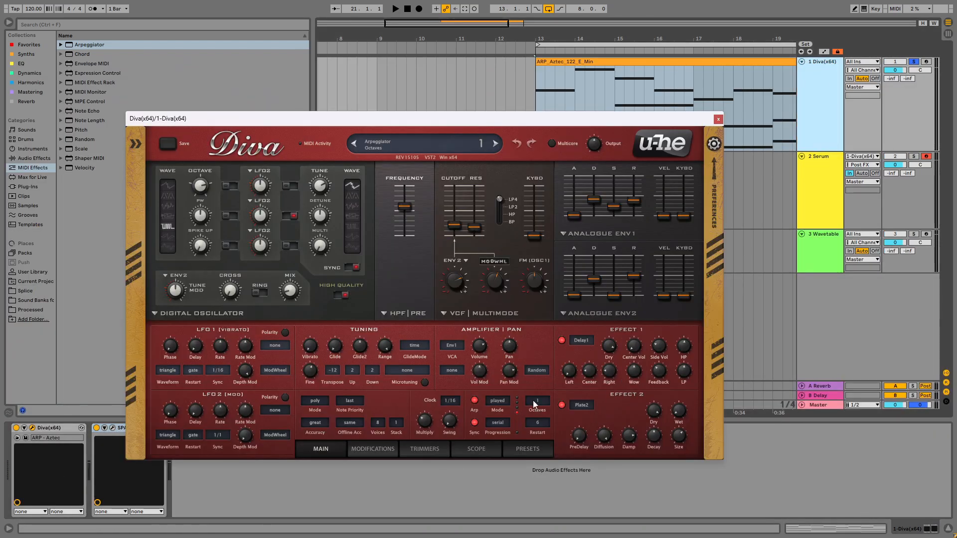
key("space")
left_click(474, 400)
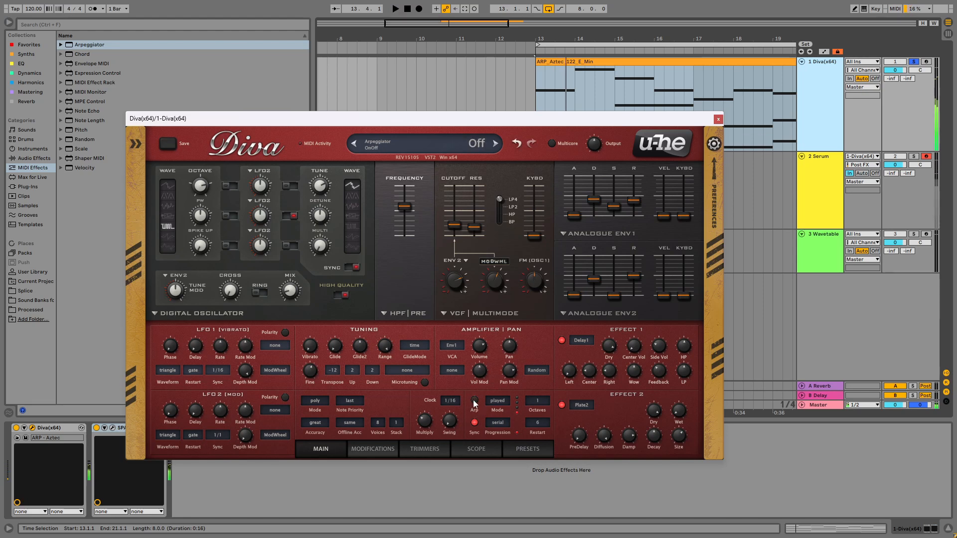
key("space")
Audition the arpeggio with clock Sync toggled off and on, and with Swing raised and lowered again.
left_click(476, 423)
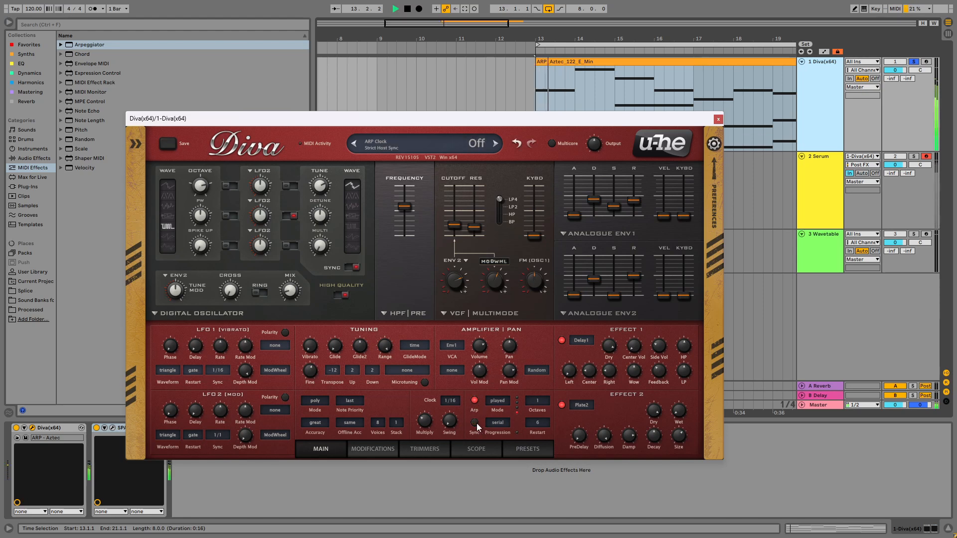
left_click(476, 422)
left_click_drag(449, 421, 462, 346)
left_click_drag(451, 434, 452, 482)
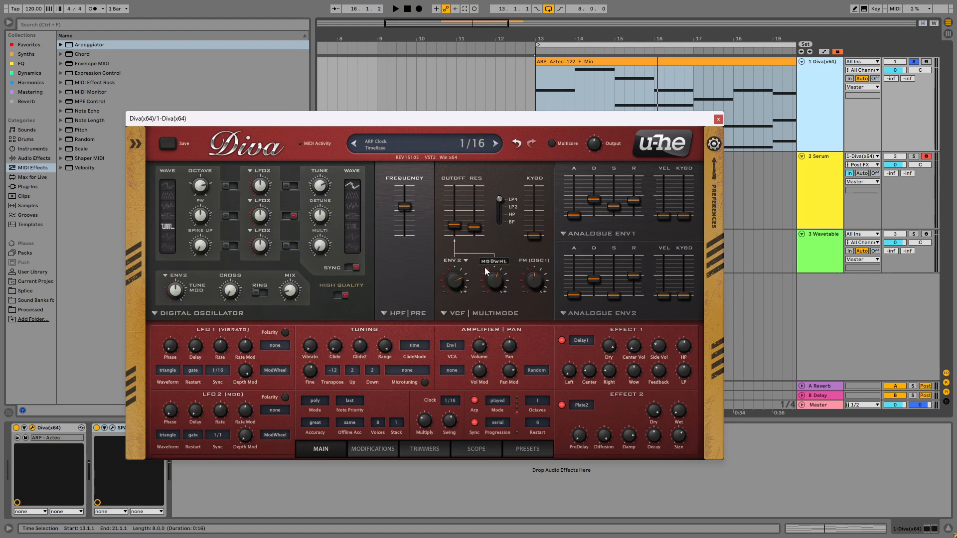
Search the User Library for "kick" and close Diva's window.
left_click(417, 475)
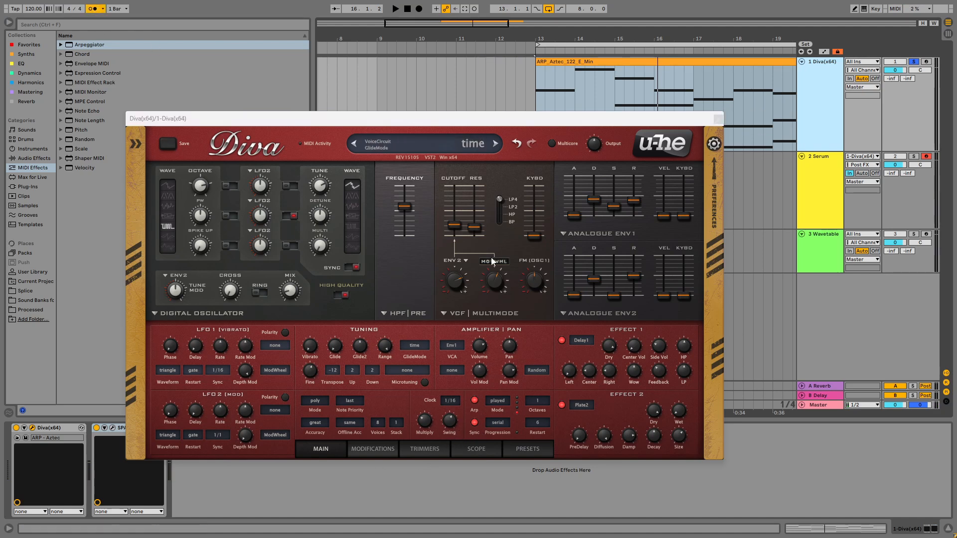
left_click(37, 26)
type("kix")
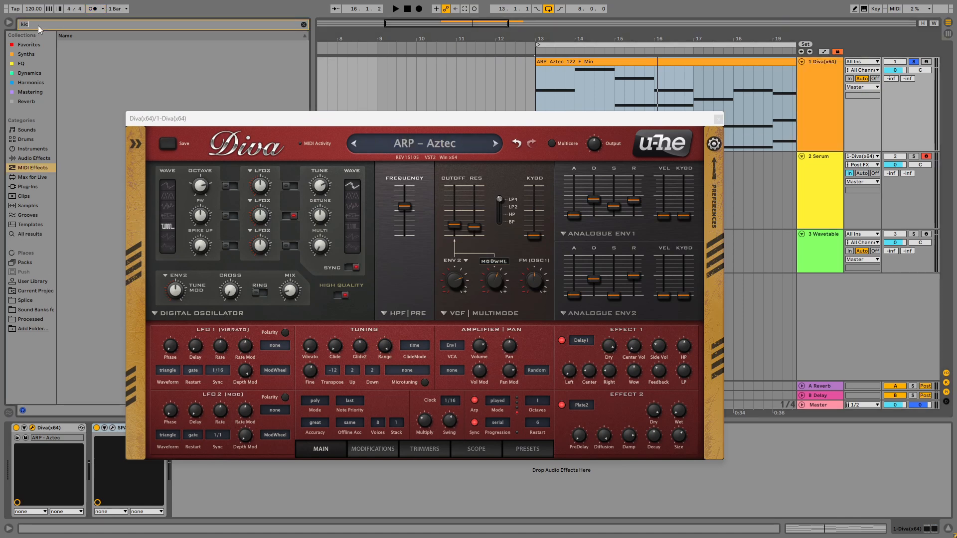
type("k")
left_click(717, 118)
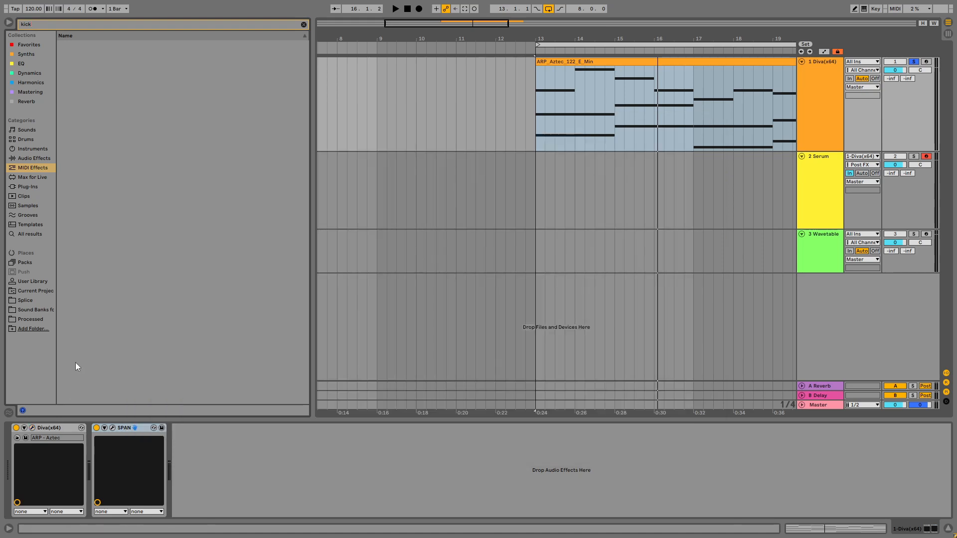
left_click(25, 282)
Place "Basic Wavez - Kick 43Hz F 03.wav" from the Bound to Divide drum pack's Kicks folder on a new audio track at bar 13.
left_click(61, 73)
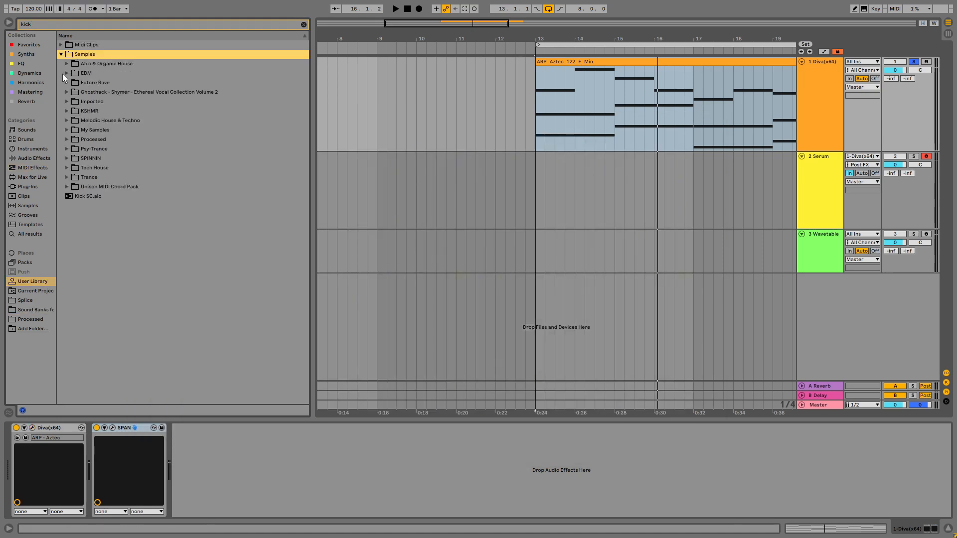
left_click(67, 120)
left_click(74, 130)
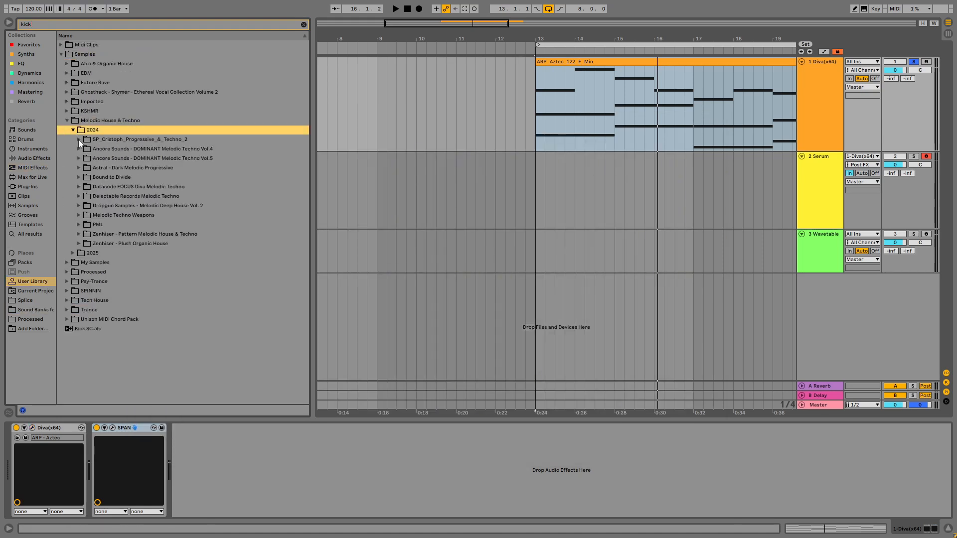
left_click(79, 140)
left_click(79, 177)
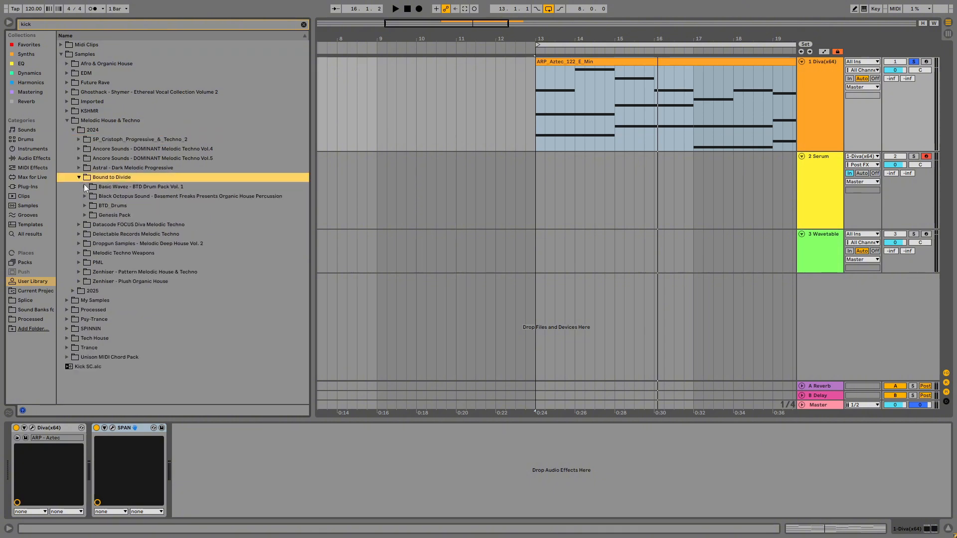
left_click(86, 188)
left_click(91, 196)
left_click(96, 205)
left_click(130, 234)
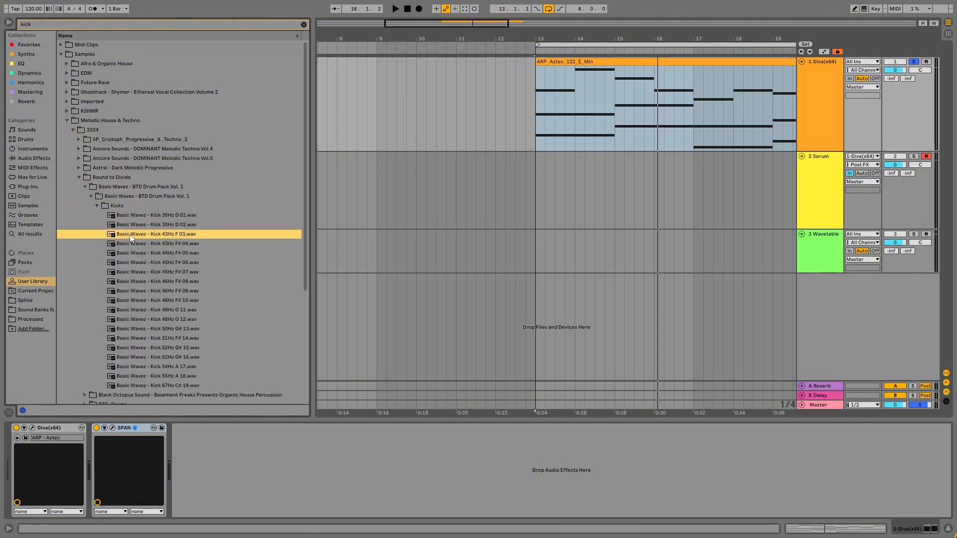
left_click_drag(132, 236, 545, 288)
Select one beat of the kick from bar 13 and duplicate it to fill the bar with four kicks.
scroll(545, 288, "up", 5)
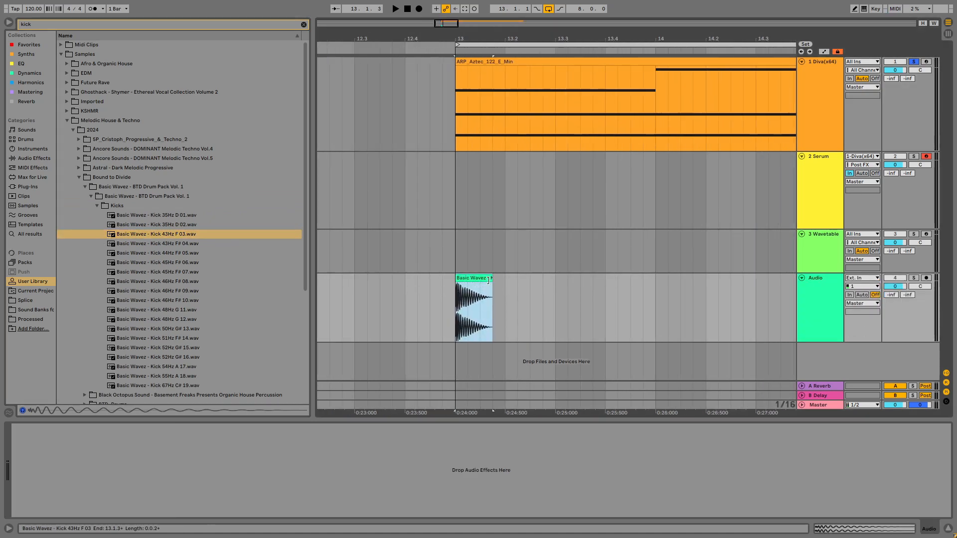
left_click_drag(481, 294, 561, 302)
scroll(645, 295, "down", 3)
scroll(725, 306, "down", 2)
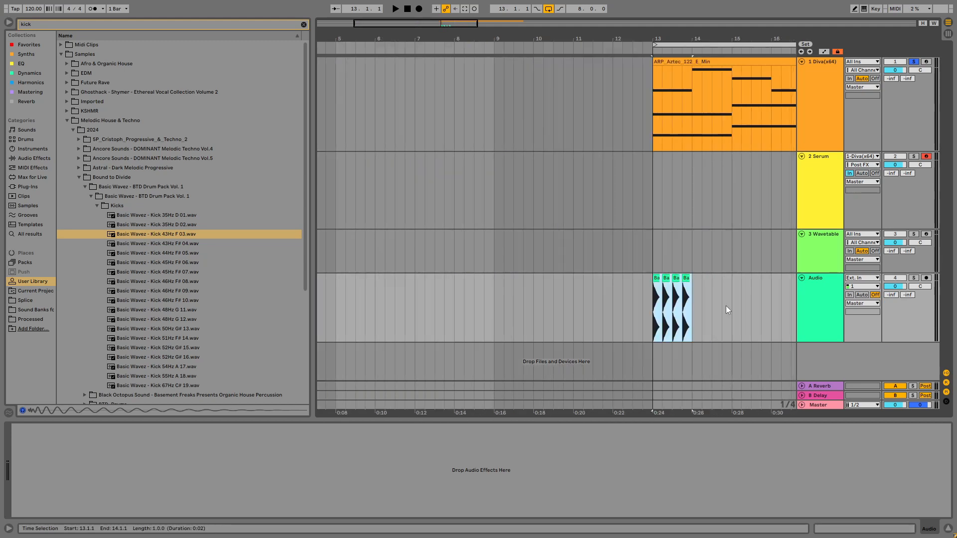
Duplicate the one-bar kick pattern up to bar 21, matching the length of the Diva clip.
scroll(717, 324, "right", 3)
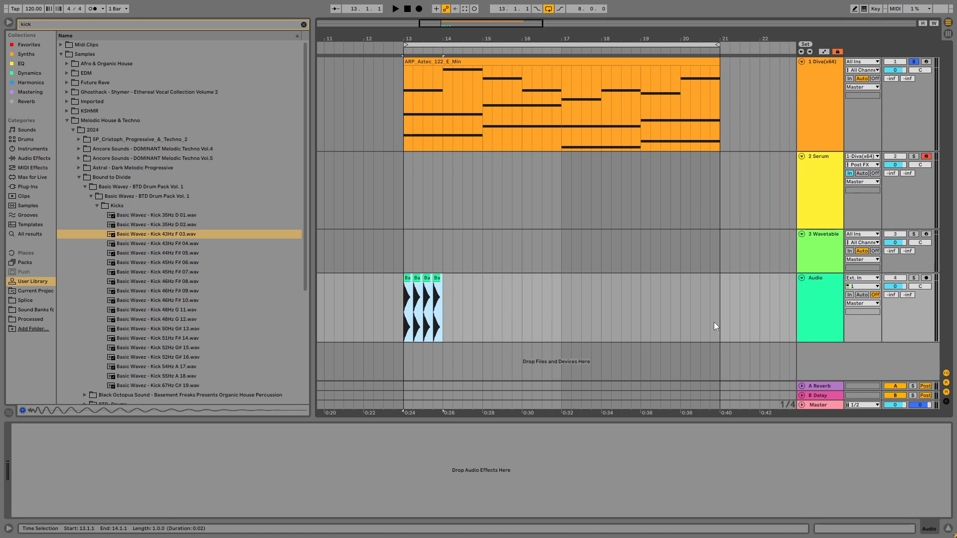
key("ctrl+d")
key("ctrl+d")
key("ctrl+d")
key("ctrl+d")
key("ctrl+d")
key("ctrl+d")
key("ctrl+d")
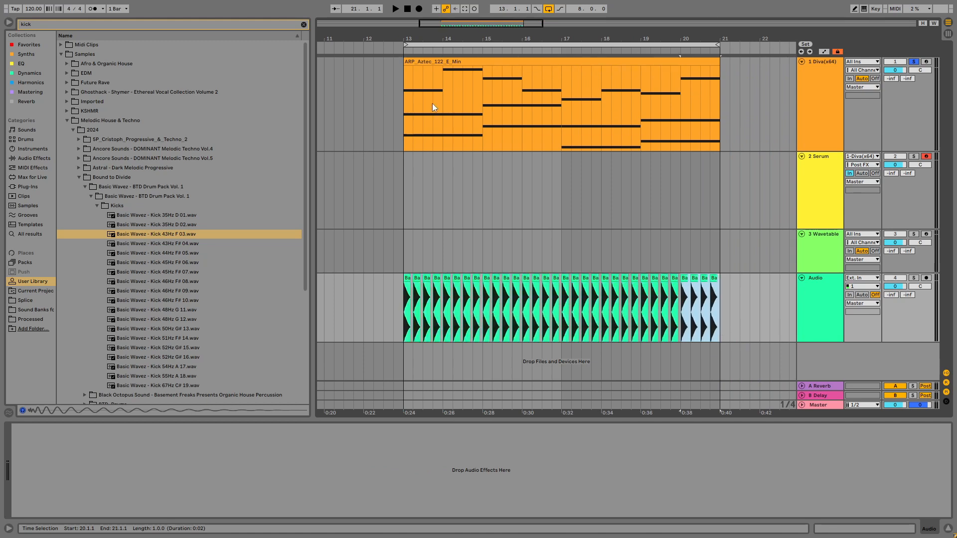
Set the kick track's volume to -10.3, take Diva out of solo, and mute Serum while playing from bar 13.
scroll(432, 103, "down", 3, "alt")
left_click(401, 141)
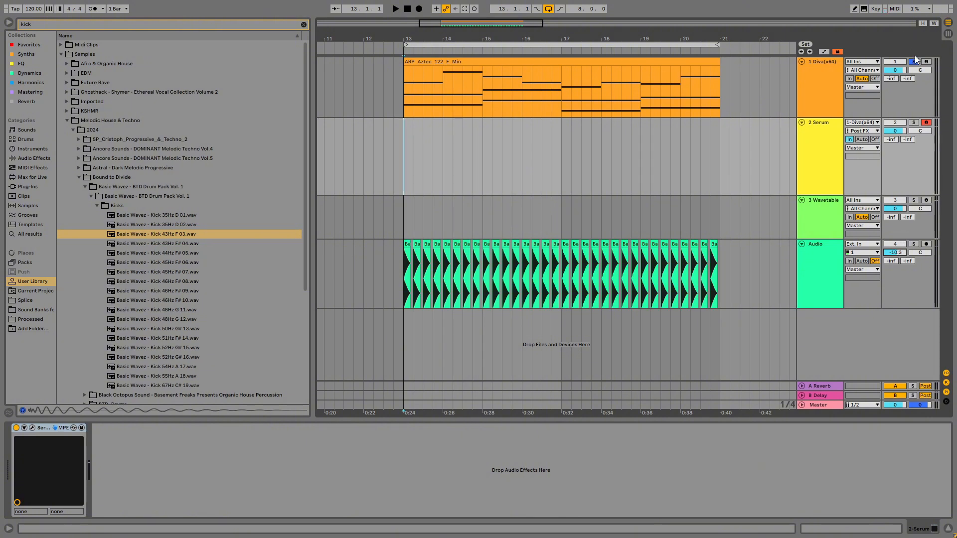
key("space")
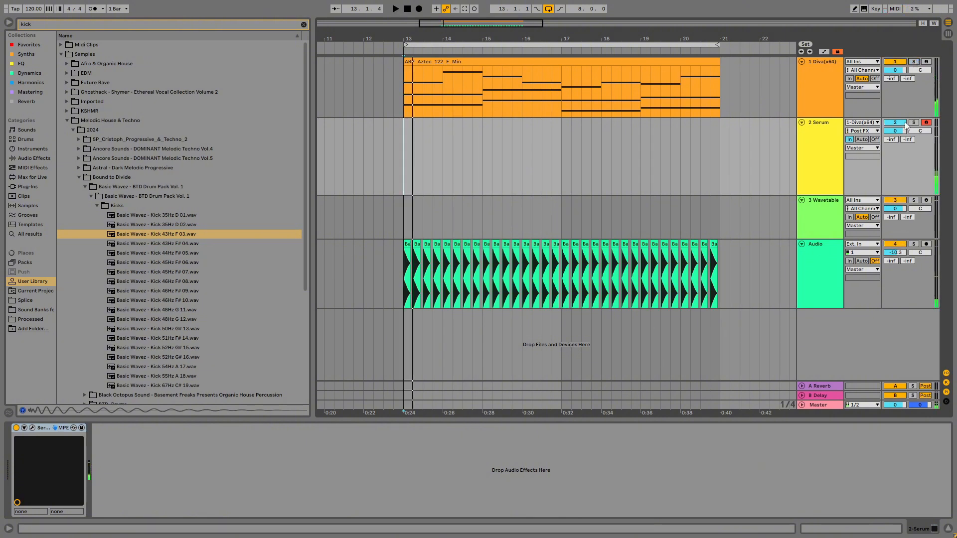
key("space")
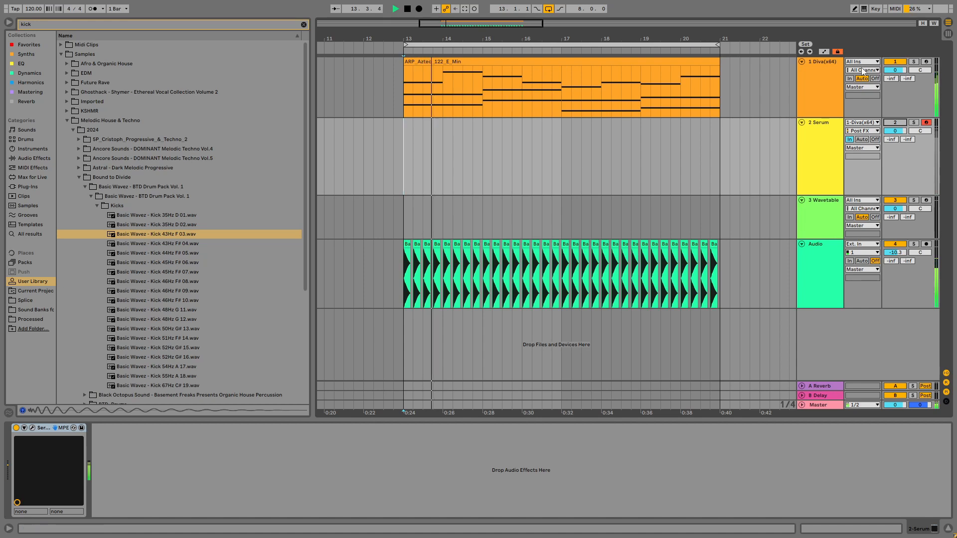
Show Diva's interface again and audition the arpeggio against the kick with a raised Swing.
left_click(808, 74)
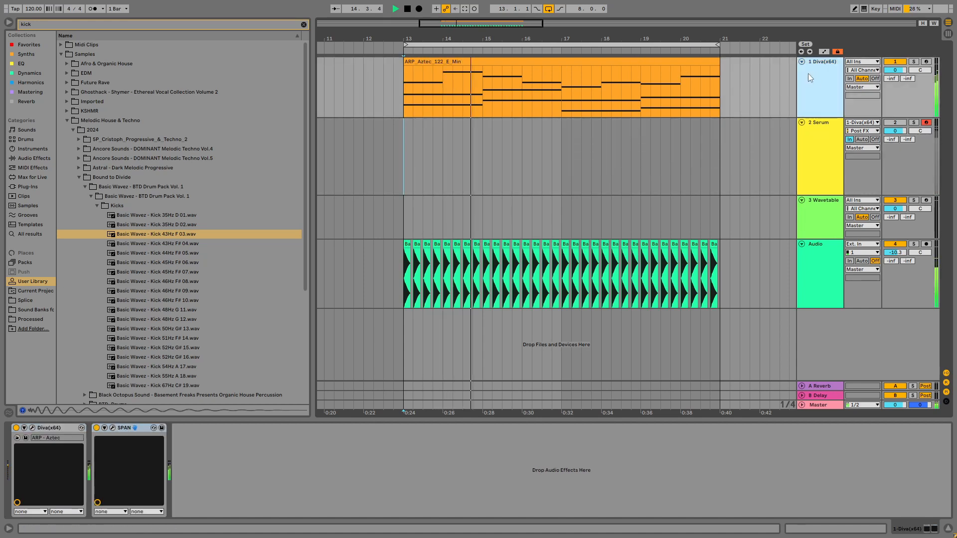
key("space")
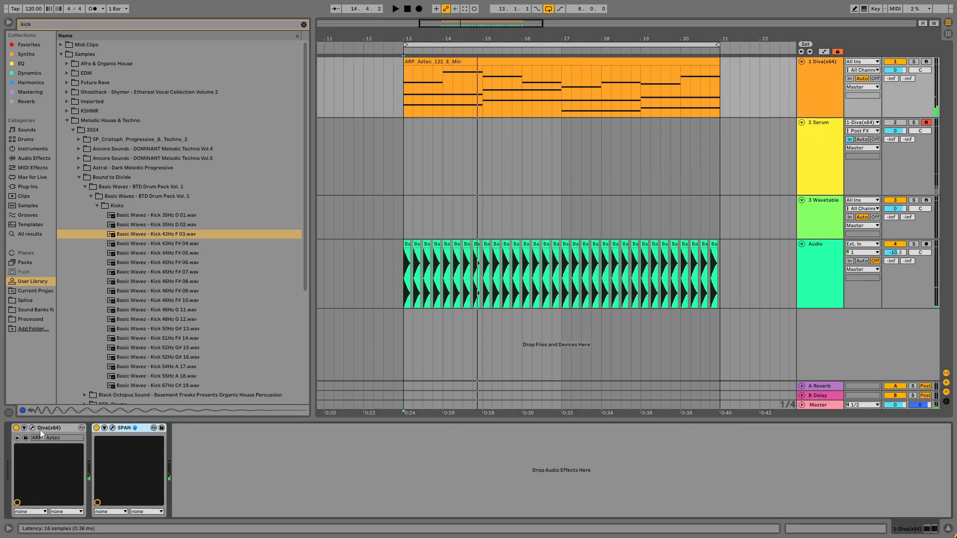
left_click(32, 428)
key("space")
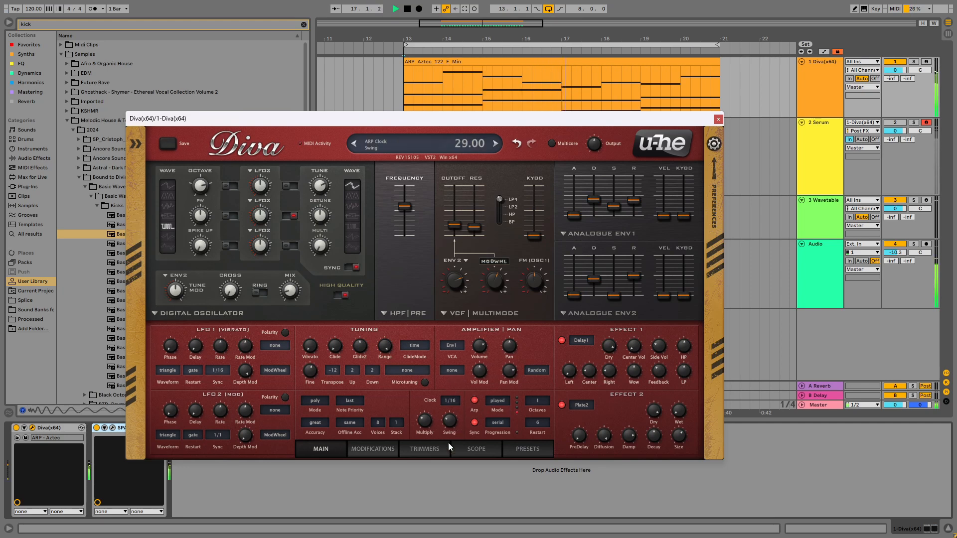
Audition the arpeggiator with its Clock at 1/8 and 1/32, and return the Clock to 1/16.
left_click(450, 401)
left_click(473, 427)
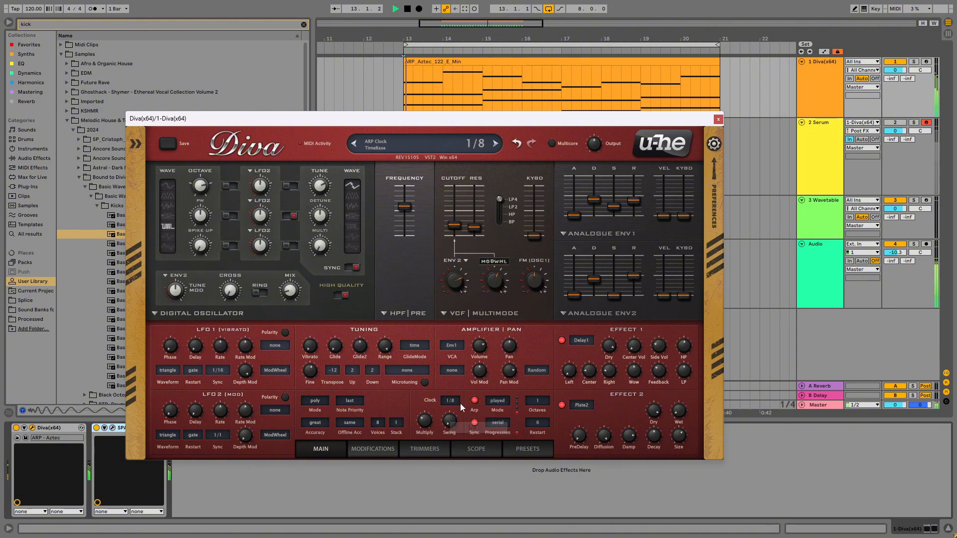
left_click(451, 402)
left_click(469, 408)
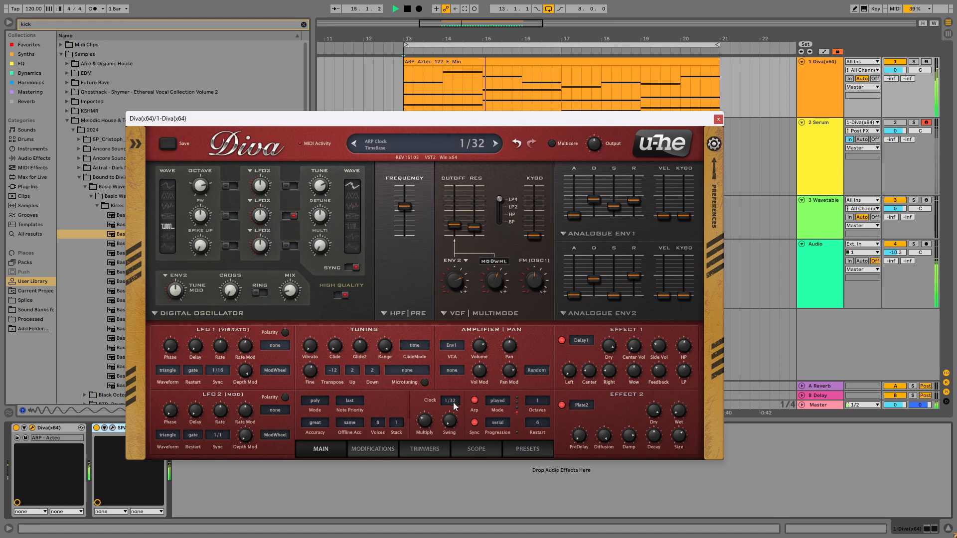
left_click(450, 402)
left_click(473, 437)
left_click(451, 401)
left_click(474, 427)
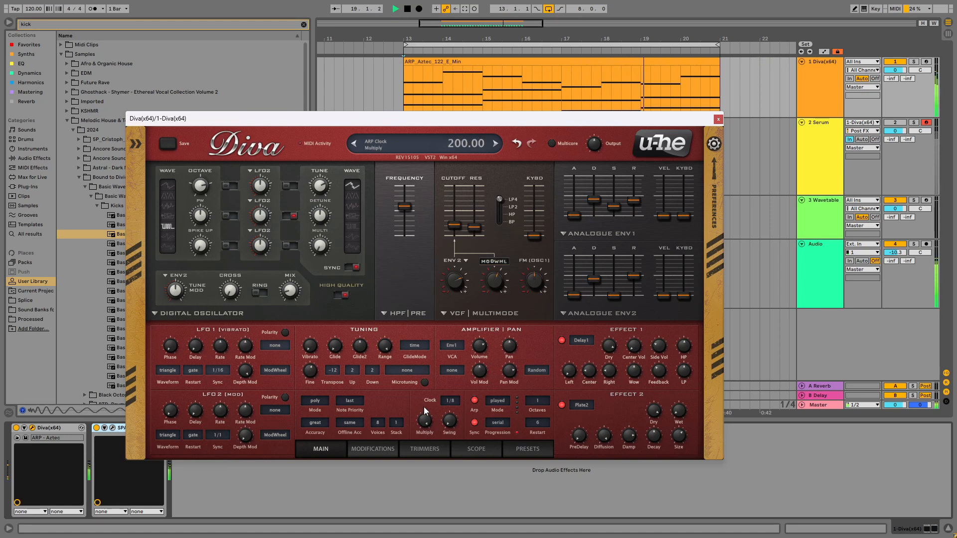
left_click(457, 403)
left_click(470, 434)
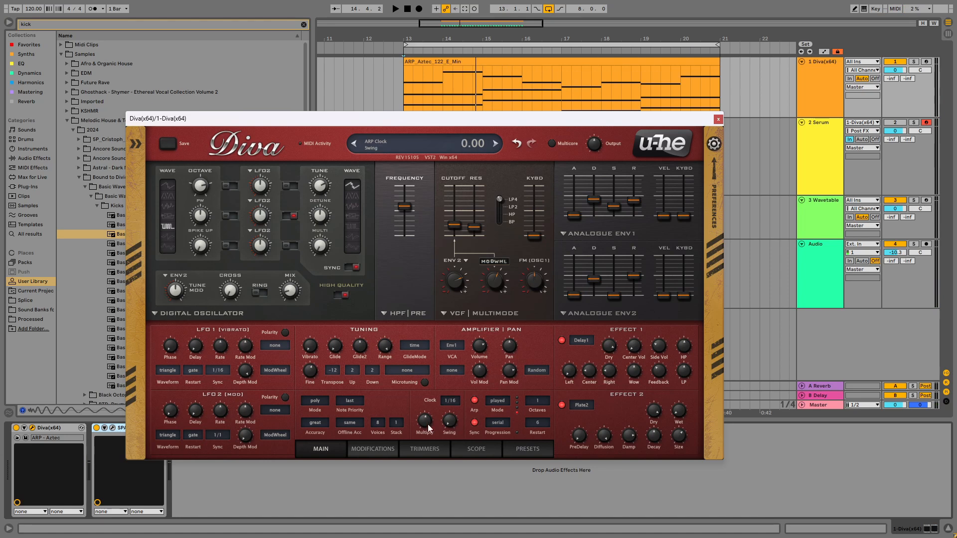
Examine the options offered for the arpeggiator's Clock, Progression and Octaves, keeping the current choices.
left_click(450, 401)
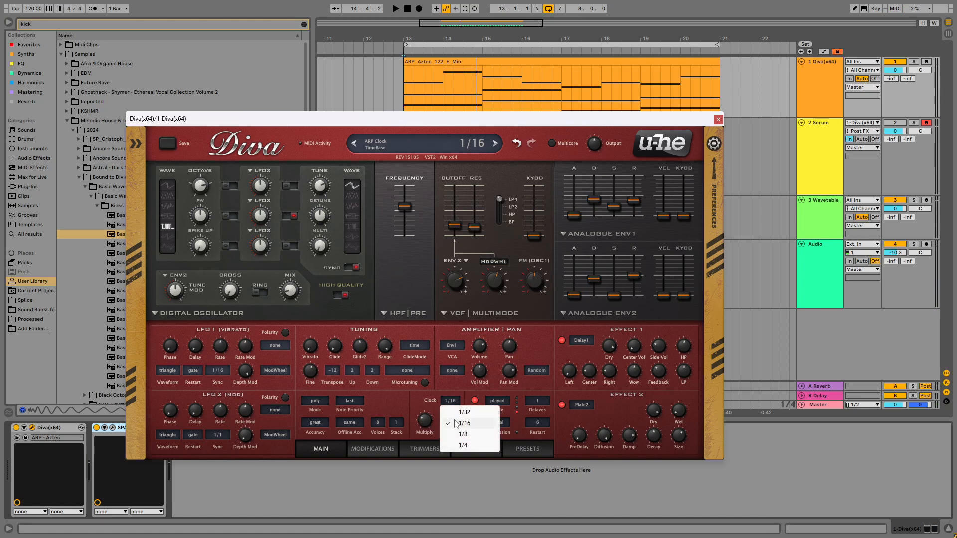
left_click(456, 417)
key("space")
key("space")
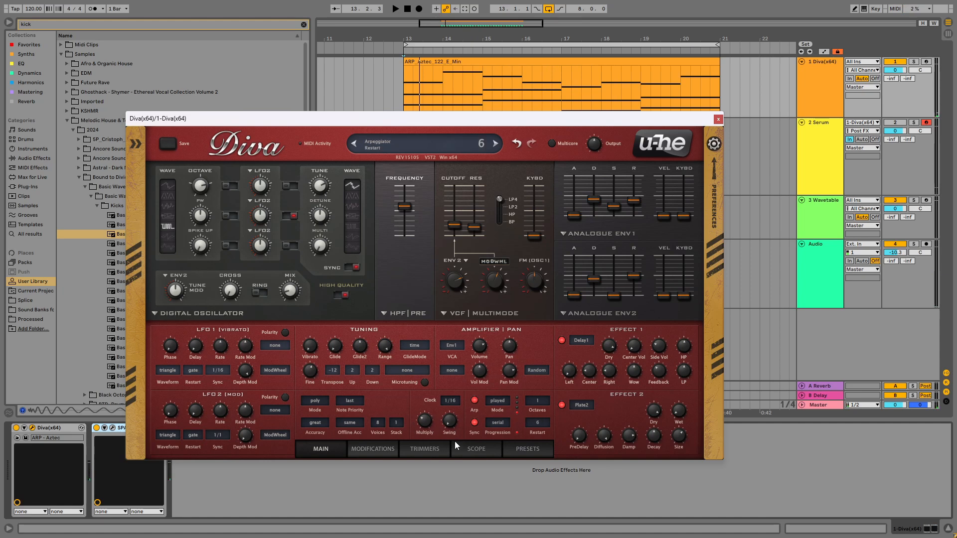
left_click(497, 423)
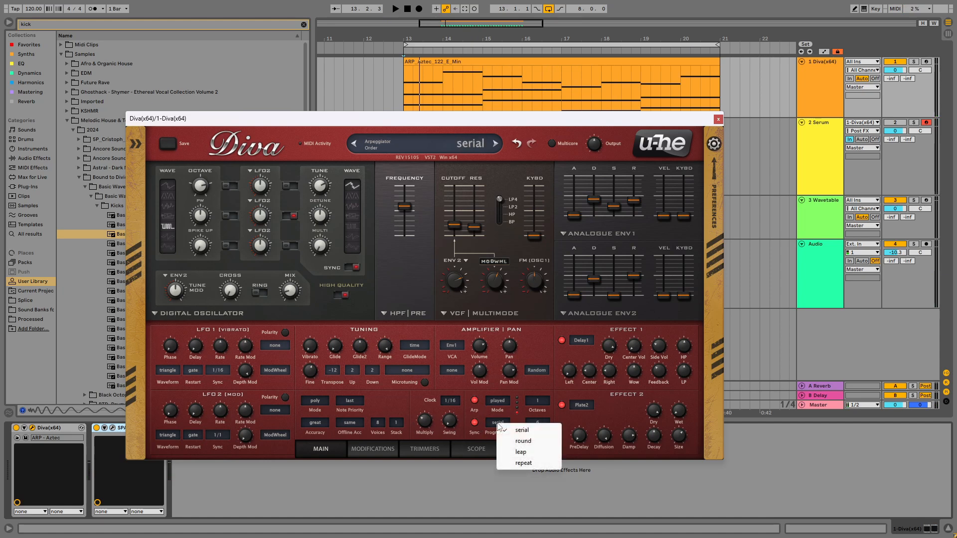
left_click(521, 413)
left_click(538, 400)
left_click(535, 398)
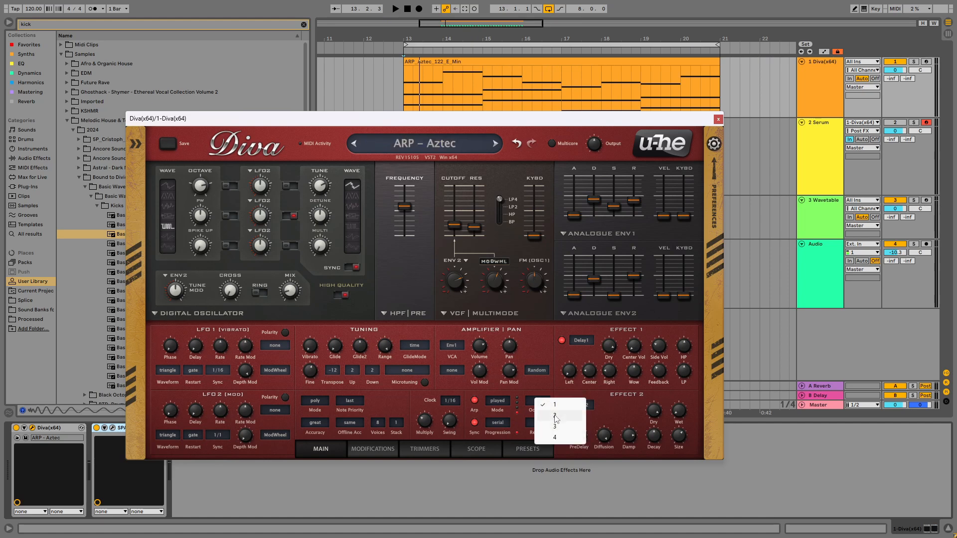
left_click(538, 395)
Play the loop and extend the arpeggiator's Octaves to 2, followed by 3.
key("space")
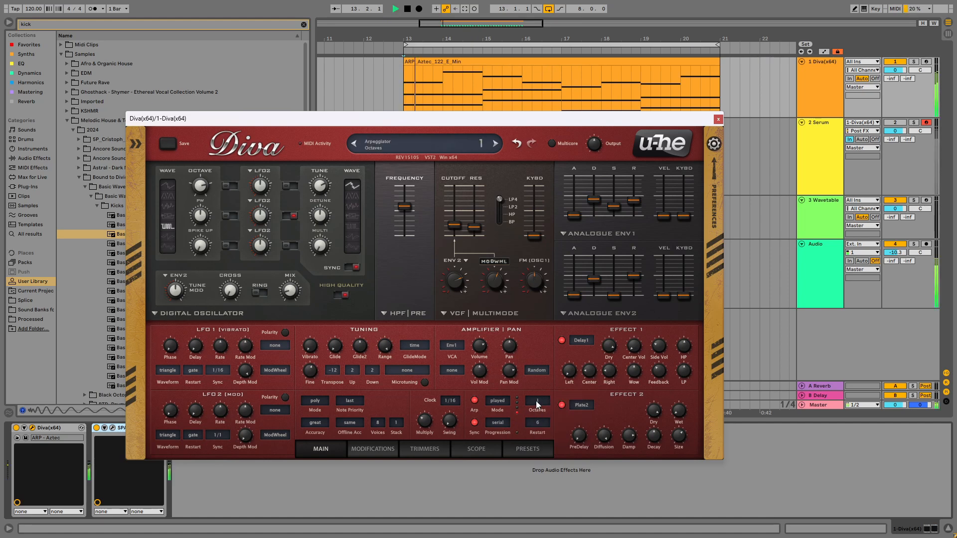
left_click(537, 401)
left_click(557, 418)
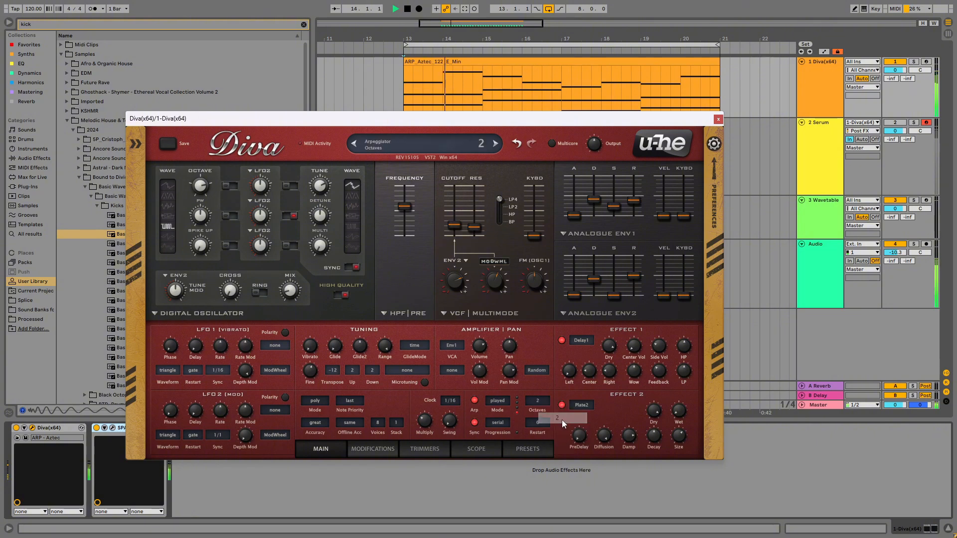
left_click(541, 401)
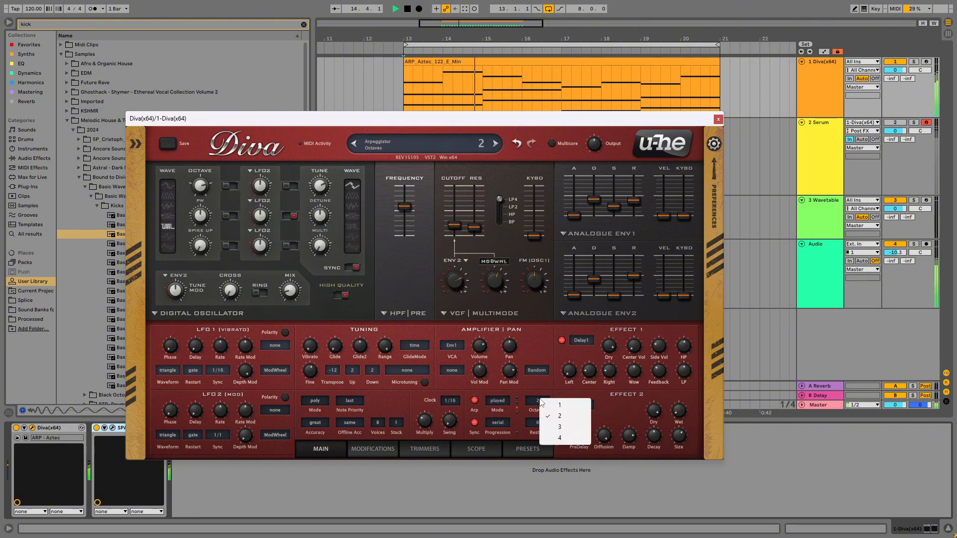
left_click(553, 430)
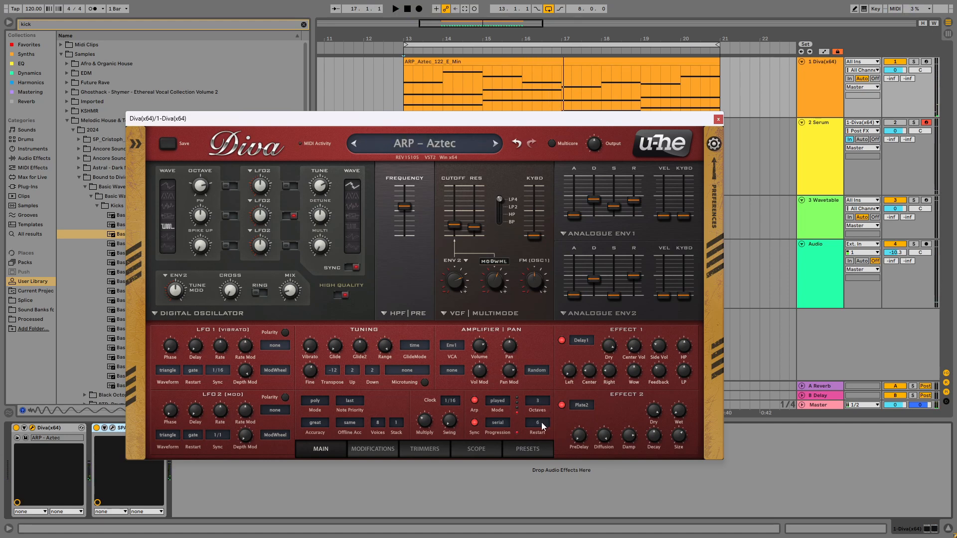
Try a lower arpeggiator Restart value during playback, and return Restart to 6.
left_click(542, 423)
left_click(573, 300)
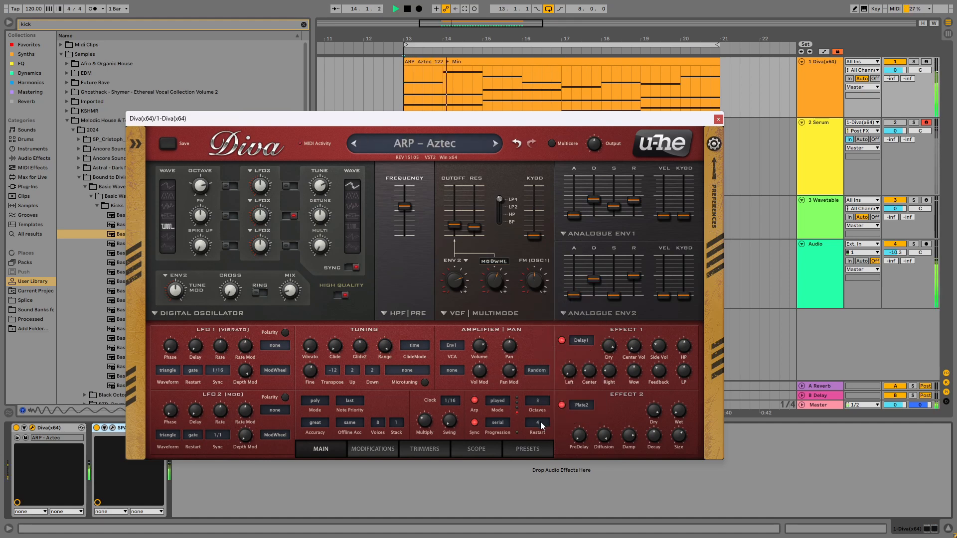
left_click(540, 422)
left_click(573, 319)
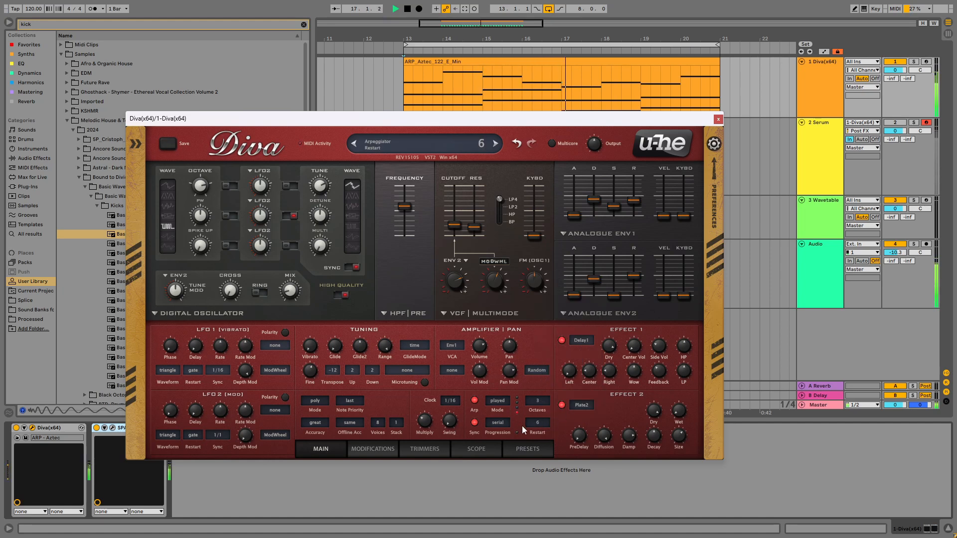
Replay the loop from bar 13 and set the arpeggiator's Restart to 8.
key("space")
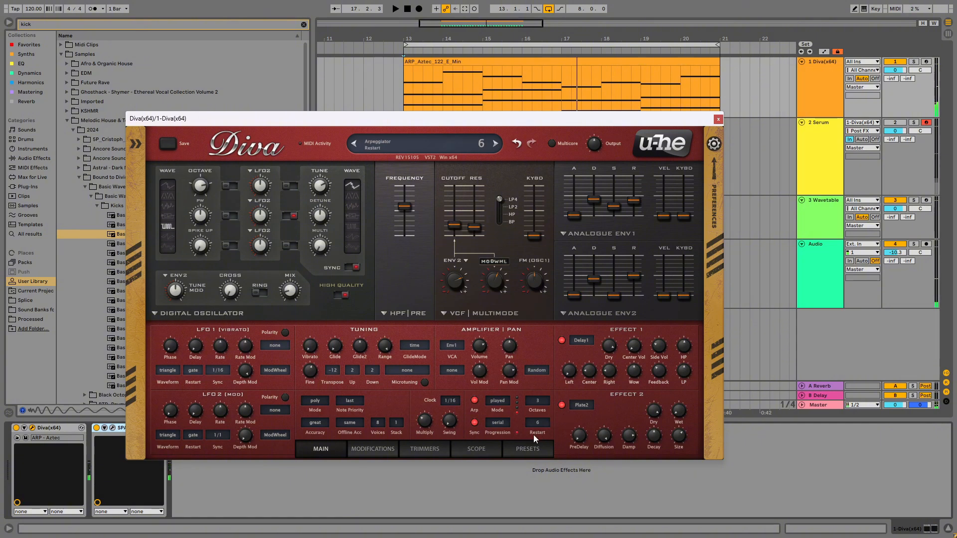
key("space")
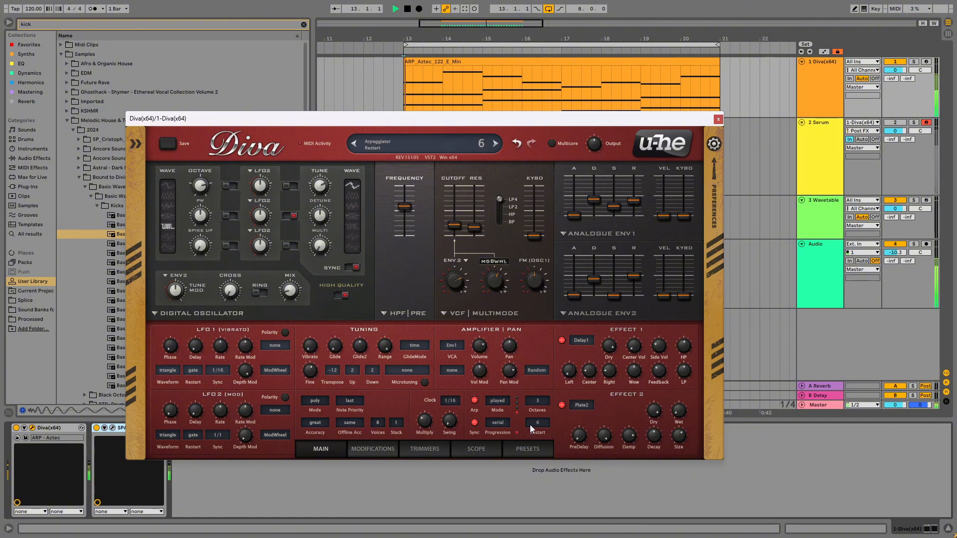
left_click(539, 422)
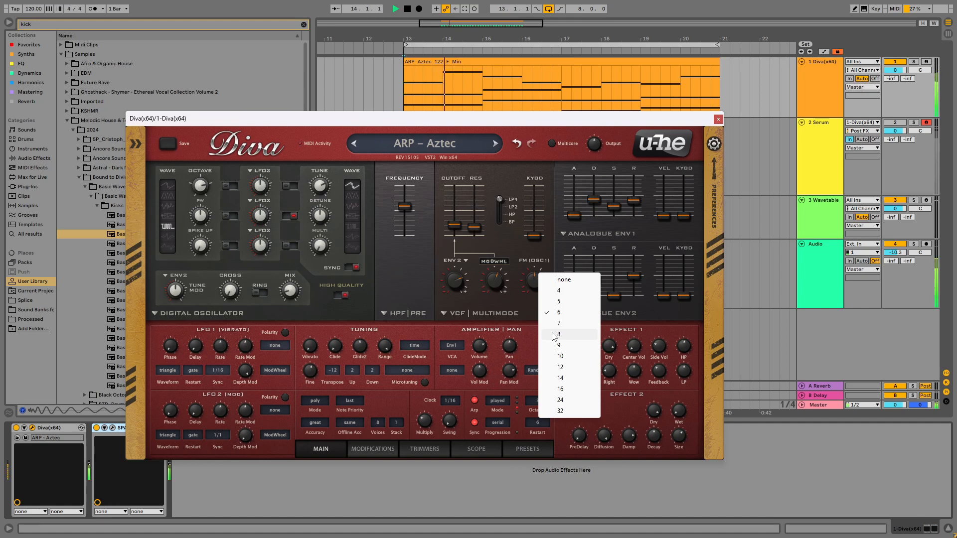
left_click(555, 335)
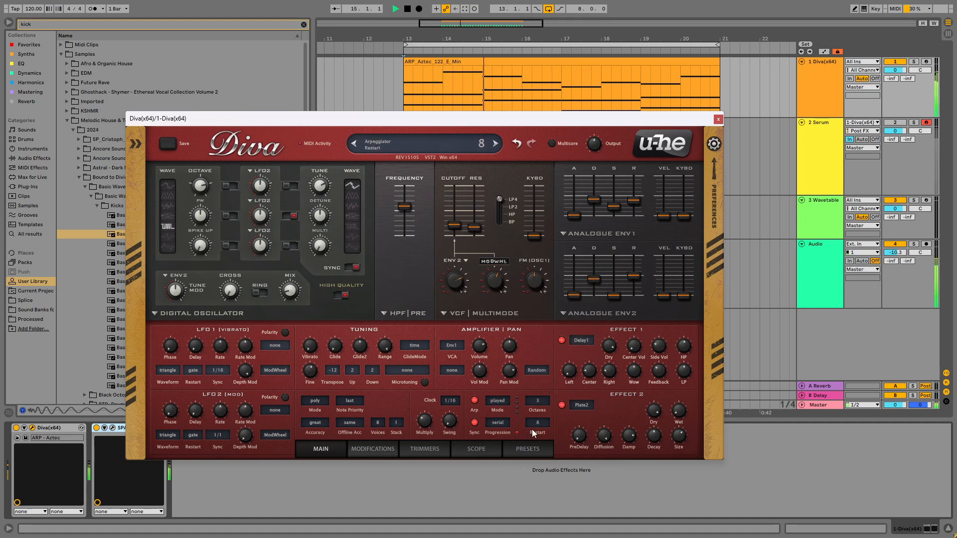
Try the arpeggiator's Octaves at 4 during playback, and switch Octaves to 1.
left_click(542, 404)
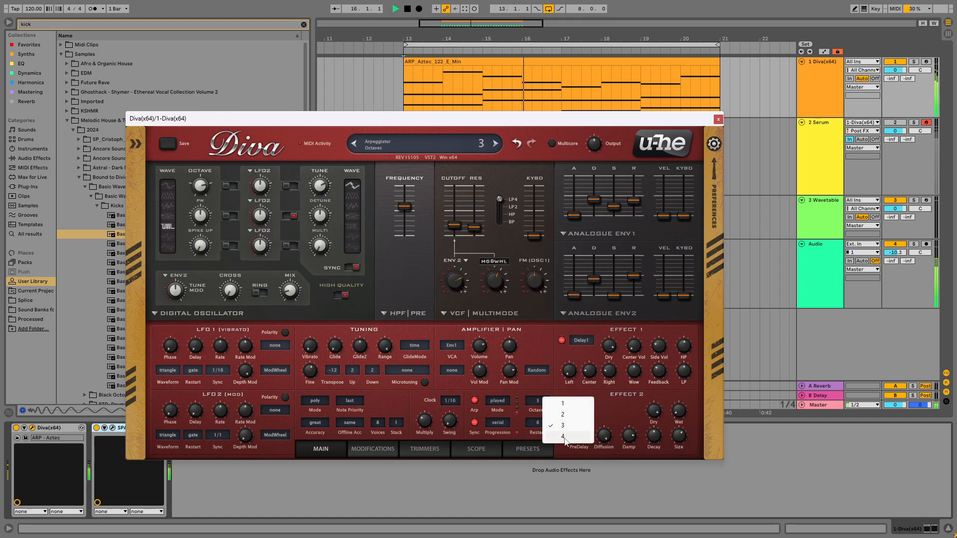
left_click(568, 437)
left_click(545, 401)
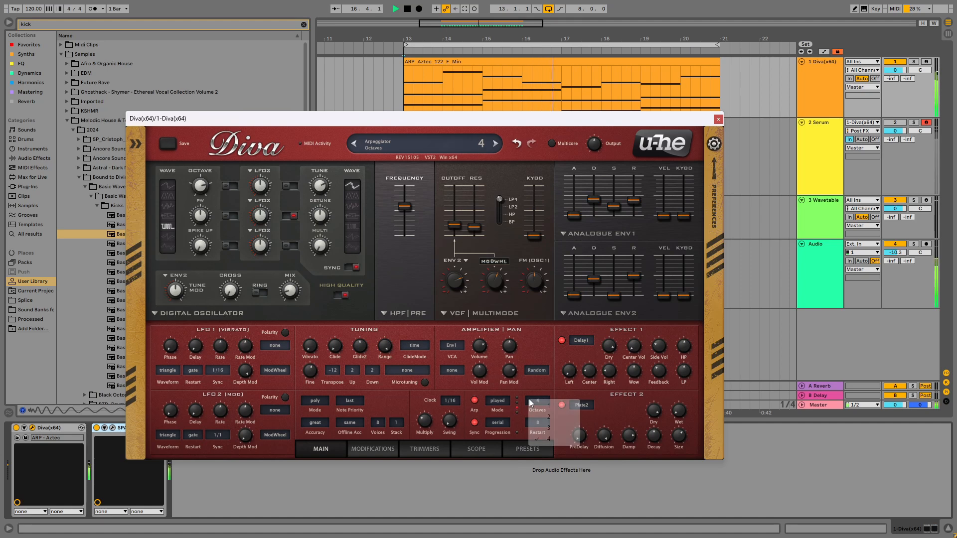
left_click(558, 408)
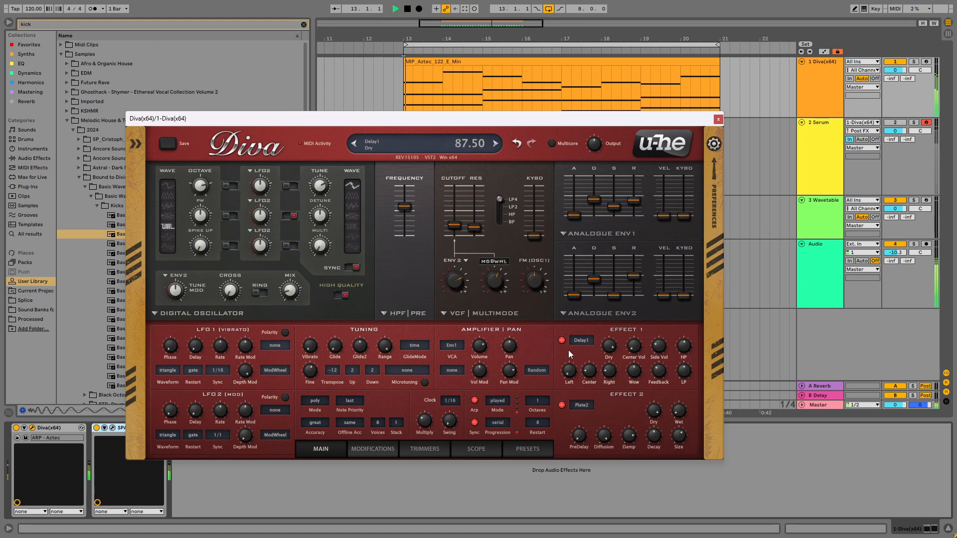
Set the arpeggiator's Restart to 14 and its Octaves to 3.
left_click(531, 429)
left_click(568, 389)
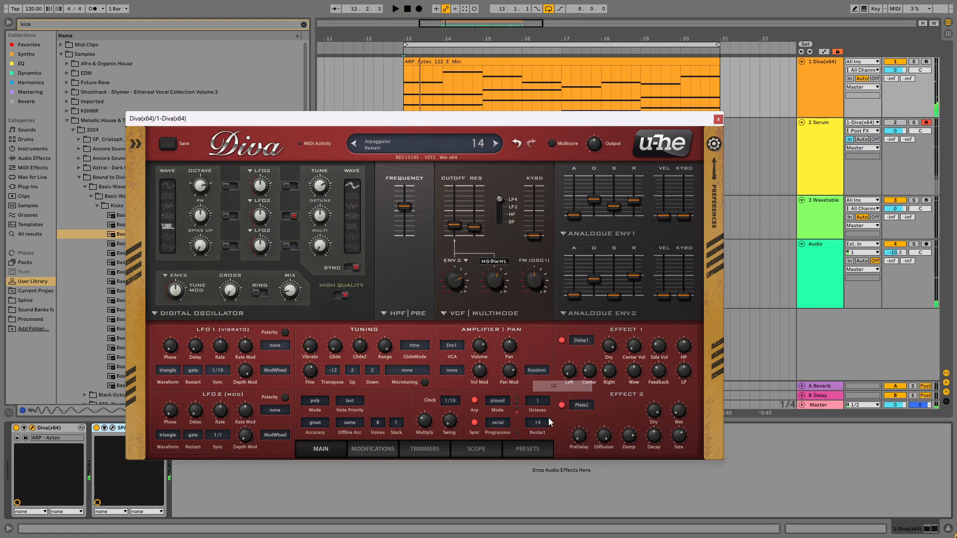
left_click(537, 401)
left_click(554, 435)
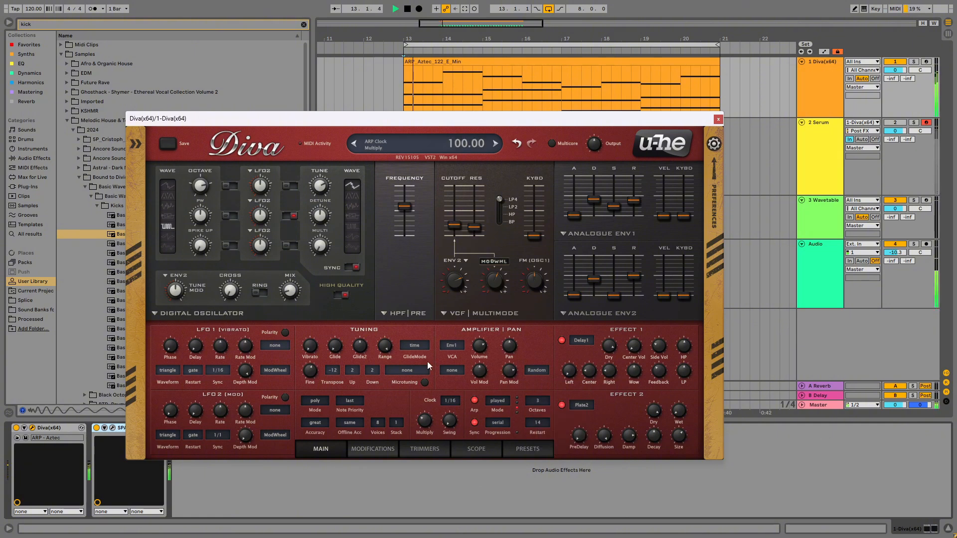
Close Diva's plugin window and select the Diva track to show its devices.
left_click(718, 119)
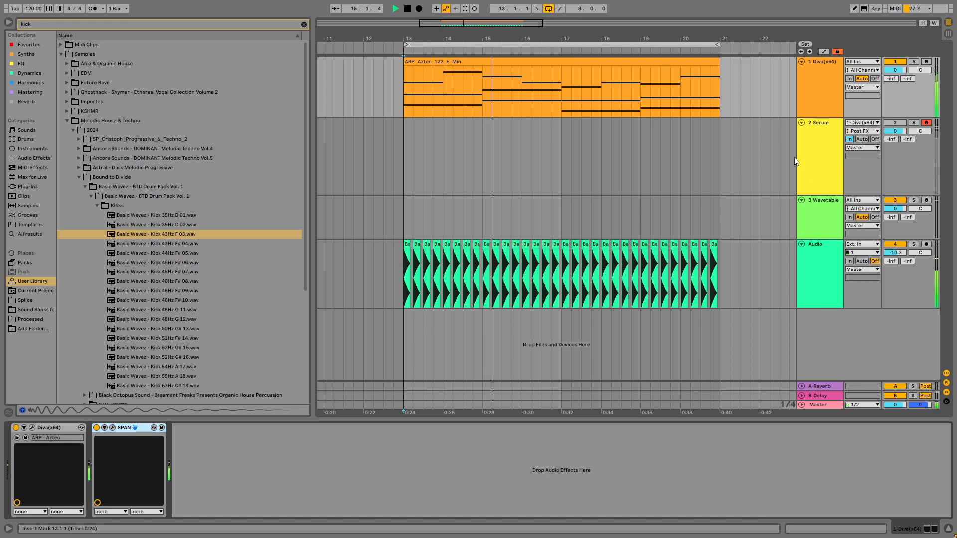
right_click(406, 140)
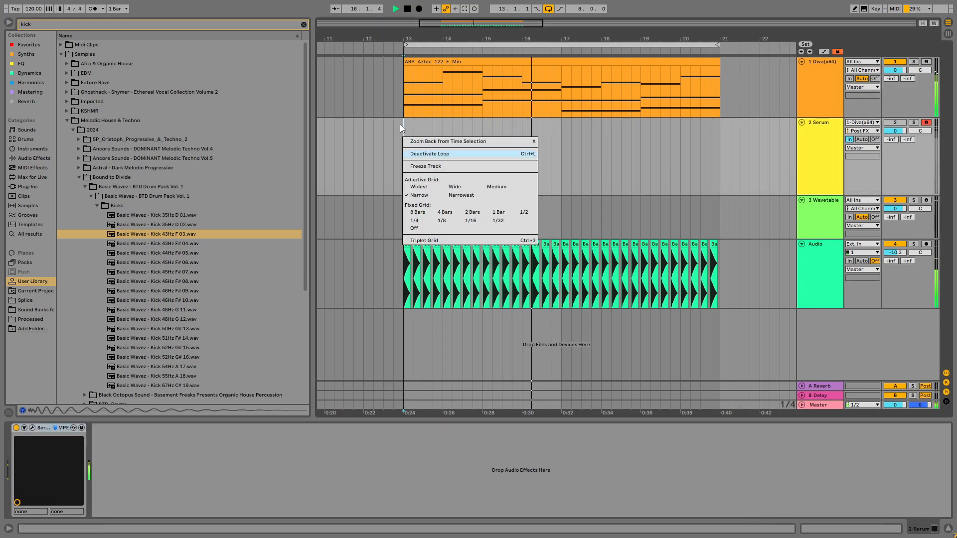
key("Escape")
left_click(822, 90)
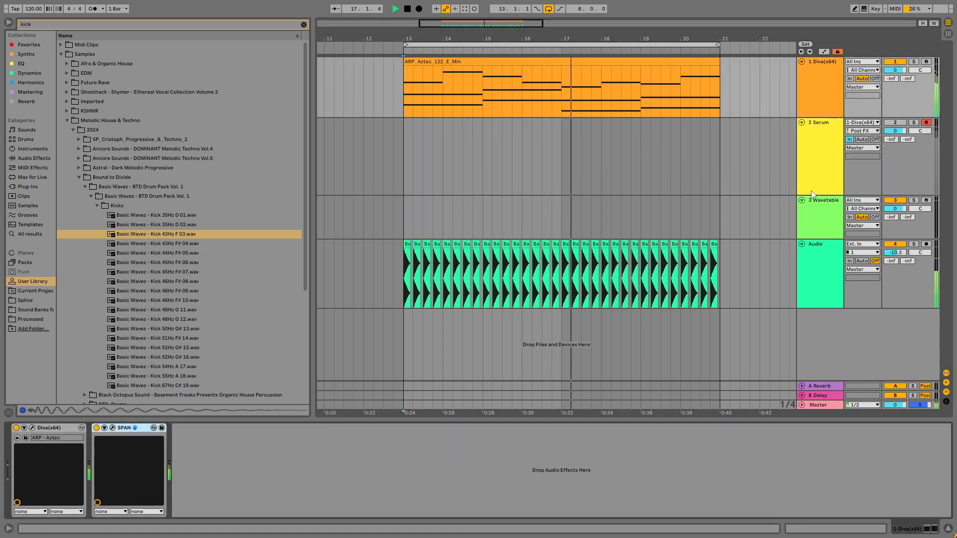
Open the Diva plugin window with the initialize patch and set the amplifier Volume to 52.50.
left_click(31, 428)
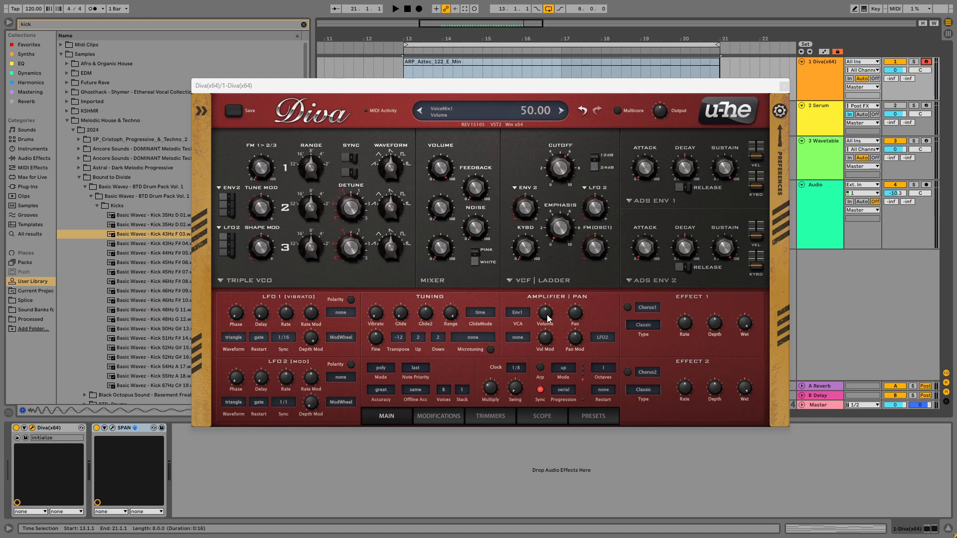
mouse_move(545, 318)
left_mouse_down()
mouse_move(544, 285)
mouse_move(548, 308)
left_mouse_up()
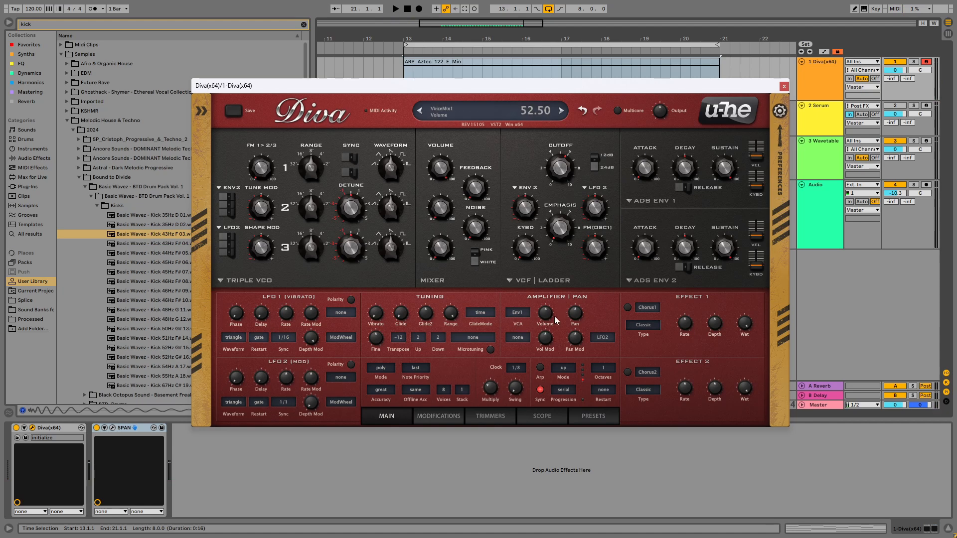
Try Gate as the VCA source and Env1 as the filter modulator with Env1 Attack at 2.50, and restore the initial patch settings.
left_click(522, 317)
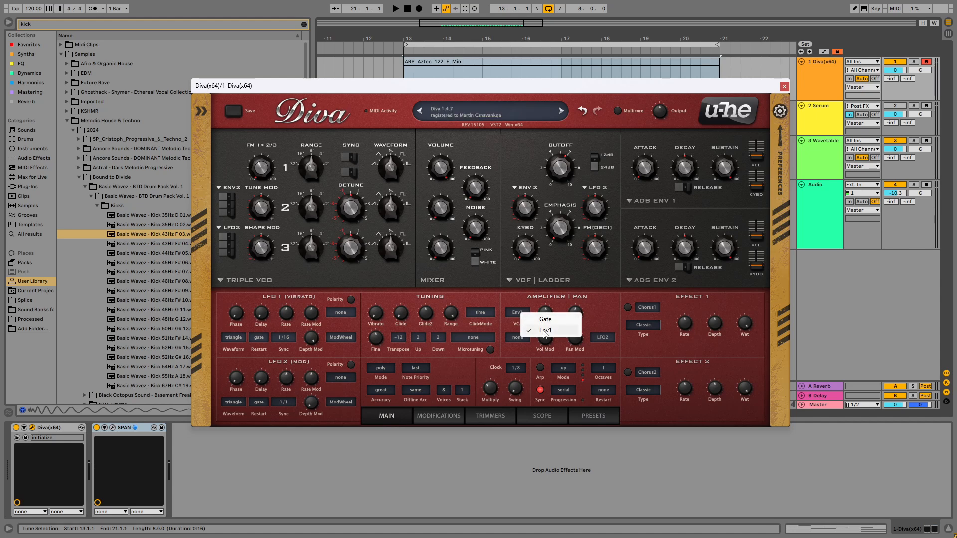
left_click(550, 319)
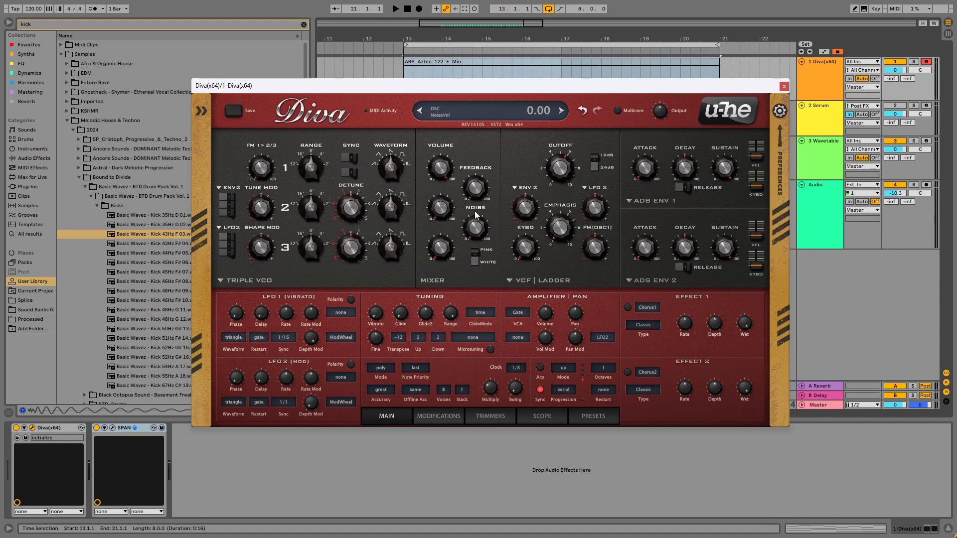
left_click(594, 188)
left_click(635, 232)
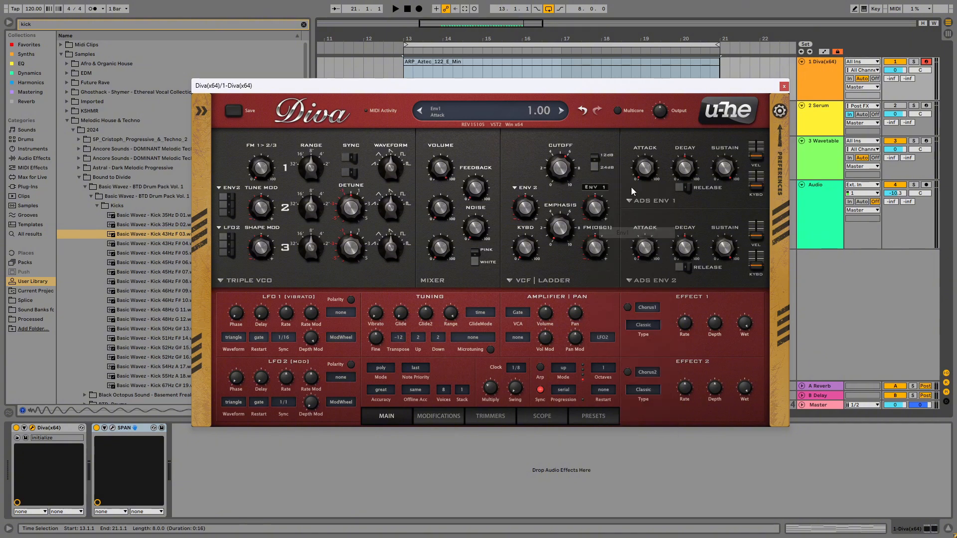
left_click_drag(645, 174, 651, 170)
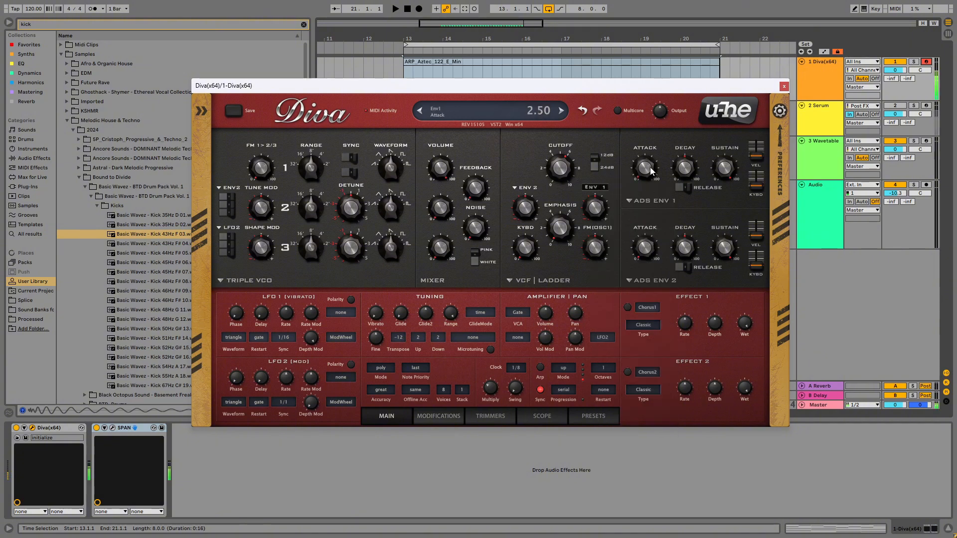
left_click(464, 96)
left_click(496, 196)
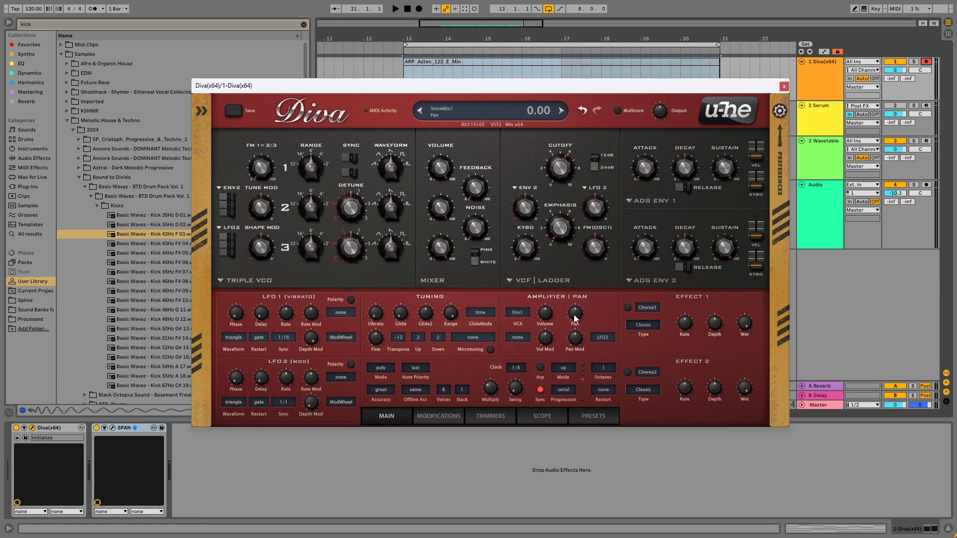
Try the amplifier's Pan and a Random source for volume modulation, and return the modulation source to none.
left_click_drag(574, 313, 587, 402)
left_click(517, 338)
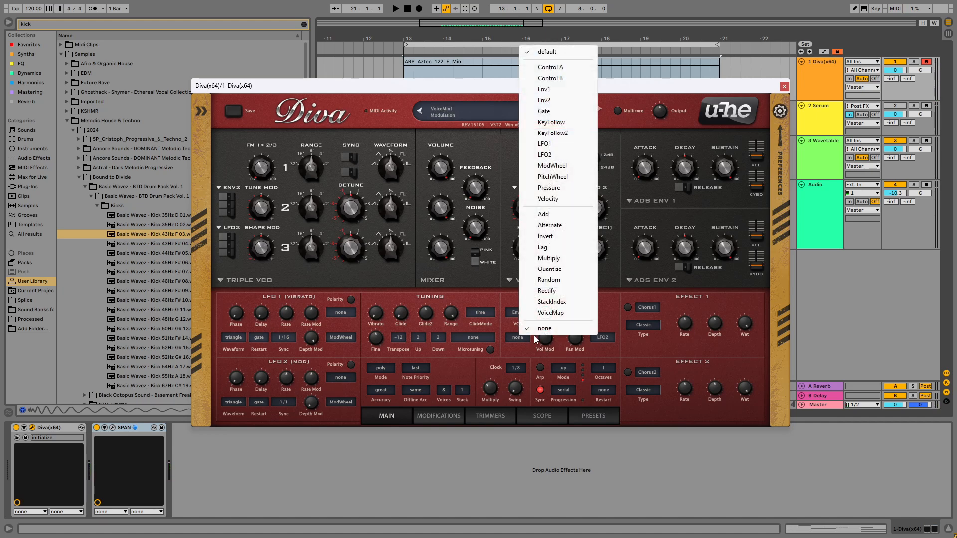
left_click(549, 280)
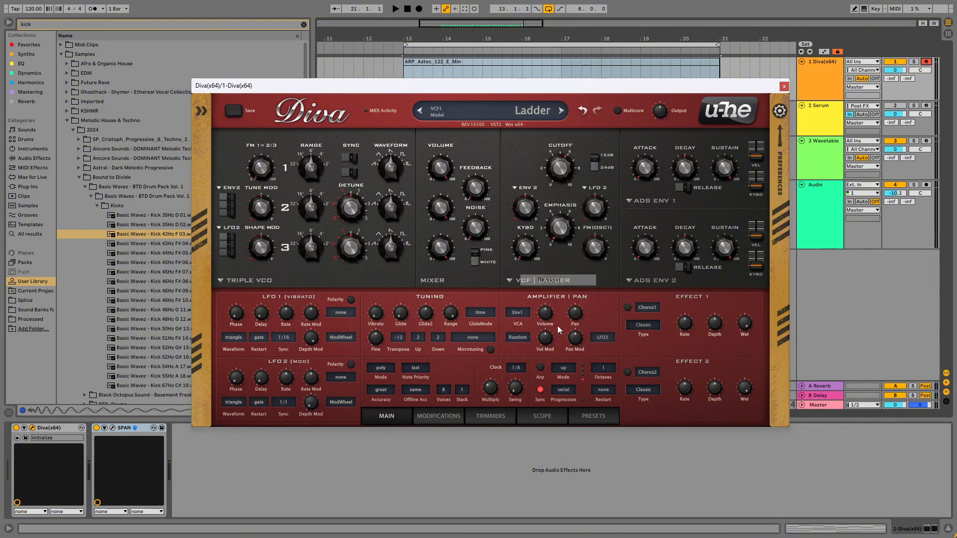
left_click_drag(547, 343, 553, 351)
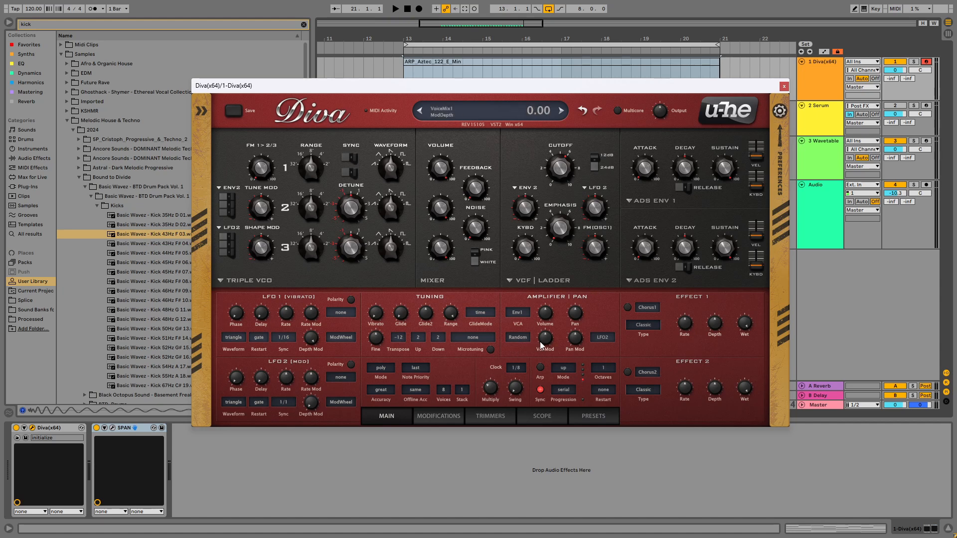
left_click(518, 337)
left_click(541, 332)
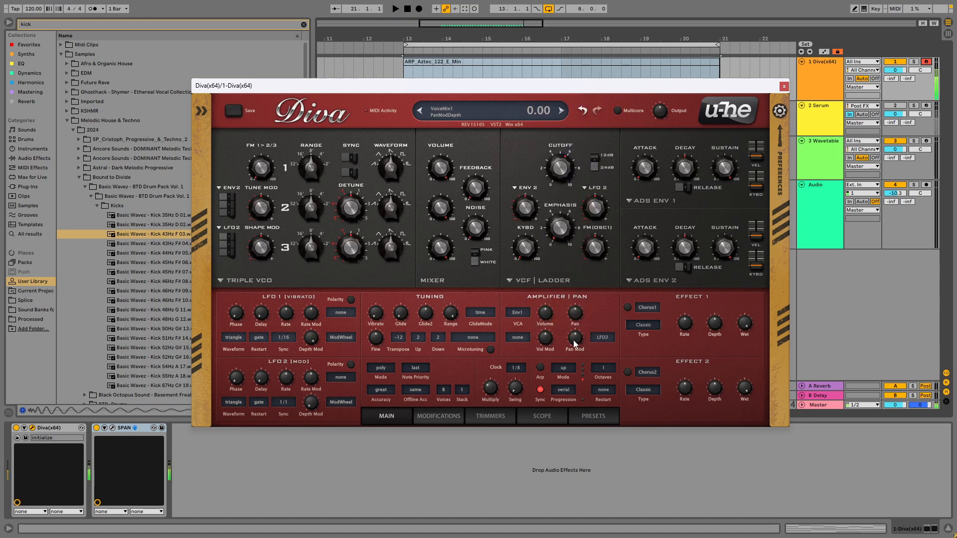
Try LFO2 pan modulation at varying Pan Mod depths with LFO2's Sync set to 1/8.
left_click_drag(576, 344, 577, 309)
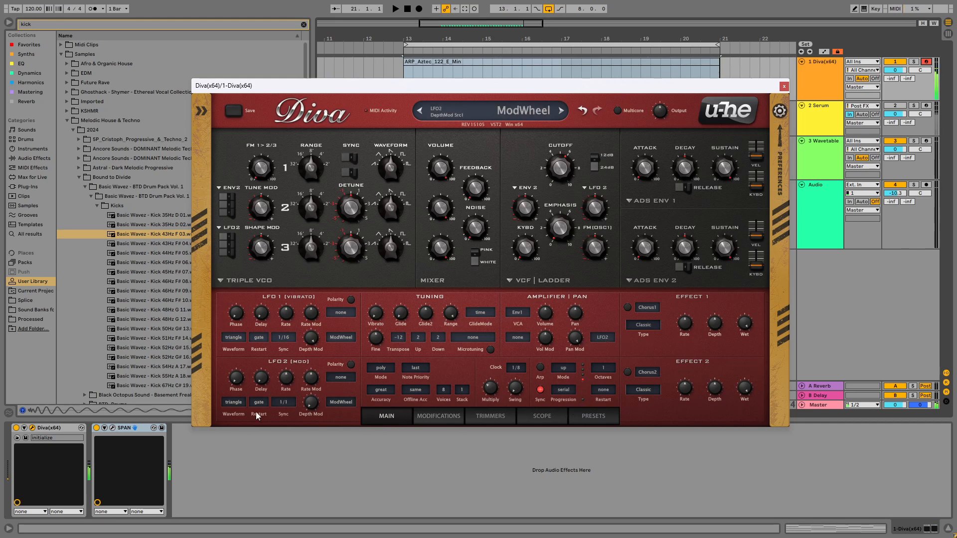
left_click(283, 402)
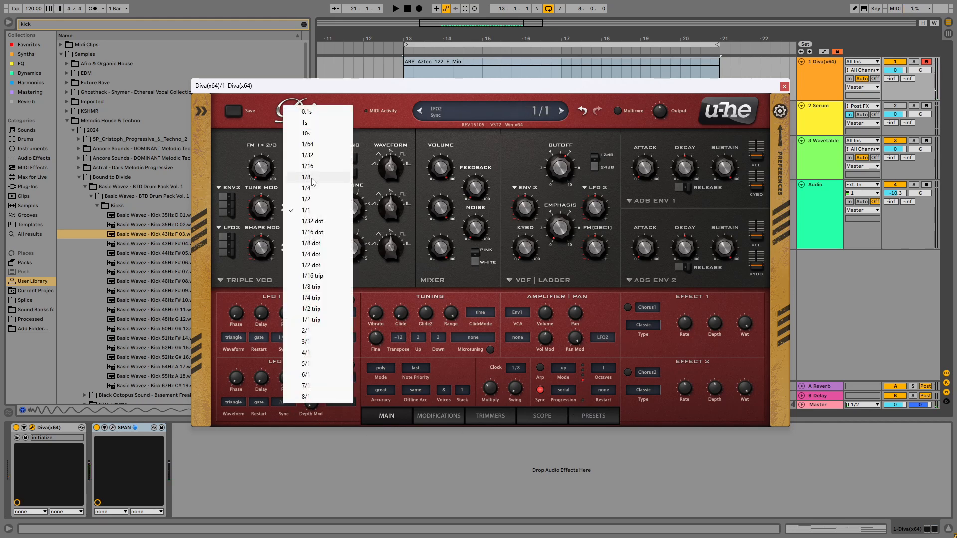
left_click(313, 177)
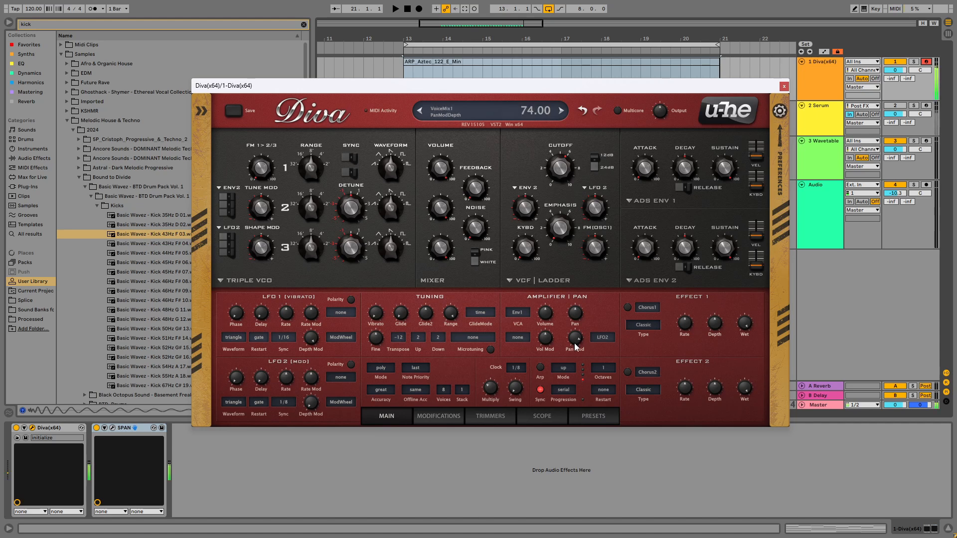
left_click_drag(575, 348, 577, 323)
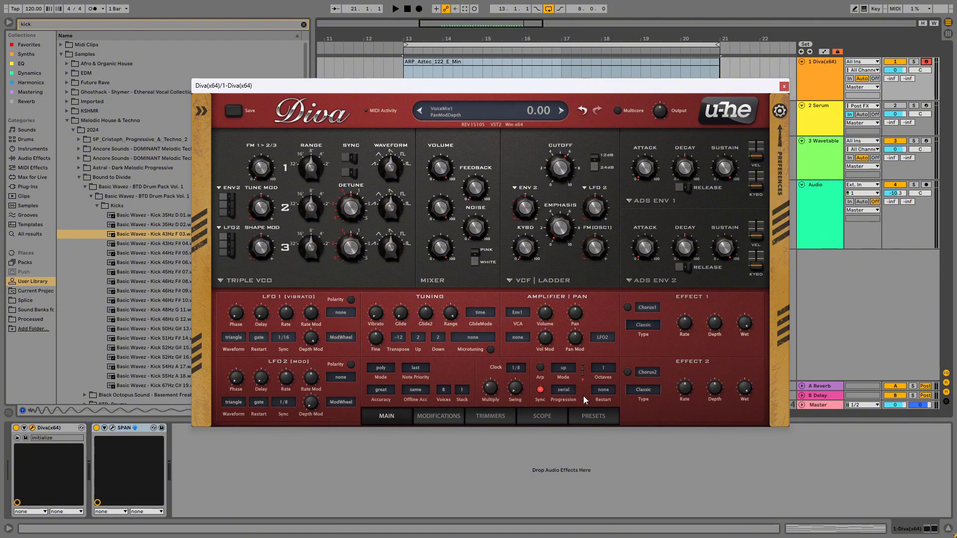
mouse_move(573, 337)
left_mouse_down()
mouse_move(573, 382)
mouse_move(564, 356)
mouse_move(576, 335)
left_mouse_up()
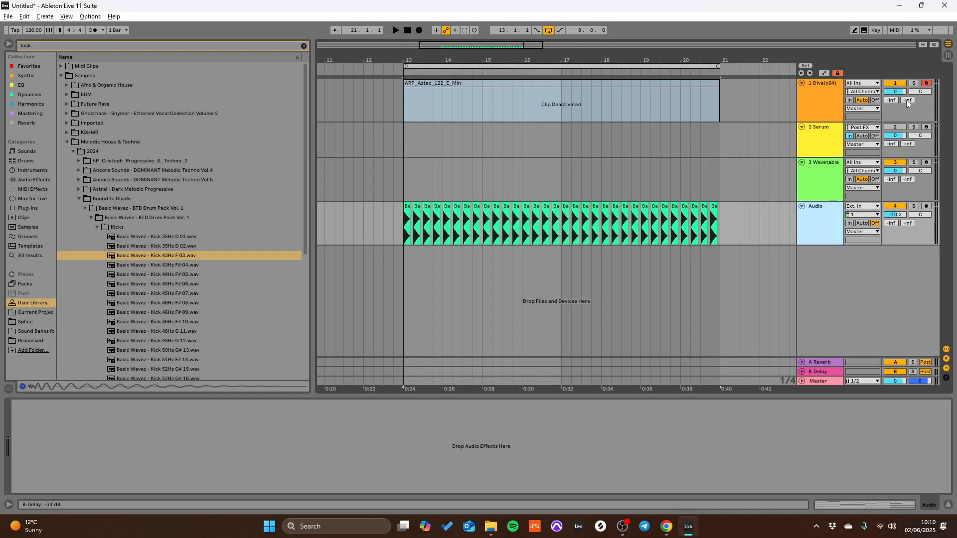
Return the window to full screen, select the ARP_Aztec clip on the Diva track and open Diva's plugin window.
key("F11")
left_click(711, 62)
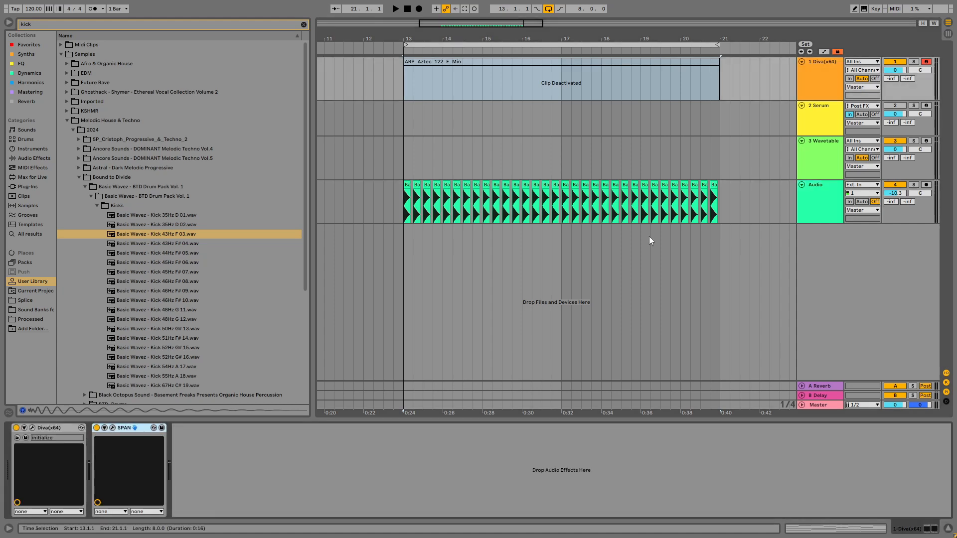
left_click(33, 428)
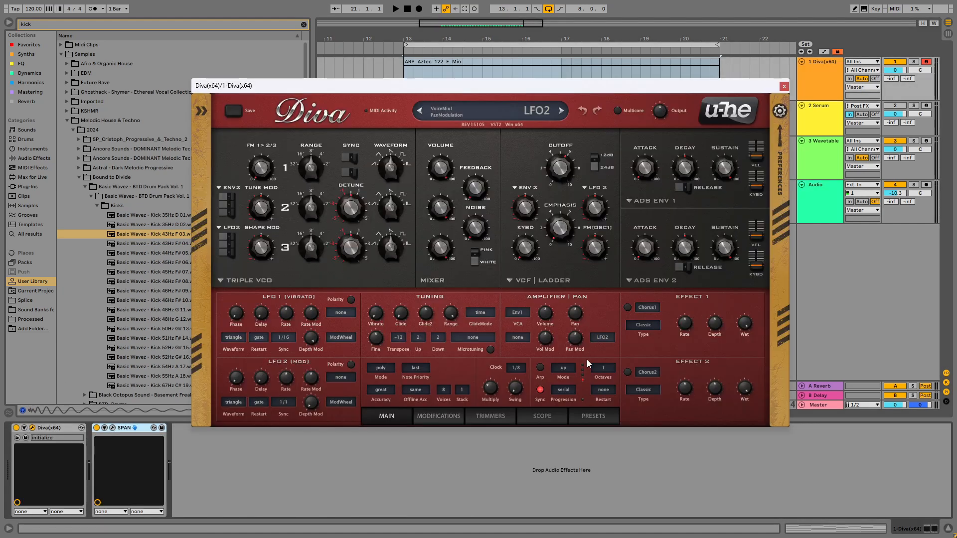
Look through Diva's Trimmers, Modifications, Scope and Presets pages, and return to the Main page.
left_click(489, 416)
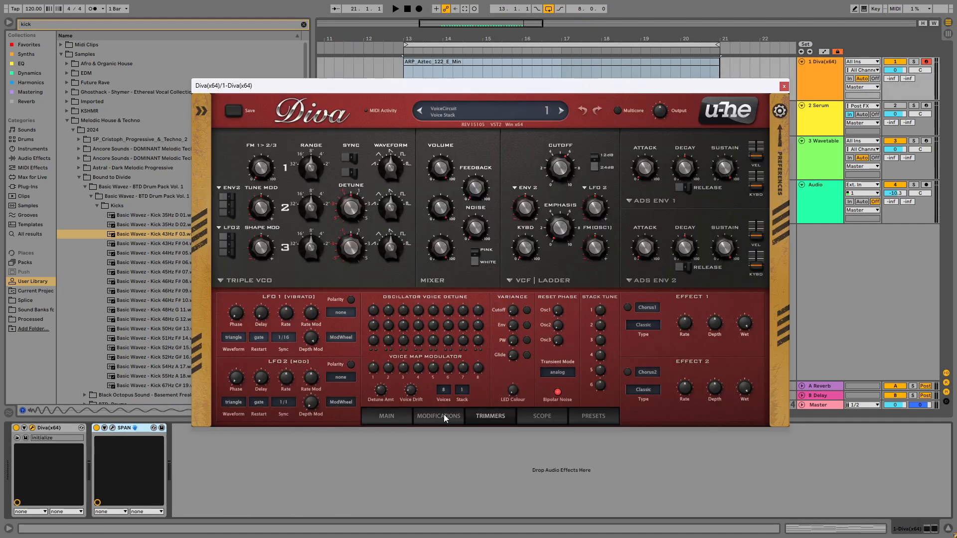
left_click(440, 417)
left_click(490, 416)
left_click(542, 415)
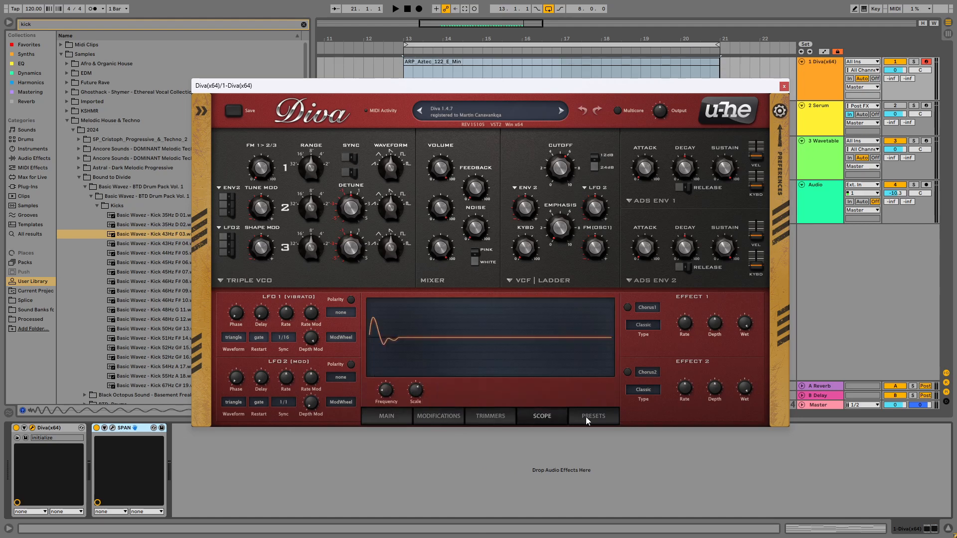
left_click(588, 416)
left_click(387, 416)
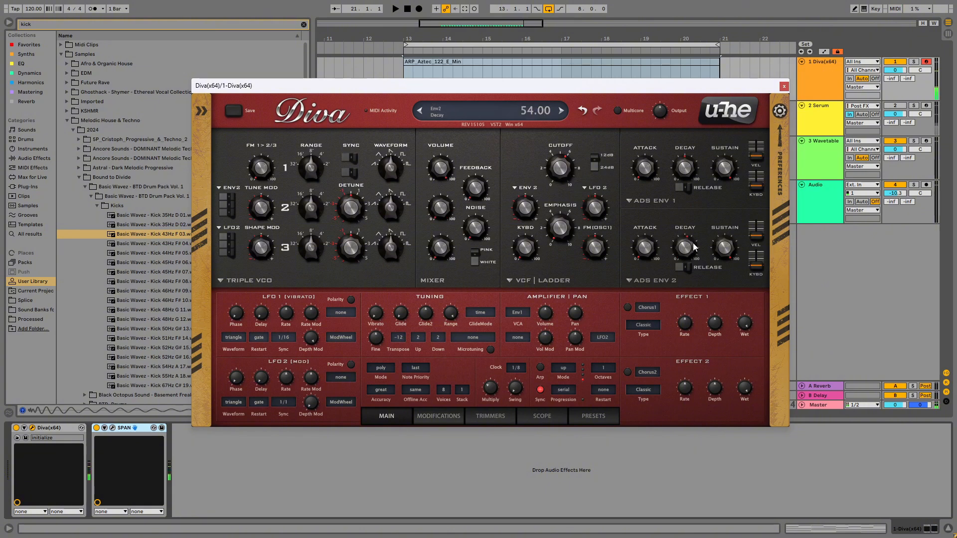
Compare the digital and analogue models for Envelope 1, and set both envelopes to analogue.
scroll(689, 244, "down", 19)
scroll(683, 202, "down", 1)
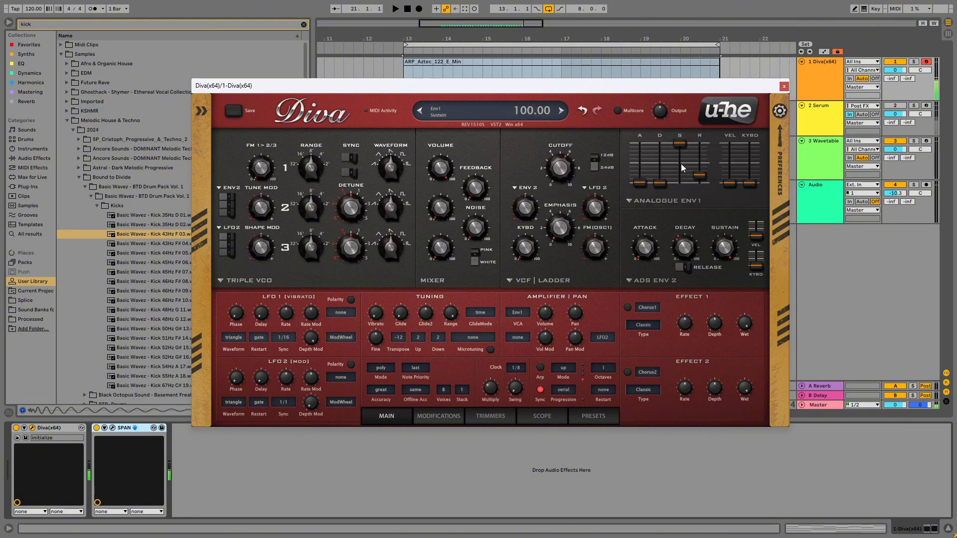
left_click(652, 201)
left_click(668, 200)
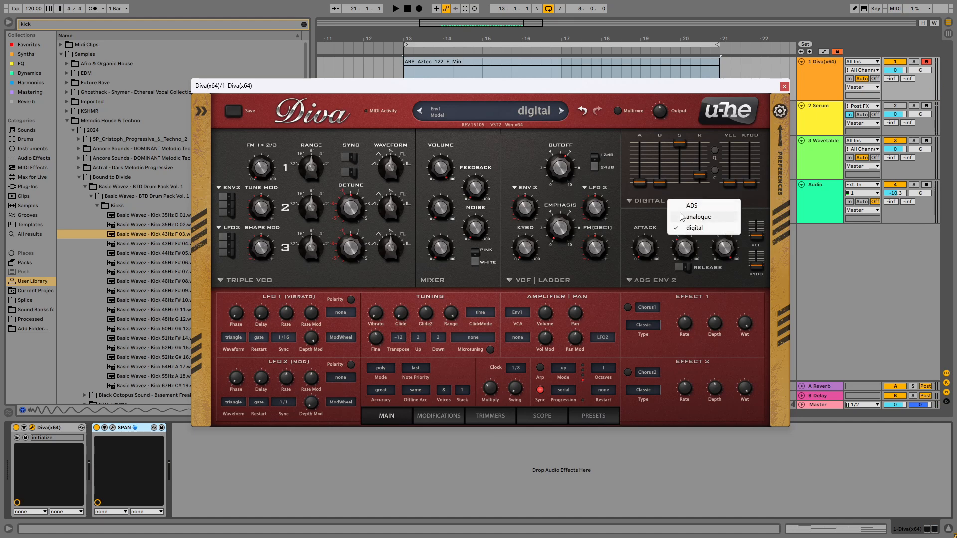
left_click(685, 219)
left_click(658, 278)
left_click(686, 292)
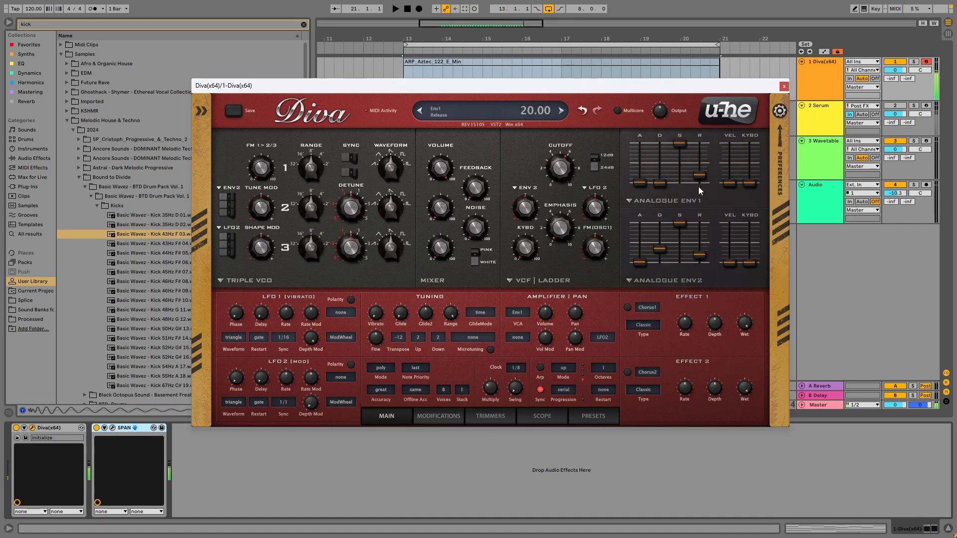
Lower Sustain to minimum on both envelopes, raise their Decay and Release, and adjust the filter's Env 2 amount.
left_click_drag(679, 144, 679, 183)
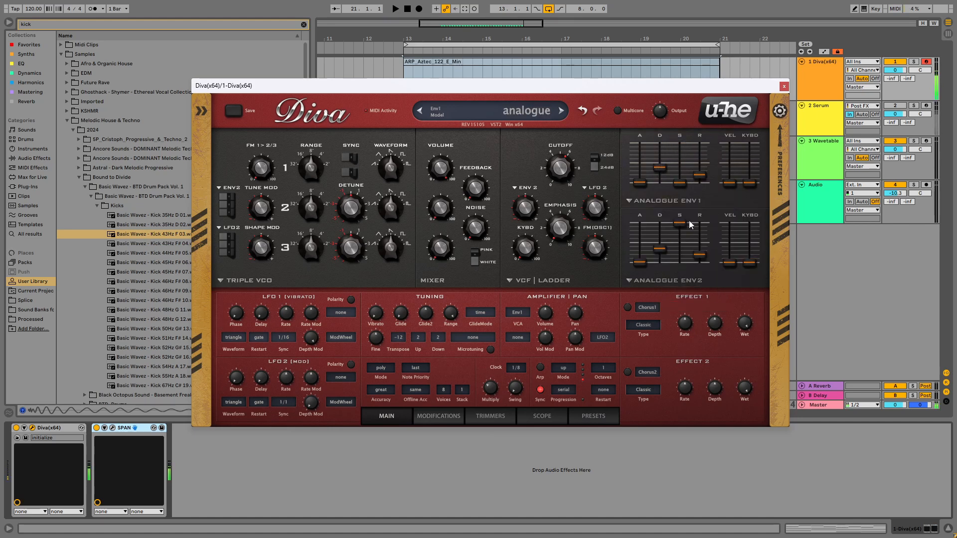
left_click_drag(681, 222, 702, 251)
left_click_drag(701, 170, 698, 174)
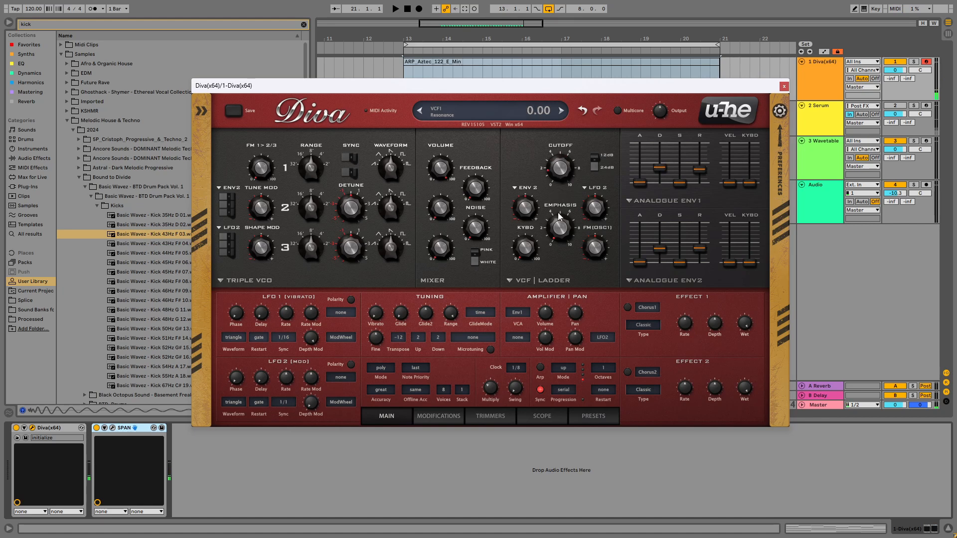
left_click_drag(528, 195, 530, 203)
left_click_drag(658, 249, 661, 241)
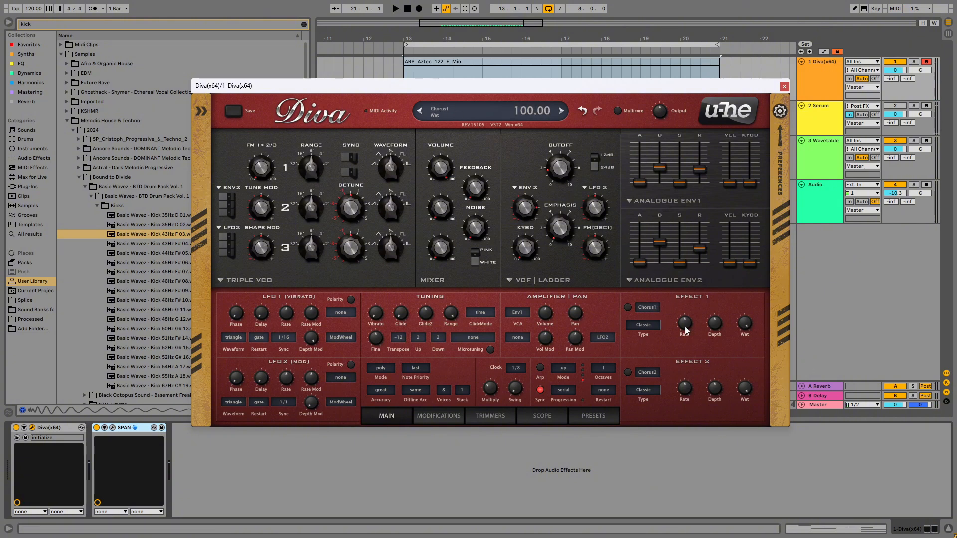
Load the Rotary1 module into Effect 1 and switch the effect on.
left_click(647, 307)
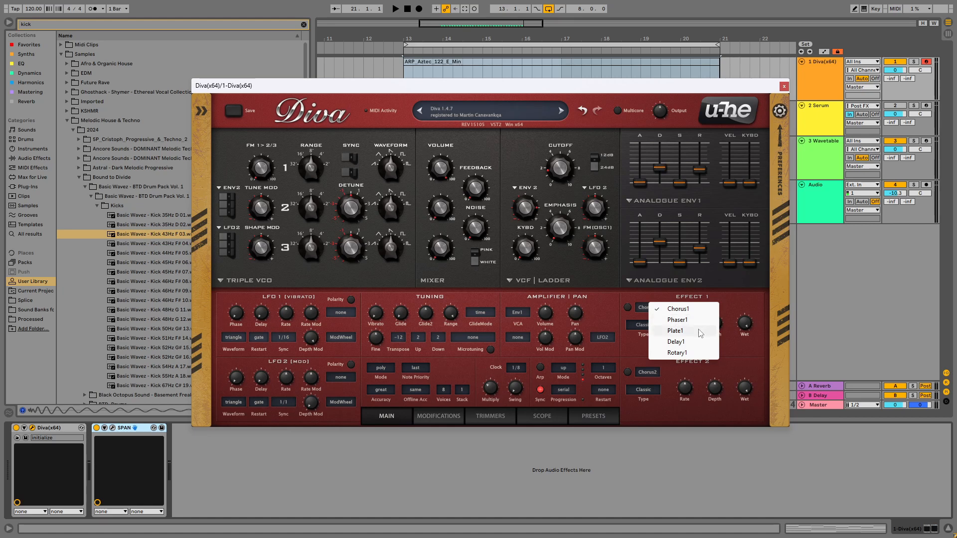
left_click(729, 297)
left_click(658, 310)
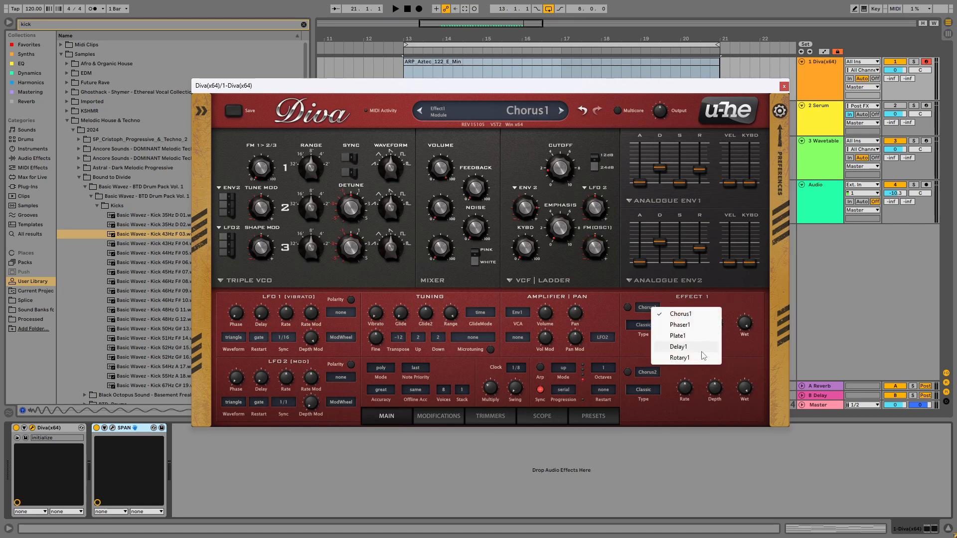
left_click(686, 358)
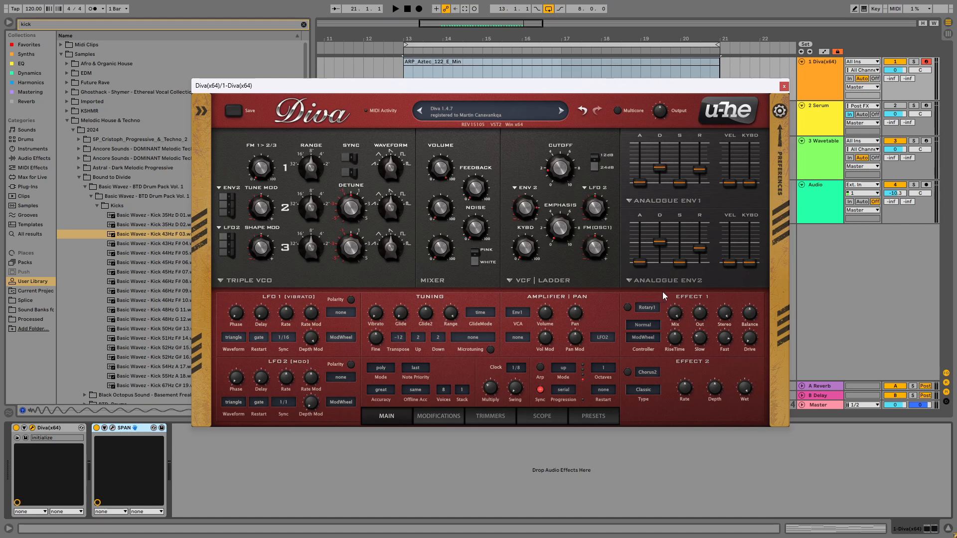
left_click(627, 308)
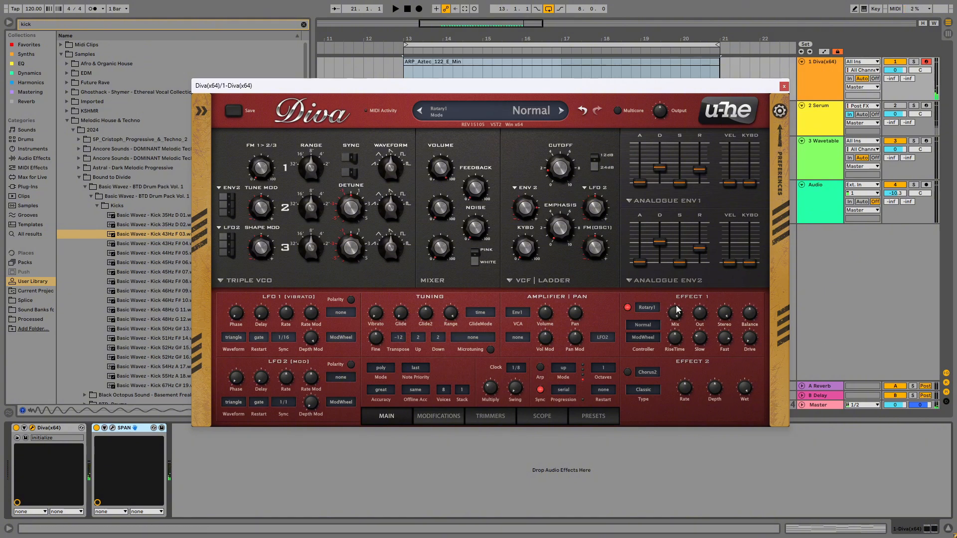
Adjust the Rotary1 effect's Mix, Rise Time and Slow speed while auditioning the sound.
left_click_drag(677, 309, 695, 337)
left_click_drag(683, 339, 718, 266)
scroll(703, 342, "down", 3)
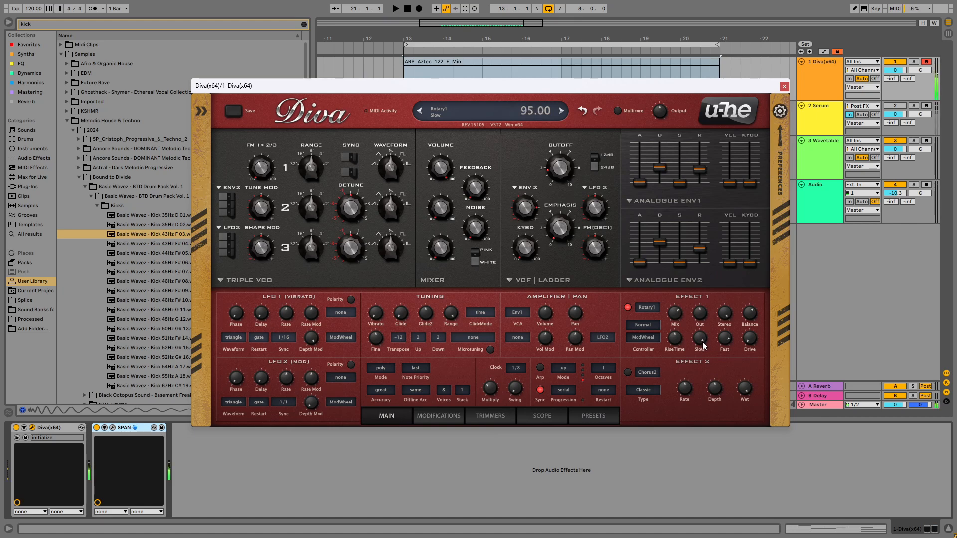
left_click_drag(677, 339, 689, 286)
Set the Rotary1 mode to SyncBass, its controller to Control B and its Drive to 100.
left_click(646, 324)
left_click(688, 344)
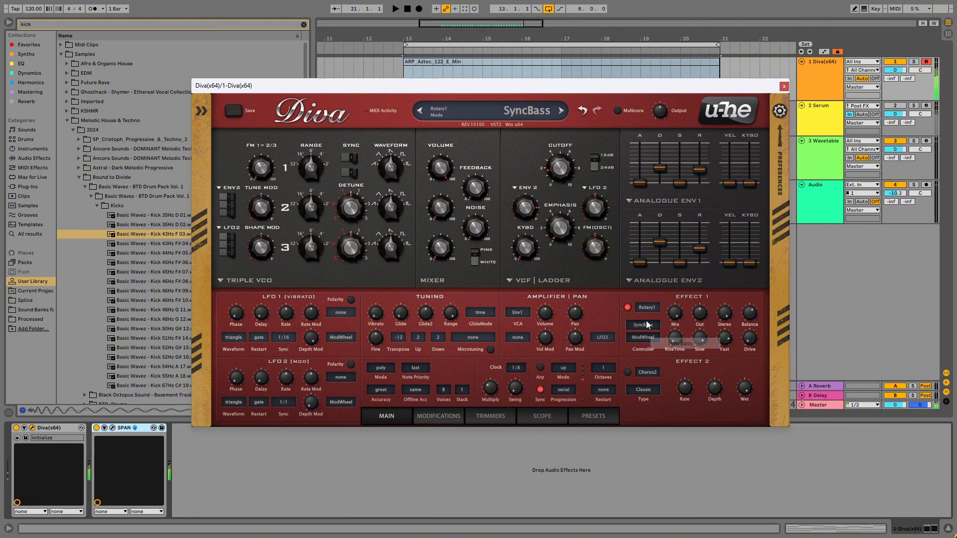
left_click(643, 337)
left_click(677, 361)
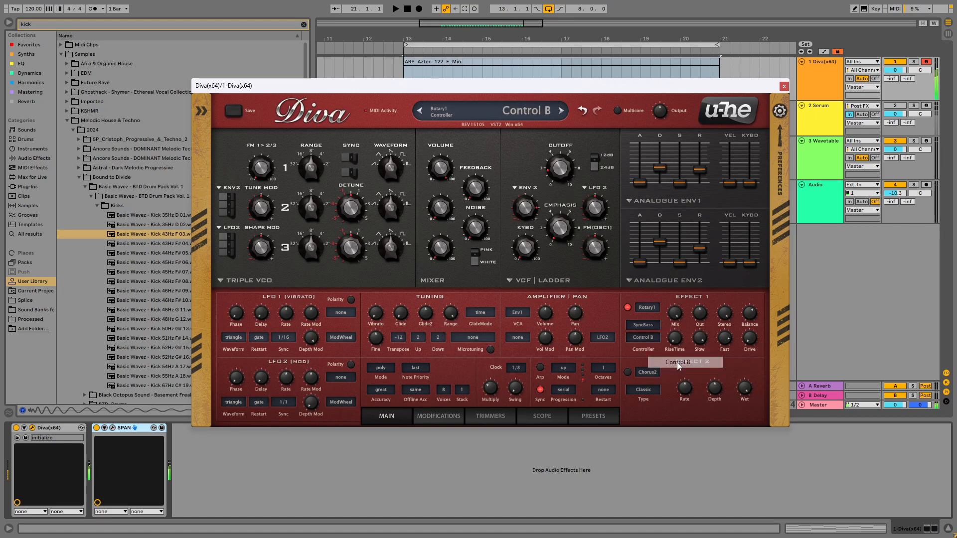
left_click_drag(749, 338, 751, 244)
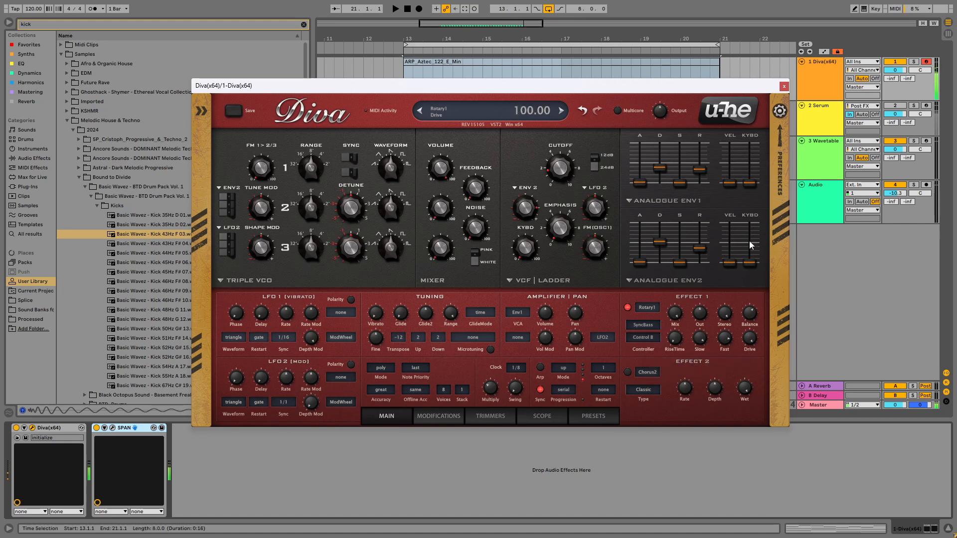
Vary the Rotary1 effect's Fast speed, Stereo width and Out level, and sweep Mix down to 0 and up again.
left_click_drag(725, 334, 726, 412)
left_click_drag(728, 317, 728, 342)
left_click_drag(735, 189, 727, 320)
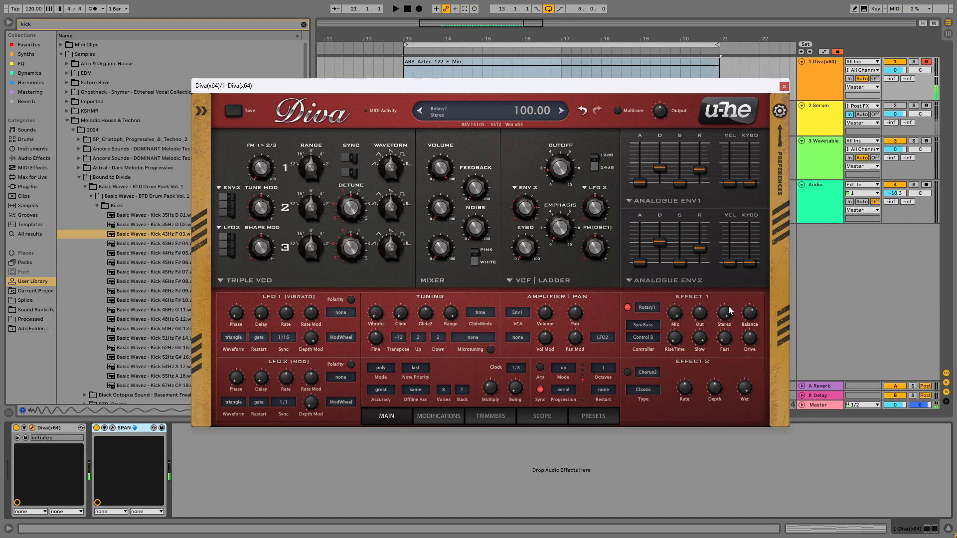
left_click_drag(728, 314, 729, 464)
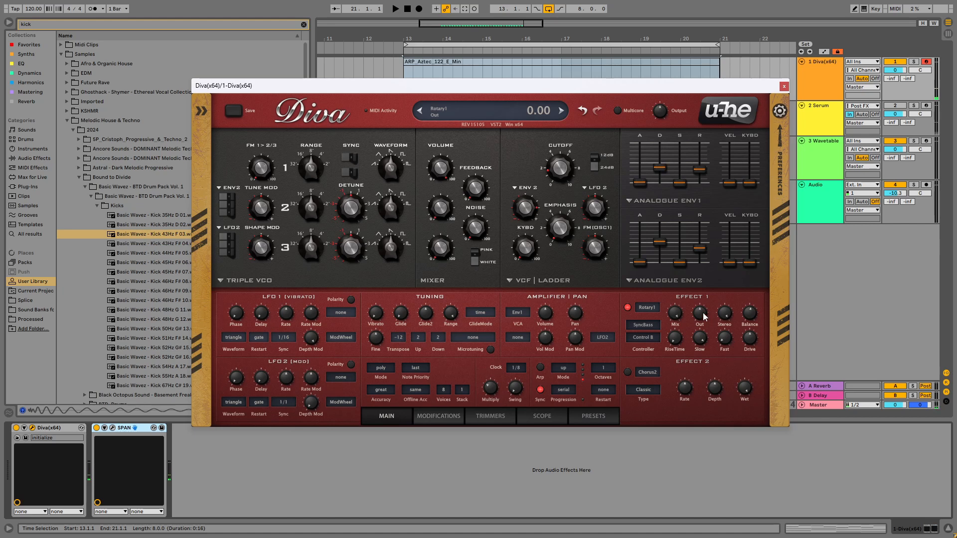
scroll(679, 316, "down", 10)
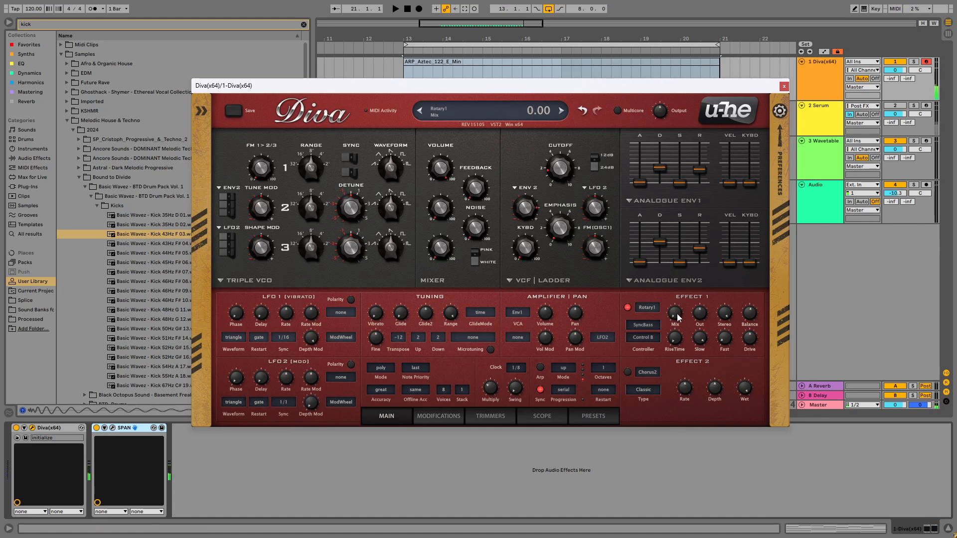
left_click_drag(679, 316, 687, 258)
Swap Effect 1 for the Chorus2 in Effect 2, adjust its rate and depth, and set its type to Ensemble.
left_click(627, 308)
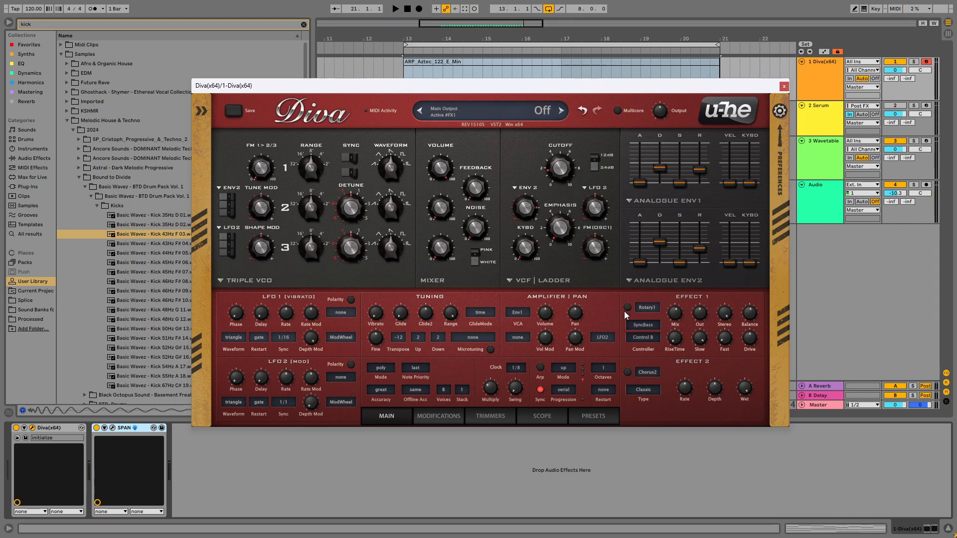
left_click(627, 372)
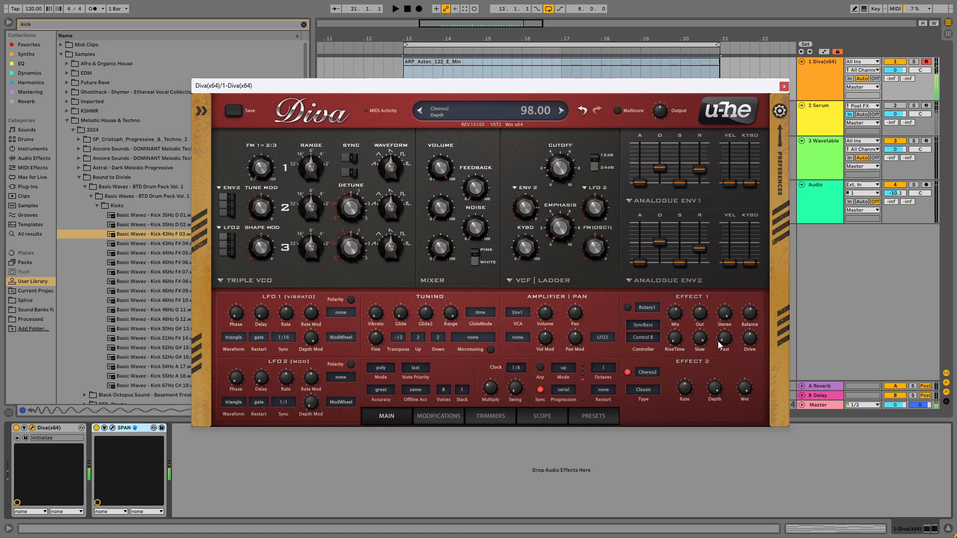
left_click_drag(684, 388, 694, 371)
left_click(648, 390)
left_click(667, 413)
left_click(650, 389)
left_click(671, 417)
Compare the sound with each effect toggled on and off, leaving Effect 1 on and Effect 2 off.
left_click(627, 373)
left_click(627, 308)
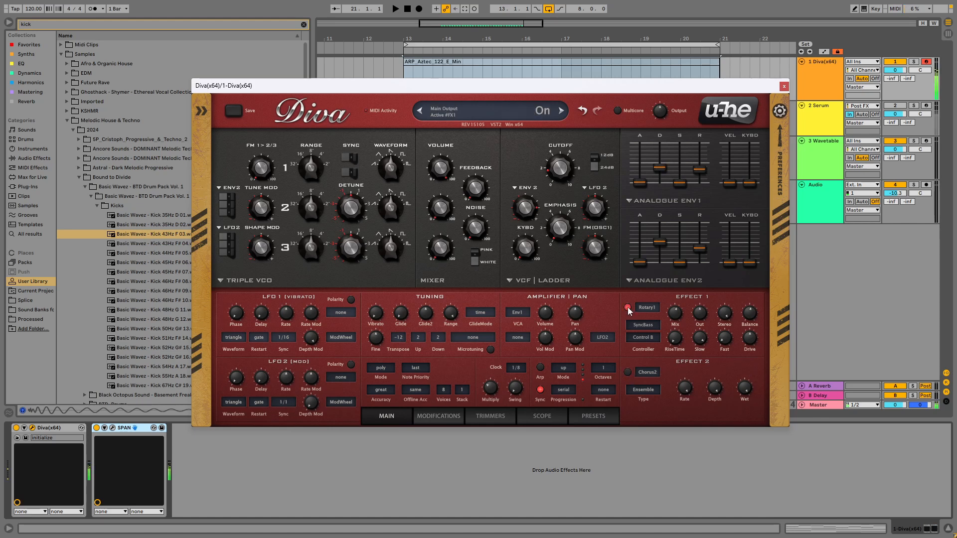
left_click(627, 307)
left_click(627, 372)
left_click(628, 372)
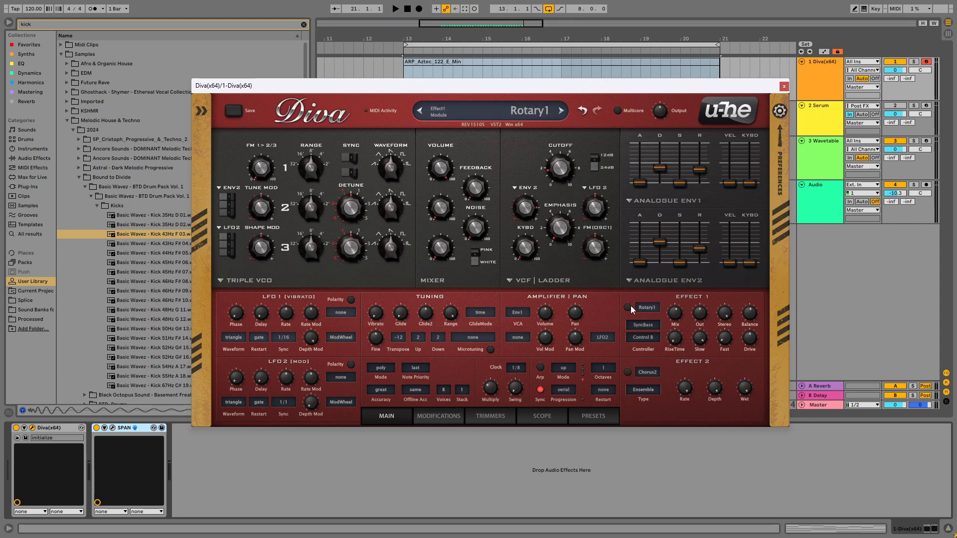
left_click(627, 307)
Load Delay2 into Effect 2, switch it on, and audition its Dry level and Side Vol.
left_click(646, 372)
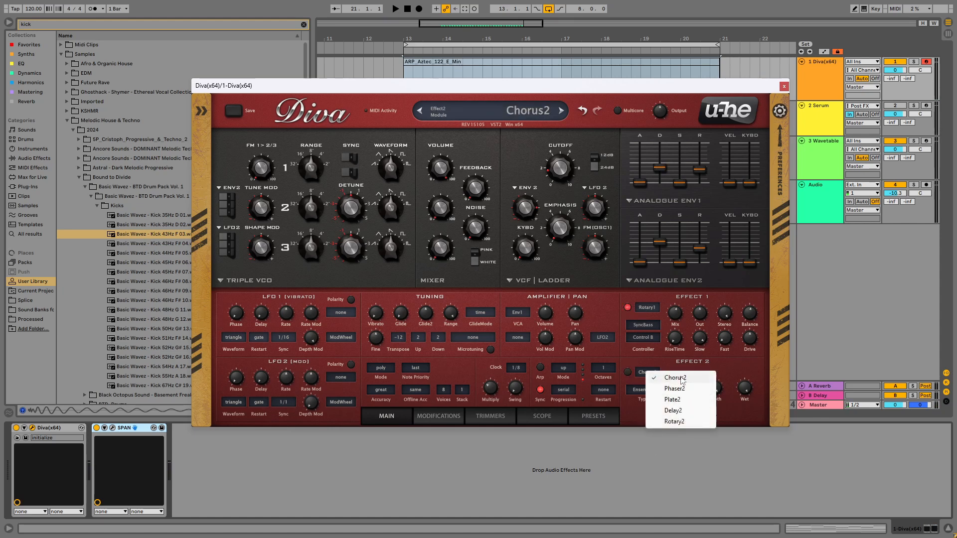
left_click(683, 410)
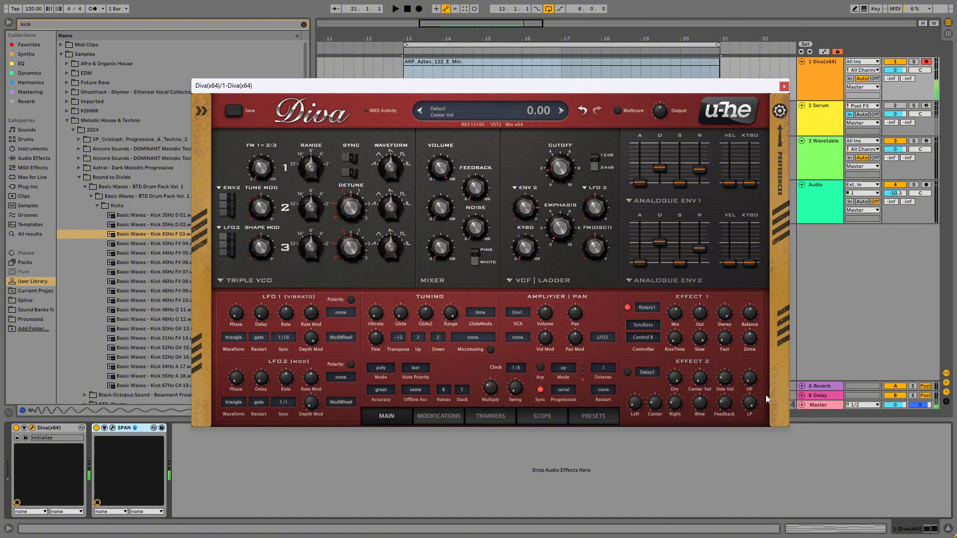
left_click(627, 371)
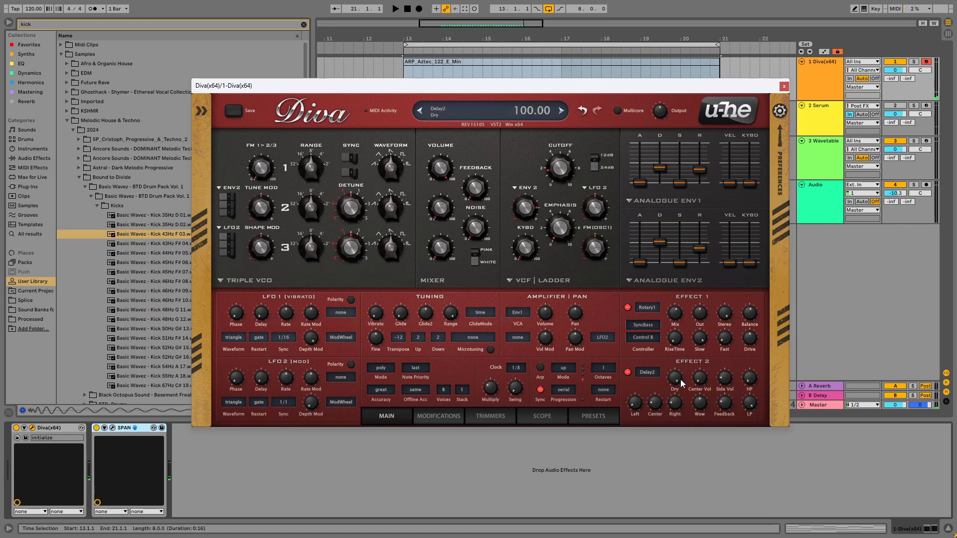
scroll(682, 382, "down", 20)
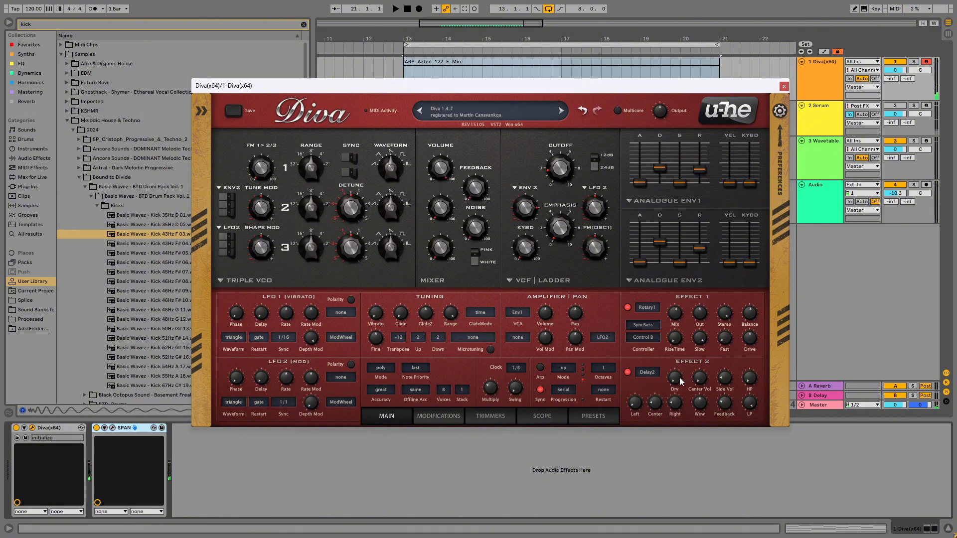
left_click_drag(680, 381, 686, 285)
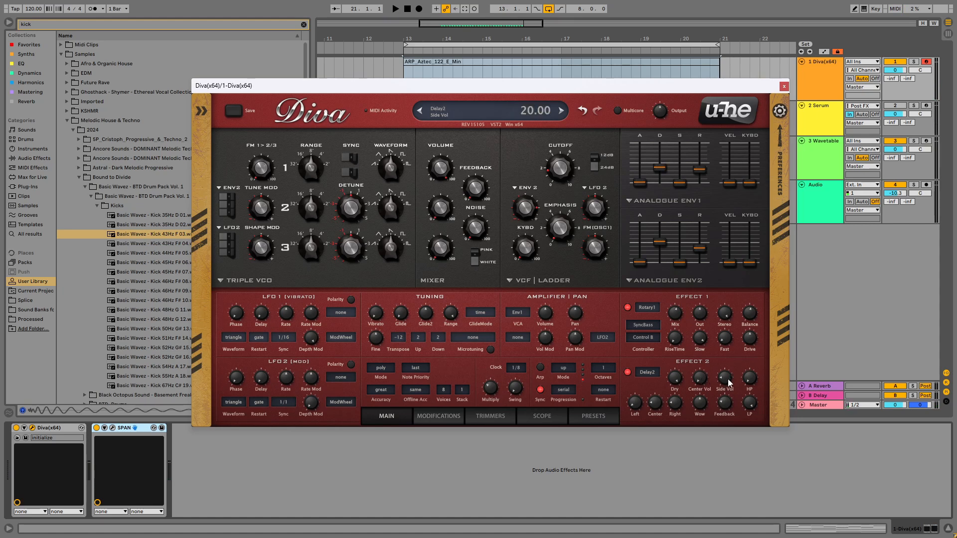
left_click_drag(728, 383, 728, 343)
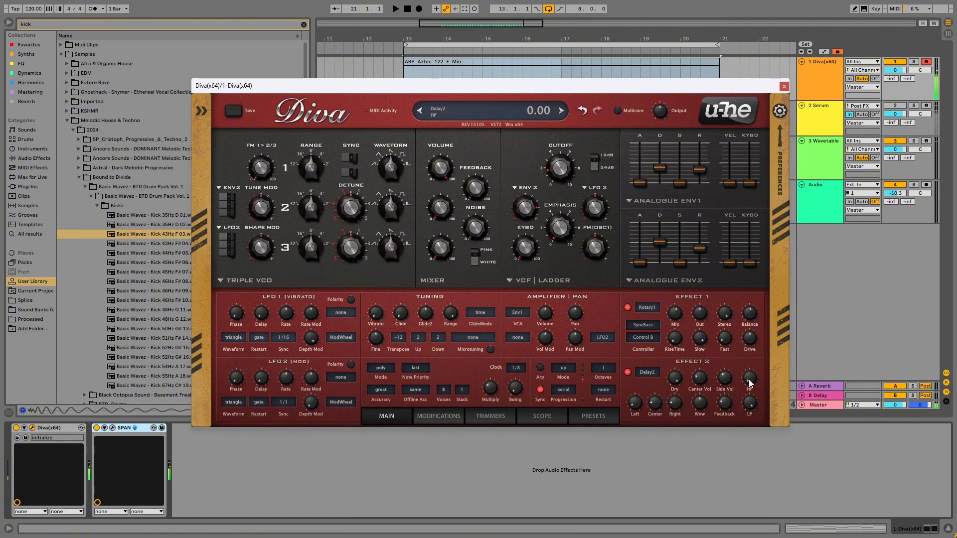
Adjust Delay2's HP and LP filters, Feedback, Wow, and the right and left delay times.
left_click_drag(751, 382, 770, 369)
left_click_drag(753, 406, 750, 441)
left_click_drag(726, 409, 706, 397)
left_click_drag(700, 404, 701, 415)
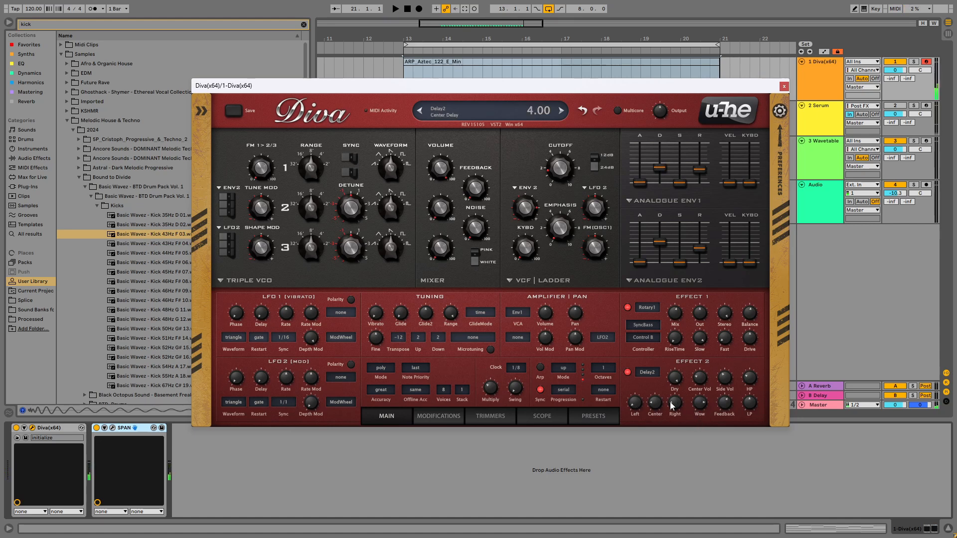
left_click_drag(675, 405, 680, 381)
left_click_drag(635, 403, 637, 390)
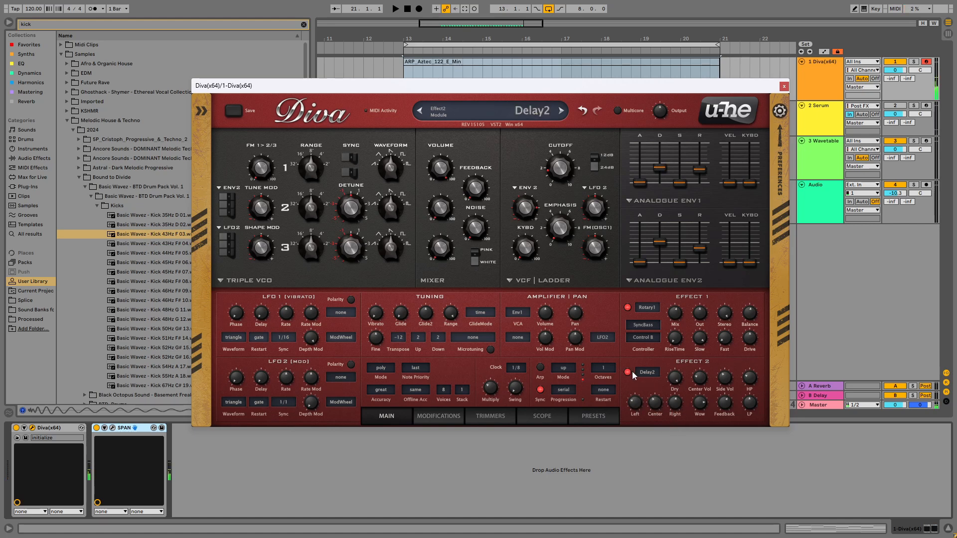
Change Effect 1 to the Plate1 reverb, adjust its Wet level and reset Dry to 100.
left_click(645, 309)
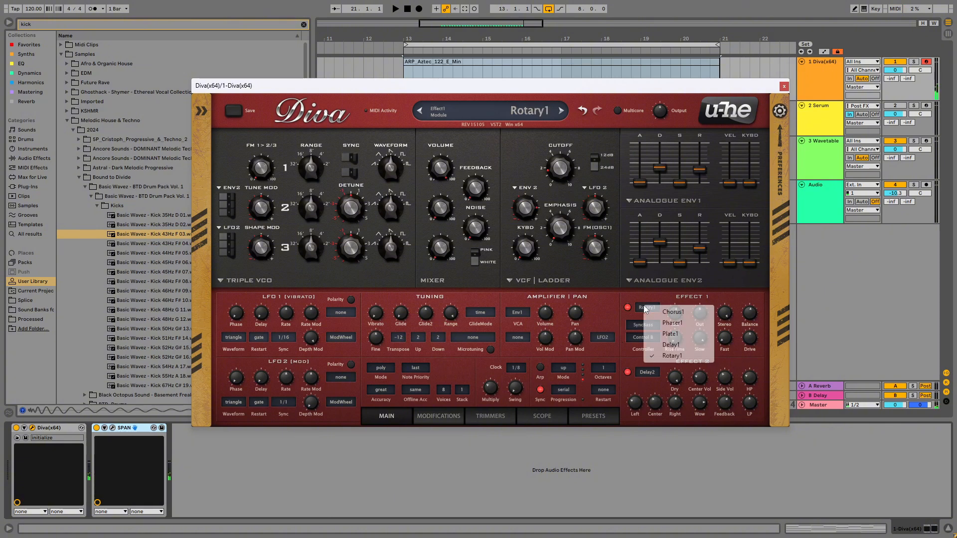
left_click(669, 334)
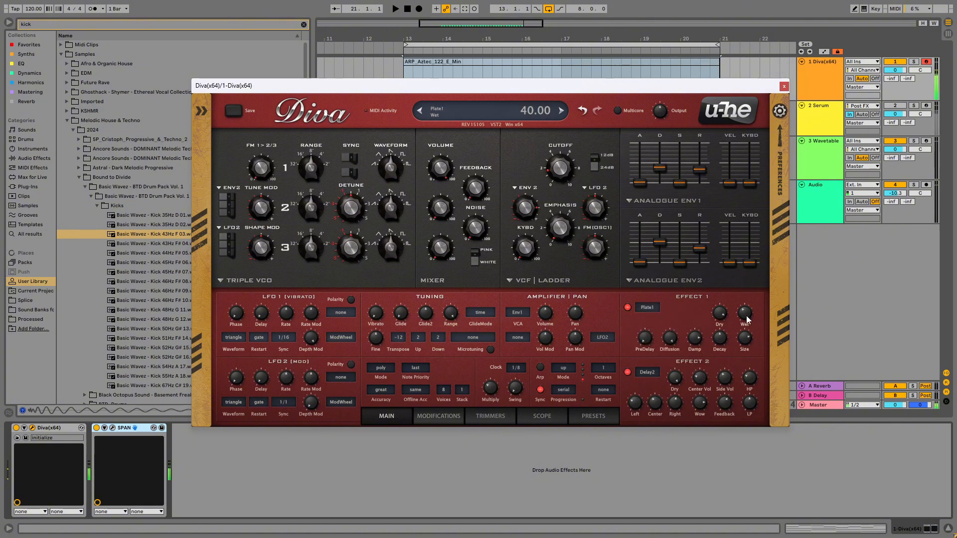
left_click_drag(746, 319, 744, 338)
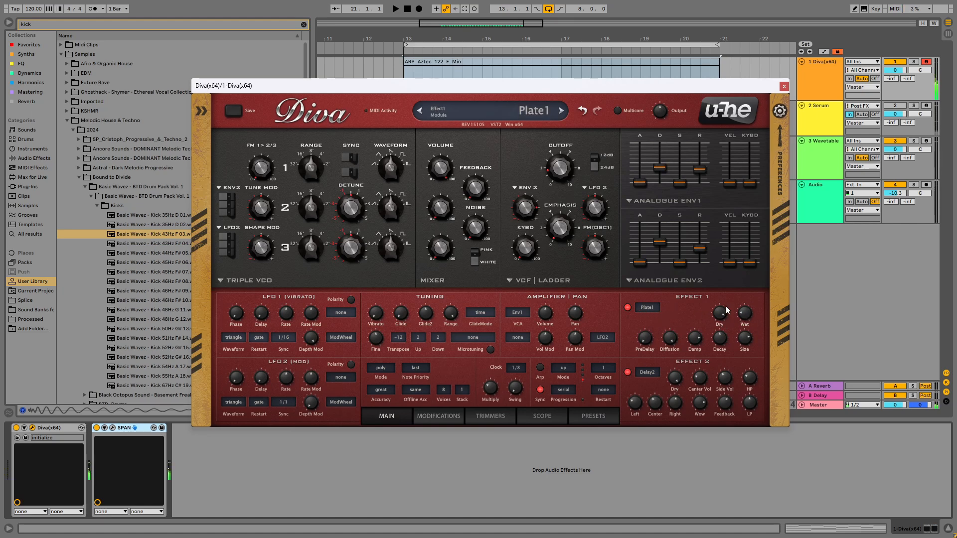
left_click_drag(727, 310, 723, 317)
double_click(724, 317)
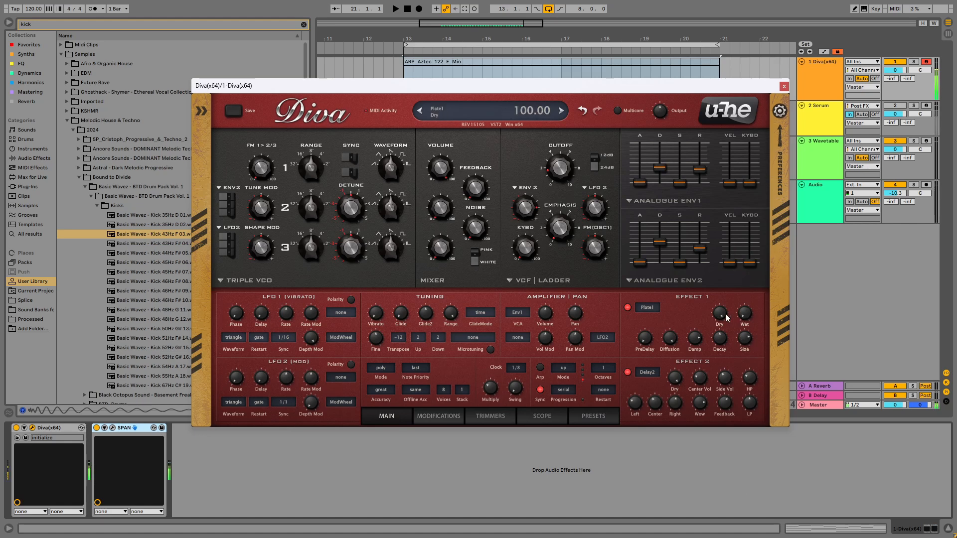
Switch off Effect 2 and adjust the Plate1 reverb's Wet level, Size and Decay.
left_click(627, 372)
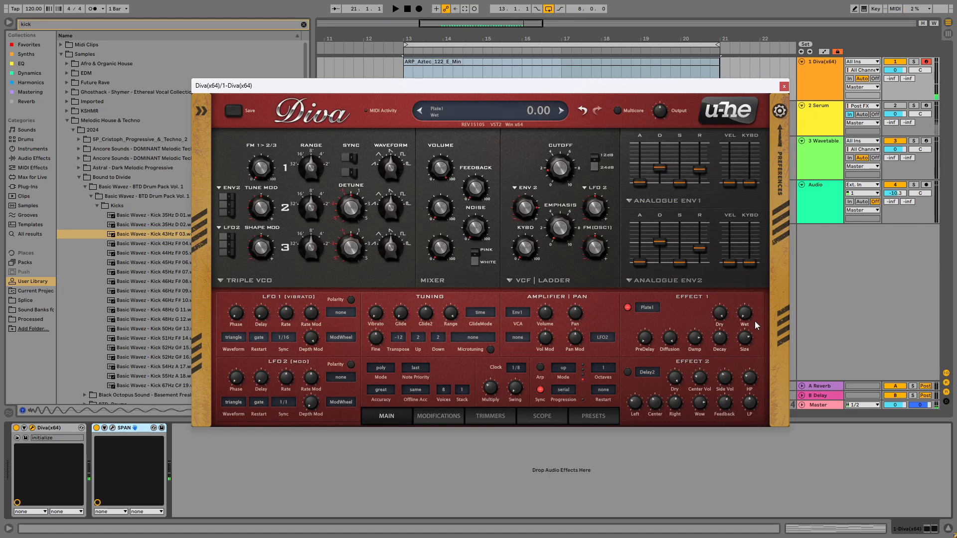
left_click_drag(756, 325, 746, 311)
left_click_drag(748, 344, 748, 333)
mouse_move(751, 368)
left_mouse_down()
mouse_move(747, 378)
mouse_move(743, 366)
left_mouse_up()
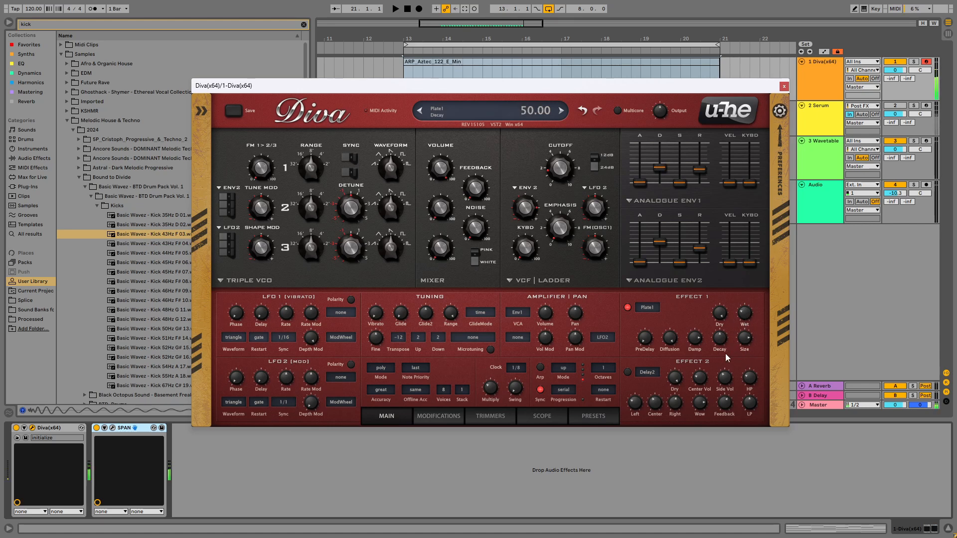
mouse_move(724, 343)
left_mouse_down()
mouse_move(722, 324)
mouse_move(713, 345)
left_mouse_up()
left_click_drag(744, 316, 743, 329)
Switch Effect 2 back on, adjust its delay times, and vary the Plate1 reverb's Damp.
left_click(627, 372)
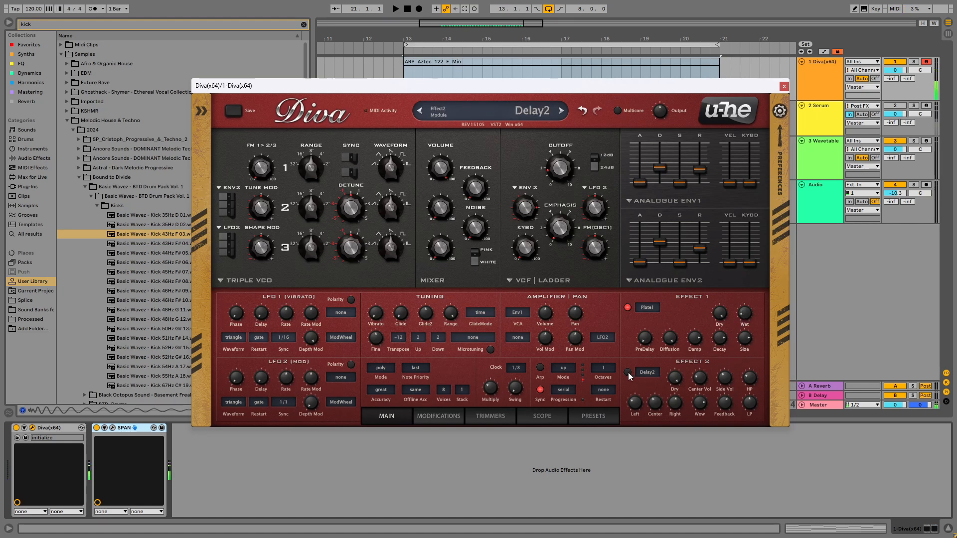
left_click_drag(648, 409, 677, 414)
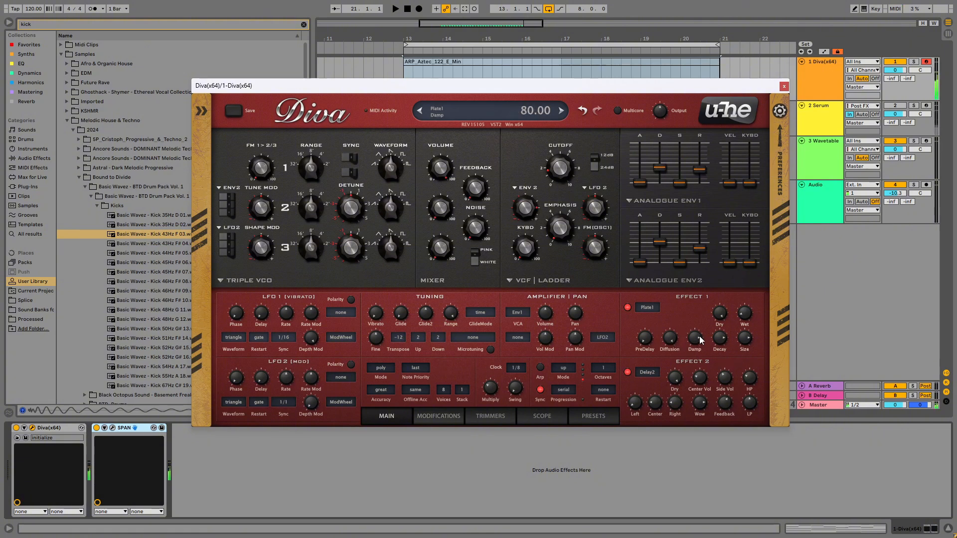
mouse_move(700, 340)
left_mouse_down()
mouse_move(710, 346)
mouse_move(703, 342)
left_mouse_up()
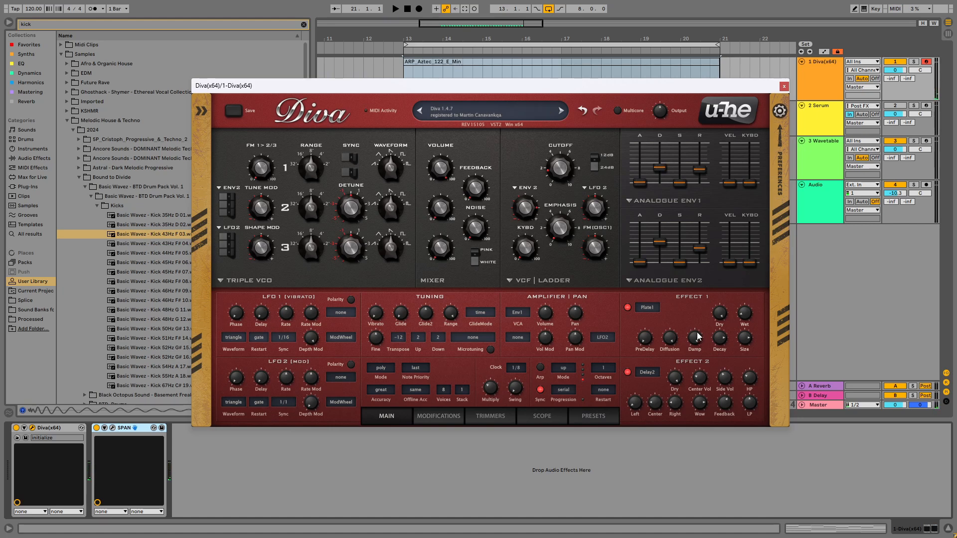
left_click_drag(698, 337, 674, 355)
Switch off Effect 2 and audition the Plate1 reverb's Diffusion, setting it to 0.
left_click(627, 373)
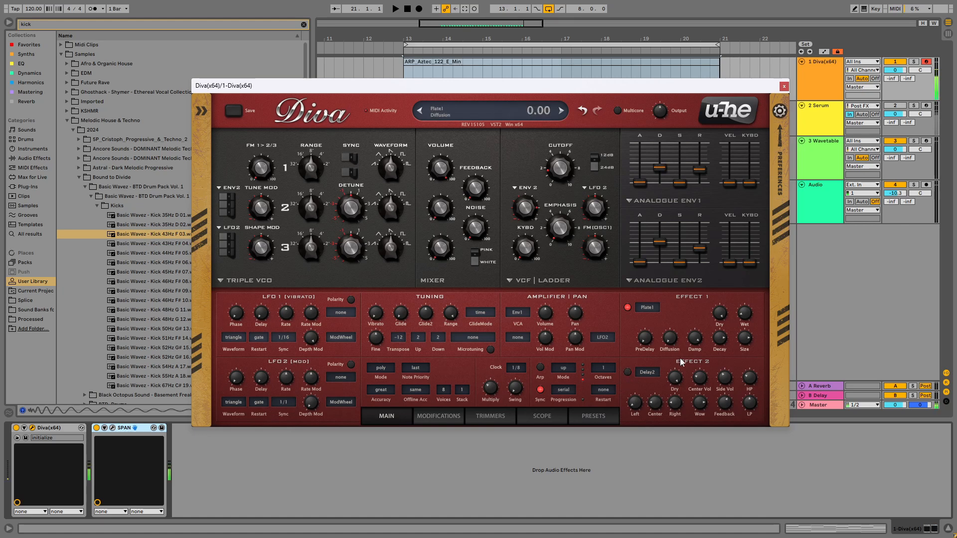
mouse_move(694, 344)
left_mouse_down()
mouse_move(705, 335)
mouse_move(674, 342)
mouse_move(674, 374)
mouse_move(677, 348)
left_mouse_up()
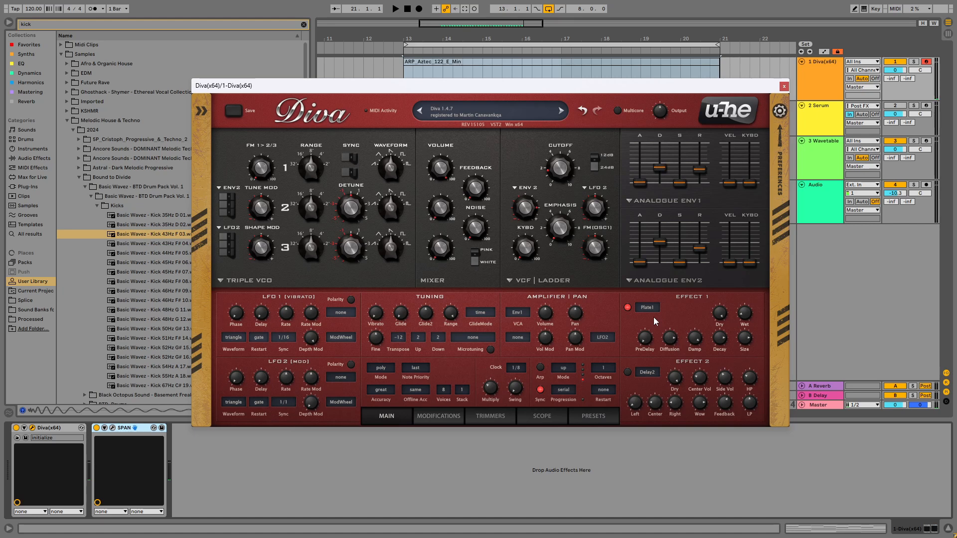
double_click(670, 338)
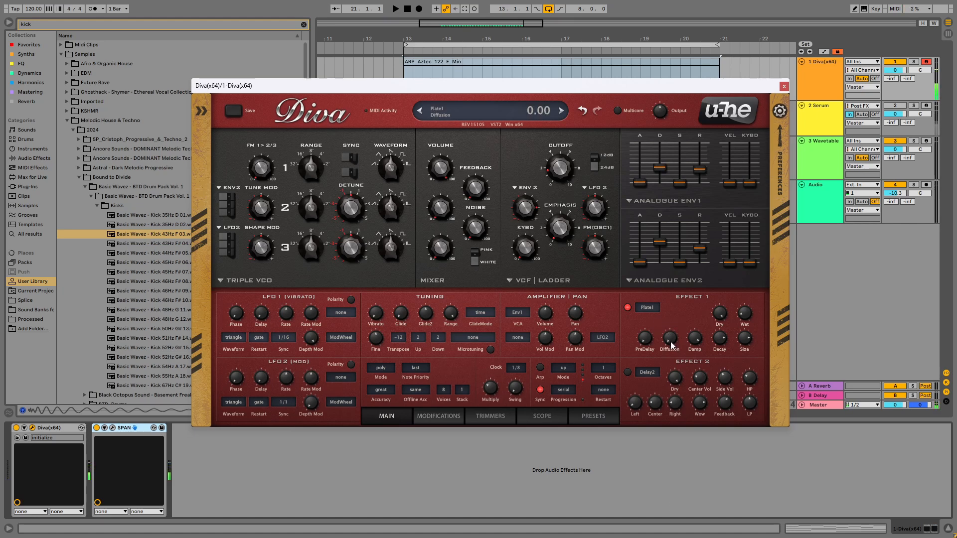
Vary the Plate1 reverb's Diffusion and PreDelay to hear their influence on the tail.
left_click_drag(671, 342, 650, 311)
mouse_move(649, 342)
left_click_drag(654, 309, 647, 348)
Change Effect 1 to the Phaser1 module and adjust its Wet level.
left_click(647, 308)
left_click(662, 323)
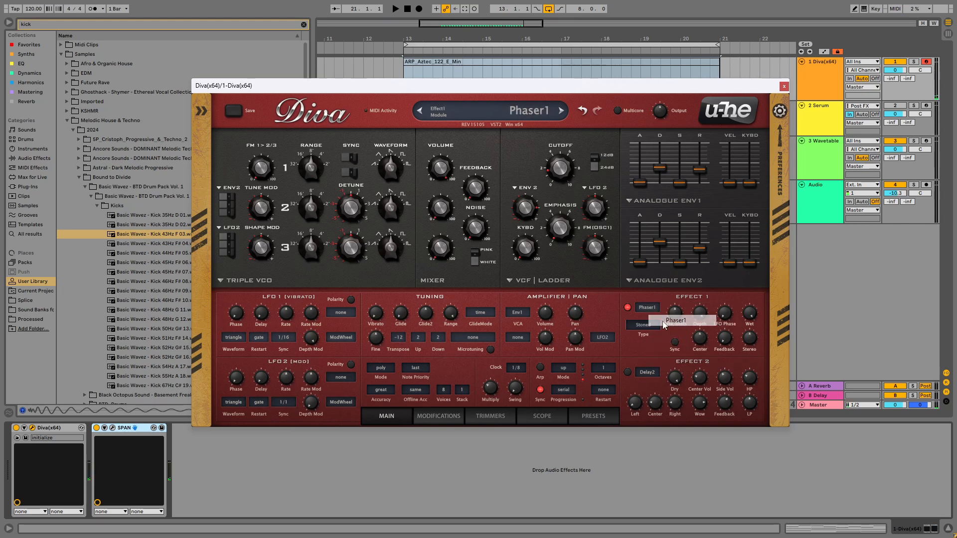
mouse_move(750, 313)
left_mouse_down()
mouse_move(750, 292)
mouse_move(753, 340)
mouse_move(756, 310)
left_mouse_up()
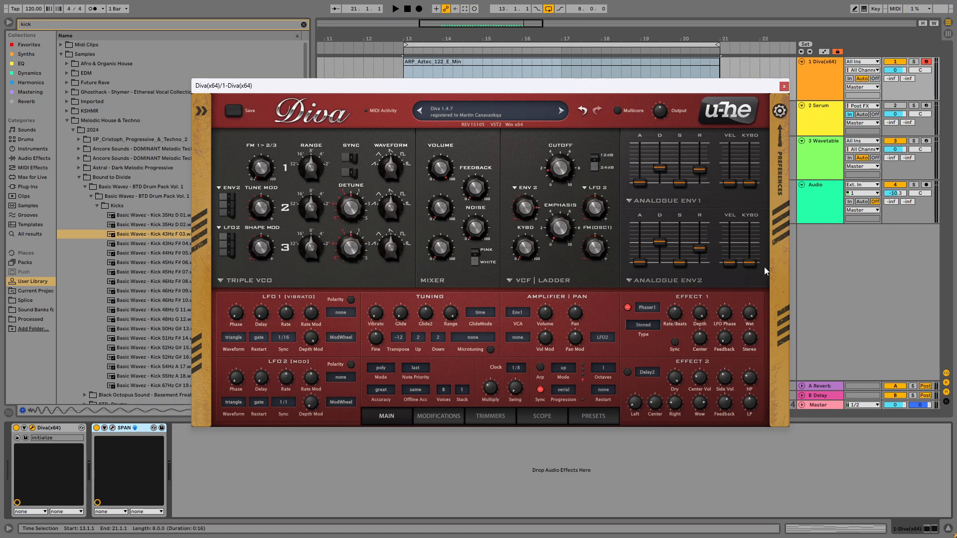
Show the SPAN spectrum analyzer alongside Diva and raise the Sustain of both envelopes to maximum.
left_click(113, 428)
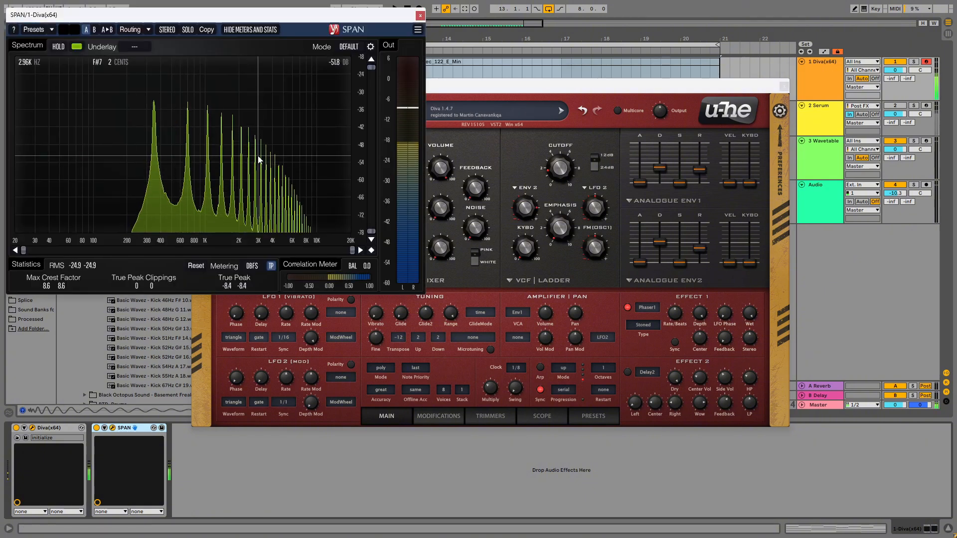
left_click(680, 145)
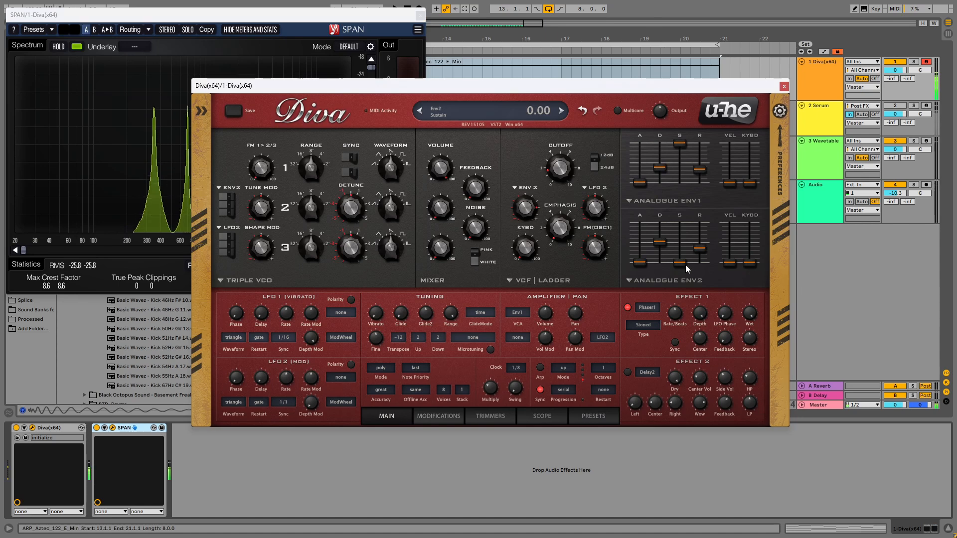
left_click_drag(269, 82, 355, 180)
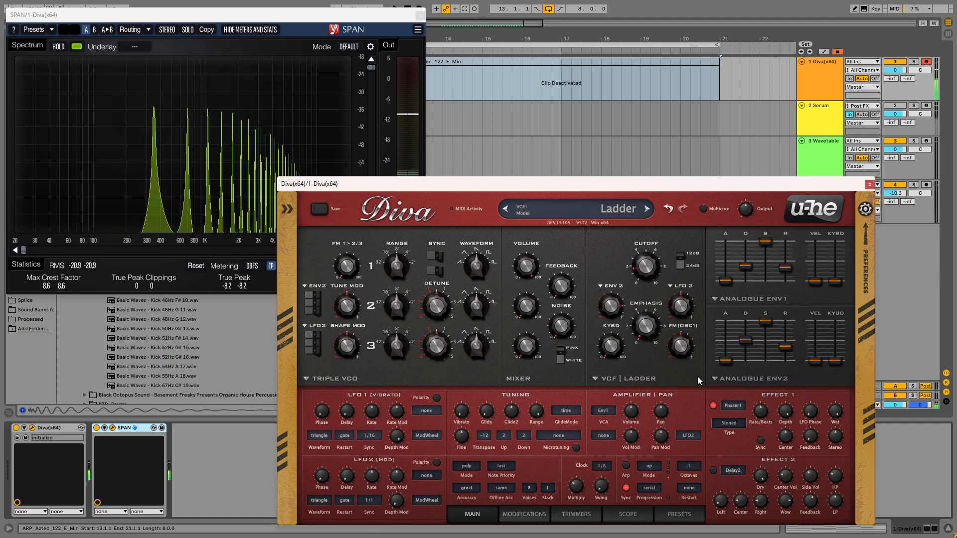
Switch on Effect 2 and audition Phaser1's Depth, Feedback, Stereo and Wet controls in Effect 1.
left_click_drag(785, 412, 760, 384)
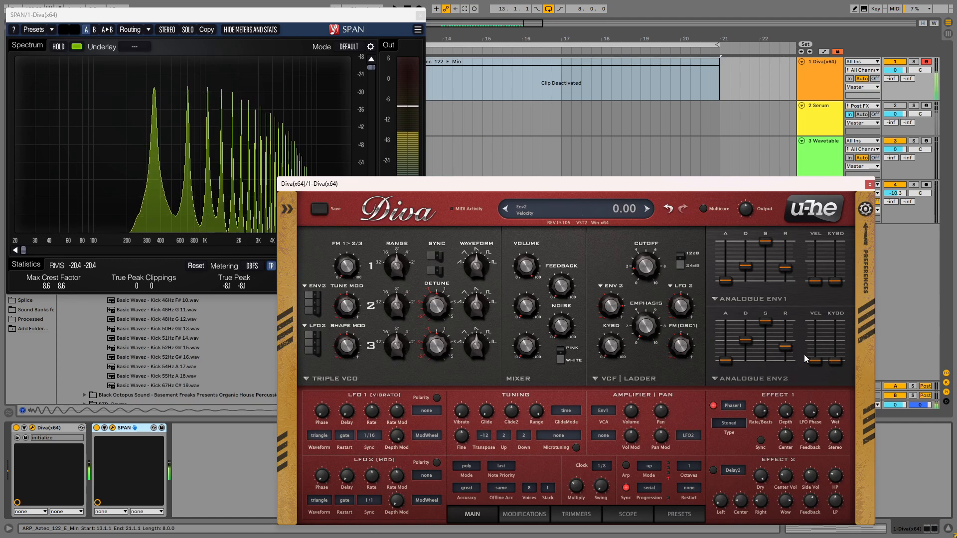
left_click_drag(807, 436, 817, 378)
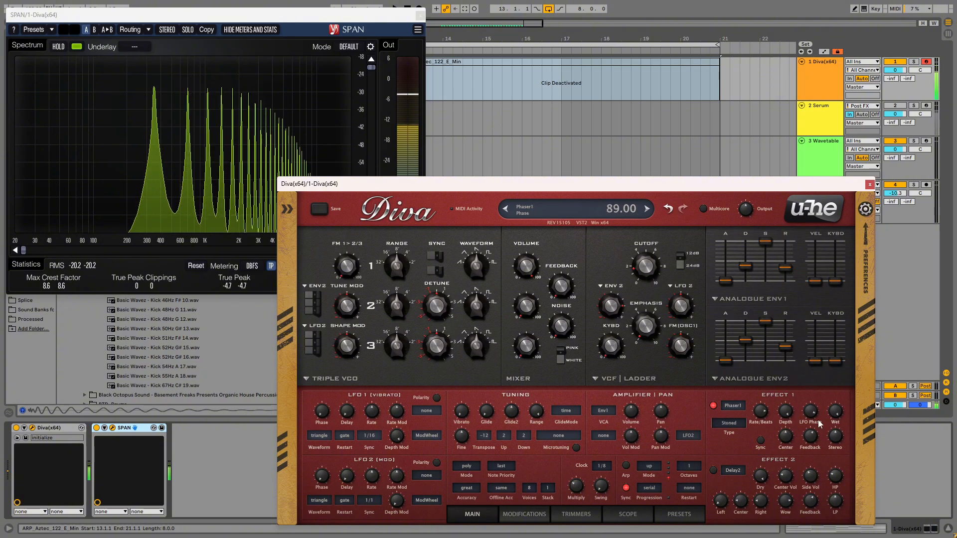
left_click_drag(836, 436, 842, 412)
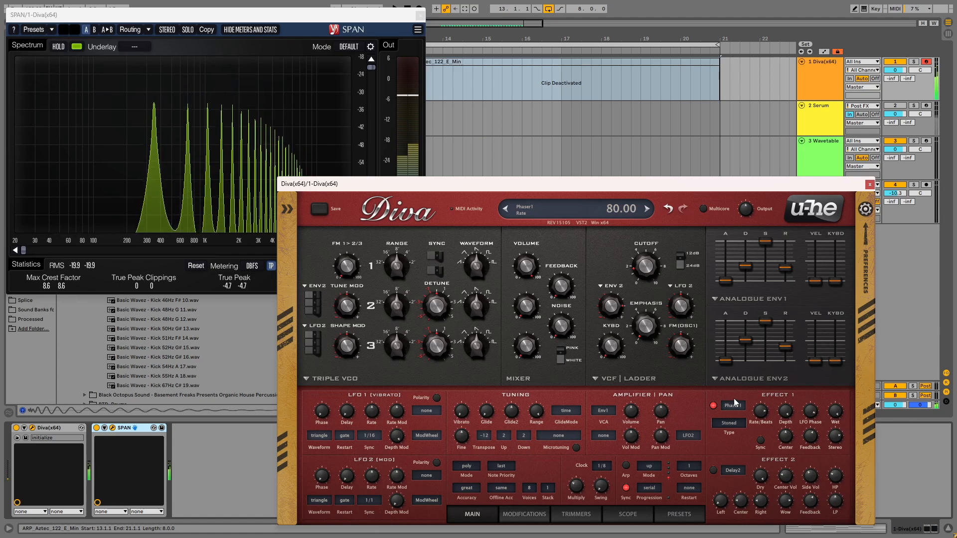
left_click_drag(836, 411, 842, 471)
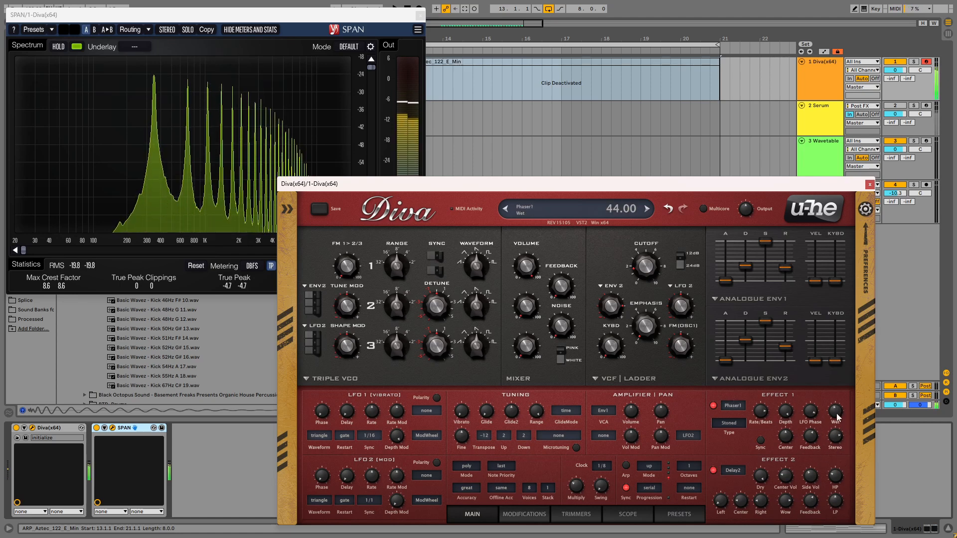
left_click_drag(838, 417, 839, 429)
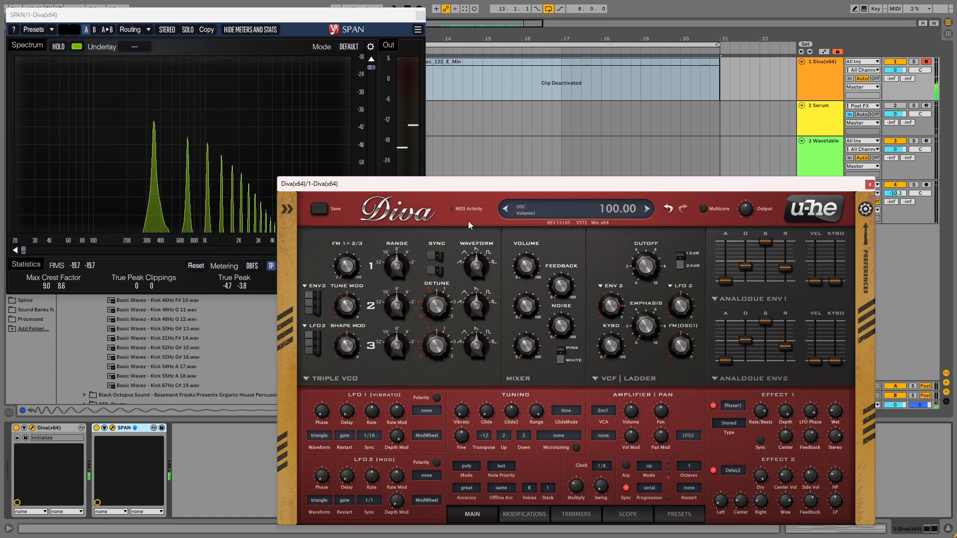
Change Effect 2 to the Plate2 reverb and adjust its Wet level.
left_click(737, 406)
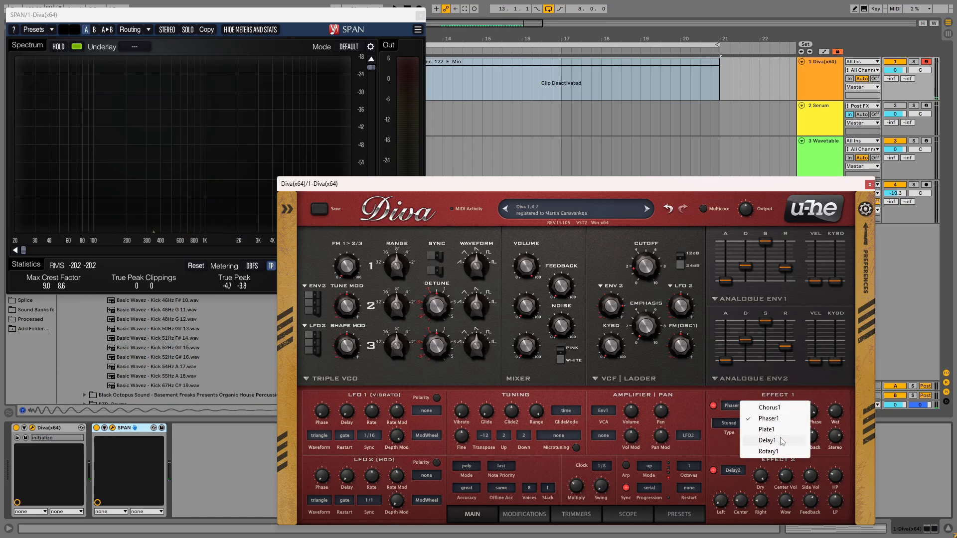
left_click(738, 394)
left_click_drag(665, 184, 552, 90)
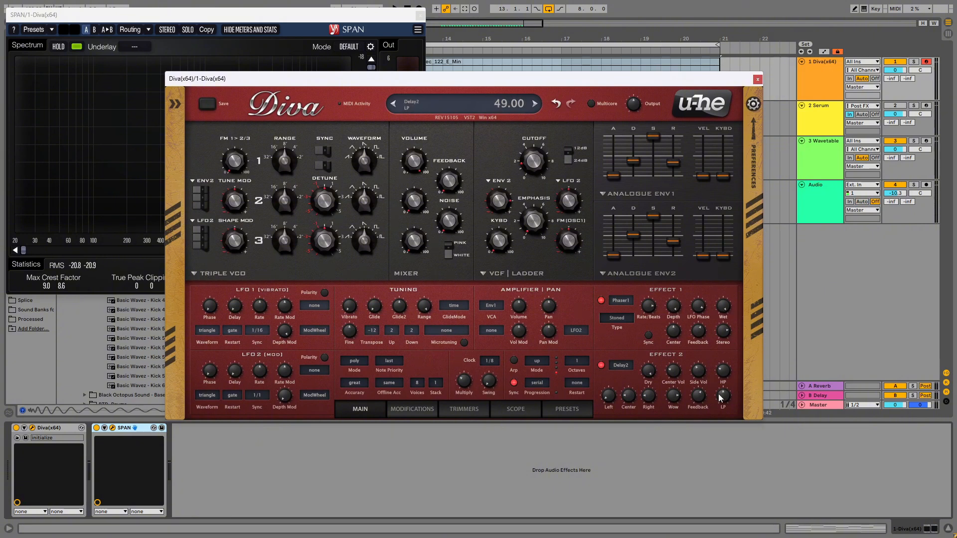
left_click(612, 364)
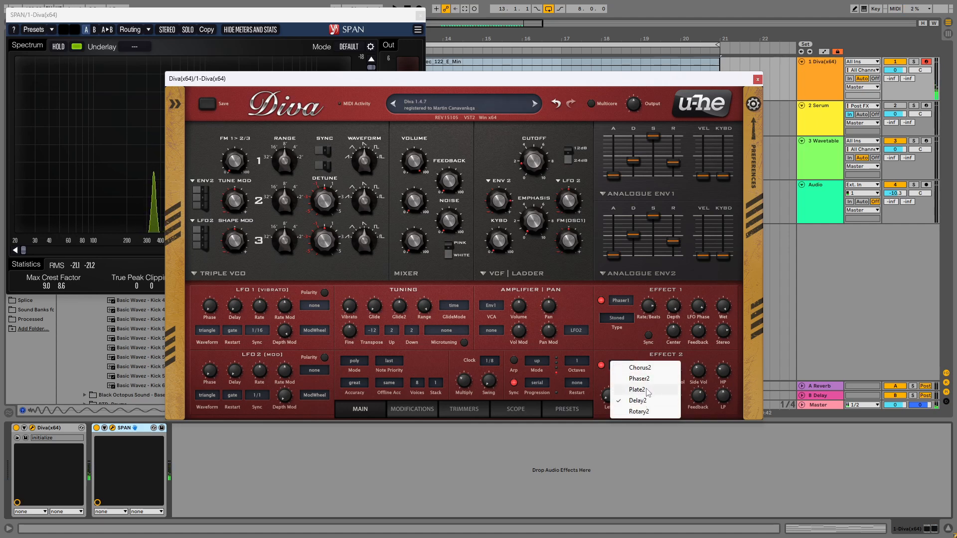
left_click(647, 391)
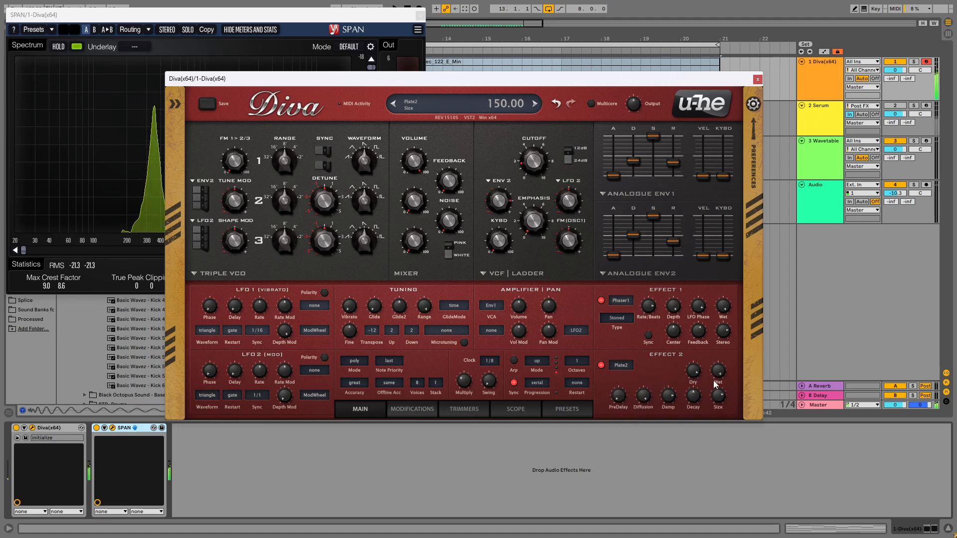
left_click_drag(717, 371, 720, 352)
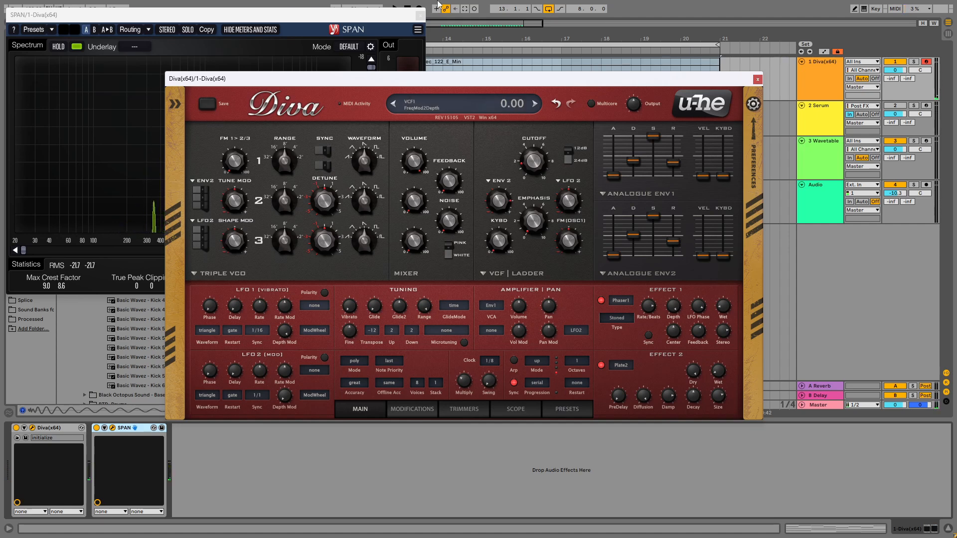
Review the module choices for Effect 1 and the Elements folder in the preset browser, ending back on the main synth controls.
left_click(621, 300)
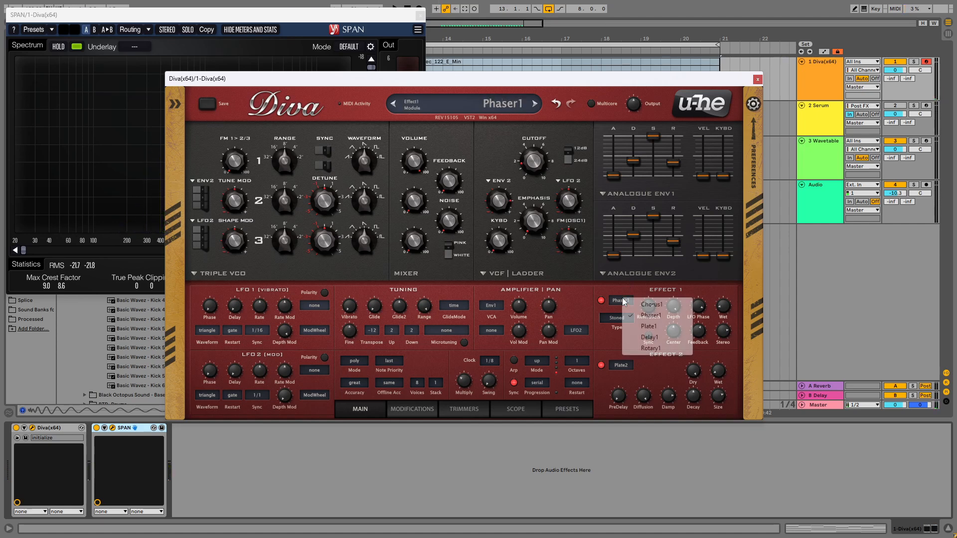
left_click(617, 179)
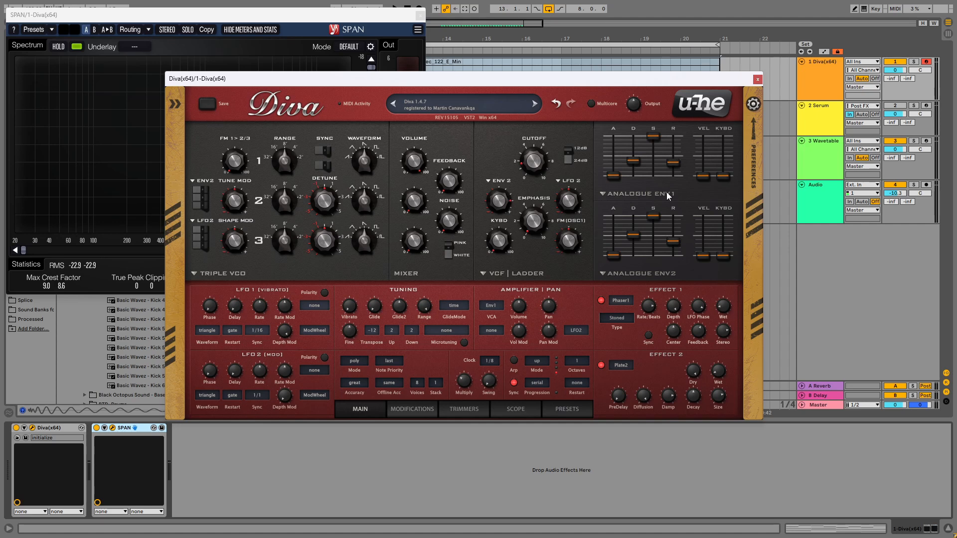
left_click(567, 408)
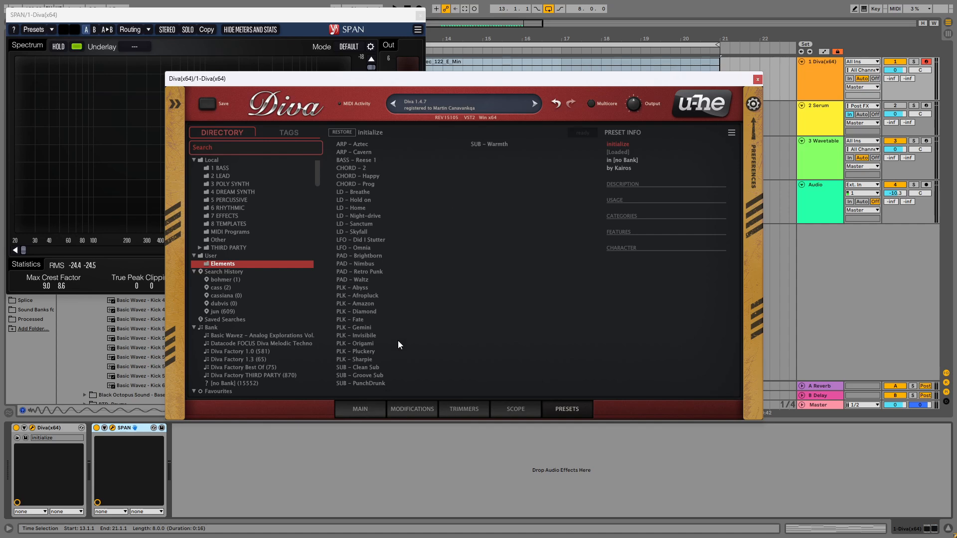
left_click_drag(485, 85, 482, 69)
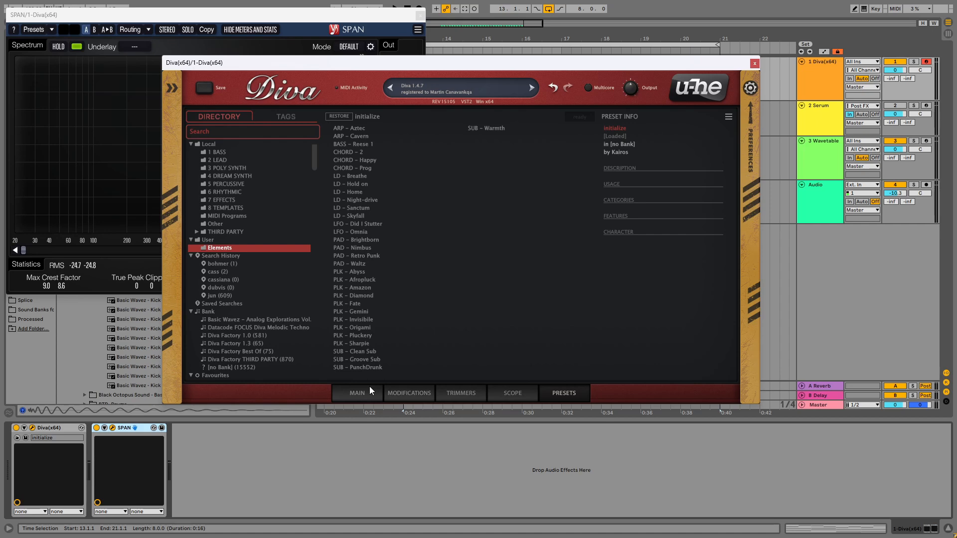
left_click(364, 396)
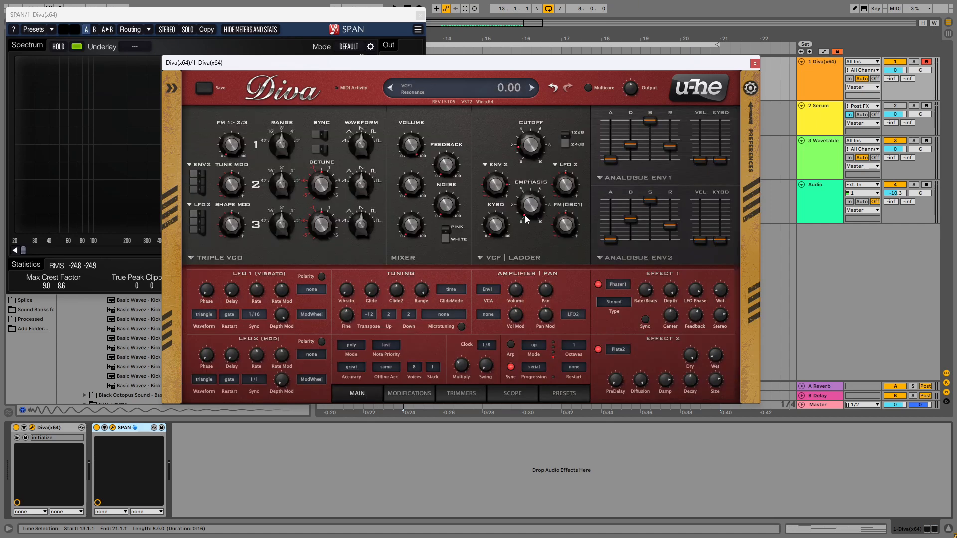
left_click_drag(530, 63, 561, 87)
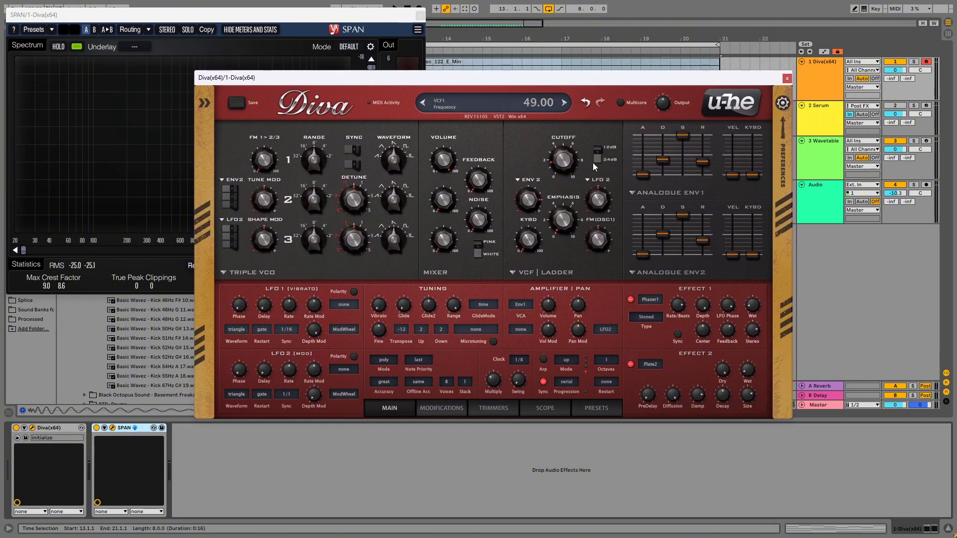
left_click(593, 408)
left_click(389, 408)
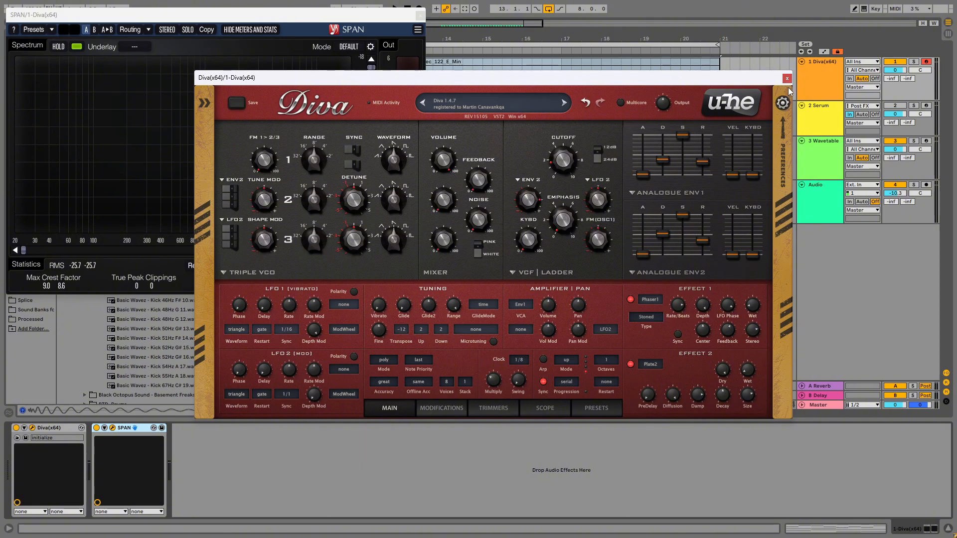
mouse_move(736, 187)
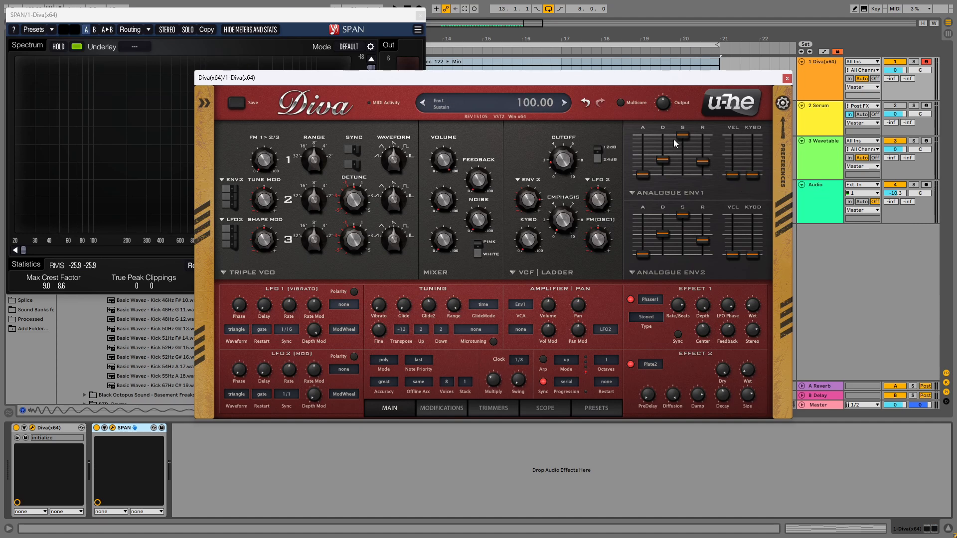
mouse_move(696, 141)
mouse_move(530, 80)
left_mouse_down()
mouse_move(530, 95)
mouse_move(522, 60)
mouse_move(529, 88)
mouse_move(532, 65)
left_mouse_up()
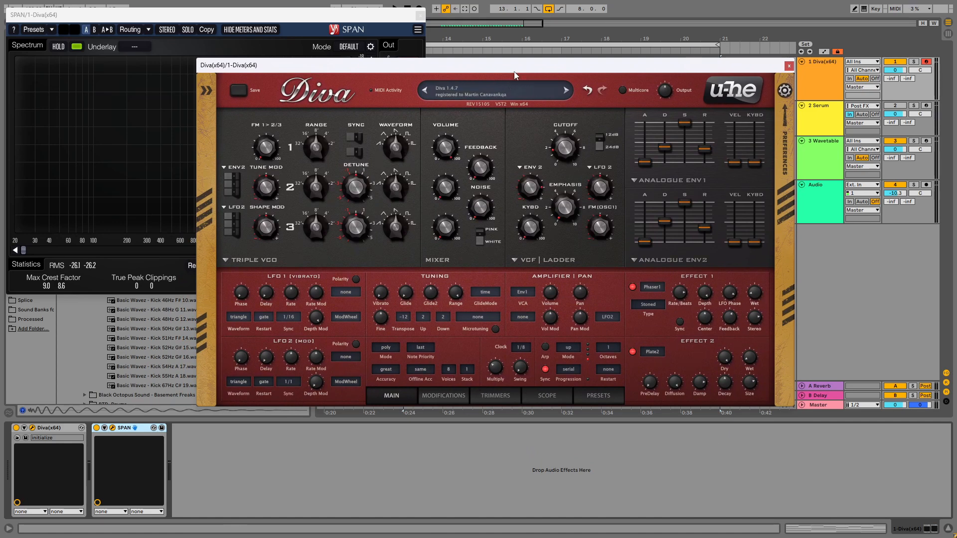
mouse_move(517, 68)
left_mouse_down()
mouse_move(516, 99)
mouse_move(517, 75)
left_mouse_up()
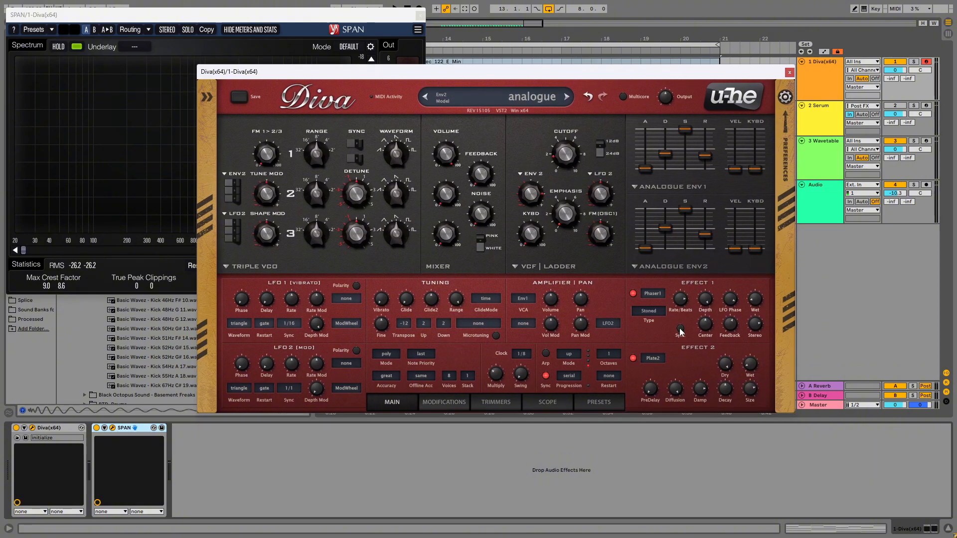